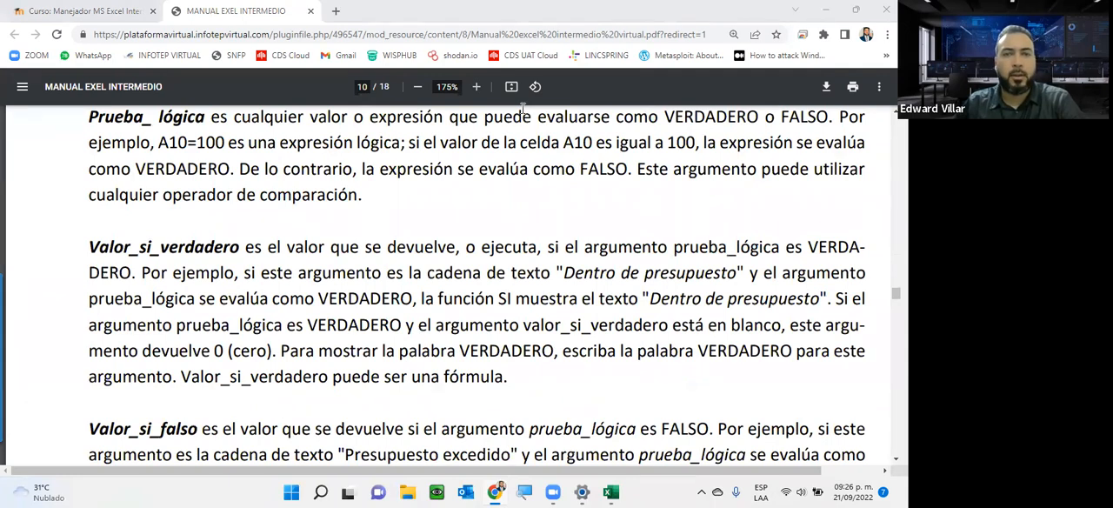
# Close the Excel manual's browser tab and its preview on the course page.
pyautogui.scroll(10, 254, 292)
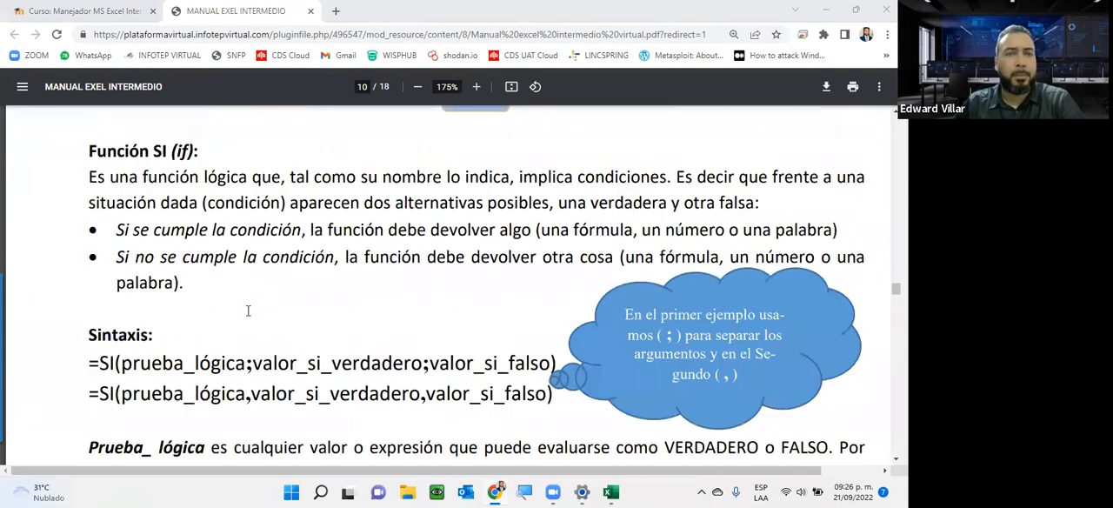
pyautogui.click(310, 11)
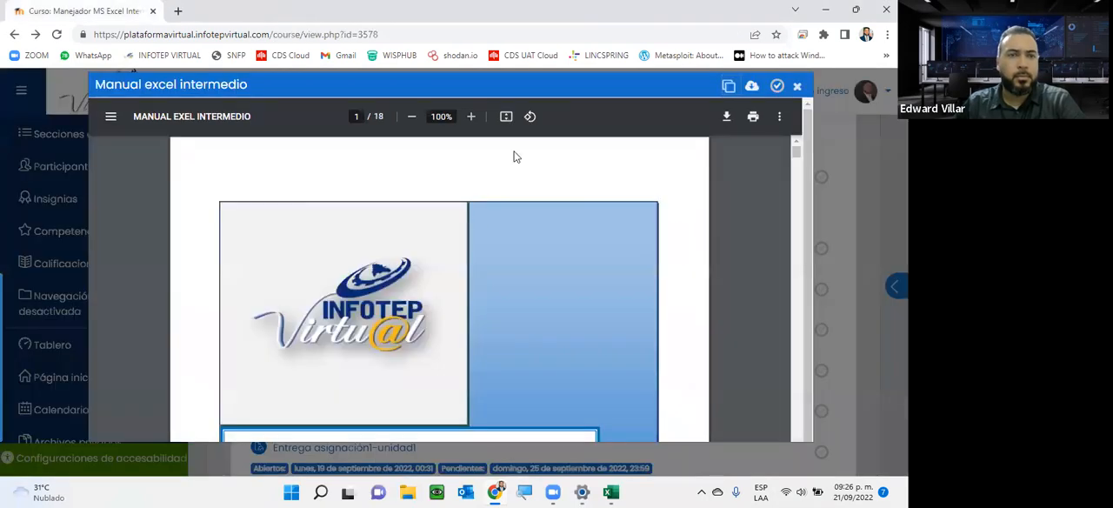
pyautogui.click(796, 88)
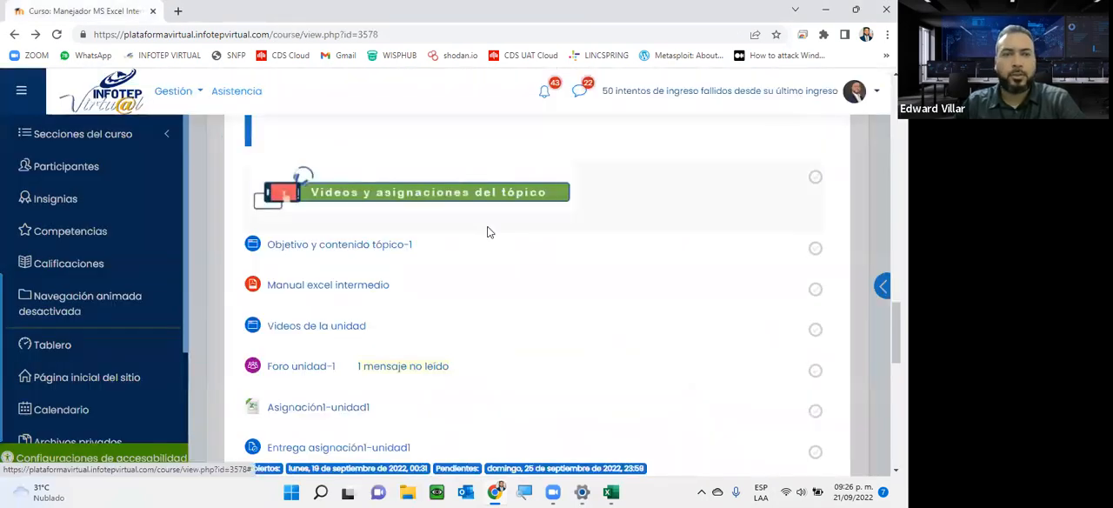
# Open the "Videos de la unidad" link in a new tab and look through the unit's videos.
pyautogui.scroll(-1, 261, 289)
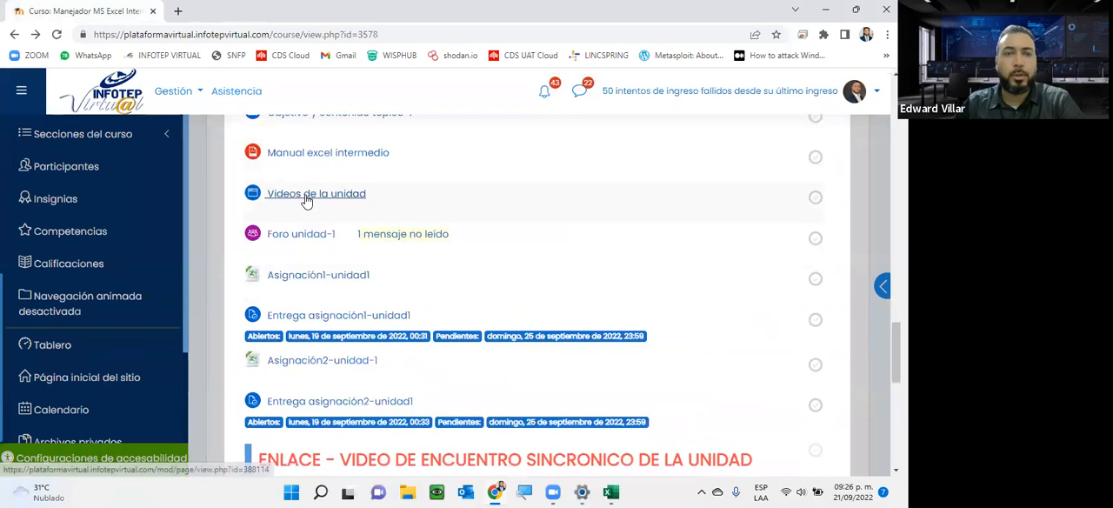
pyautogui.rightClick(304, 198)
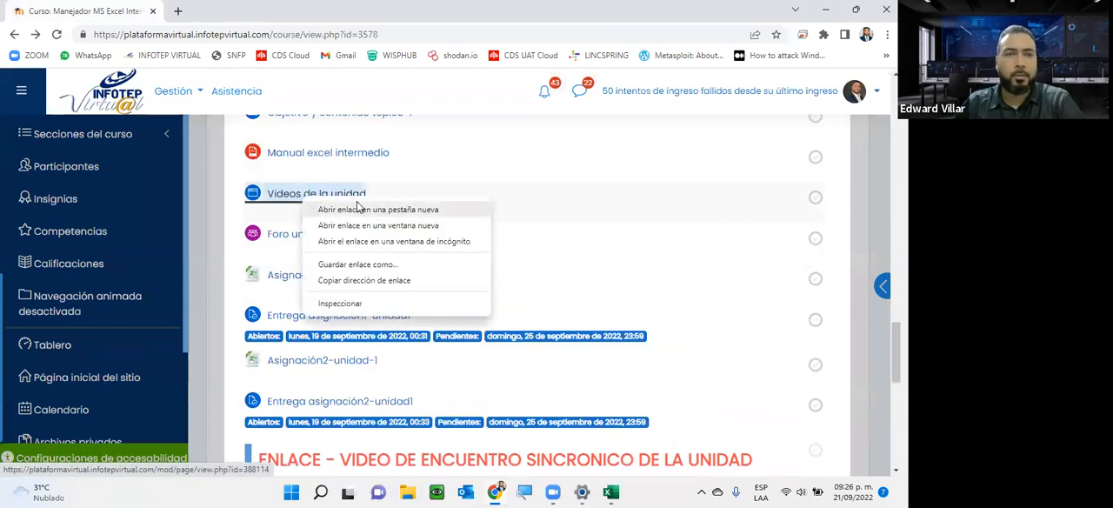
pyautogui.click(357, 209)
pyautogui.scroll(-3, 426, 199)
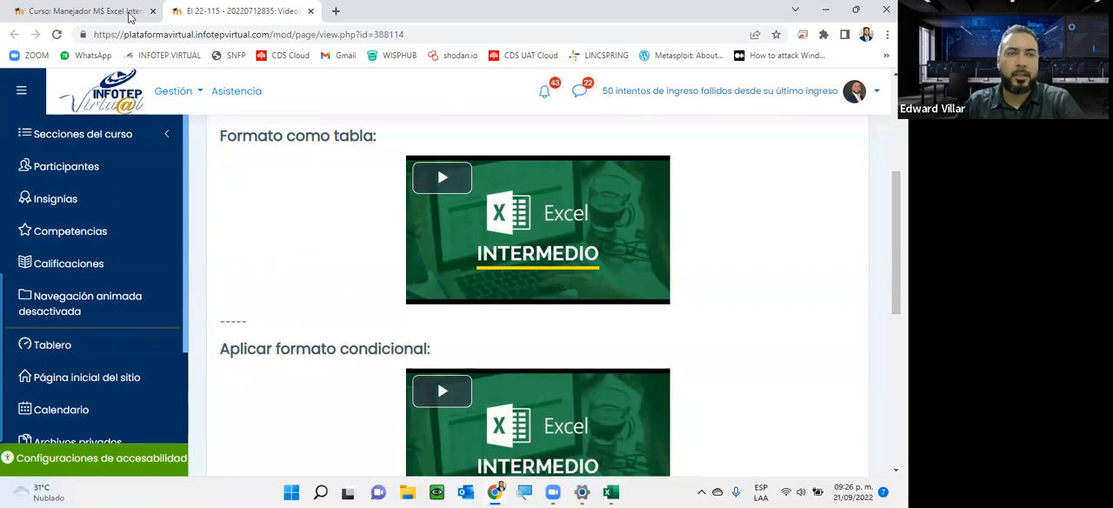
# Return to the course page, review the unit 1 assignments, and open "Foro unidad-1" in a new tab to read its question.
pyautogui.click(64, 11)
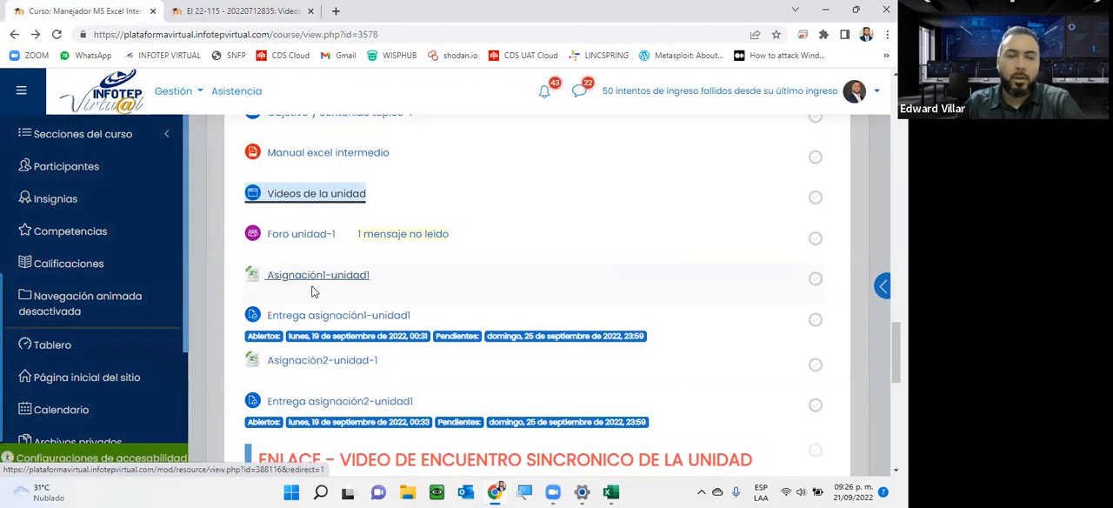
pyautogui.scroll(-2, 329, 323)
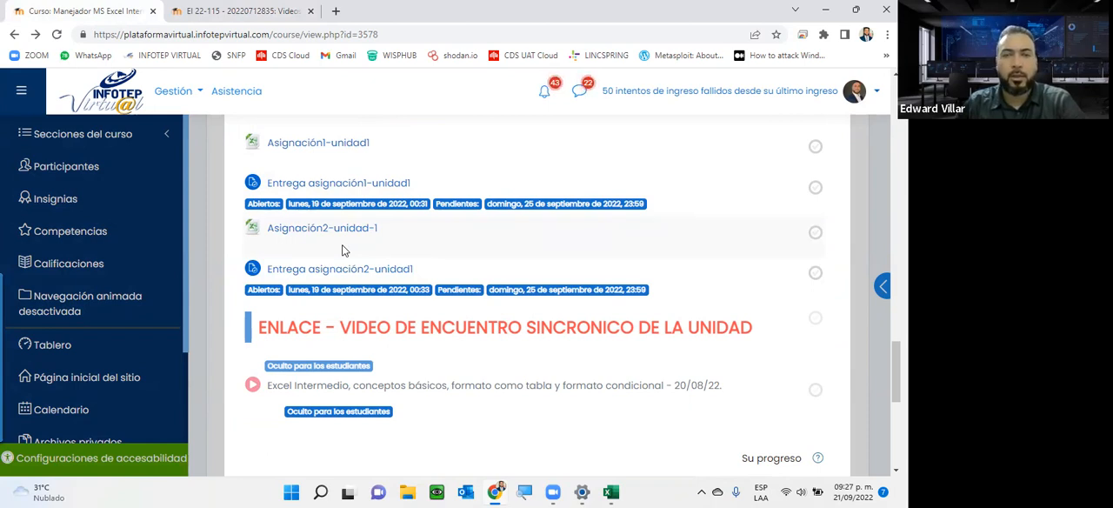
pyautogui.scroll(2, 342, 251)
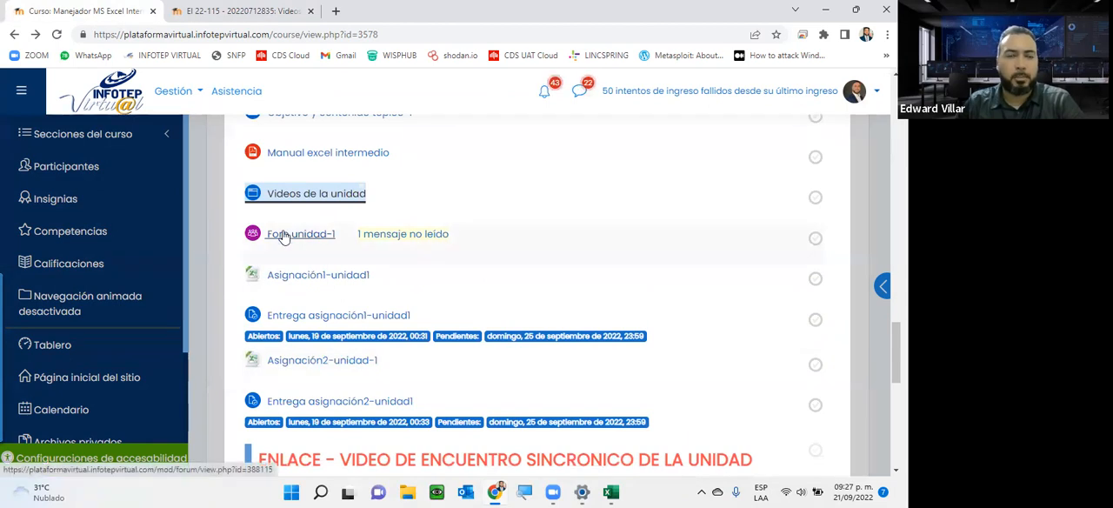
pyautogui.rightClick(287, 242)
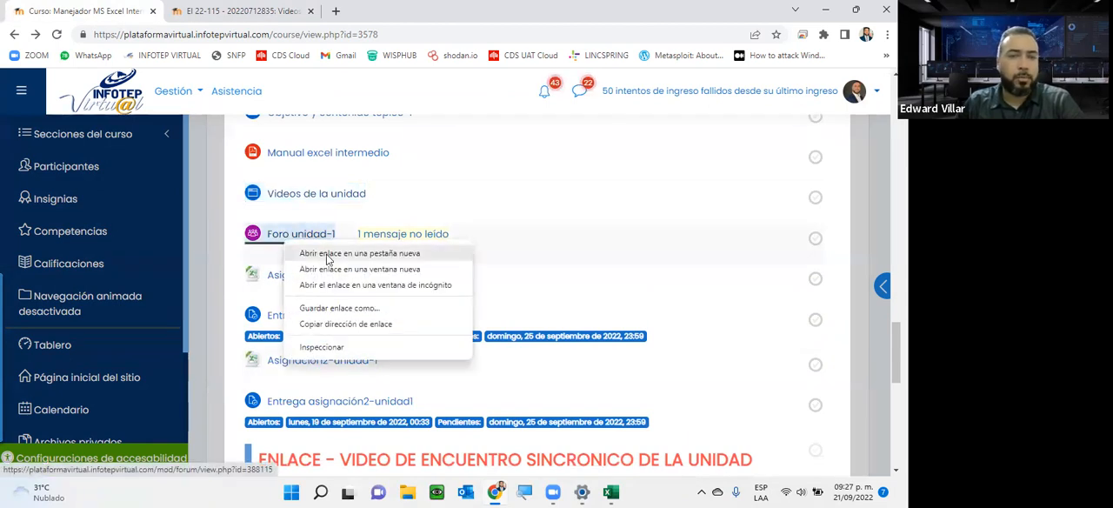
pyautogui.click(328, 255)
pyautogui.click(415, 26)
pyautogui.scroll(-3, 459, 201)
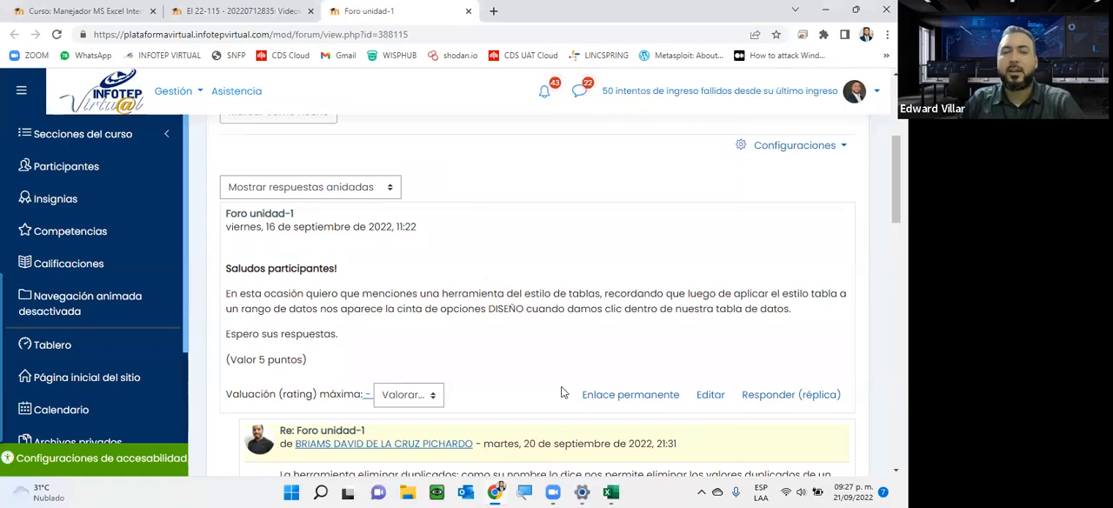
# Switch to the Libro1 workbook in Excel, maximize its window, and clear the date from cell E3.
pyautogui.click(611, 492)
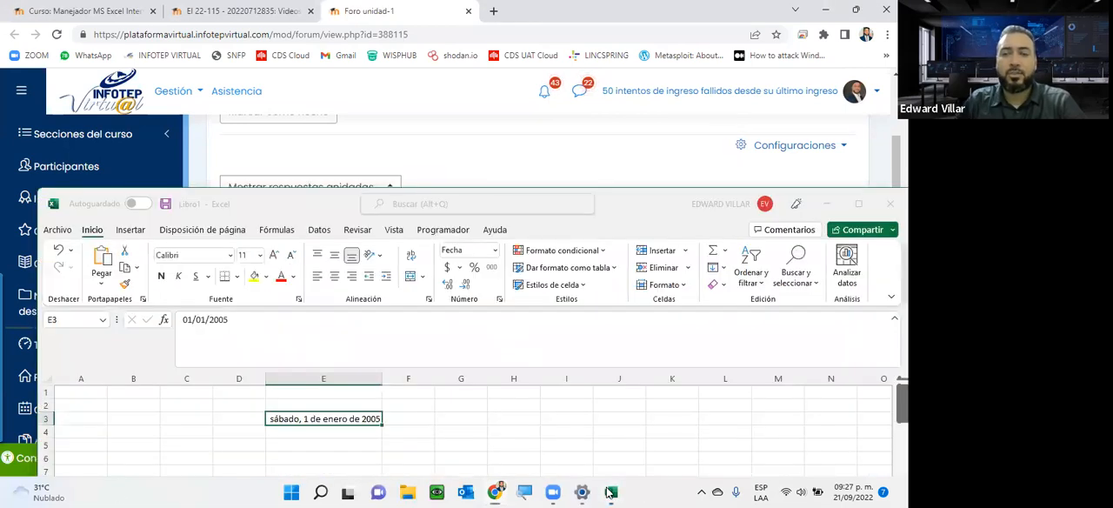
pyautogui.doubleClick(621, 210)
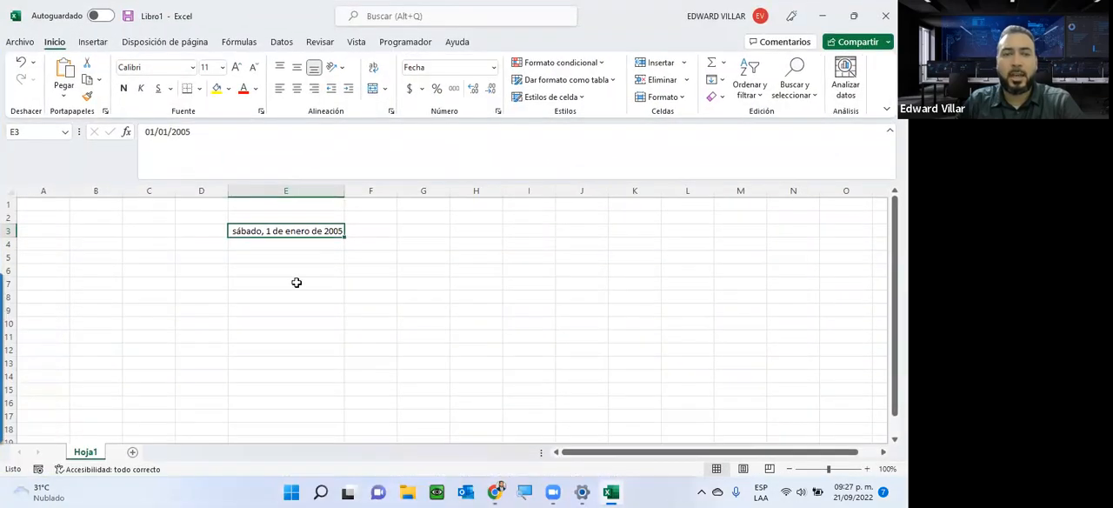
pyautogui.press('Delete')
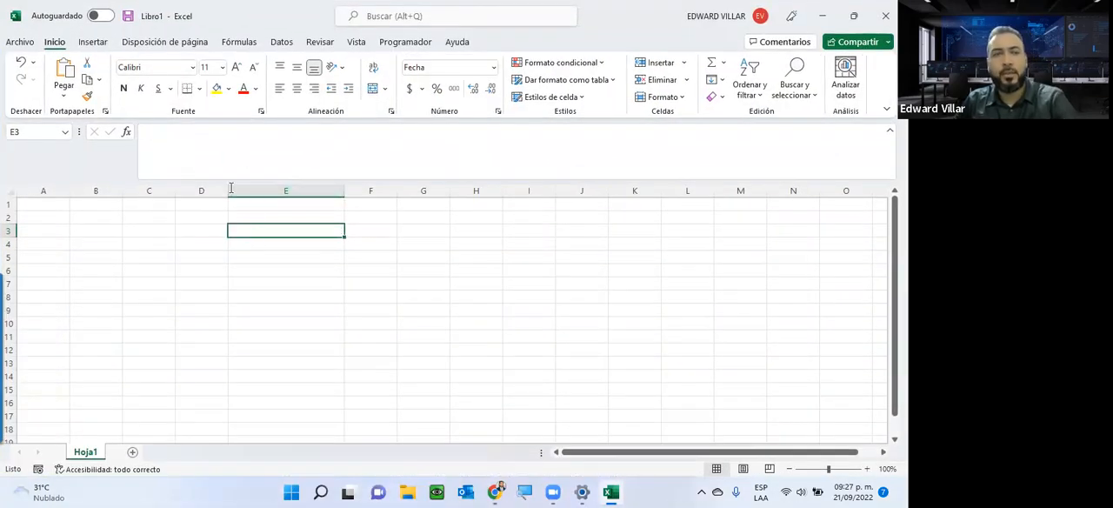
# Draw a rounded rectangle about 2.67 cm high and 6.3 cm wide across columns B to D, rows 5 to 10.
pyautogui.click(84, 44)
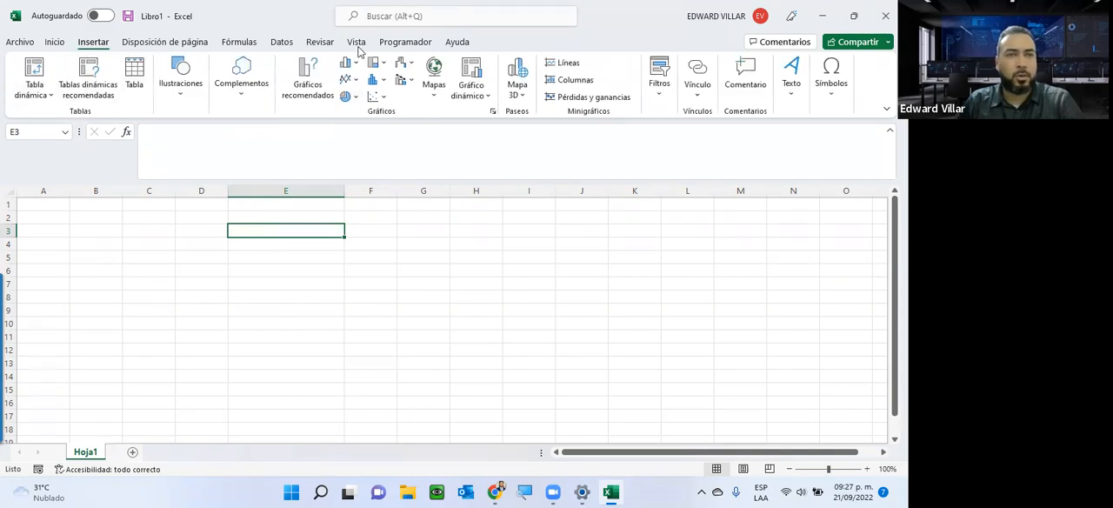
pyautogui.click(179, 93)
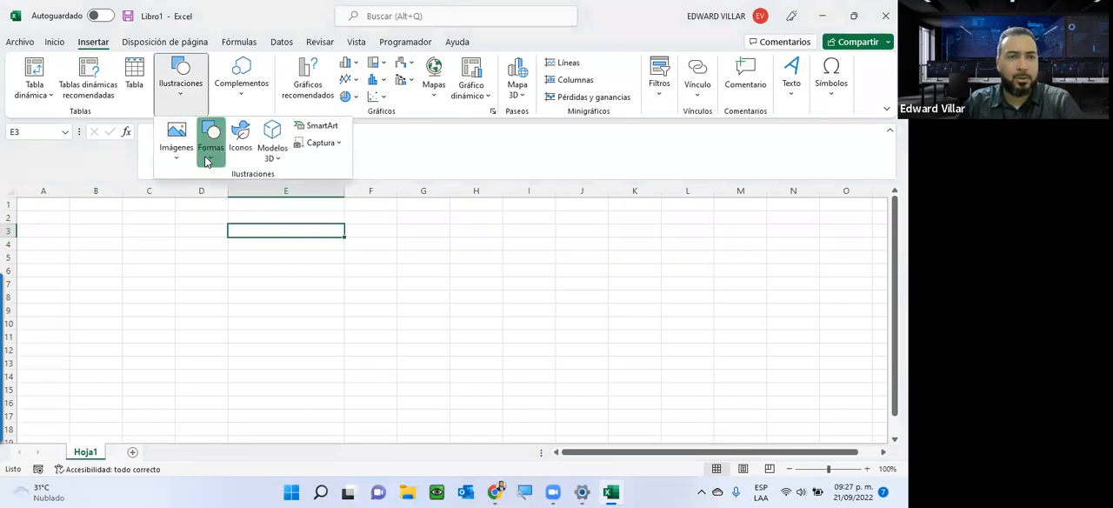
pyautogui.click(209, 150)
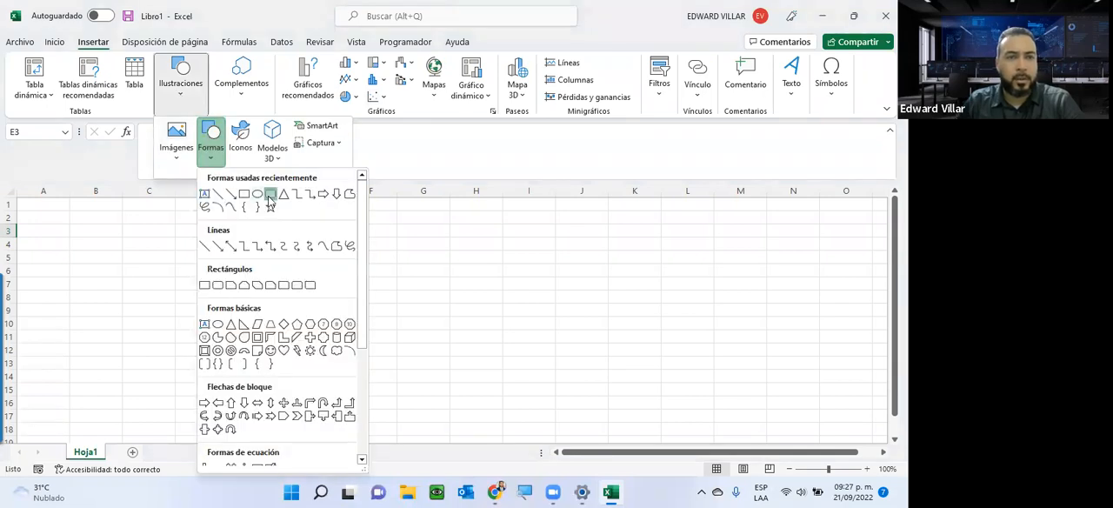
pyautogui.click(270, 195)
pyautogui.moveTo(65, 256); pyautogui.dragTo(223, 324)
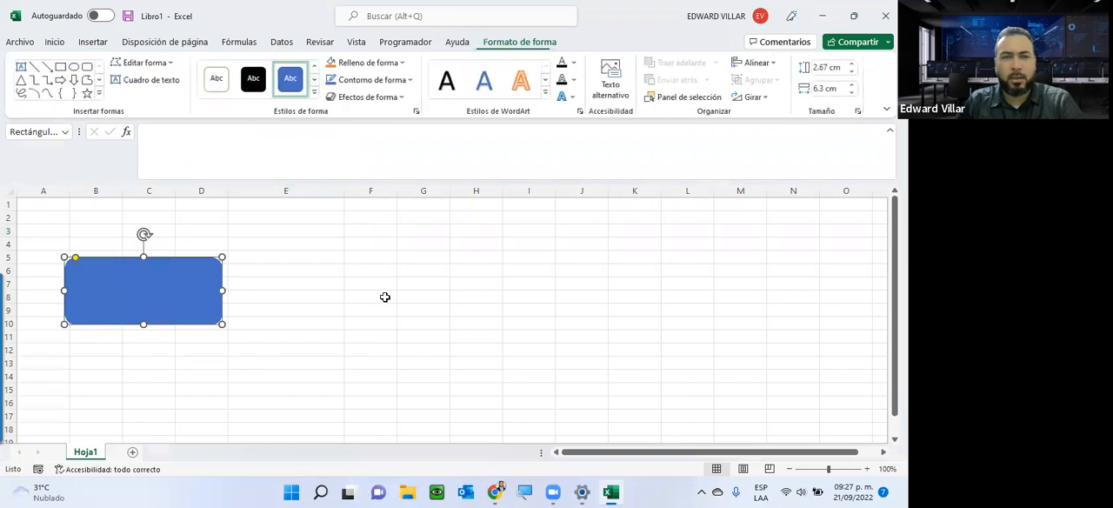
# Compare the available commands with the rounded rectangle deselected and selected.
pyautogui.click(324, 220)
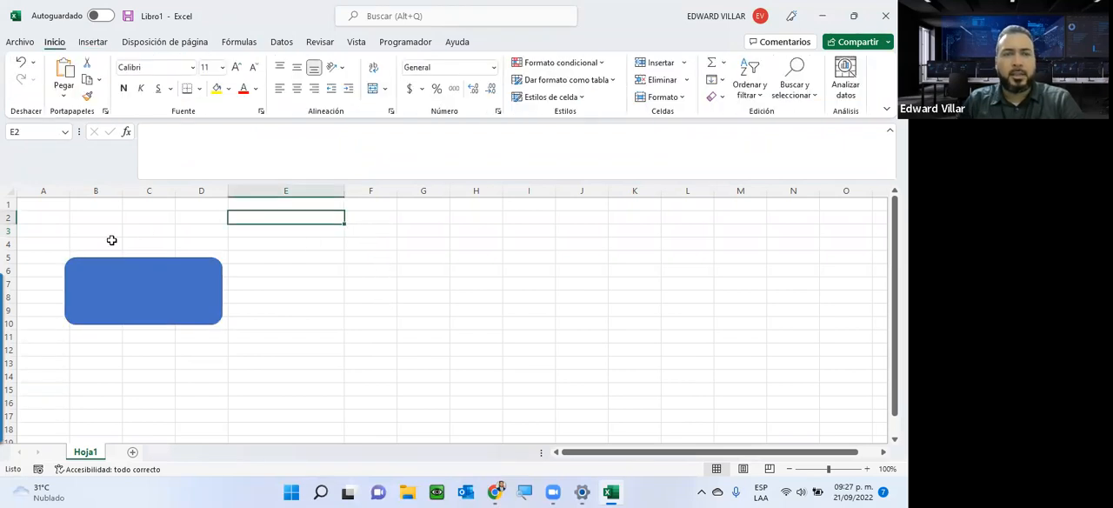
pyautogui.click(118, 275)
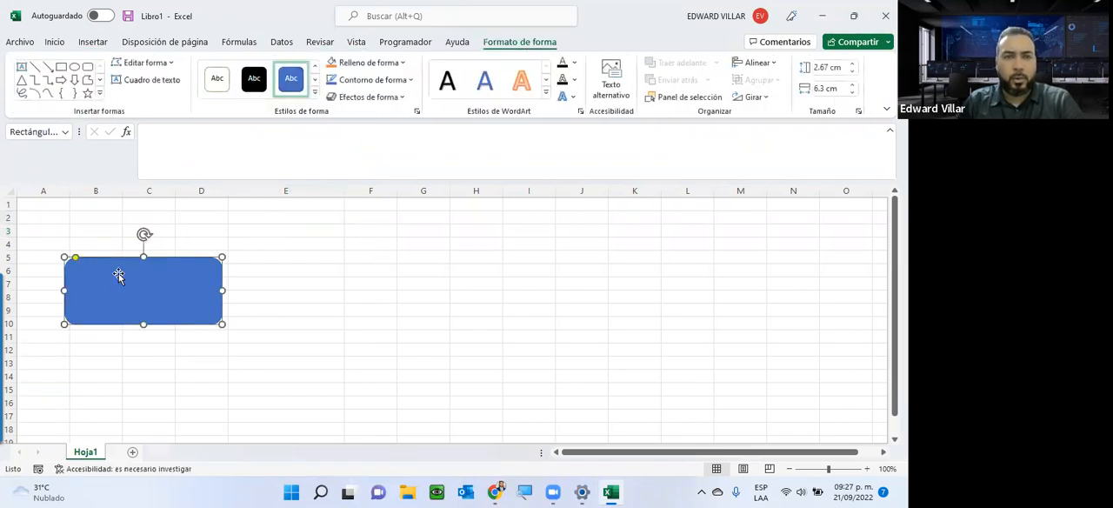
pyautogui.click(349, 300)
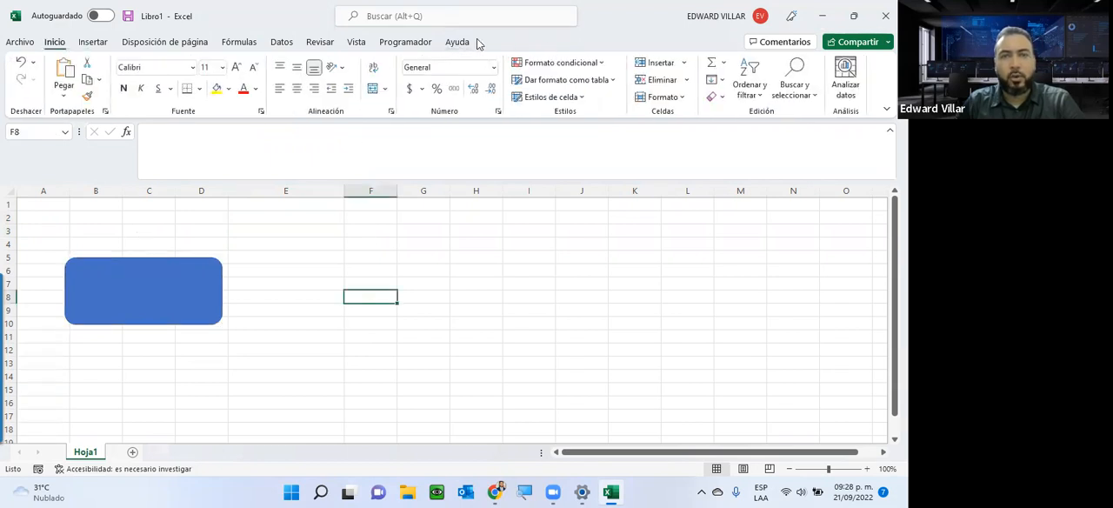
pyautogui.click(139, 280)
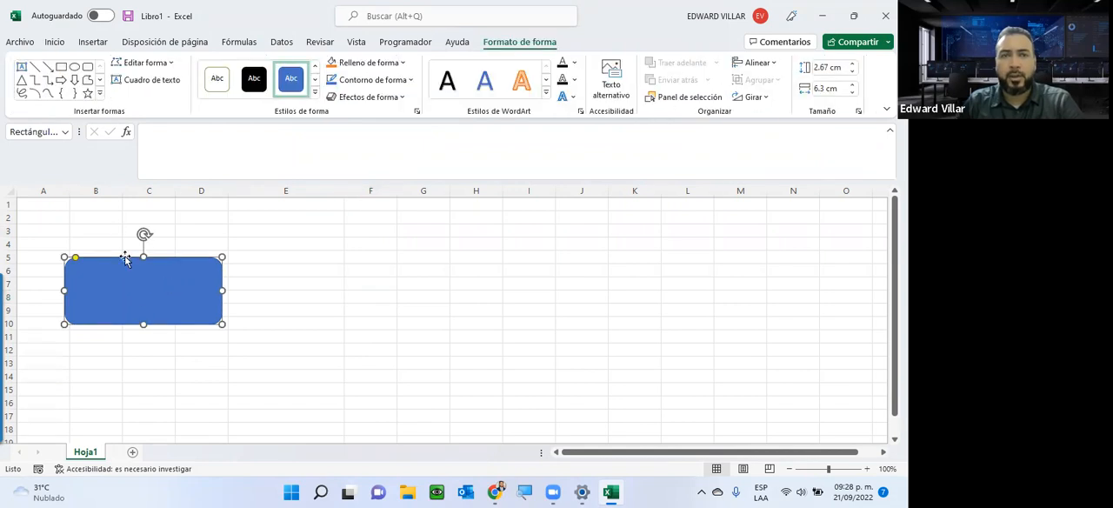
# Insert a SmartArt list graphic with three stacked text boxes, each overlapping a wide outlined box.
pyautogui.click(92, 42)
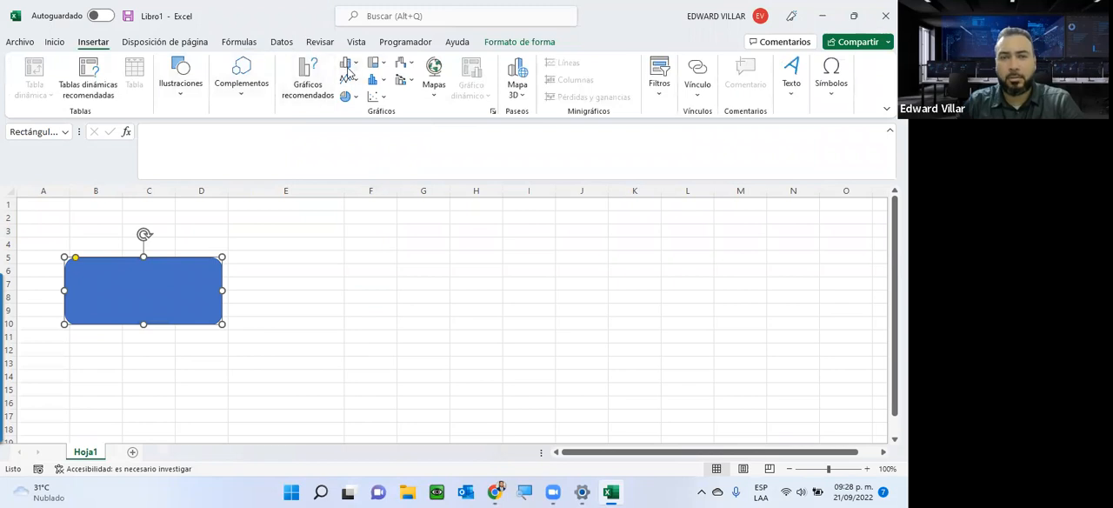
pyautogui.click(228, 102)
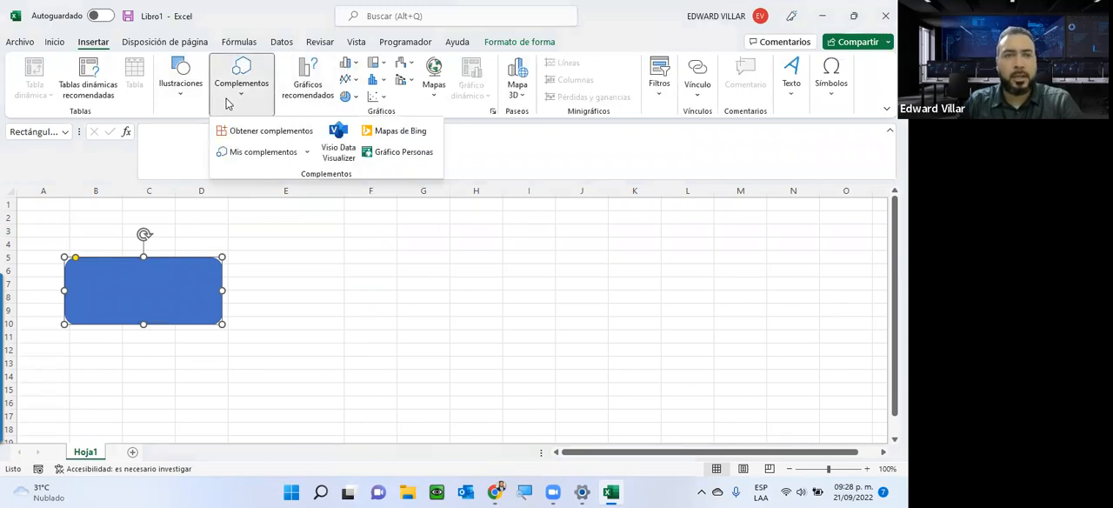
pyautogui.click(181, 96)
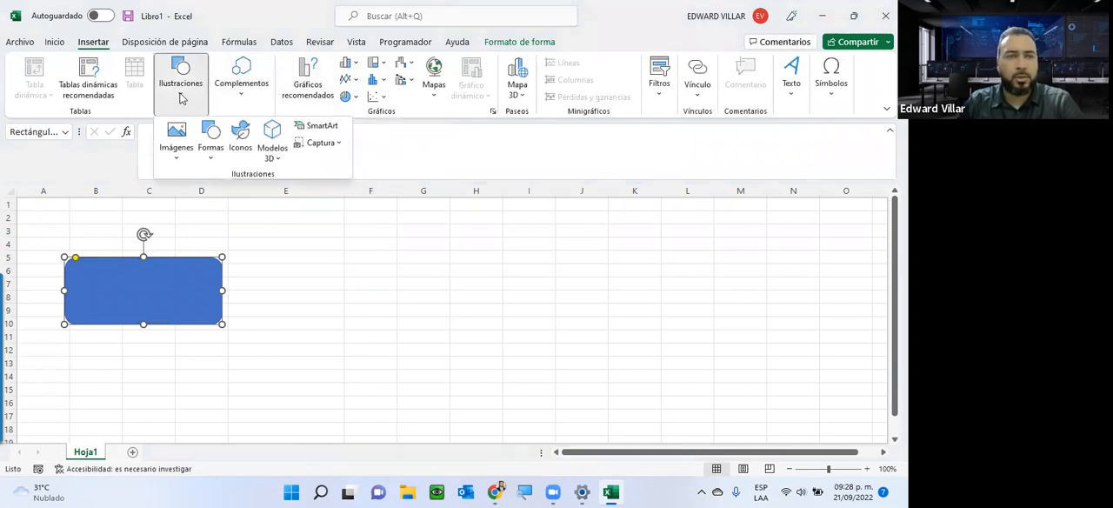
pyautogui.click(262, 315)
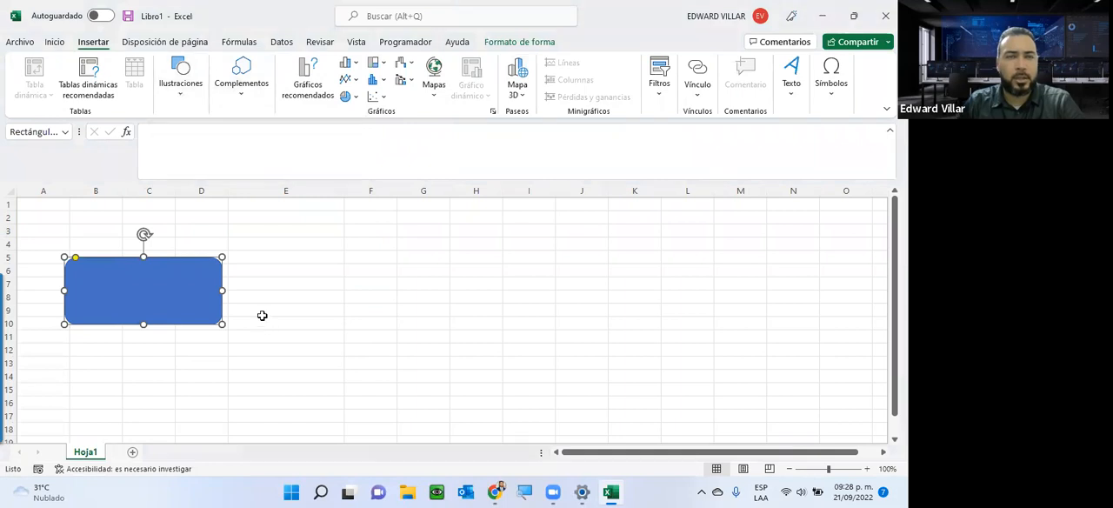
pyautogui.click(168, 91)
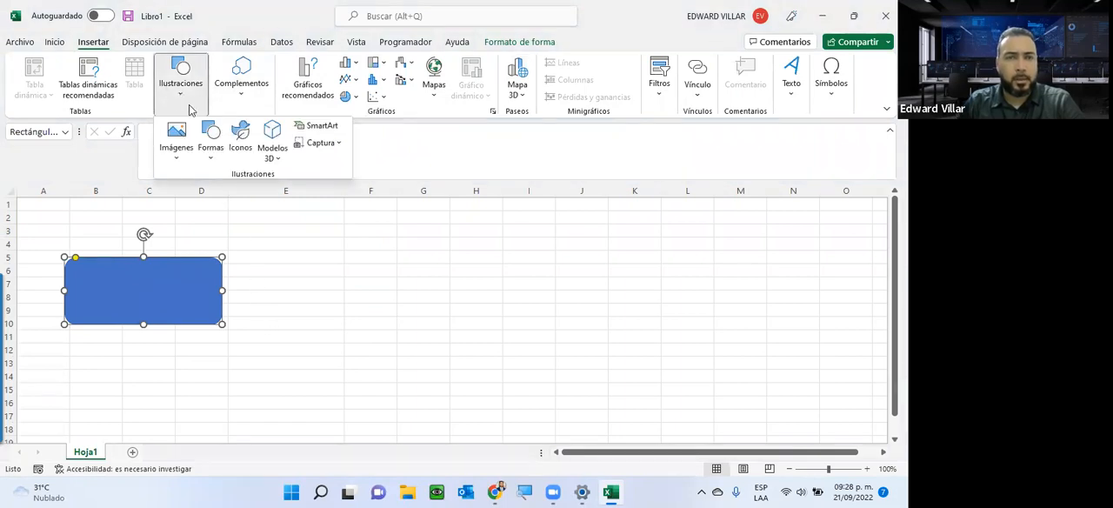
pyautogui.click(320, 127)
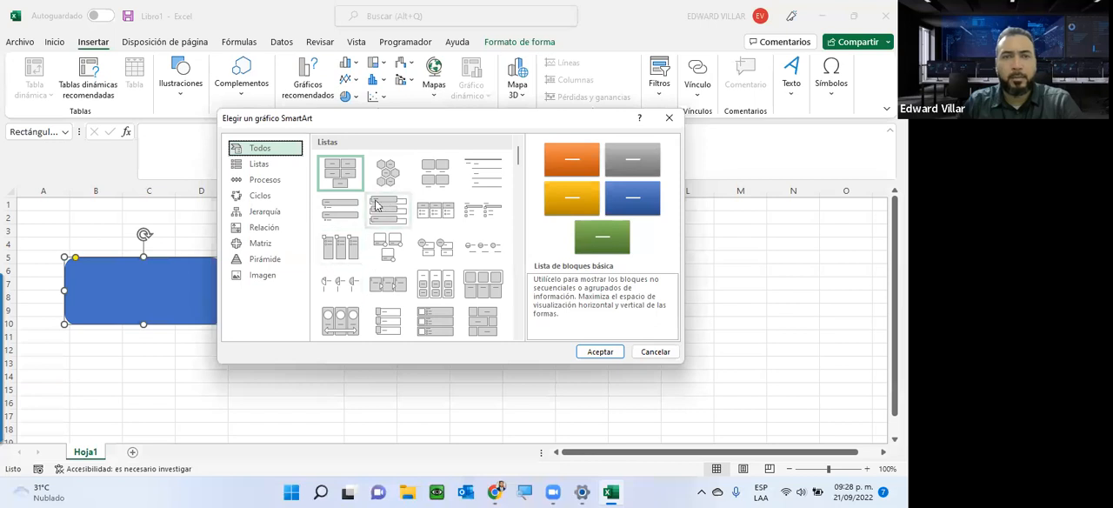
pyautogui.click(380, 209)
pyautogui.click(603, 352)
pyautogui.click(709, 322)
# Apply the solid black theme style to the rounded rectangle.
pyautogui.click(102, 266)
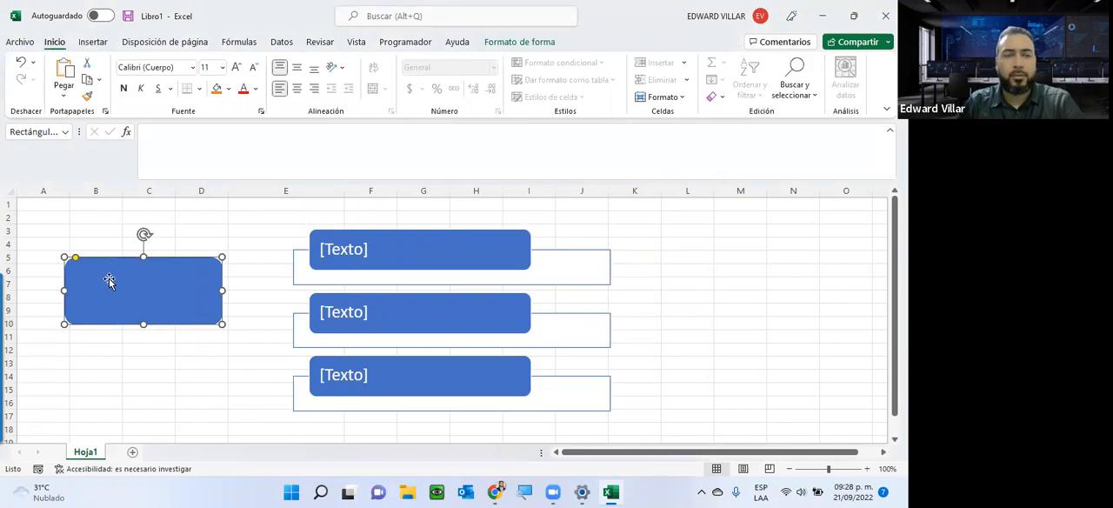
pyautogui.click(519, 43)
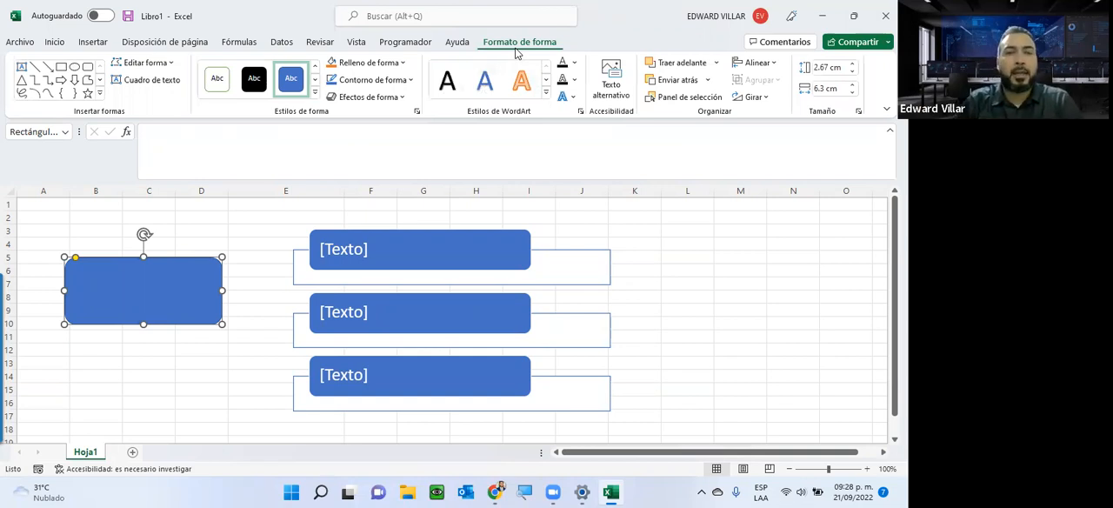
pyautogui.click(314, 92)
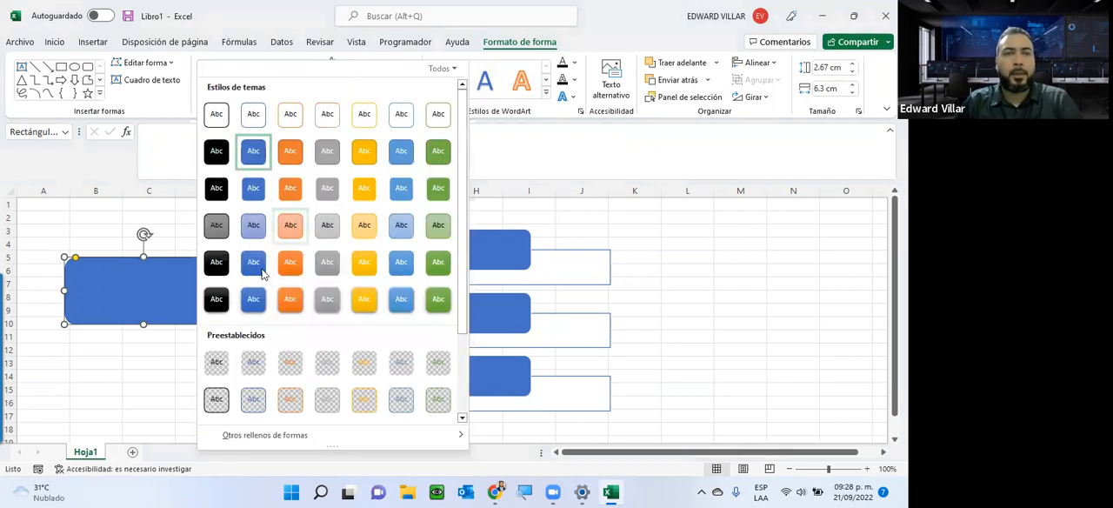
pyautogui.click(216, 150)
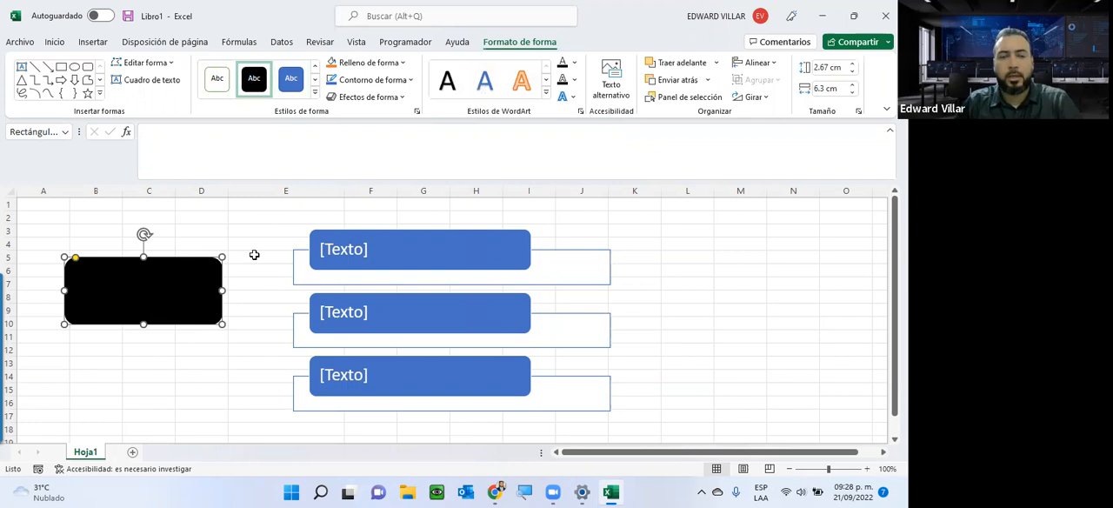
# Recolour the SmartArt list with the multicolour scheme of gold, green and blue boxes and apply the shaded style with intense effects.
pyautogui.click(450, 242)
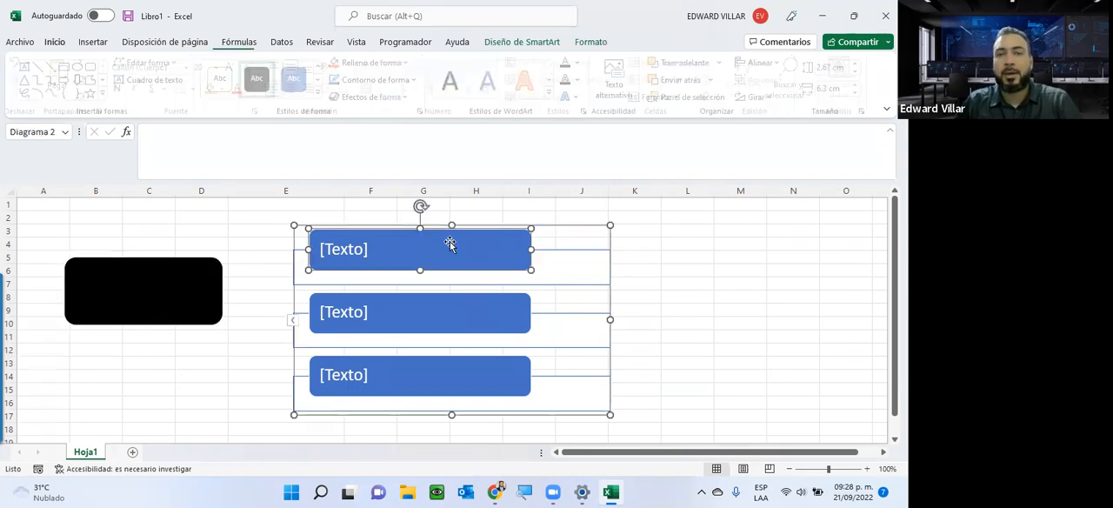
pyautogui.click(519, 41)
pyautogui.click(591, 42)
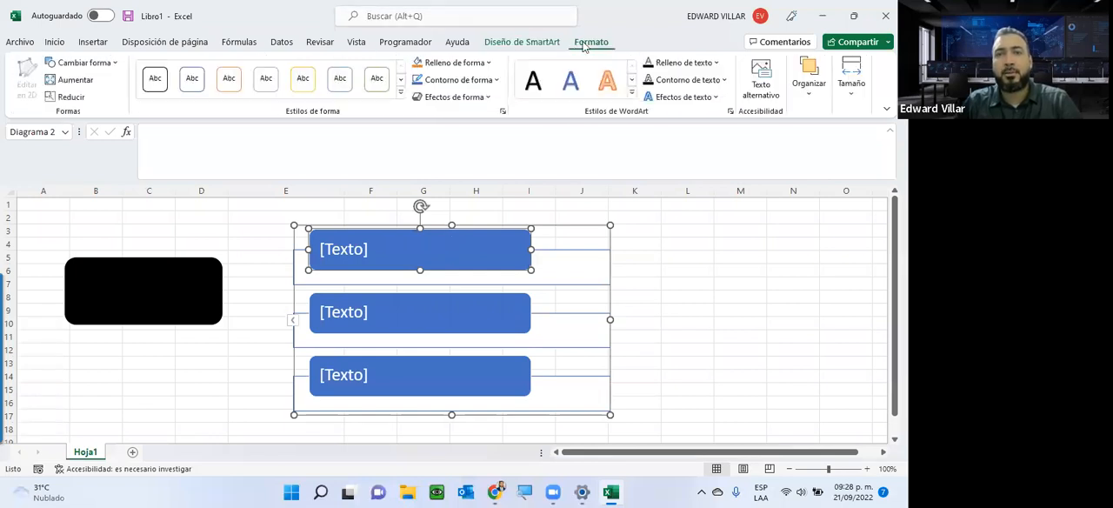
pyautogui.click(522, 41)
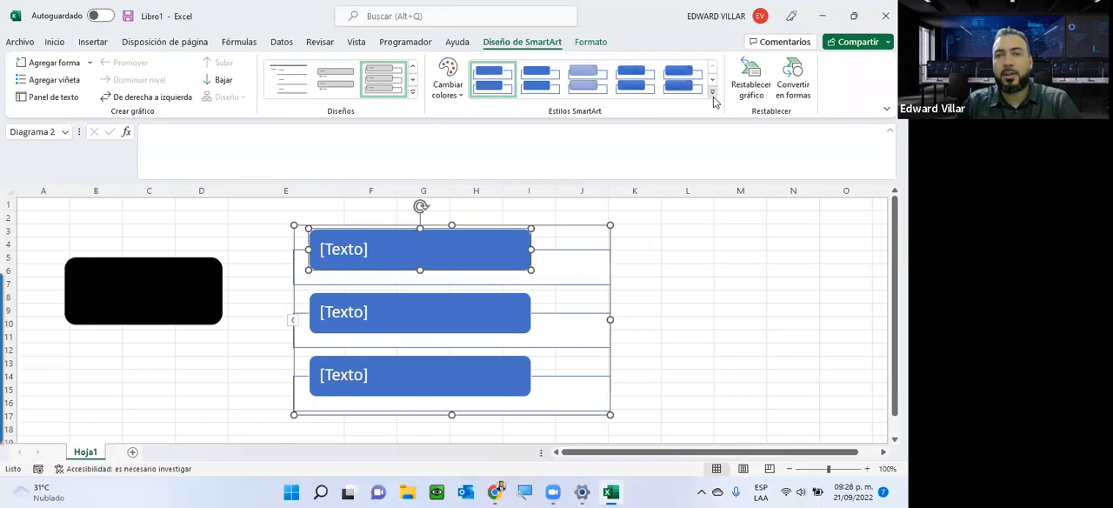
pyautogui.click(713, 102)
pyautogui.click(460, 96)
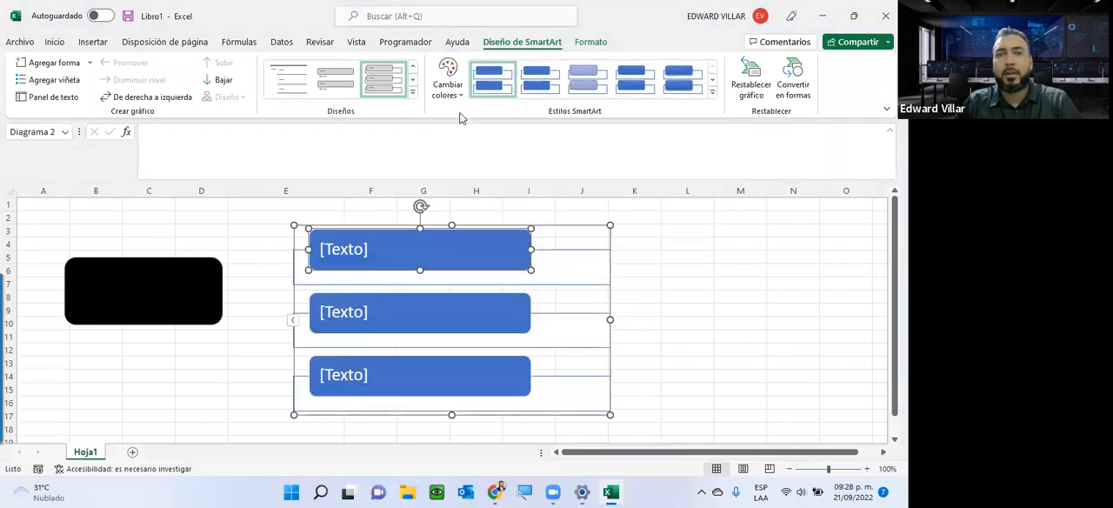
pyautogui.click(451, 87)
pyautogui.click(598, 210)
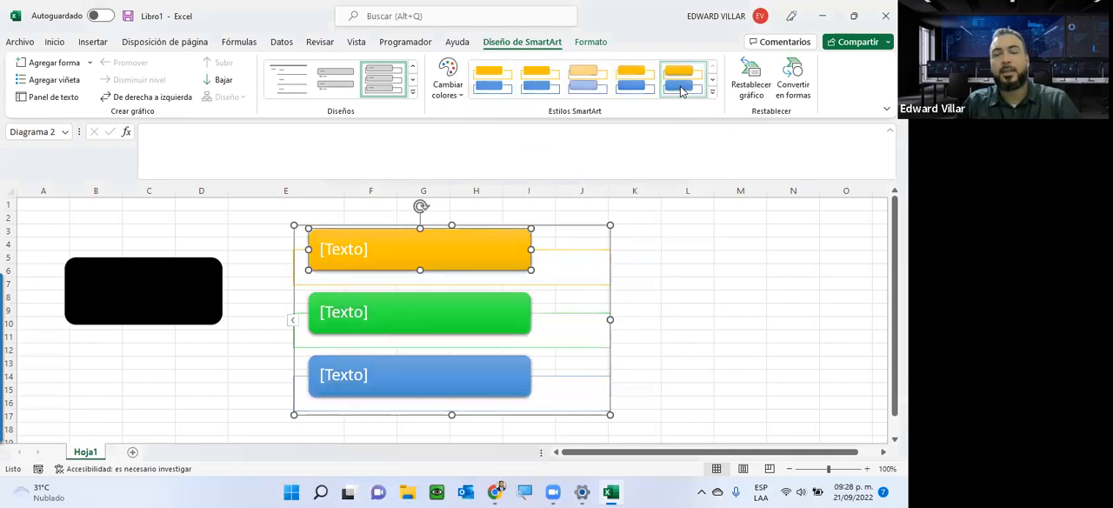
pyautogui.click(653, 252)
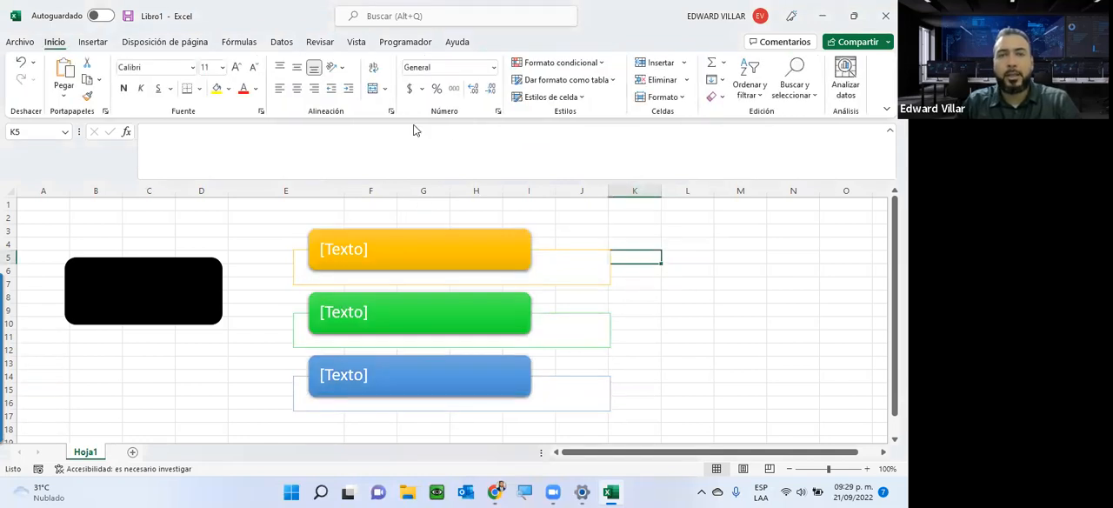
# Switch to the course page in the browser, download the Asignación1-unidad1 workbook from unit 1 and open it.
pyautogui.click(93, 42)
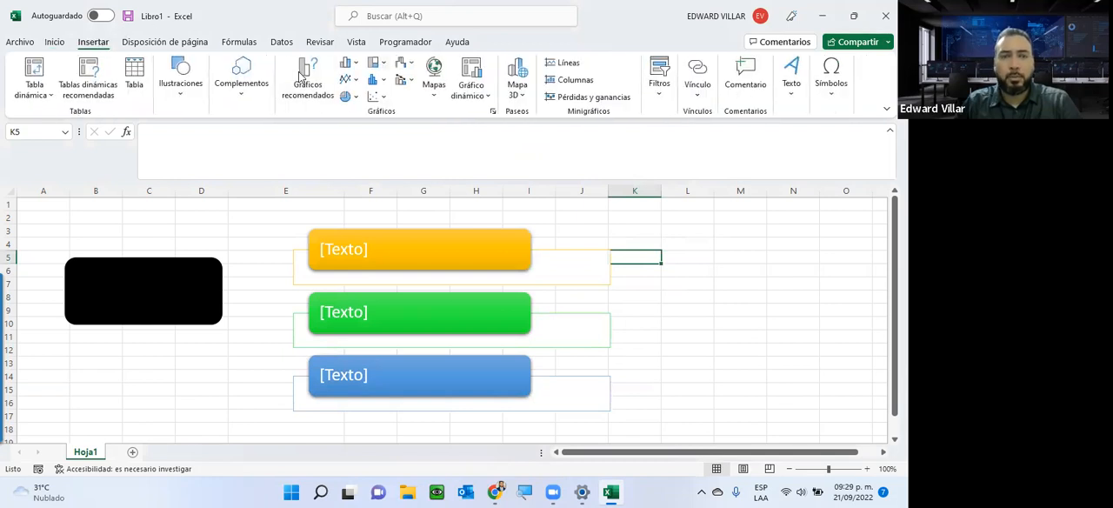
pyautogui.click(822, 15)
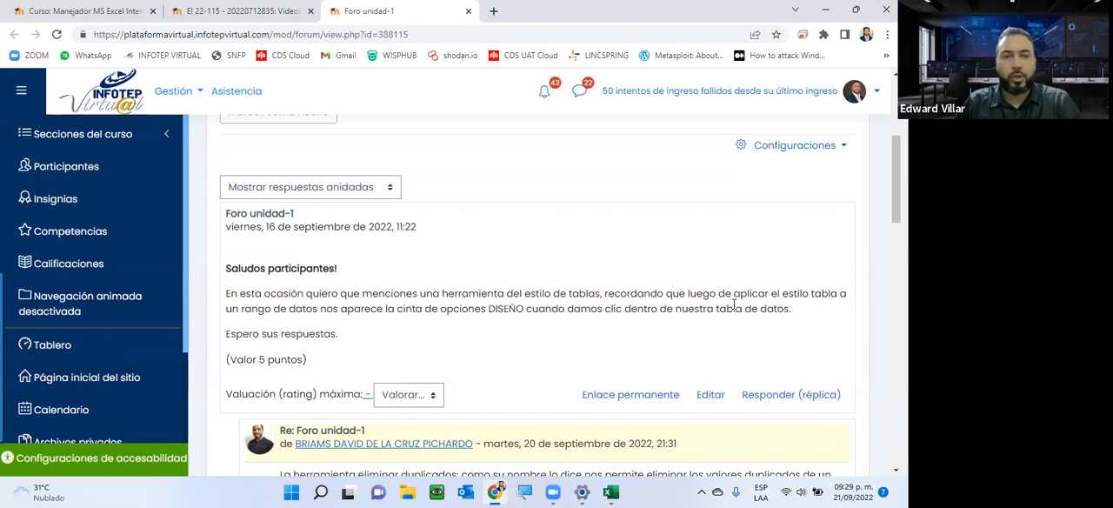
pyautogui.scroll(3, 400, 308)
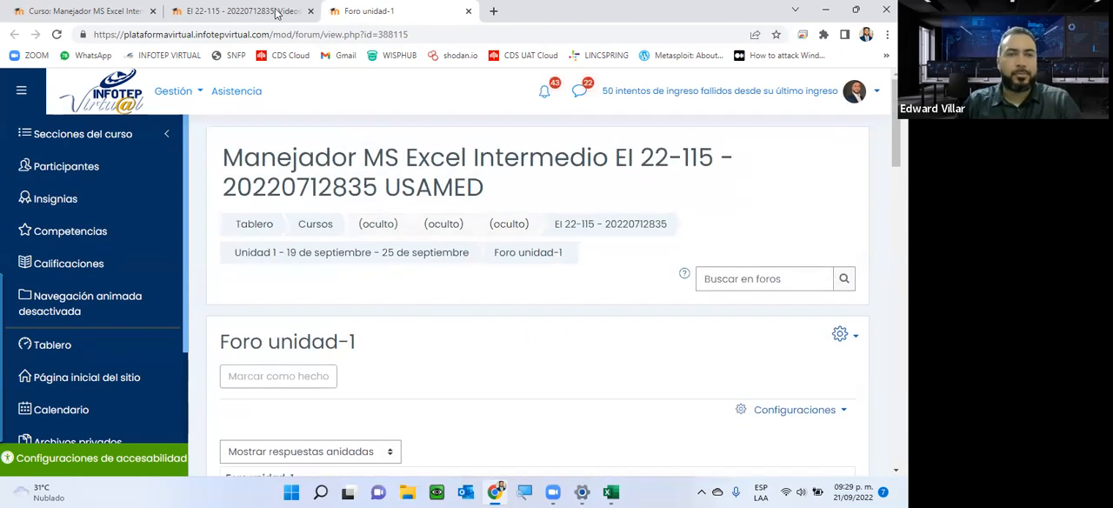
pyautogui.click(86, 11)
pyautogui.scroll(-2, 412, 179)
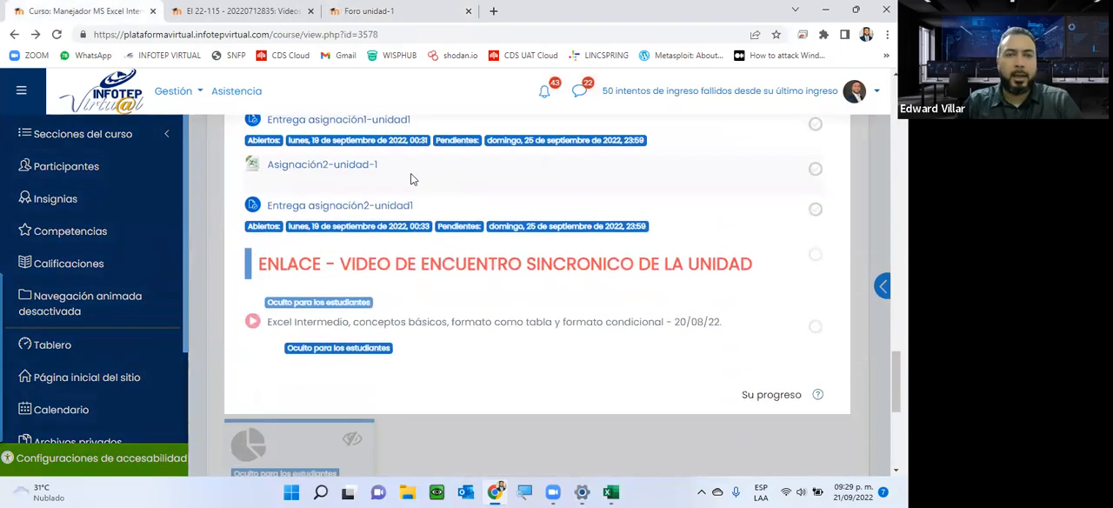
pyautogui.scroll(2, 412, 178)
pyautogui.click(297, 212)
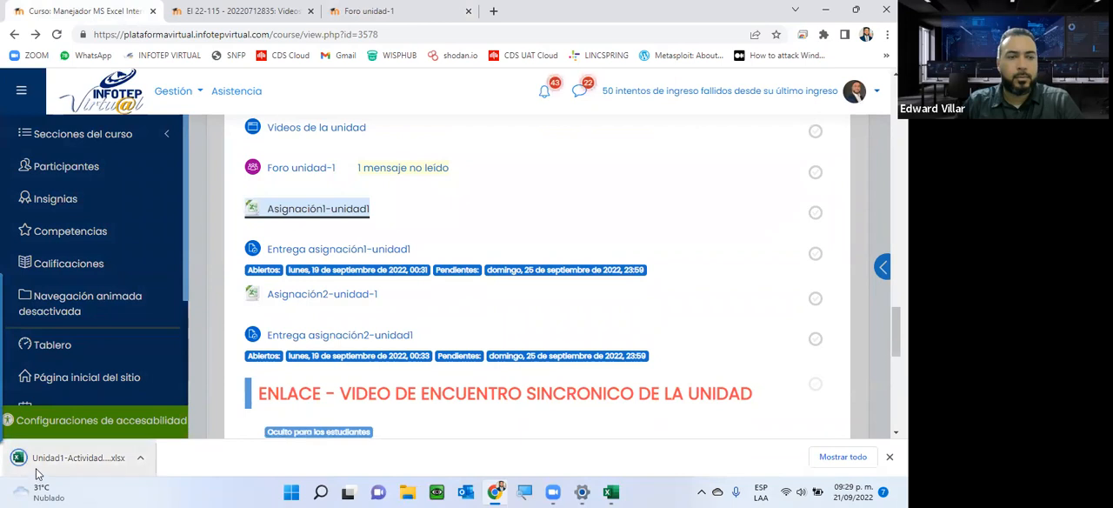
pyautogui.click(40, 459)
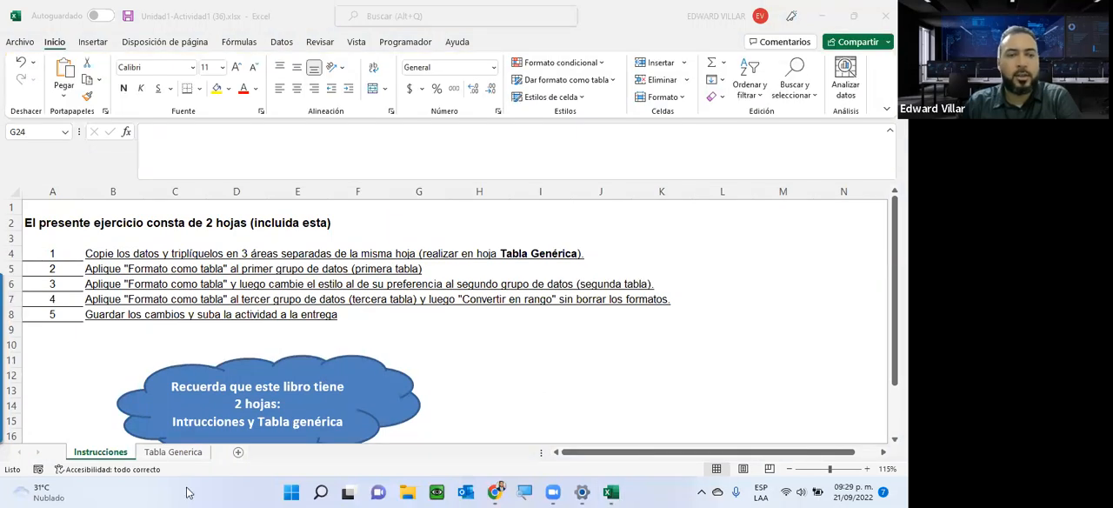
# Copy the employee data in A1:D11 of the Tabla Generica sheet and paste it starting at cell F1.
pyautogui.click(172, 454)
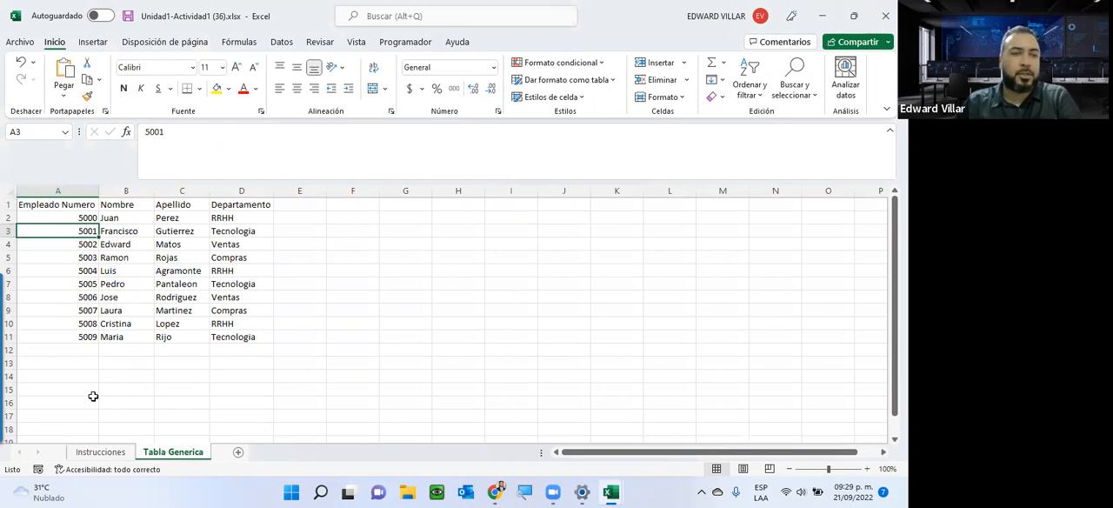
pyautogui.click(100, 453)
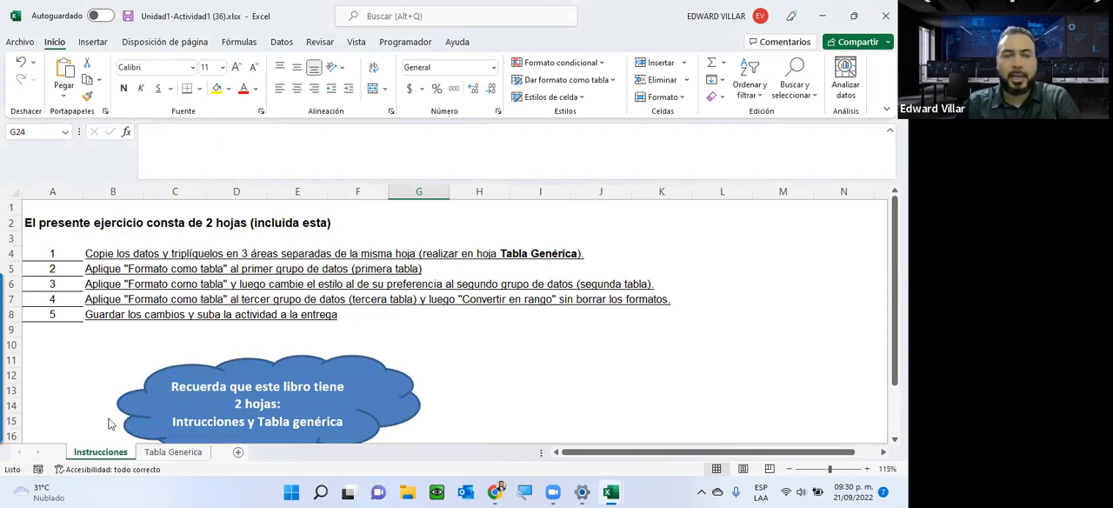
pyautogui.click(178, 453)
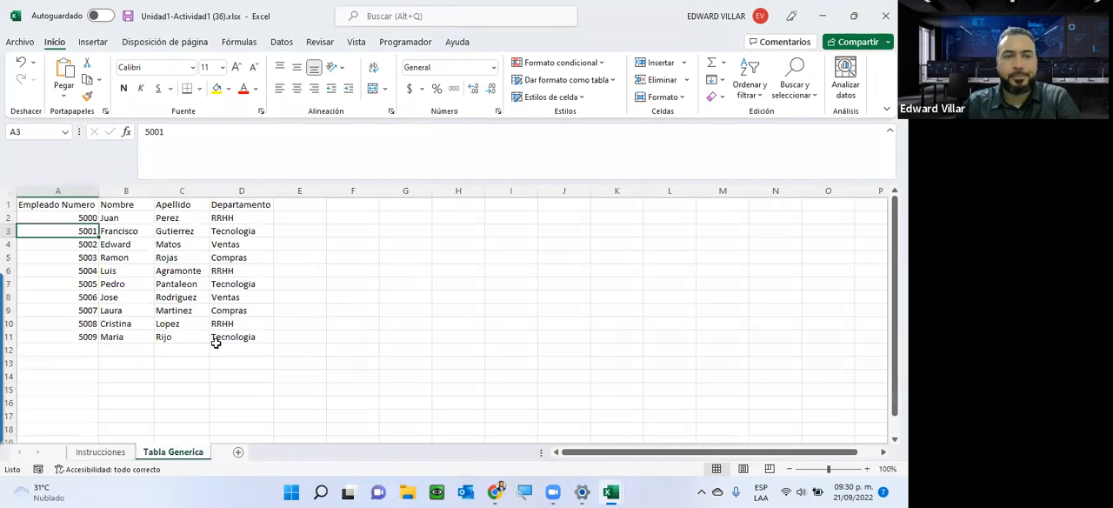
pyautogui.moveTo(50, 207); pyautogui.dragTo(223, 339)
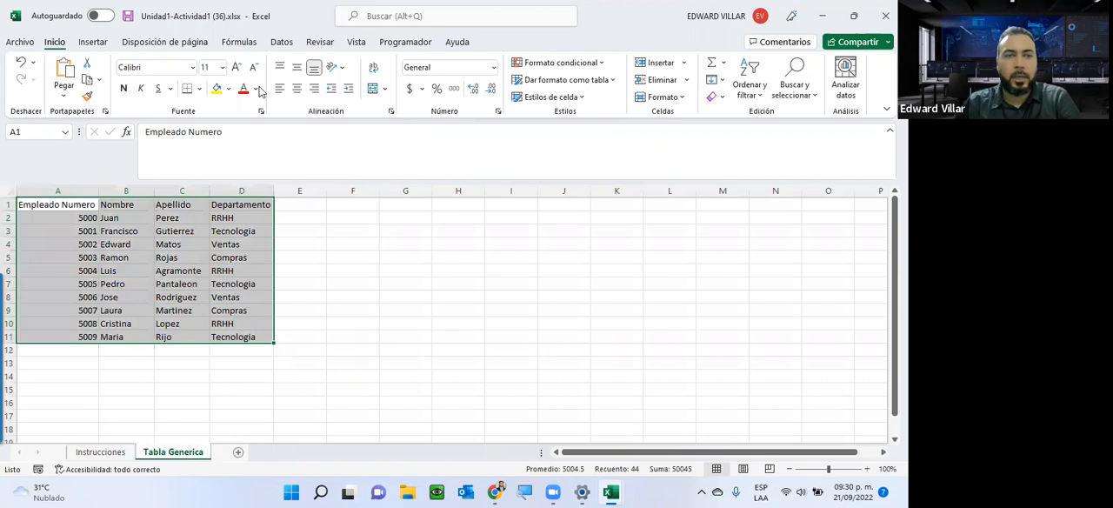
pyautogui.rightClick(188, 271)
pyautogui.click(225, 110)
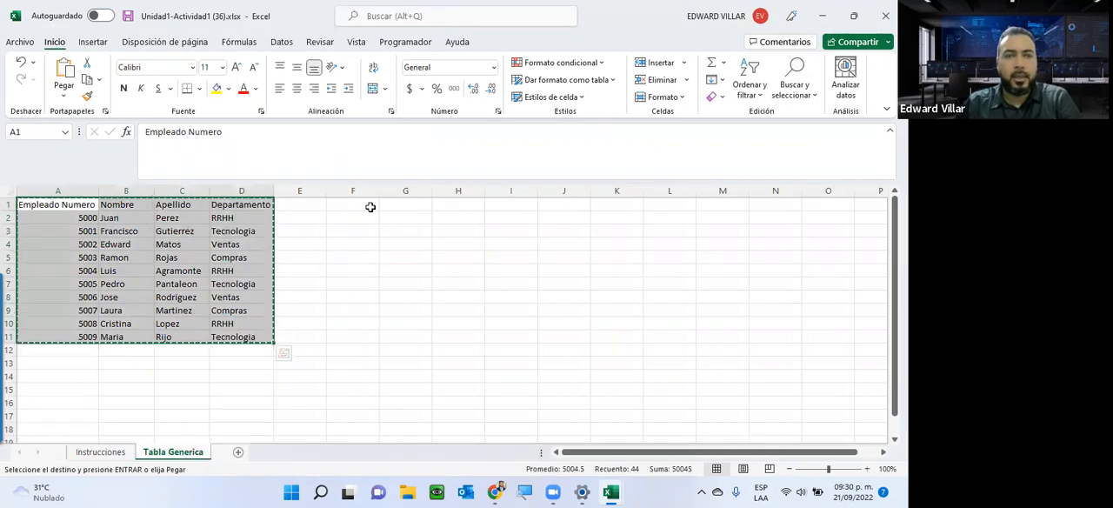
pyautogui.click(365, 204)
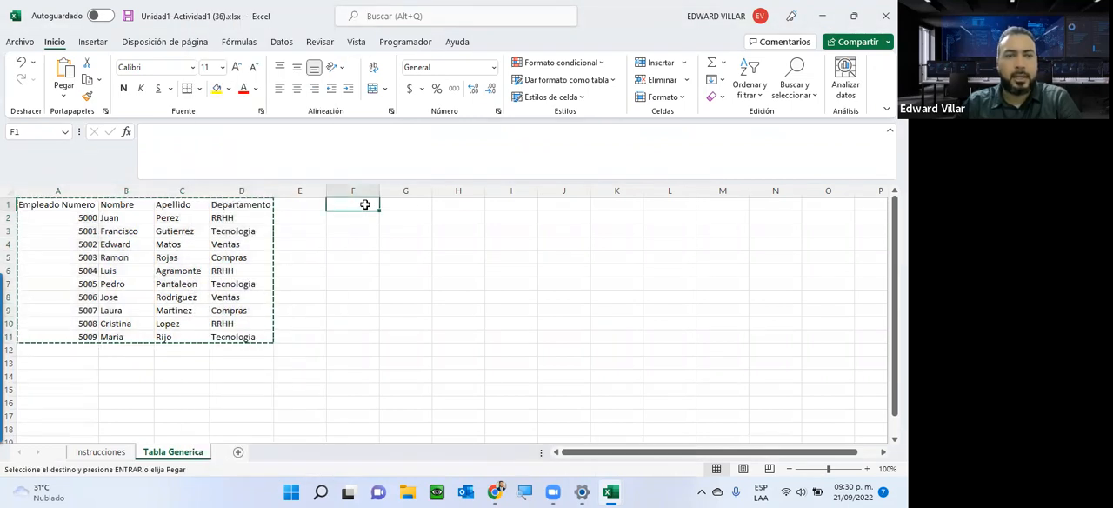
pyautogui.rightClick(365, 205)
pyautogui.moveTo(504, 195)
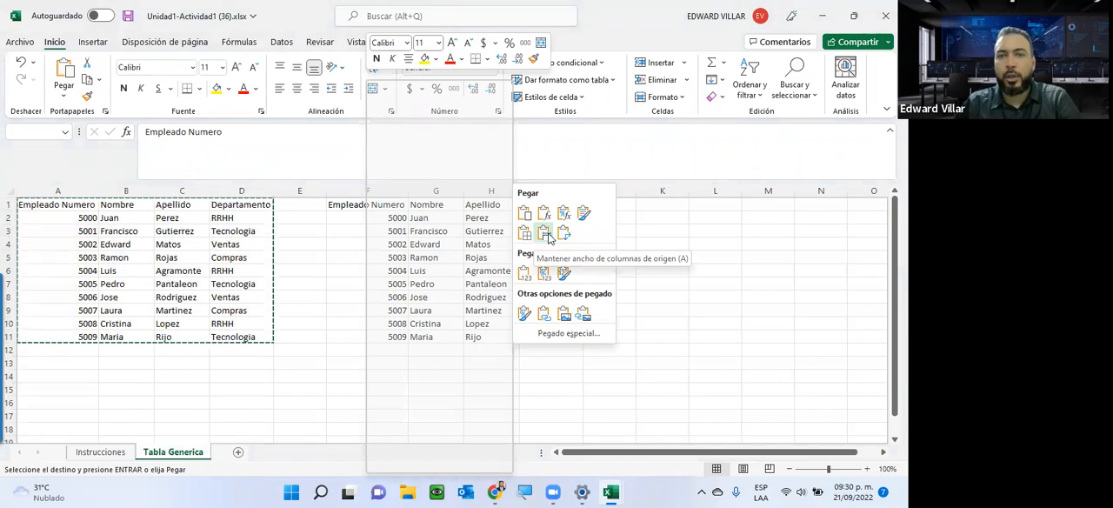
pyautogui.click(524, 214)
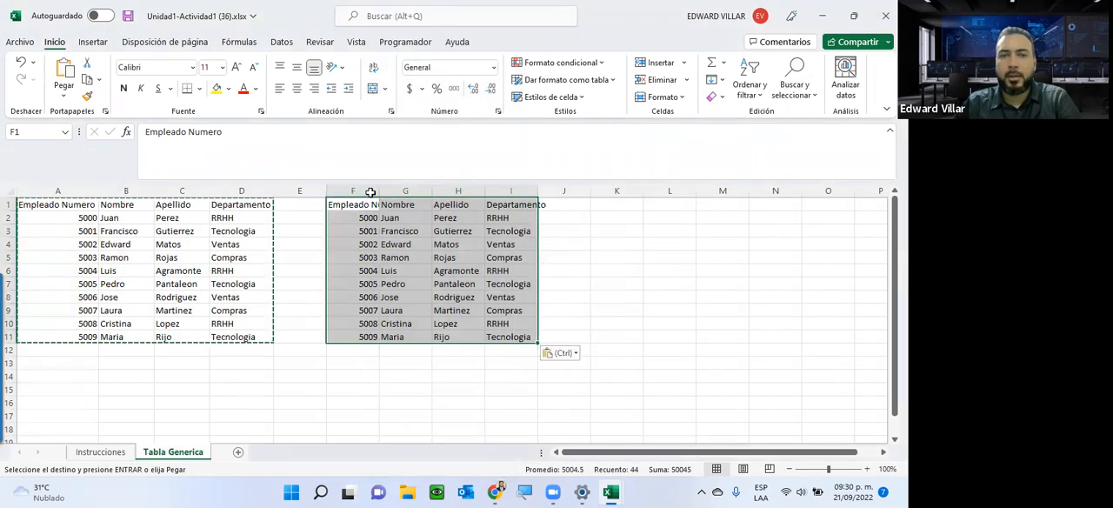
# Fit the widths of columns F to I to the contents of the pasted employee data.
pyautogui.moveTo(381, 192); pyautogui.dragTo(430, 191)
pyautogui.doubleClick(430, 191)
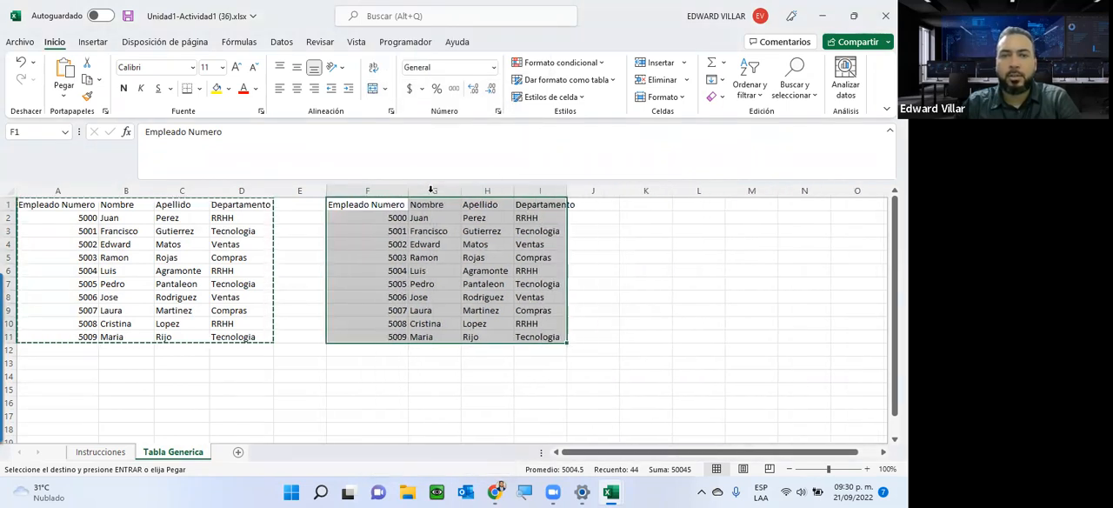
pyautogui.doubleClick(460, 191)
pyautogui.doubleClick(507, 188)
pyautogui.doubleClick(554, 188)
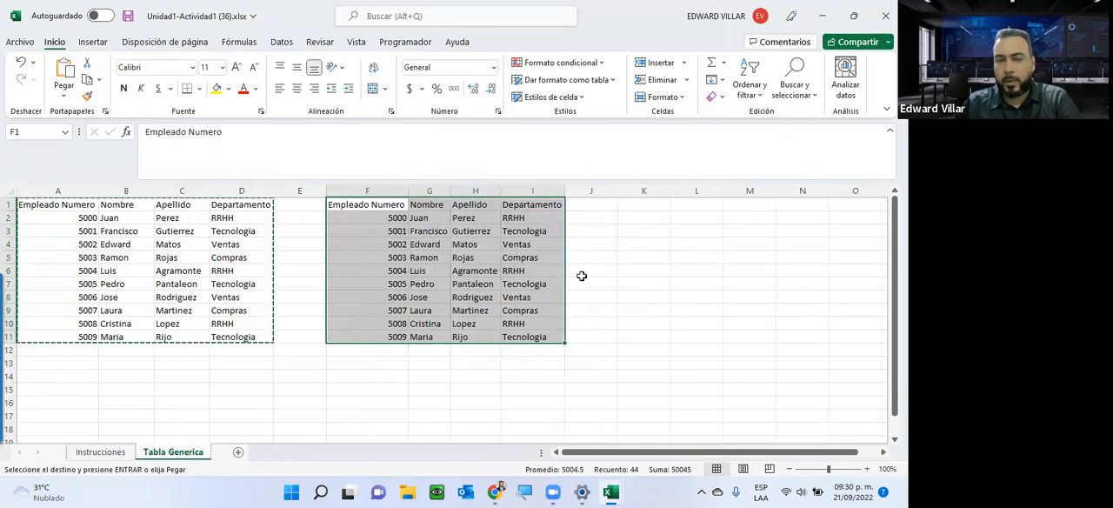
# Paste a second copy of the employee data starting at K1, keeping the source column widths.
pyautogui.click(644, 205)
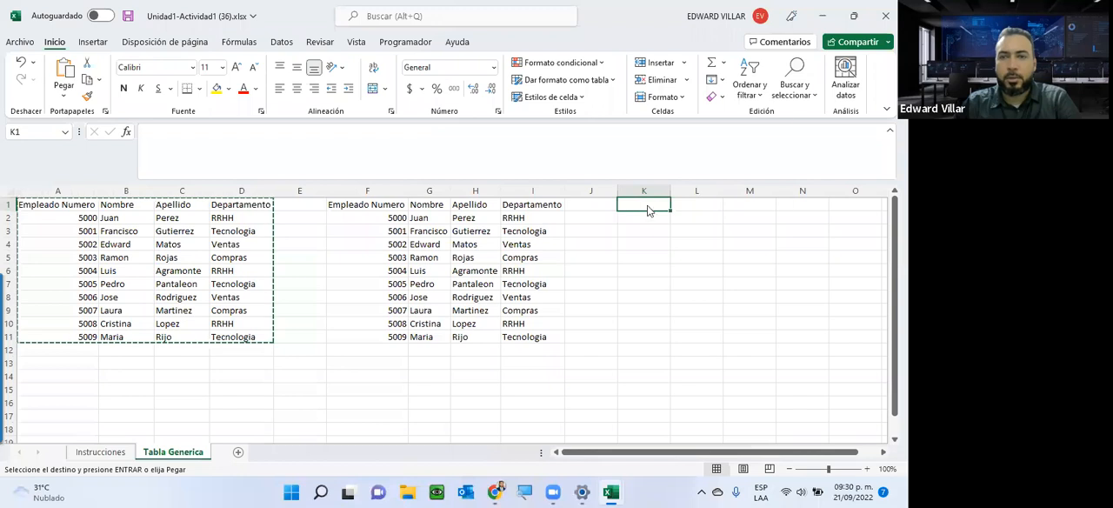
pyautogui.rightClick(648, 206)
pyautogui.moveTo(791, 200)
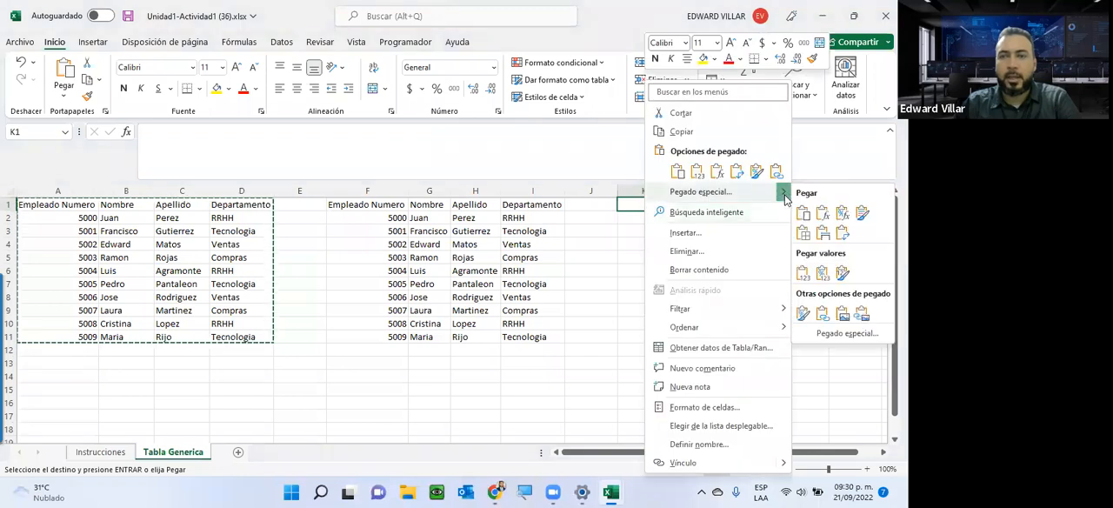
pyautogui.click(824, 235)
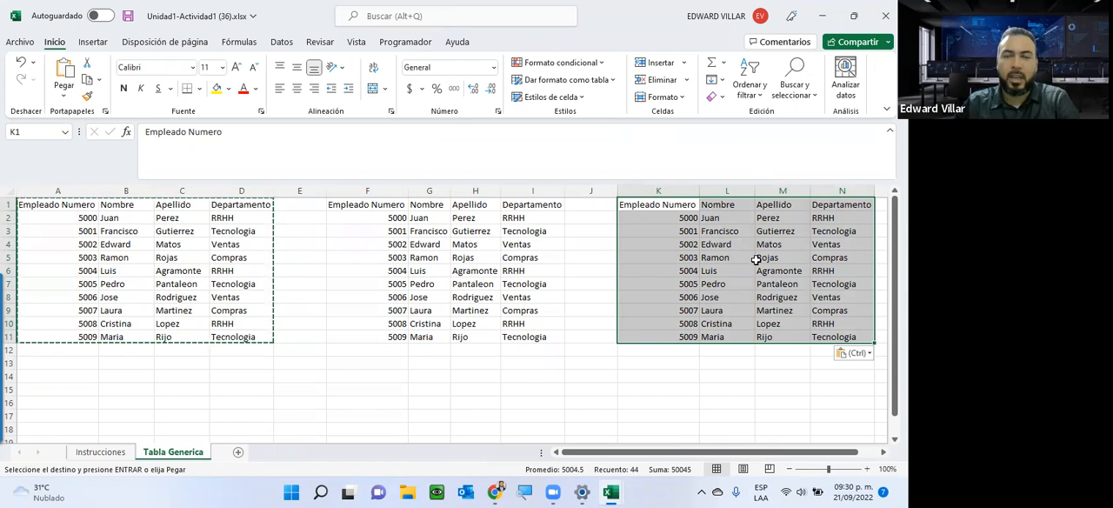
pyautogui.click(63, 85)
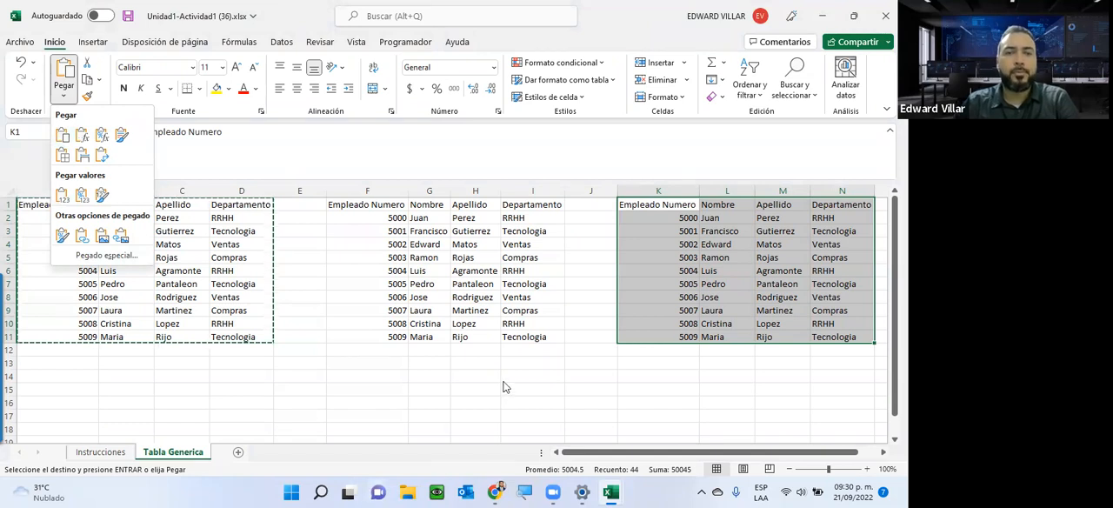
pyautogui.click(432, 359)
# Format the first data group A1:D11 as a table with headers, using the red light style with a solid header row.
pyautogui.click(100, 451)
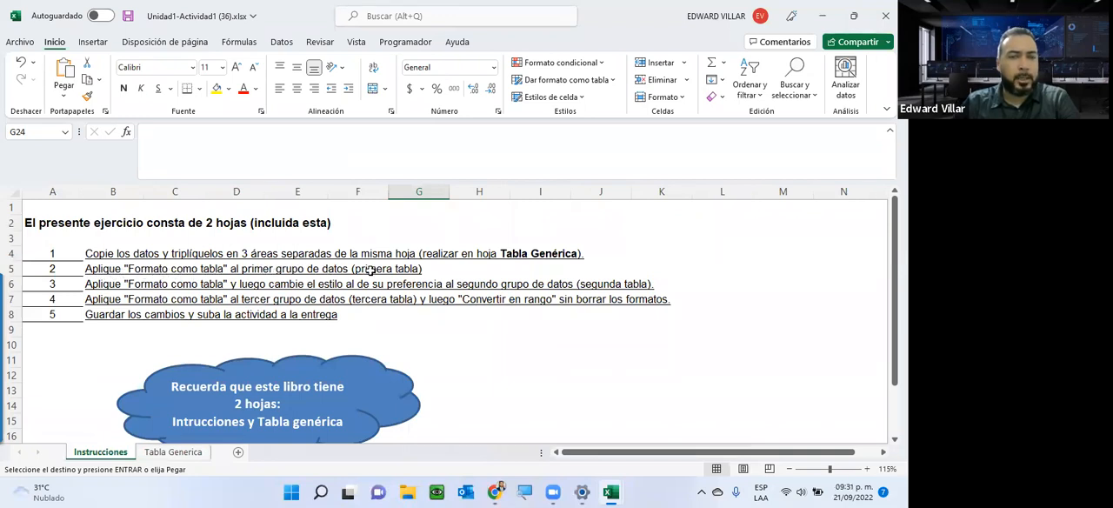
pyautogui.click(173, 451)
pyautogui.click(65, 206)
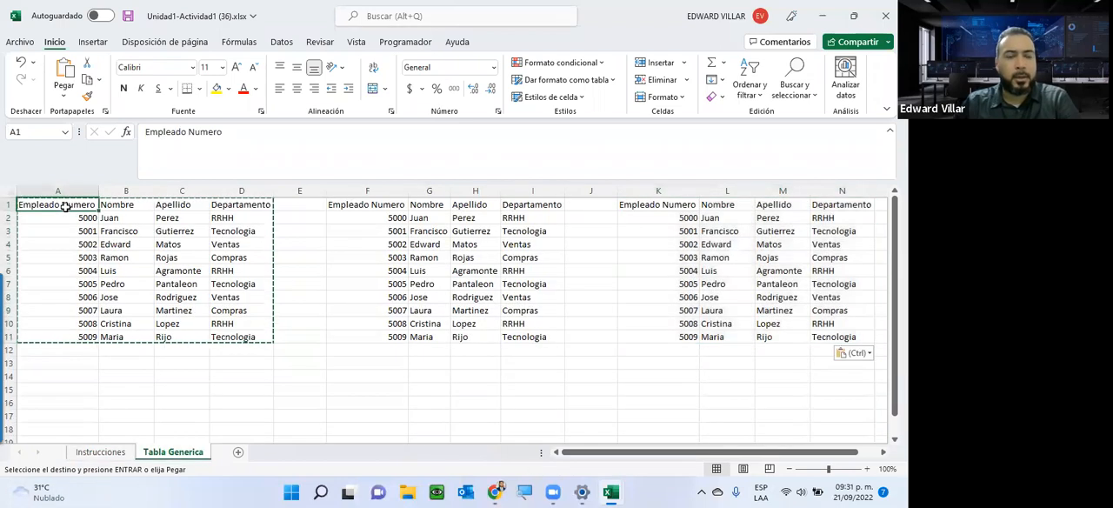
pyautogui.press('Escape')
pyautogui.moveTo(62, 205); pyautogui.dragTo(228, 337)
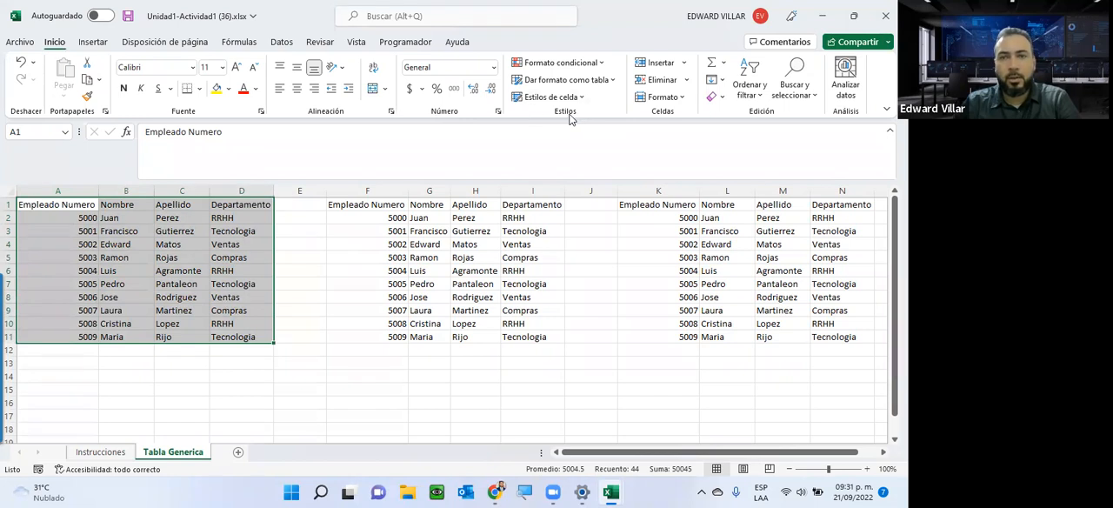
pyautogui.click(604, 82)
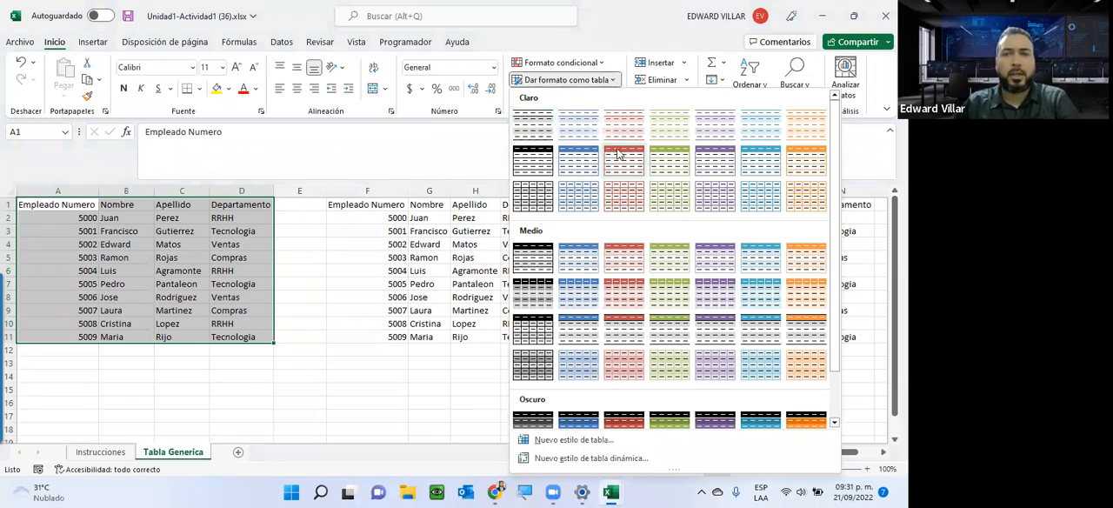
pyautogui.press('Escape')
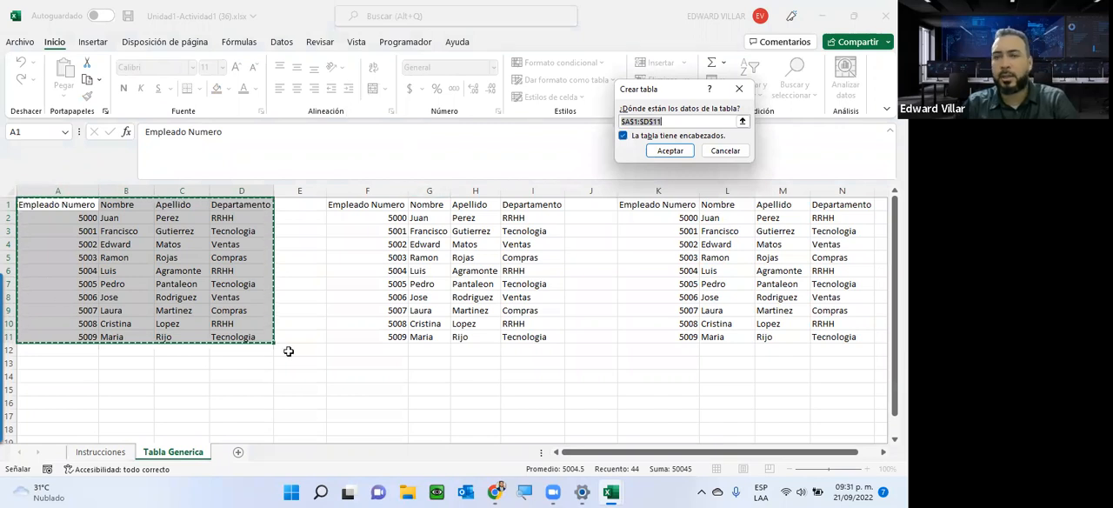
pyautogui.click(671, 151)
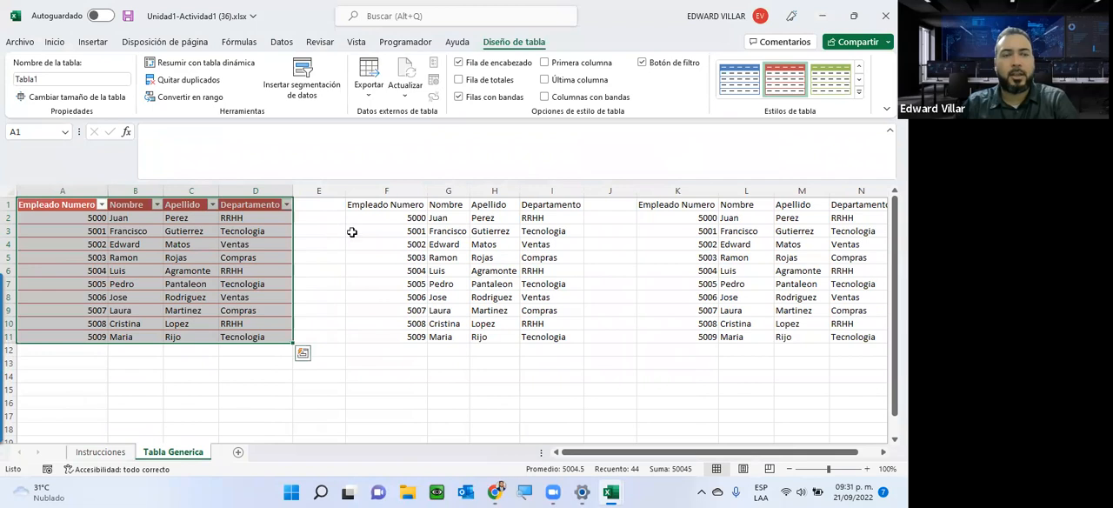
# Compare the available commands with a cell outside and a cell inside the first table selected, and view the table design tools.
pyautogui.click(314, 270)
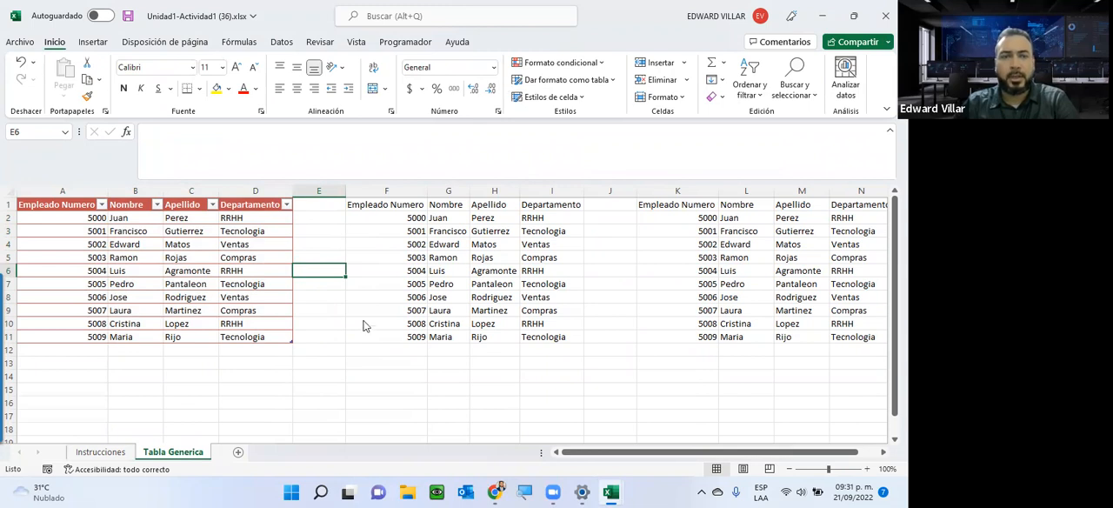
pyautogui.click(83, 245)
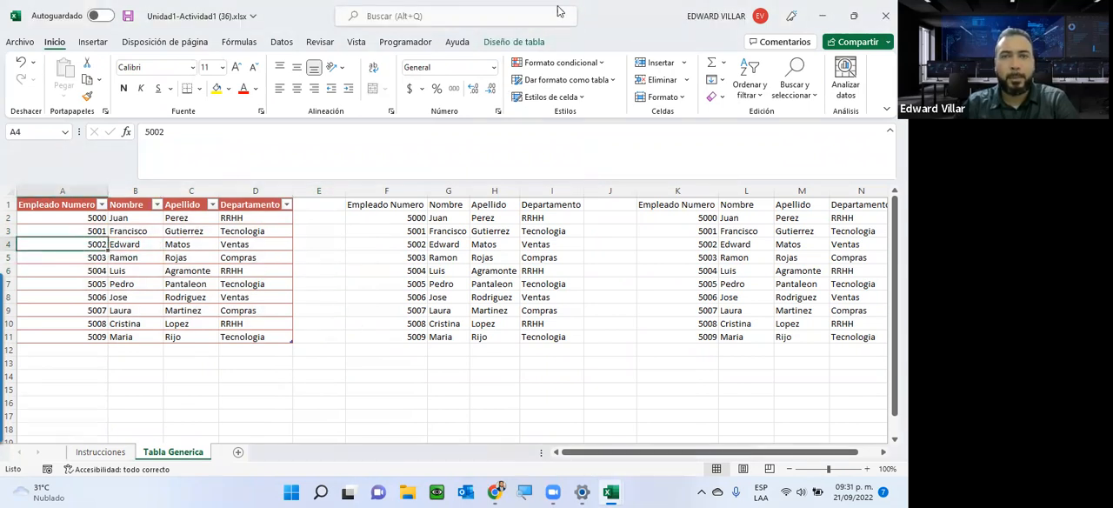
pyautogui.click(513, 45)
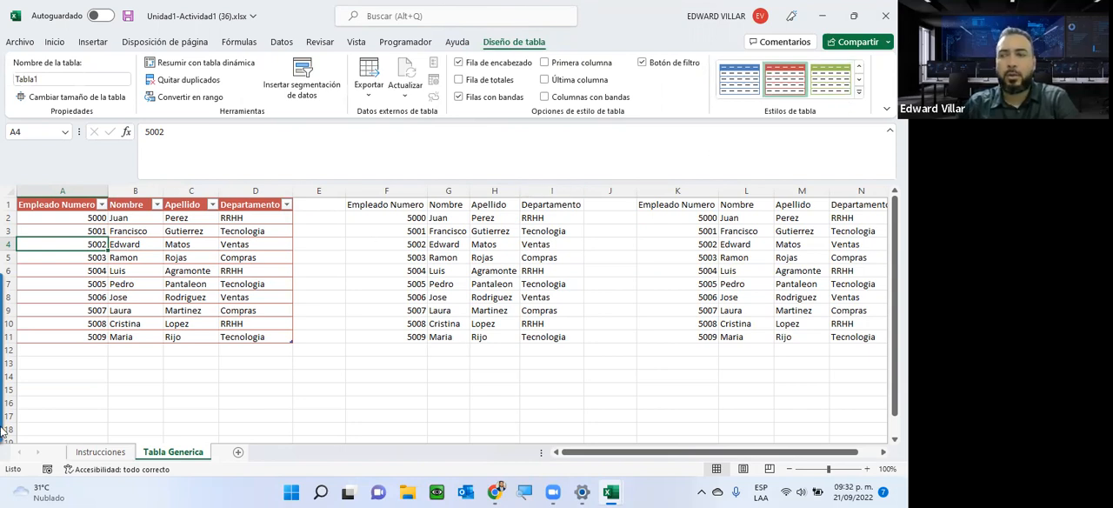
# Check the assignment instructions and format the second data group F1:I11 as a table with headers in the dark red style.
pyautogui.click(99, 451)
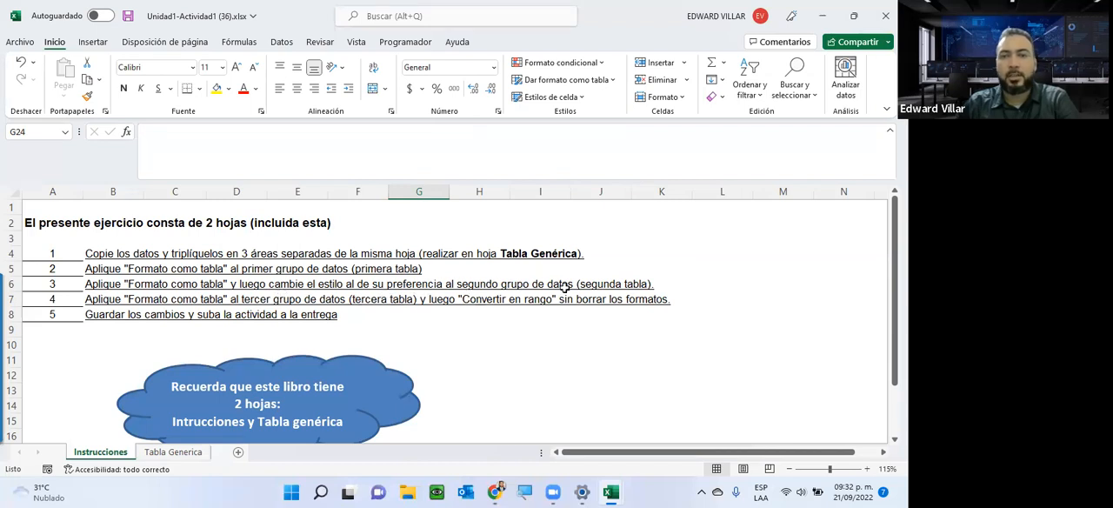
pyautogui.click(153, 456)
pyautogui.moveTo(386, 209); pyautogui.dragTo(537, 342)
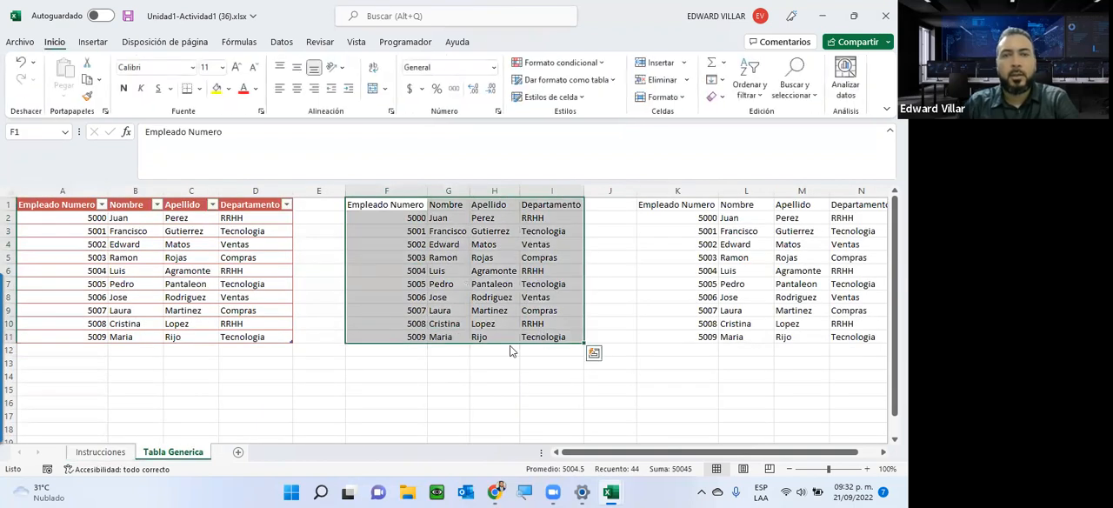
pyautogui.click(605, 80)
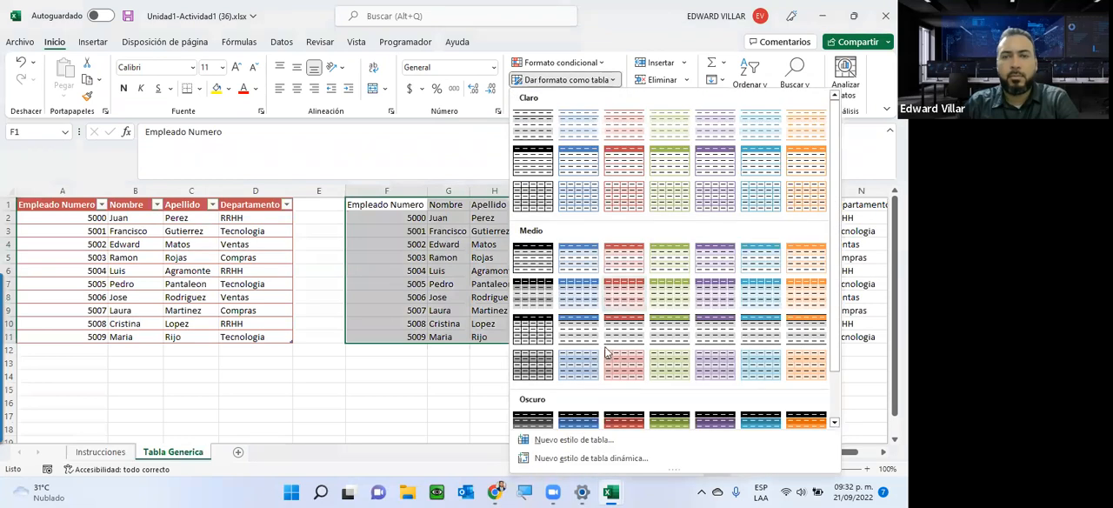
pyautogui.click(623, 414)
pyautogui.click(669, 152)
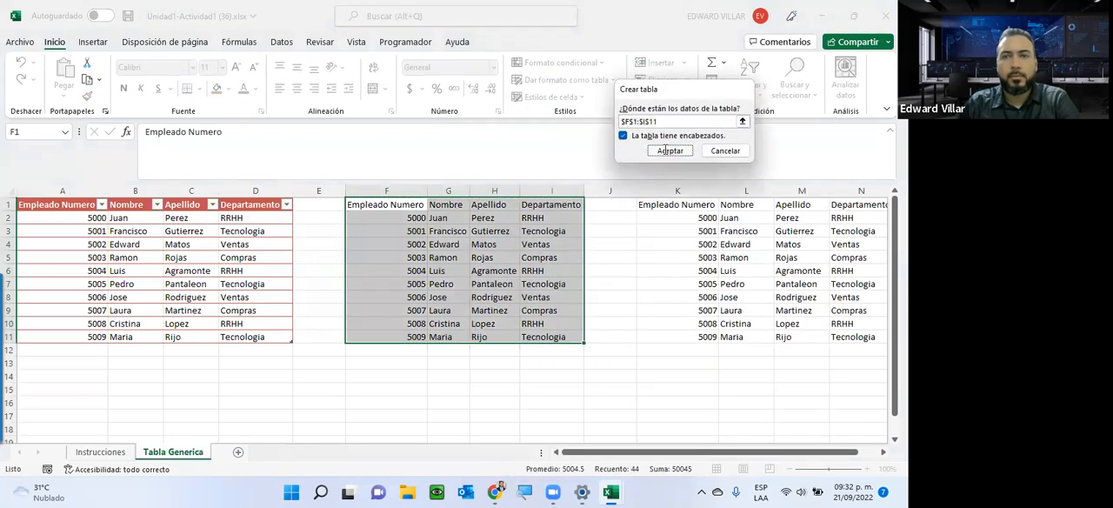
pyautogui.click(669, 151)
# Change the second table's style to Naranja, Estilo de tabla oscuro 7, and narrow the empty column J.
pyautogui.click(421, 257)
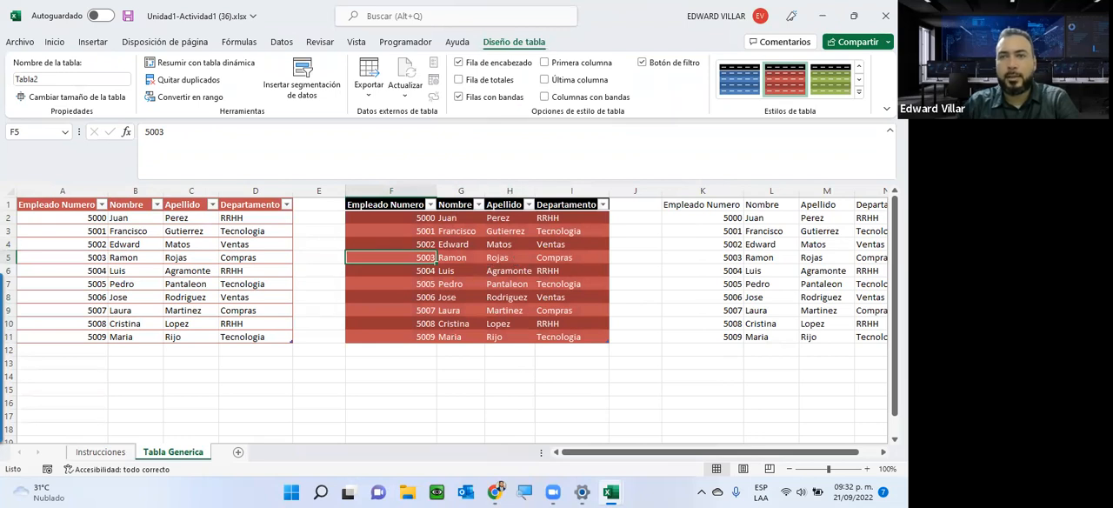
pyautogui.click(859, 92)
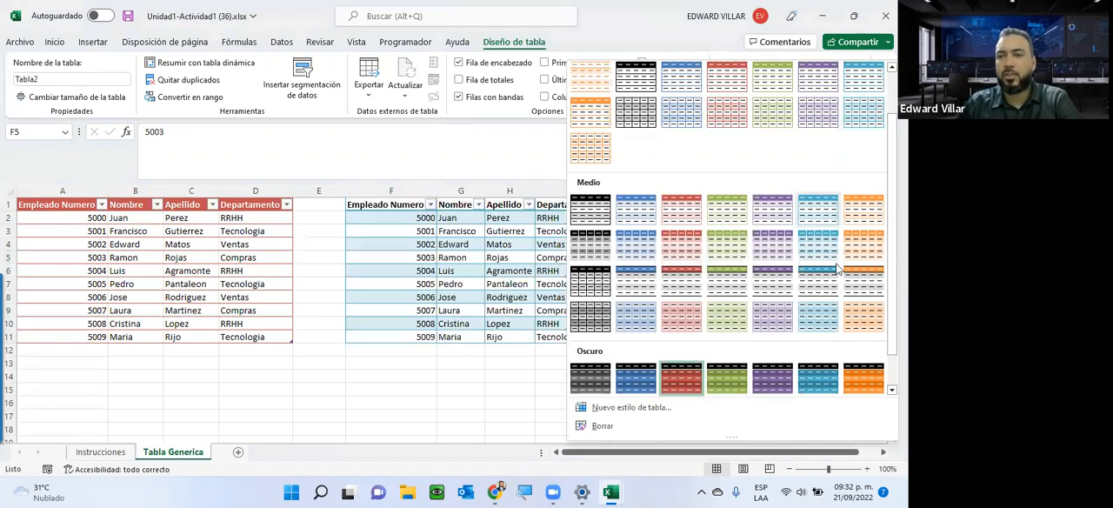
pyautogui.click(865, 381)
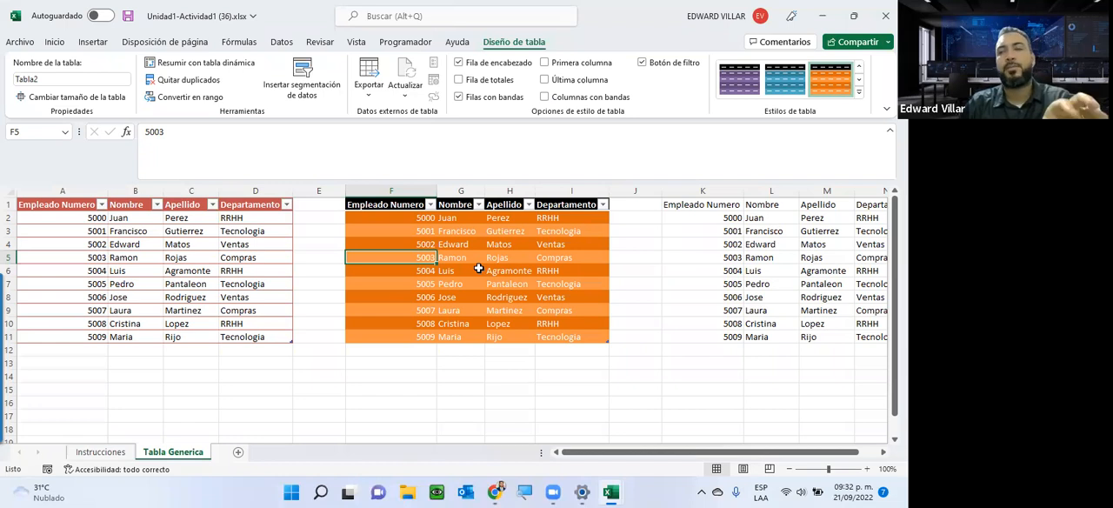
pyautogui.moveTo(662, 190); pyautogui.dragTo(634, 196)
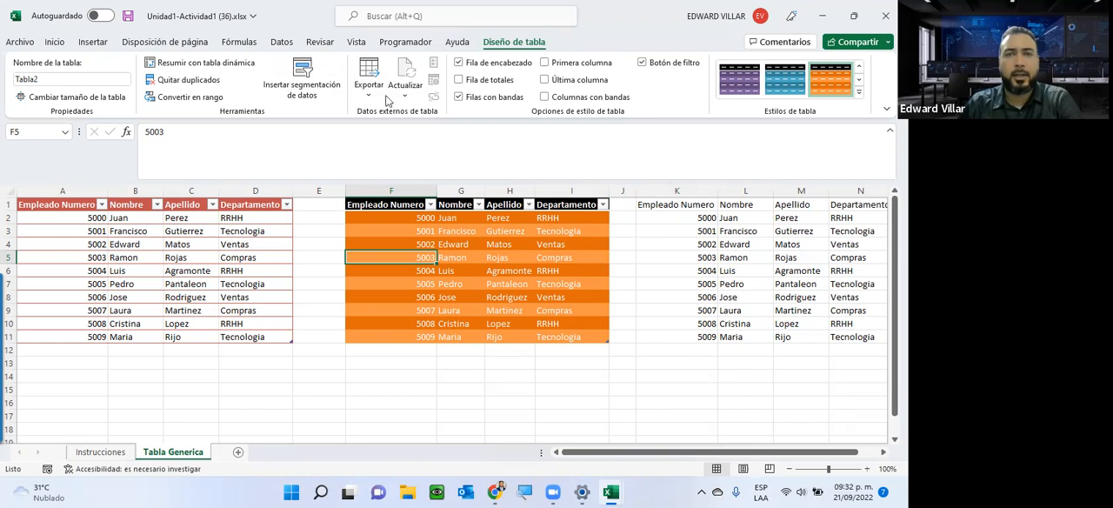
# Toggle the second table's header row off and back on, and filter its Departamento column to RRHH only.
pyautogui.click(461, 67)
pyautogui.click(459, 63)
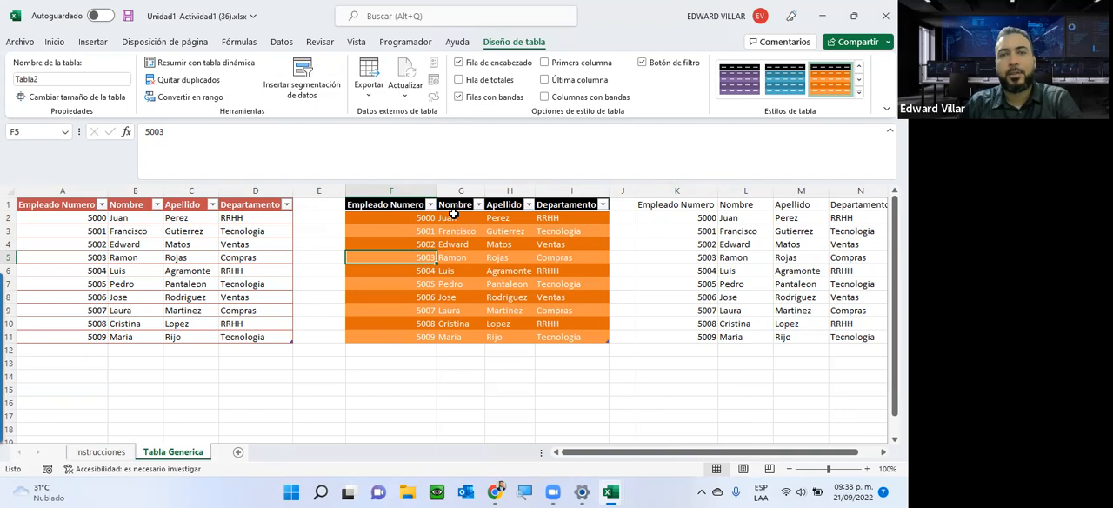
pyautogui.click(602, 205)
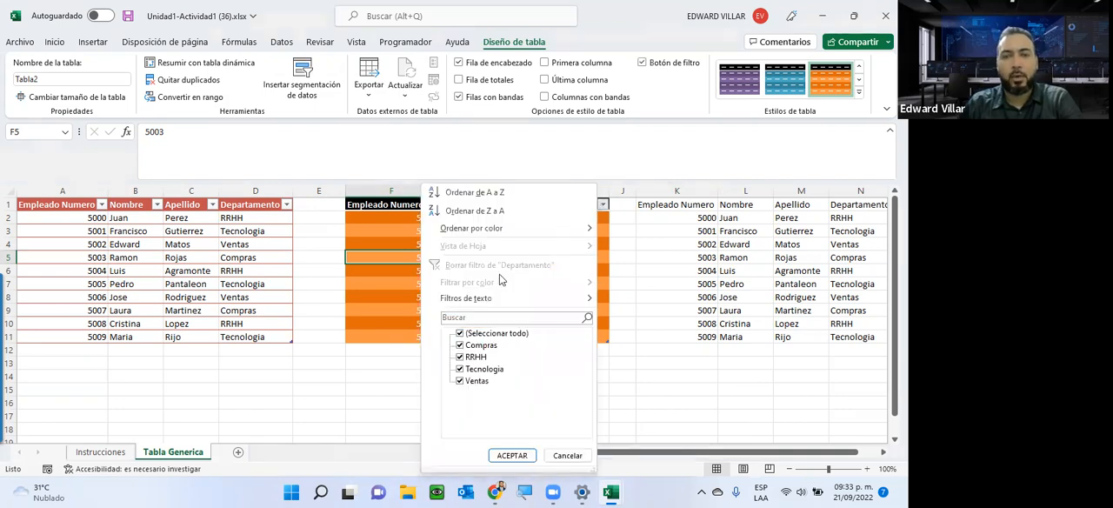
pyautogui.click(487, 334)
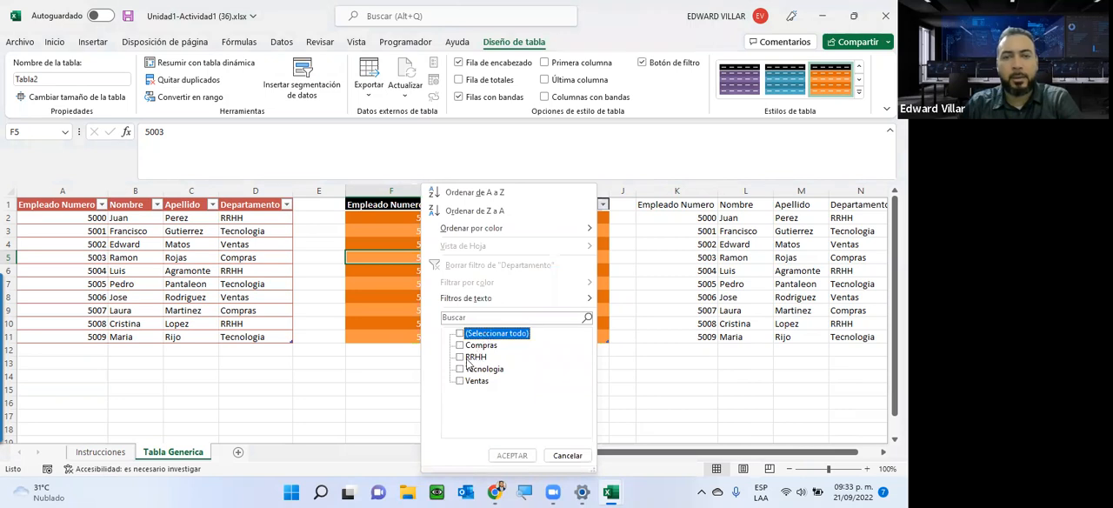
pyautogui.click(470, 358)
pyautogui.click(512, 455)
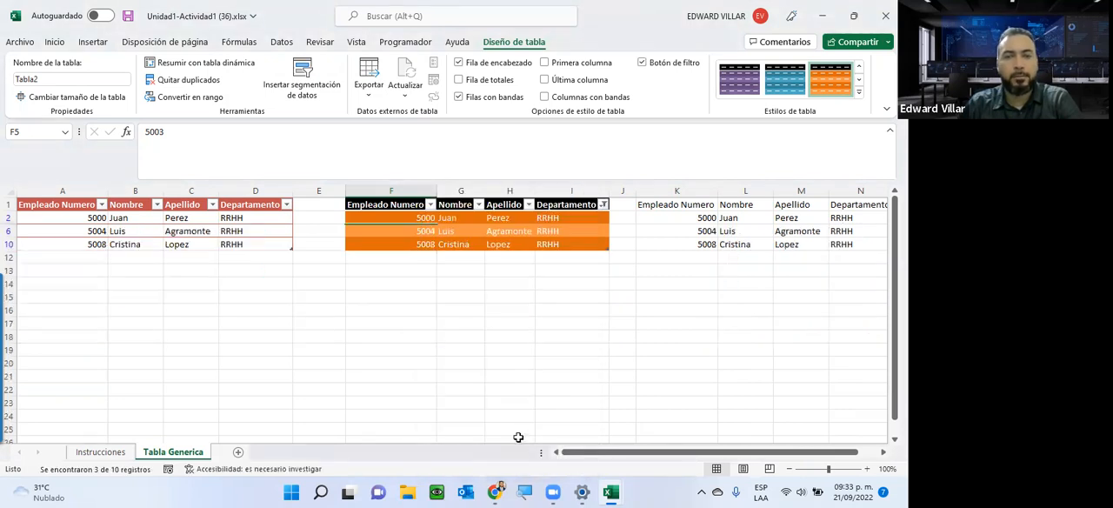
# Add Compras to the departments shown by the second table's Departamento filter.
pyautogui.click(602, 207)
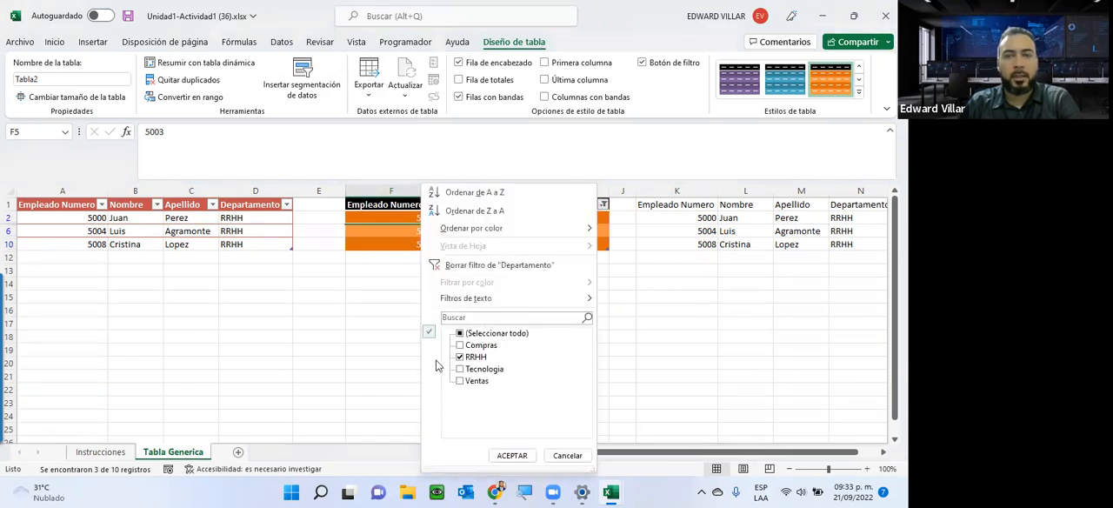
pyautogui.click(467, 347)
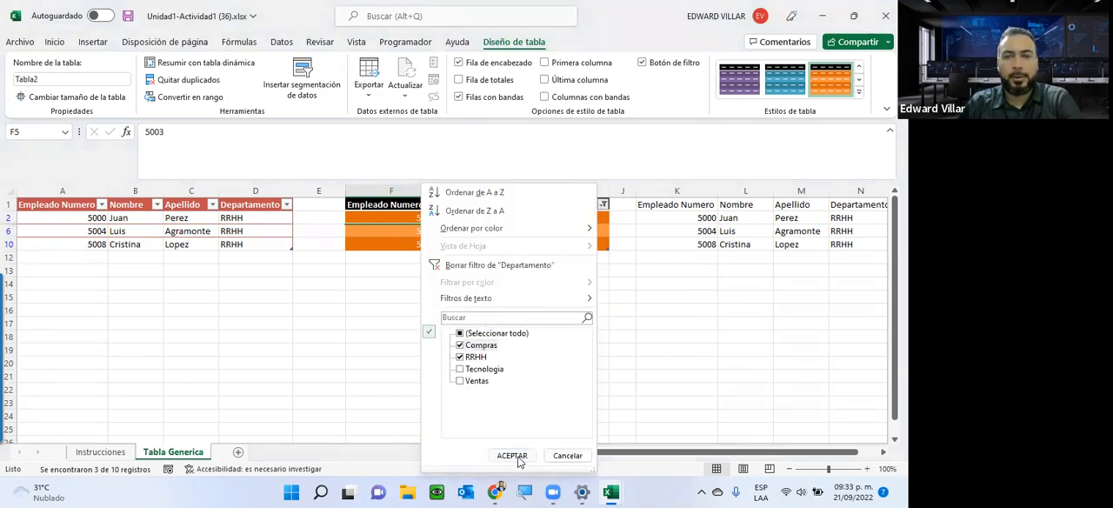
pyautogui.click(513, 454)
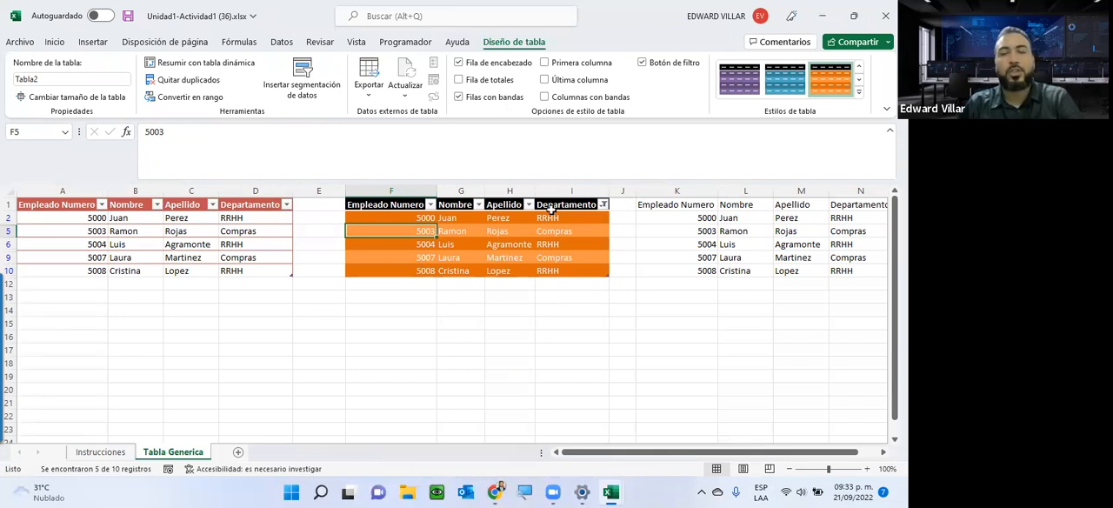
# Show all departments again in the second table's Departamento filter and add a totals row to the table.
pyautogui.click(603, 206)
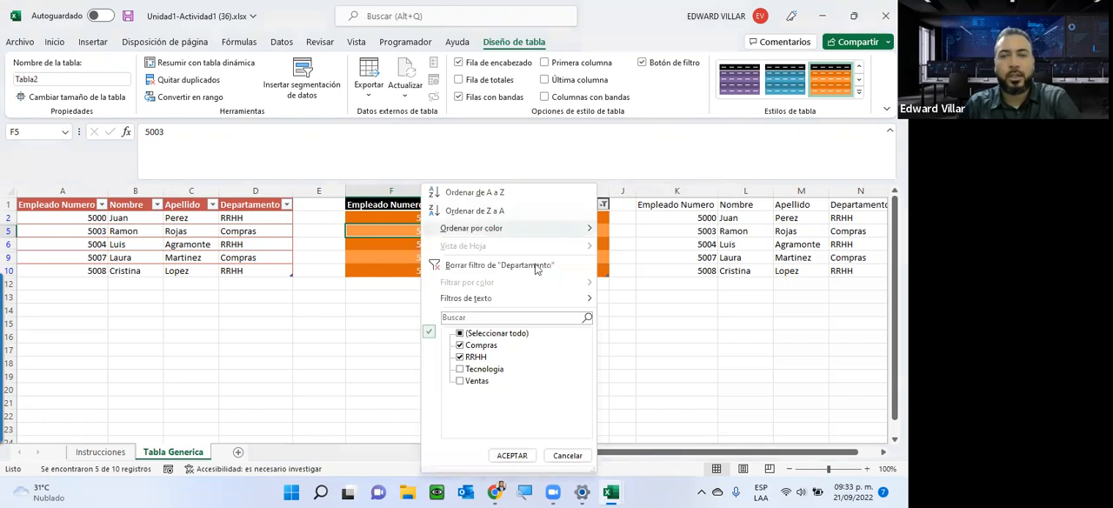
pyautogui.click(461, 334)
pyautogui.click(512, 455)
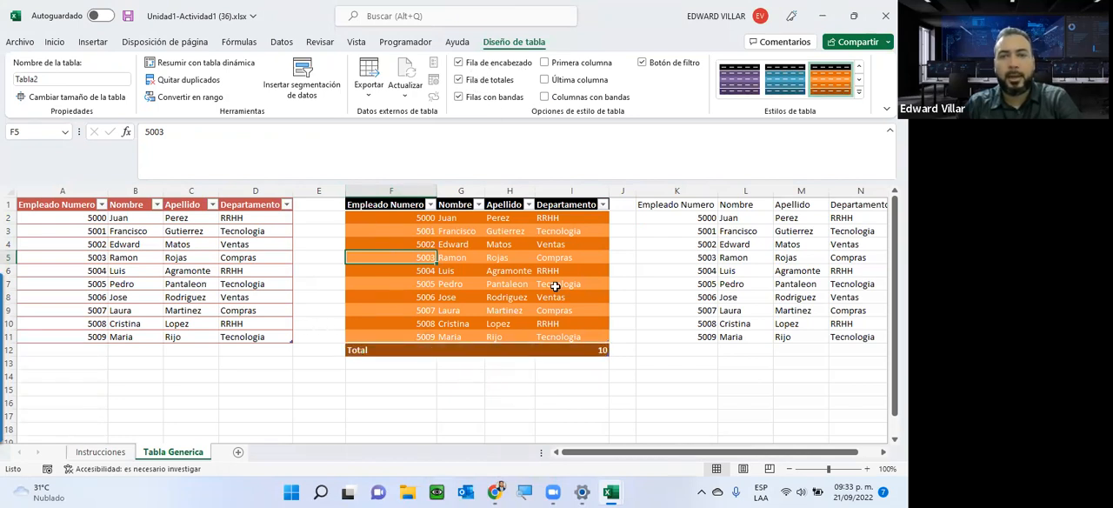
# Review the summary functions offered in the second table's totals row for the Departamento and Apellido columns.
pyautogui.click(584, 351)
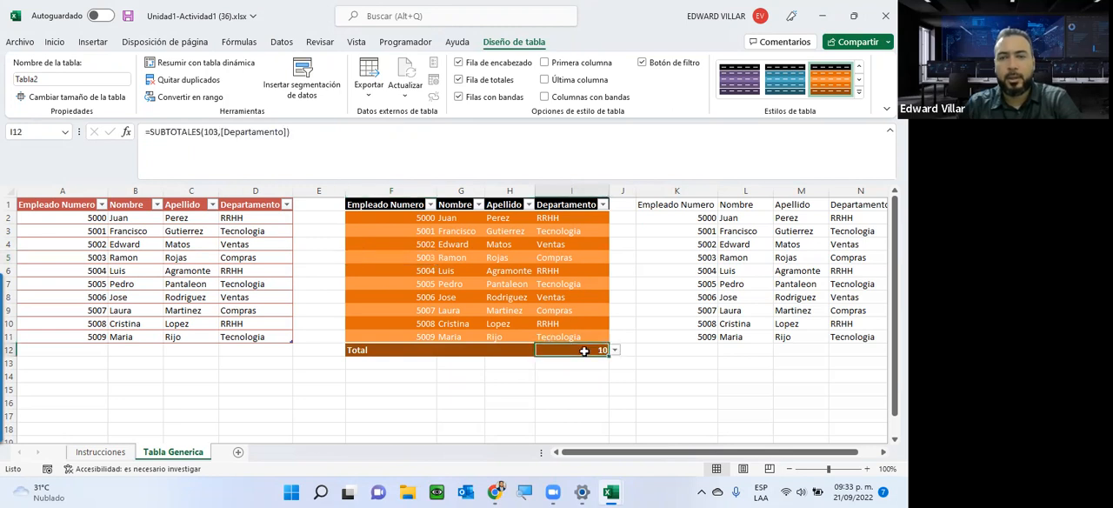
pyautogui.click(614, 350)
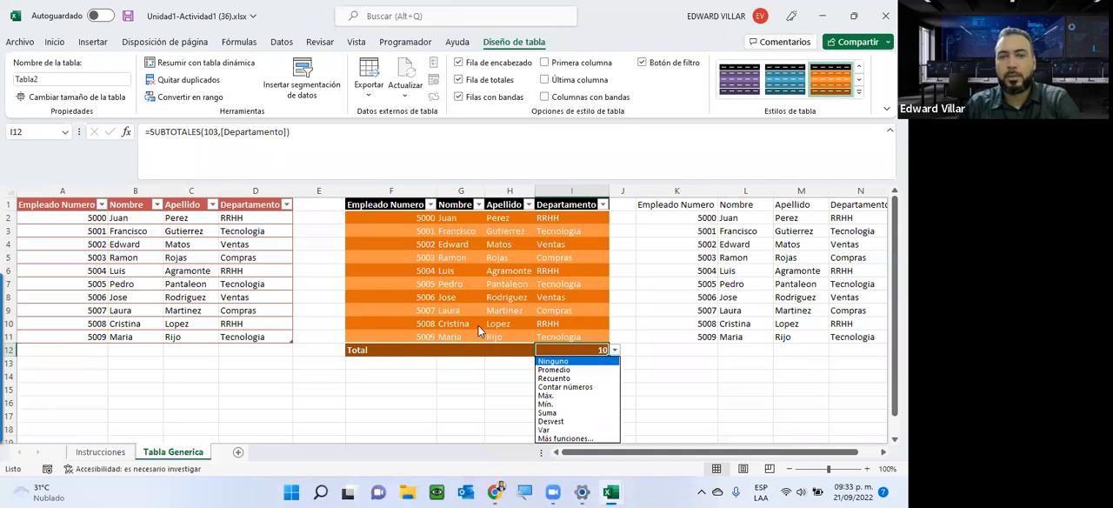
pyautogui.click(512, 347)
pyautogui.click(512, 349)
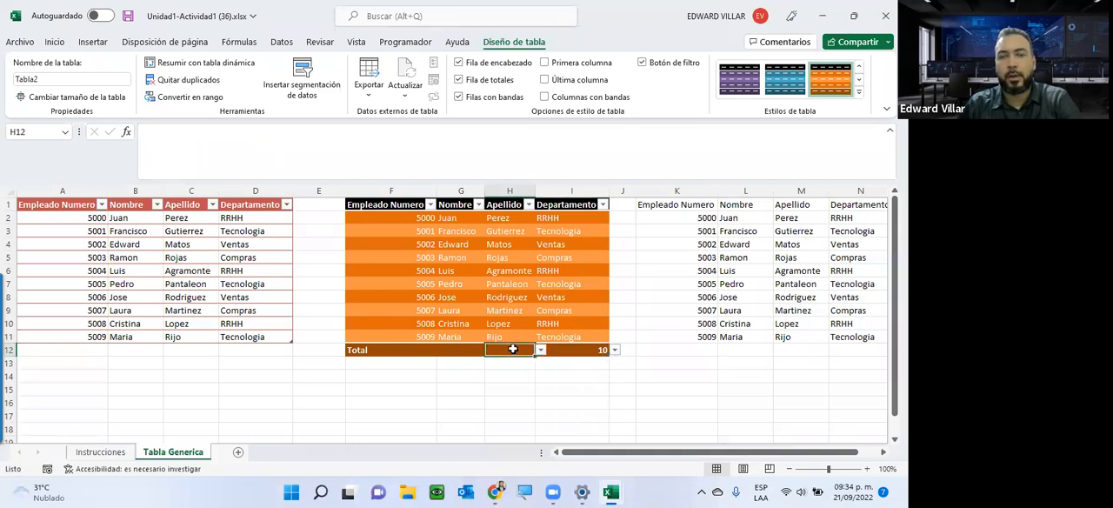
pyautogui.click(540, 349)
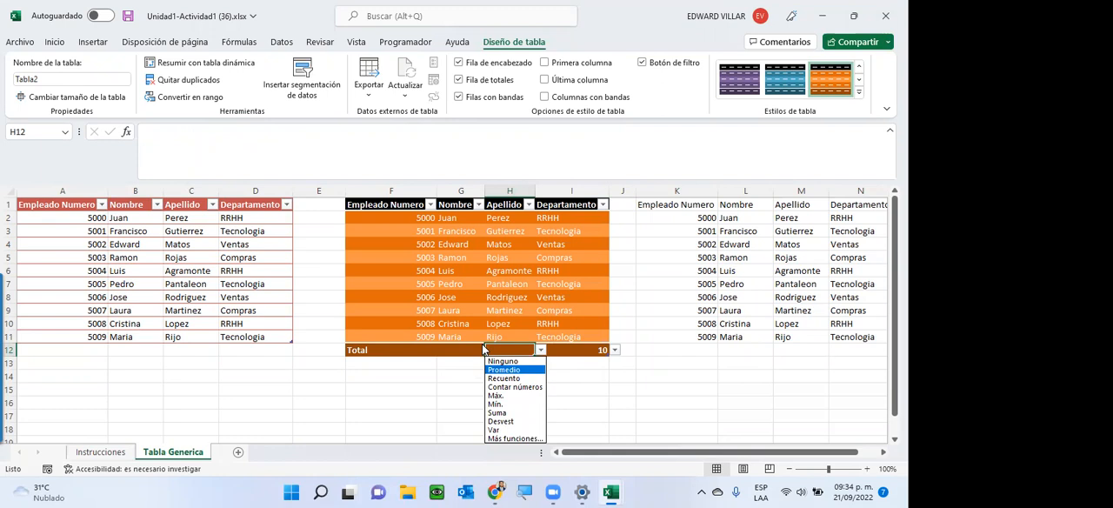
pyautogui.press('Escape')
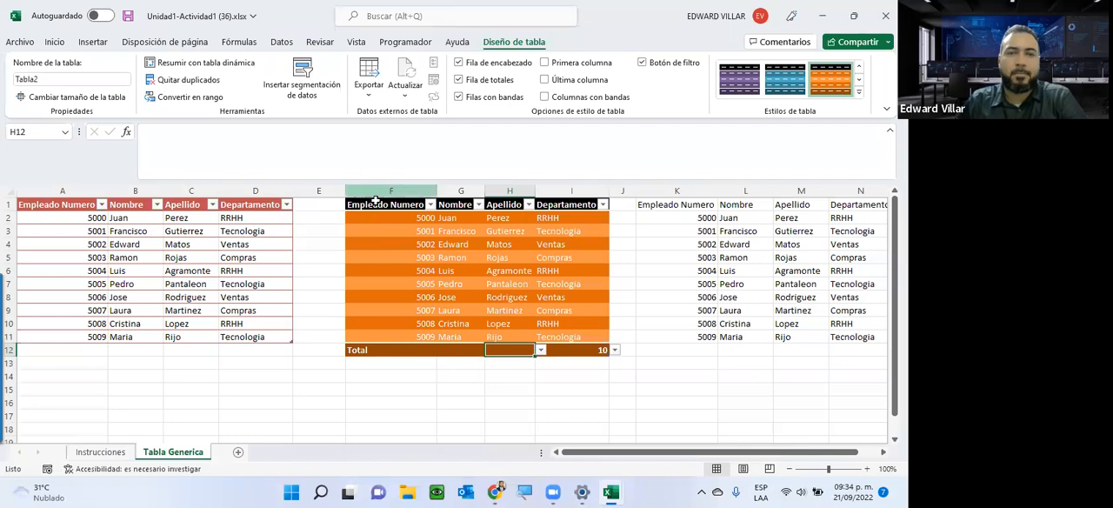
# Examine how sheet rows 2 to 4 run across the side-by-side data groups, and view the second table's Departamento filter options.
pyautogui.moveTo(375, 203); pyautogui.dragTo(461, 311)
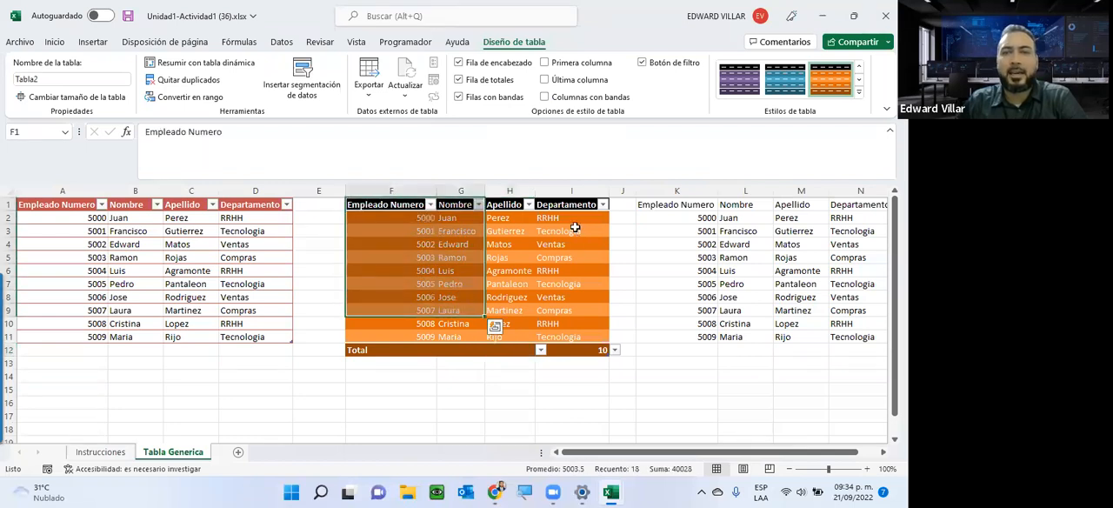
pyautogui.click(8, 218)
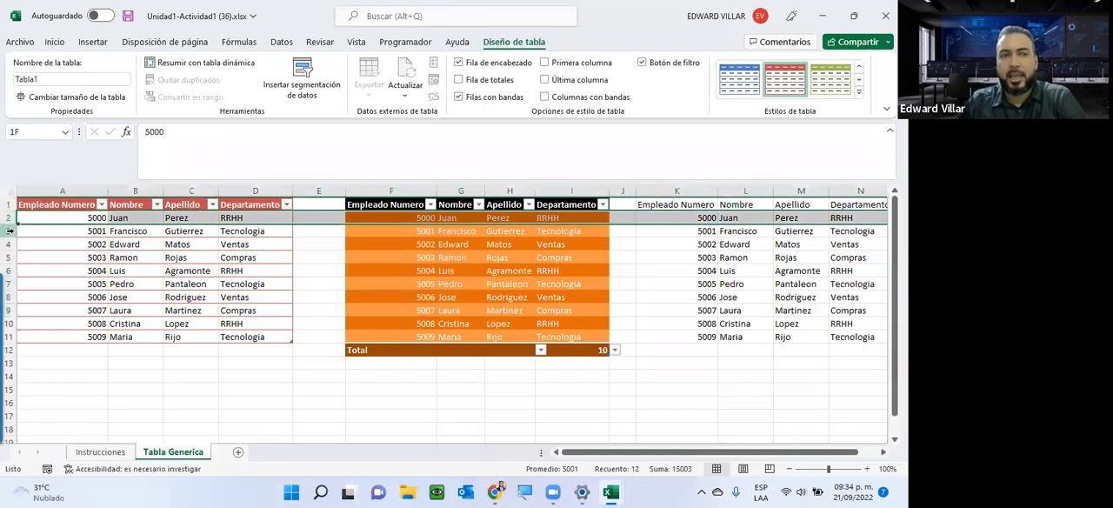
pyautogui.click(10, 231)
pyautogui.click(8, 245)
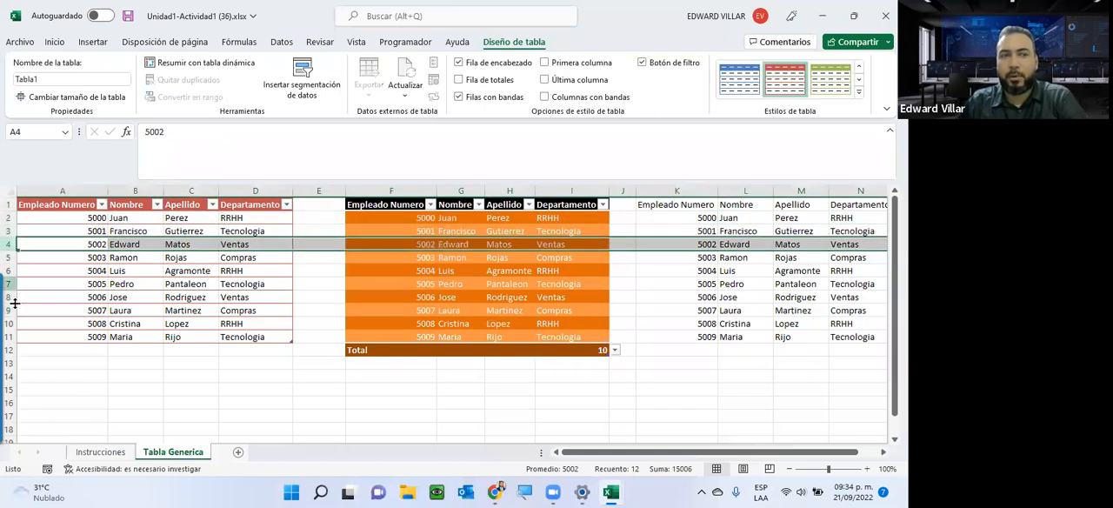
pyautogui.click(602, 207)
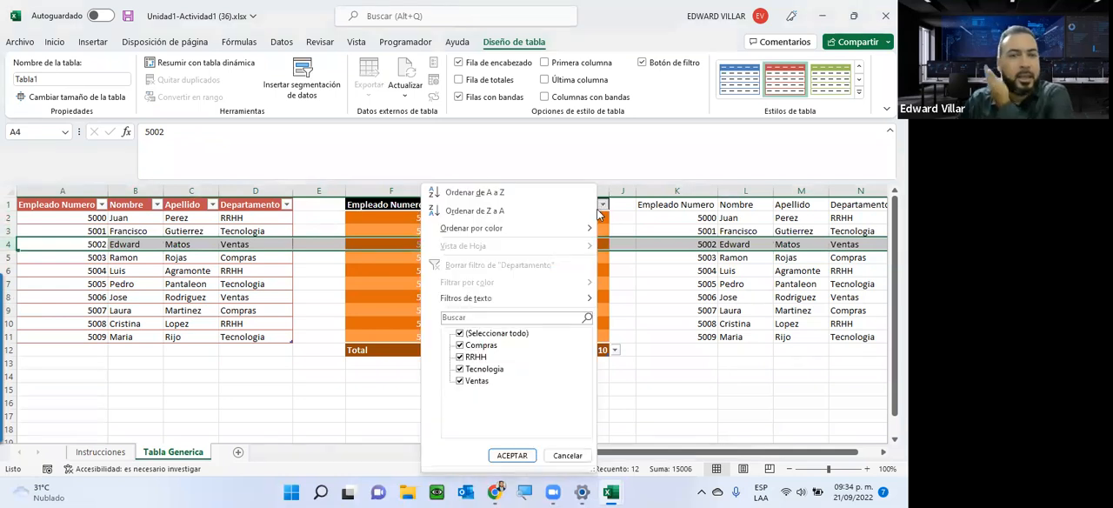
pyautogui.press('Escape')
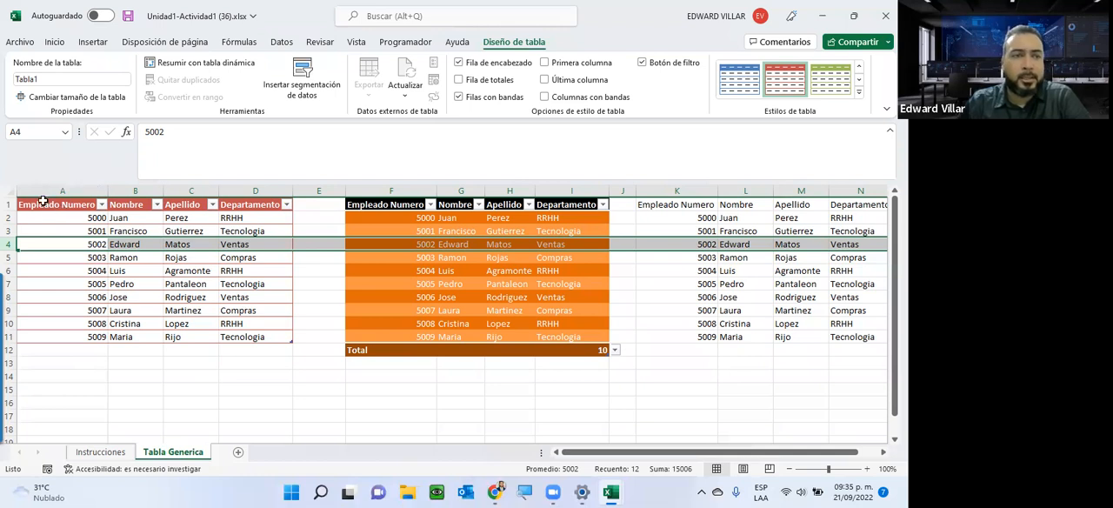
# Compare the first table's range A1:D11 with the empty range A13:D22 below it.
pyautogui.moveTo(42, 202); pyautogui.dragTo(273, 338)
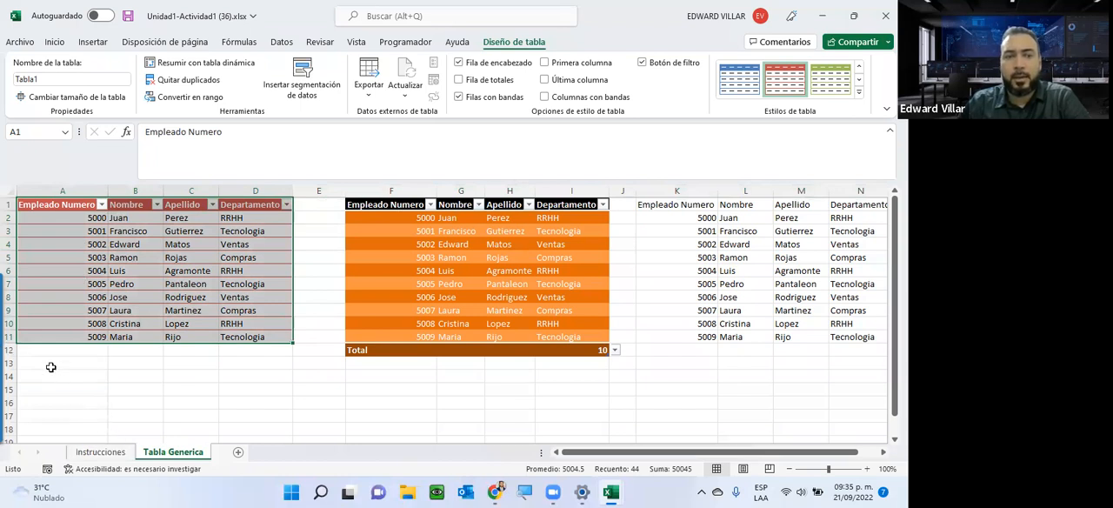
pyautogui.moveTo(50, 365); pyautogui.dragTo(247, 414)
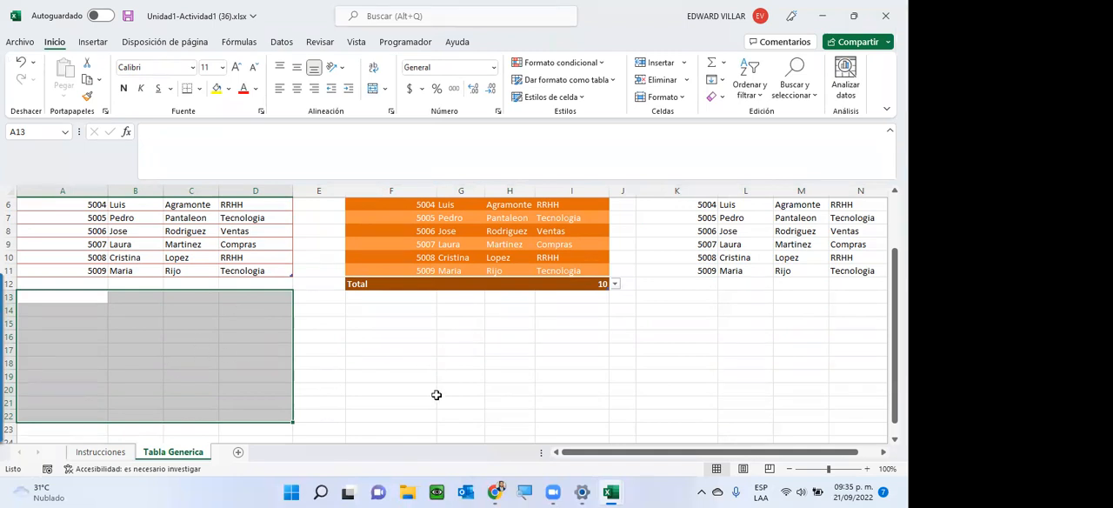
pyautogui.click(469, 365)
pyautogui.scroll(2, 511, 286)
# View the table design tools for the second table and compare cells inside it with cells J11 and J12 beside it.
pyautogui.click(470, 270)
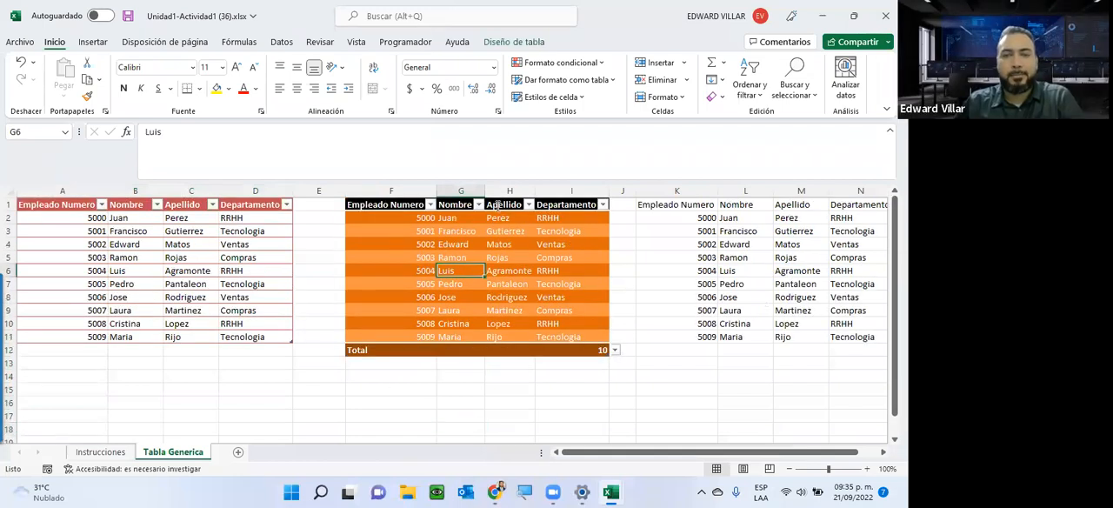
pyautogui.click(513, 41)
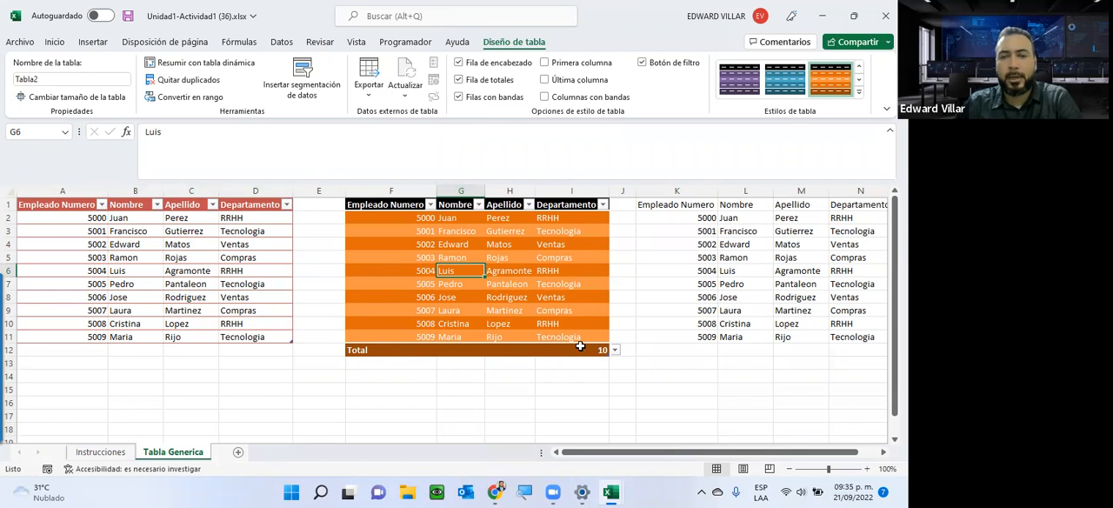
pyautogui.click(621, 339)
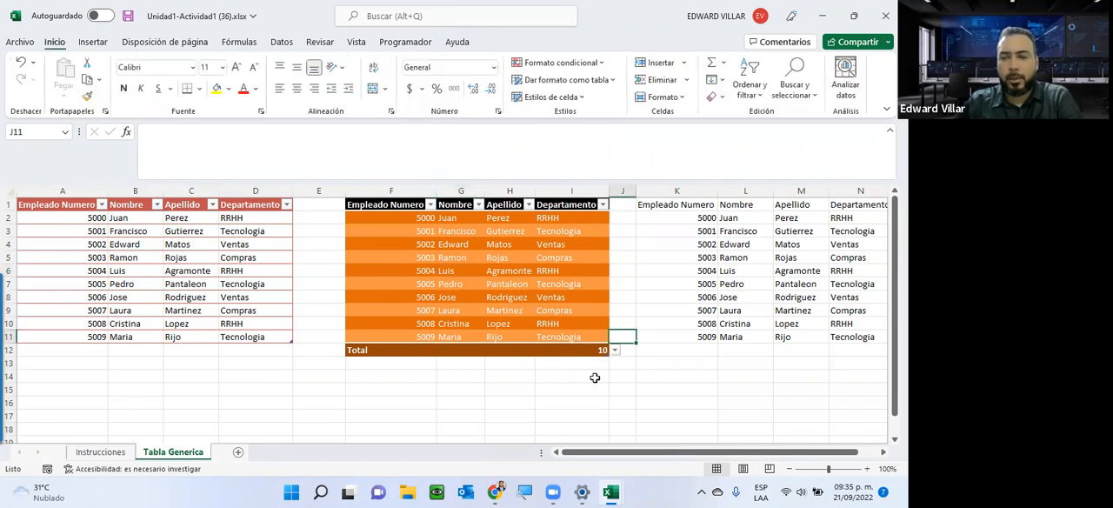
pyautogui.press('Down')
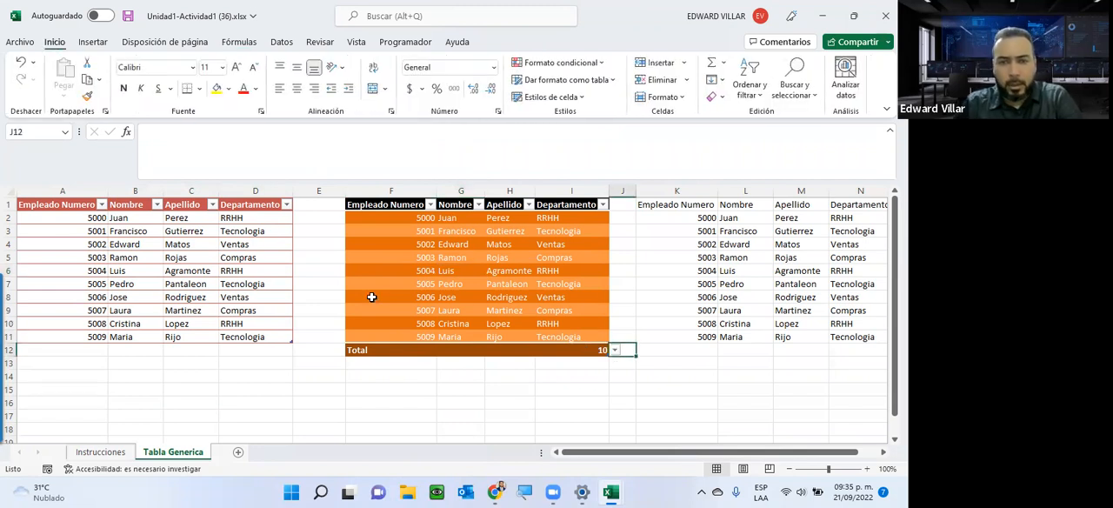
pyautogui.click(378, 337)
pyautogui.moveTo(499, 328); pyautogui.dragTo(555, 331)
pyautogui.click(526, 283)
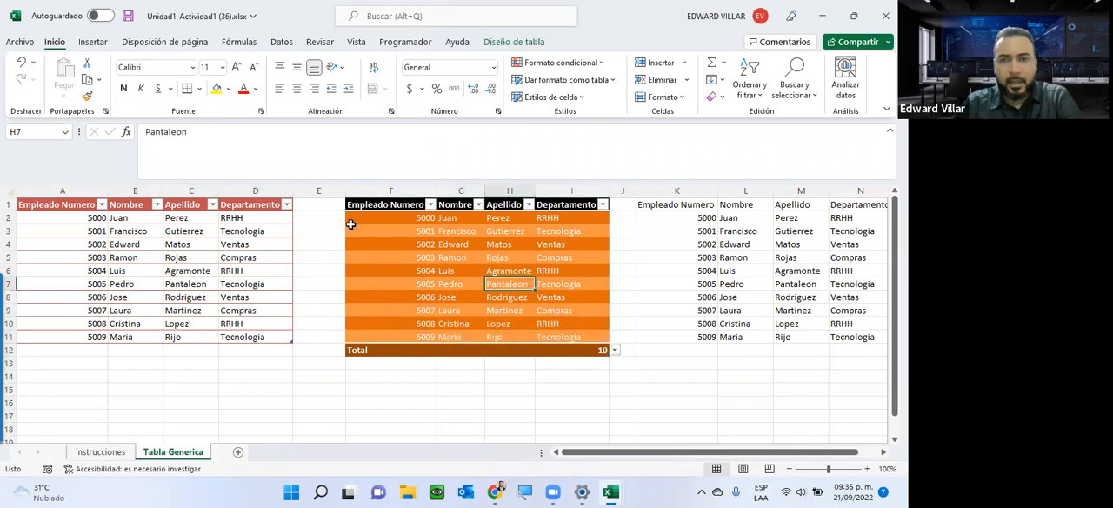
pyautogui.click(394, 218)
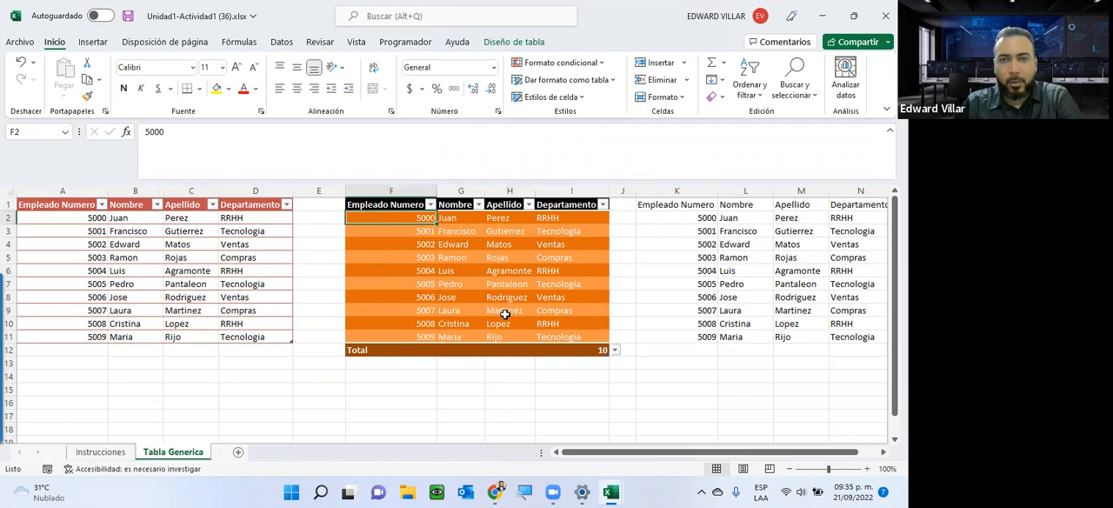
# Remove the totals row from the second table and extend the table down to row 14.
pyautogui.click(509, 43)
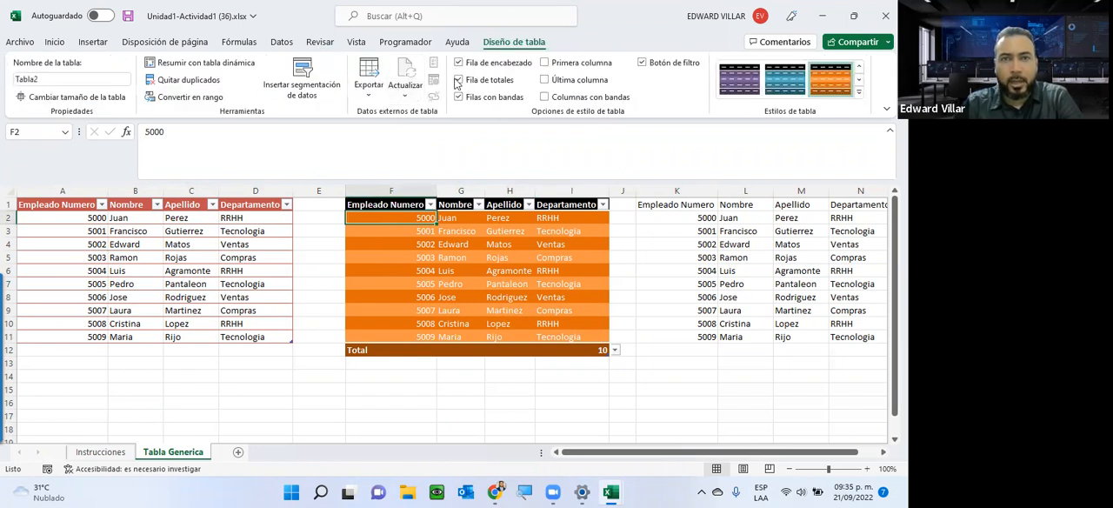
pyautogui.click(459, 80)
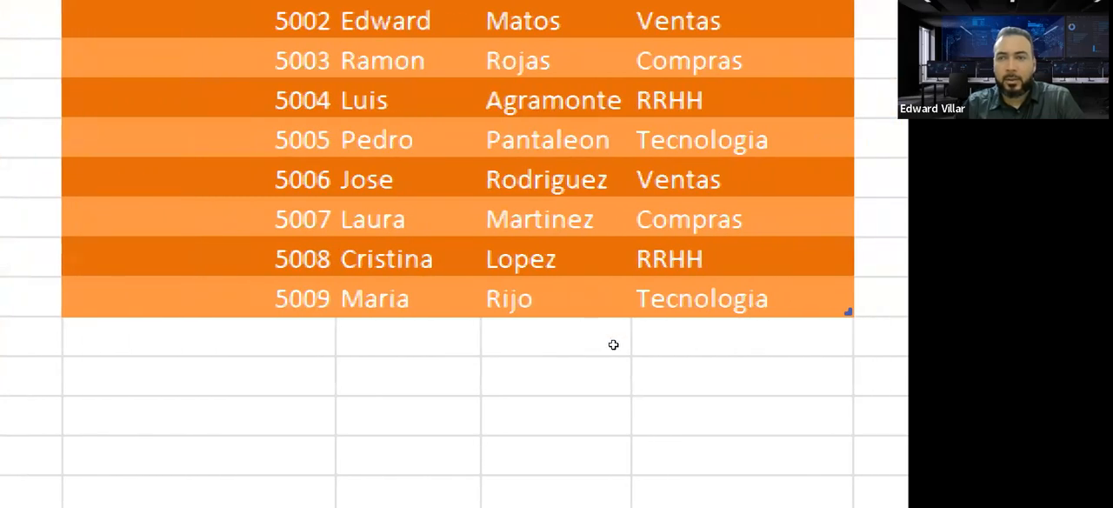
pyautogui.moveTo(606, 341); pyautogui.dragTo(605, 381)
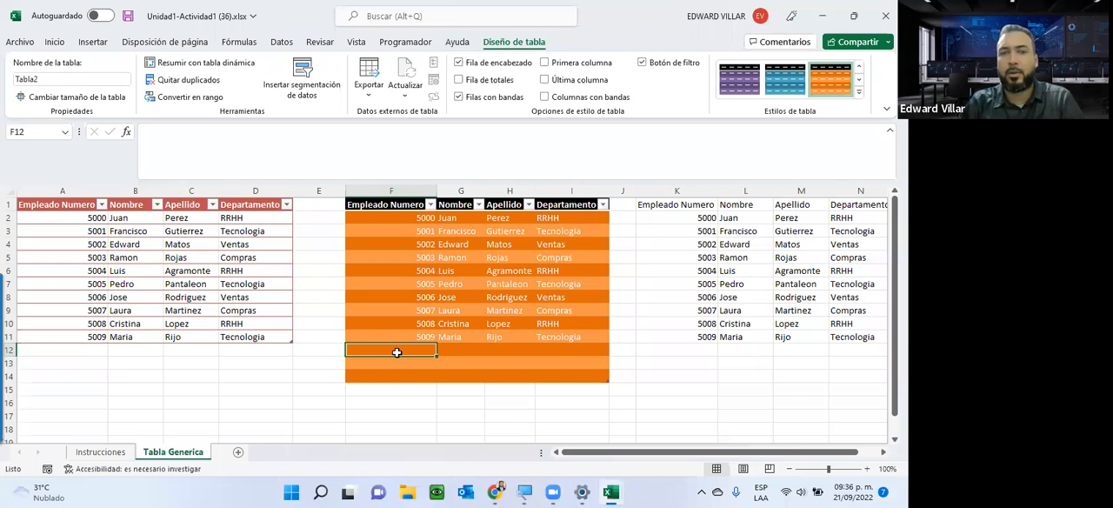
# Enter the employee numbers 5010, 5011 and 5012 in cells F12 to F14 of the second table.
pyautogui.click(405, 336)
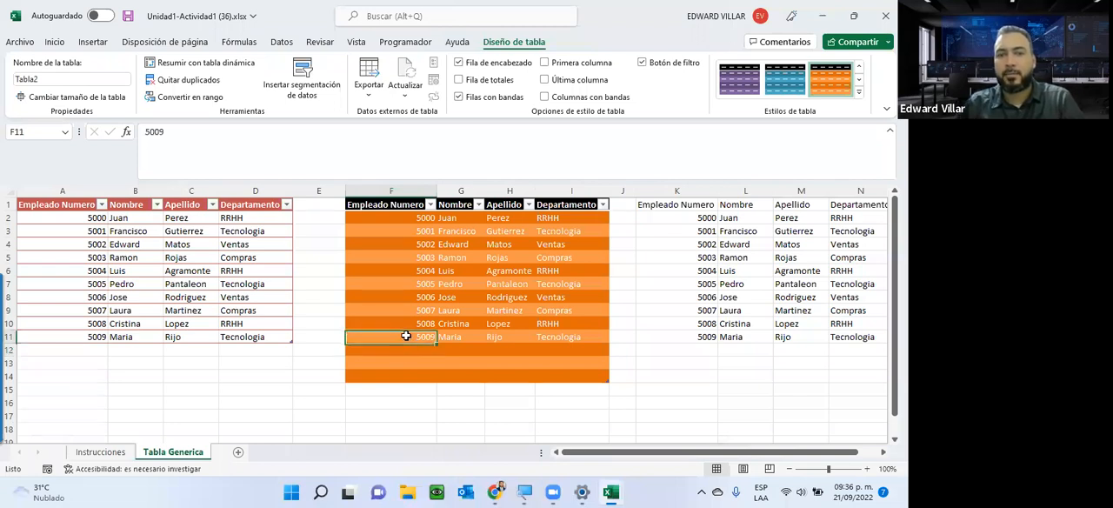
pyautogui.moveTo(435, 341); pyautogui.dragTo(431, 378)
pyautogui.click(426, 350)
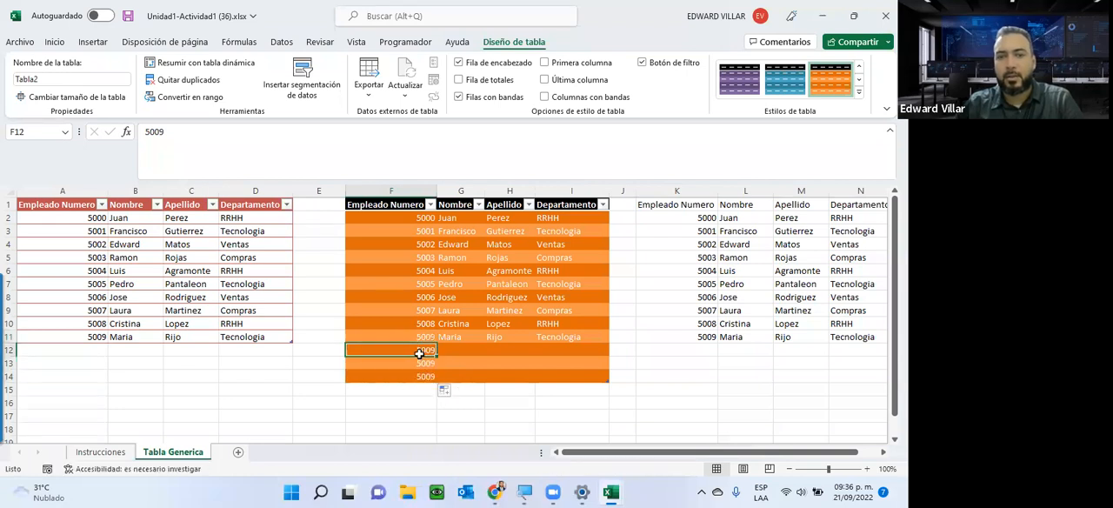
pyautogui.write('5010')
pyautogui.press('Return')
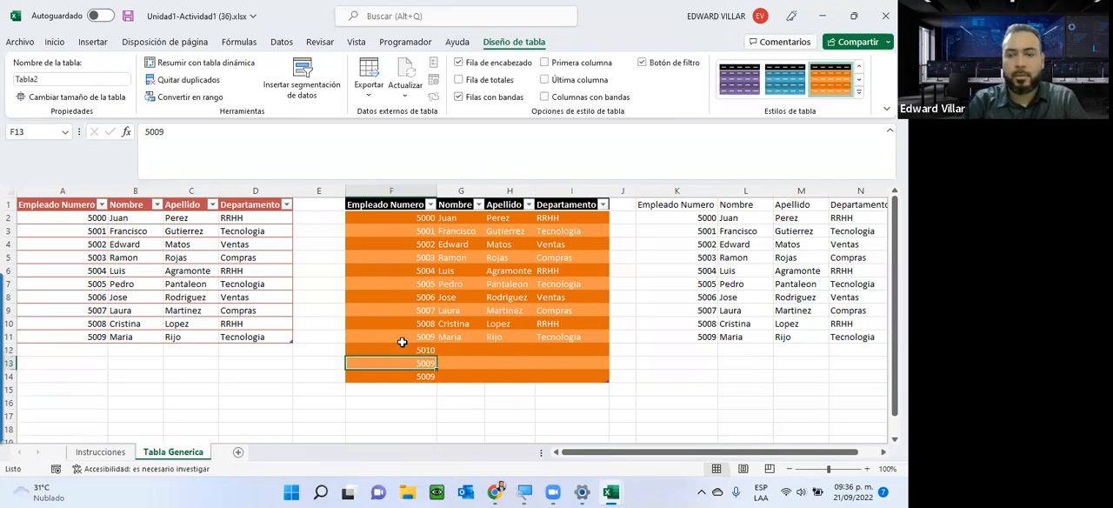
pyautogui.write('5011')
pyautogui.press('Return')
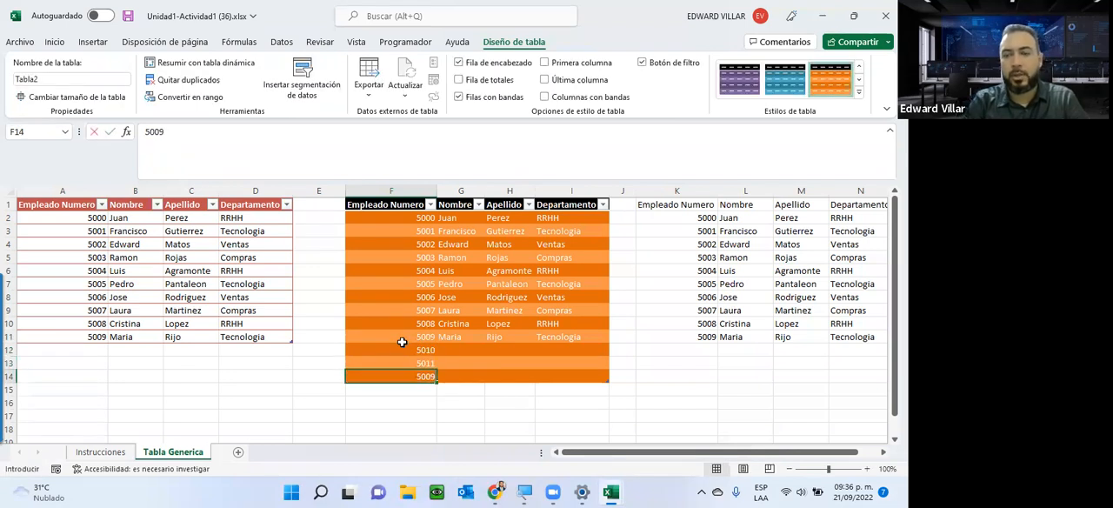
pyautogui.write('5012')
pyautogui.press('Return')
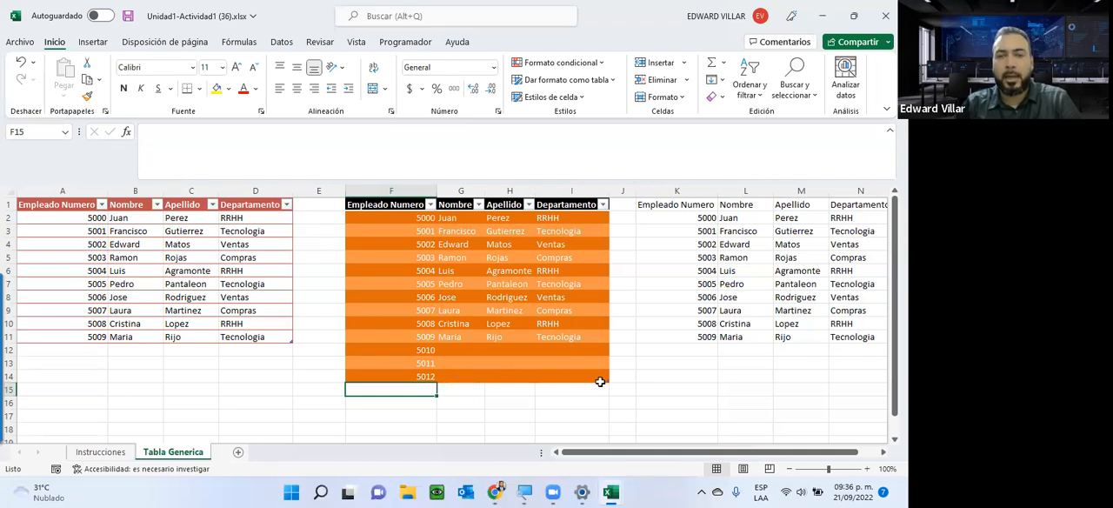
# Extend the second table down to row 17 and check the newly added blank rows.
pyautogui.moveTo(604, 392); pyautogui.dragTo(607, 422)
pyautogui.click(522, 401)
pyautogui.click(469, 403)
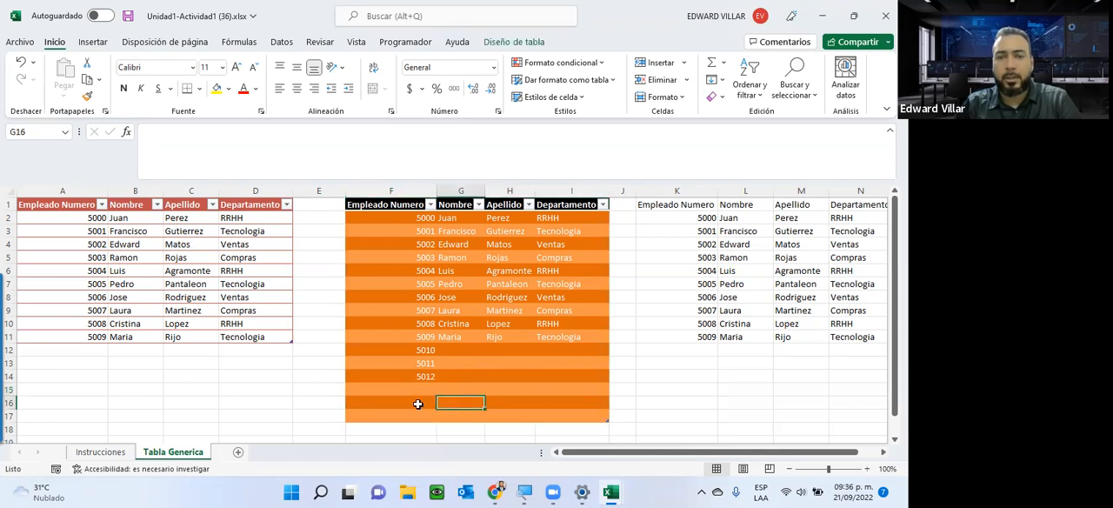
pyautogui.click(416, 403)
pyautogui.click(500, 415)
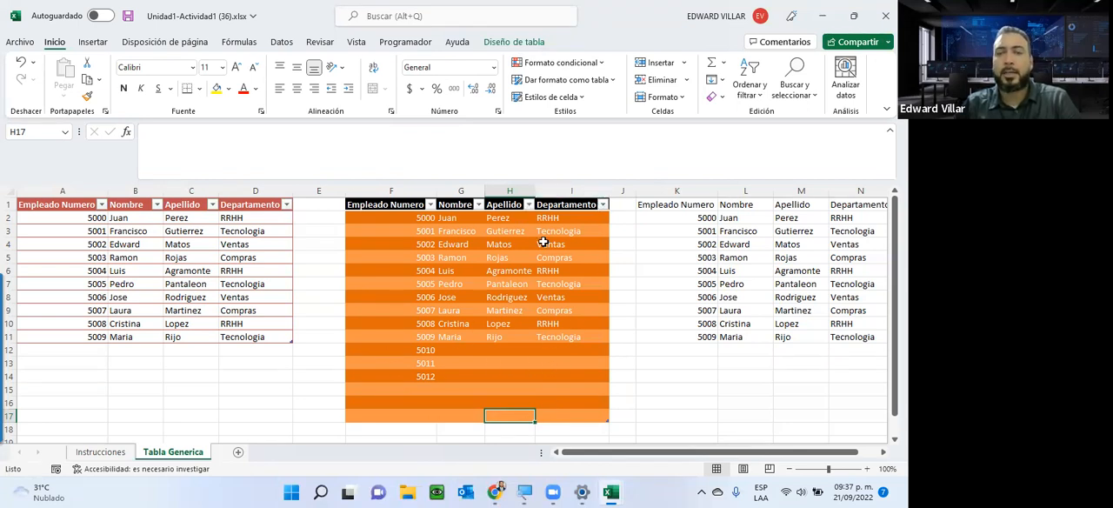
# Enter RRHH as the Departamento of employee 5010 in cell I12.
pyautogui.click(547, 353)
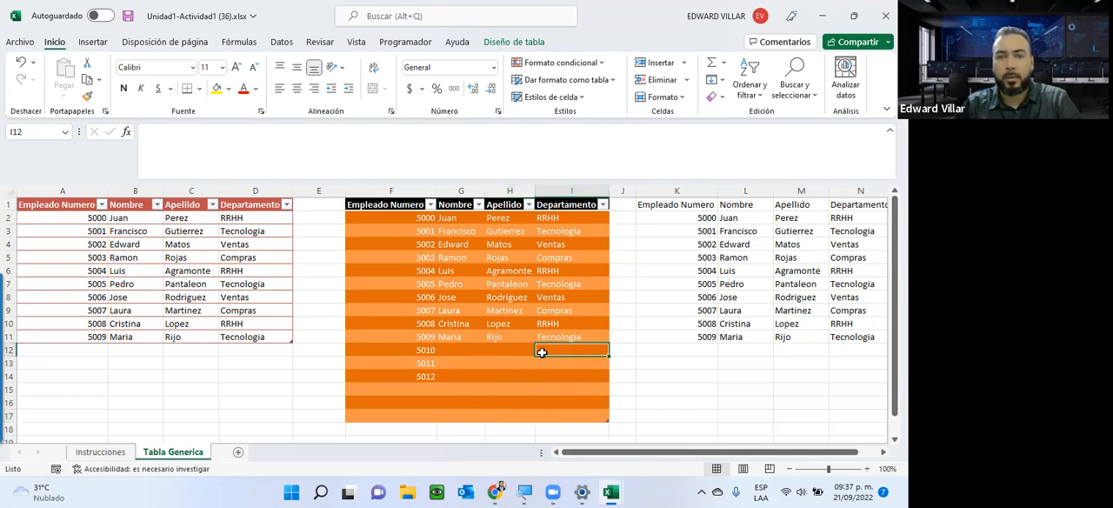
pyautogui.write('RRHH')
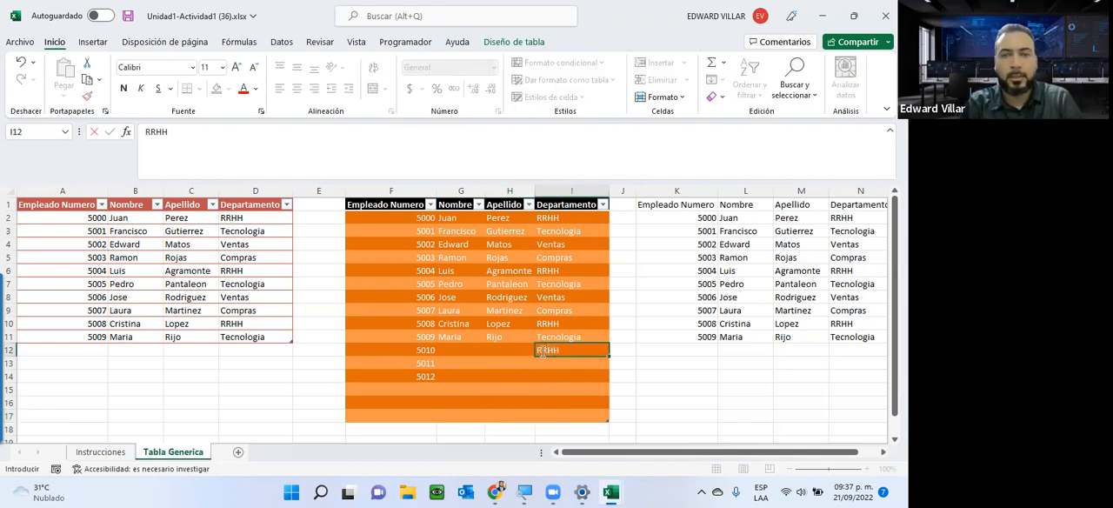
pyautogui.press('Return')
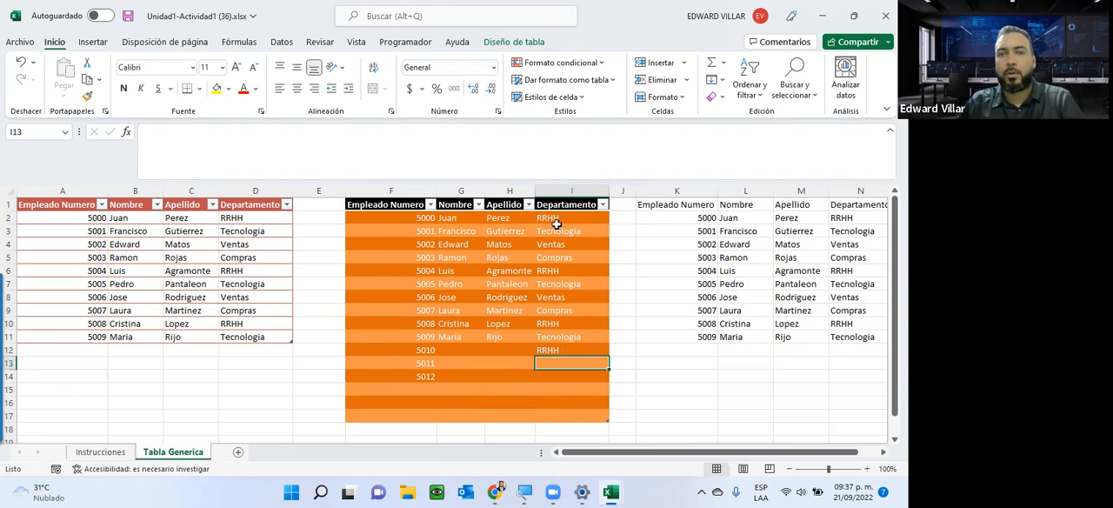
# Filter the second table's Departamento column to show only RRHH.
pyautogui.click(602, 204)
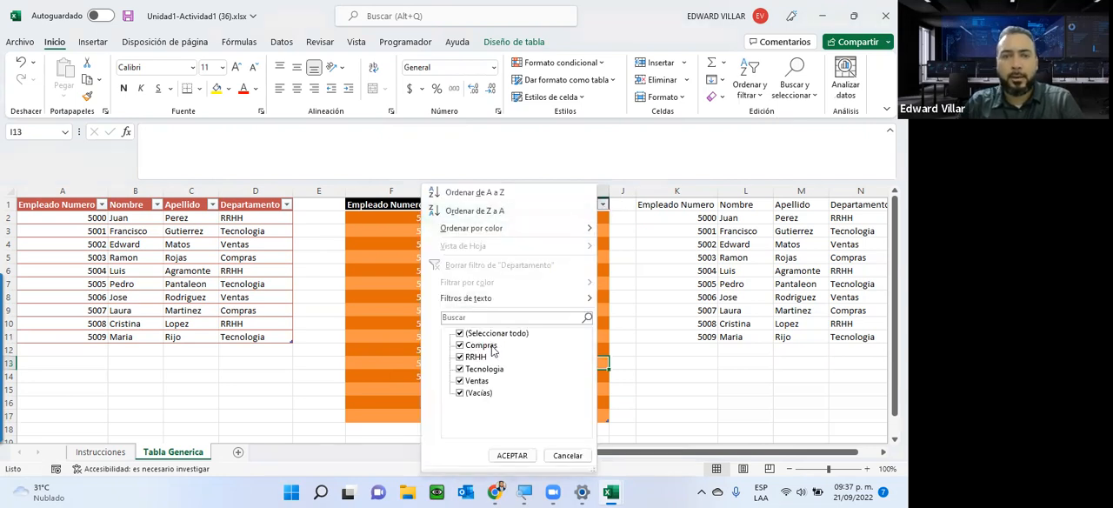
pyautogui.click(475, 334)
pyautogui.click(476, 356)
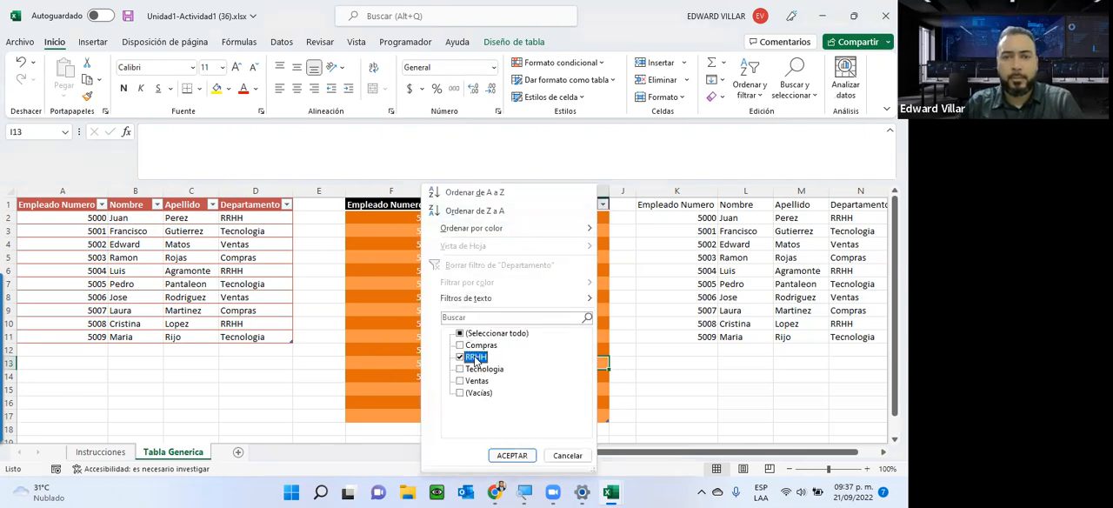
pyautogui.click(511, 456)
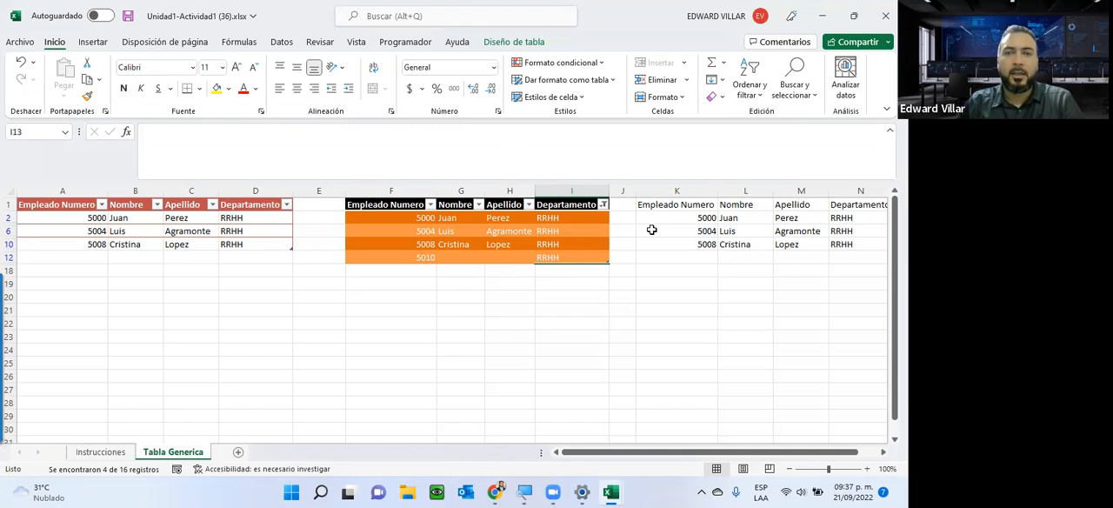
# Reselect all values in the second table's Departamento filter to show every row again.
pyautogui.click(604, 206)
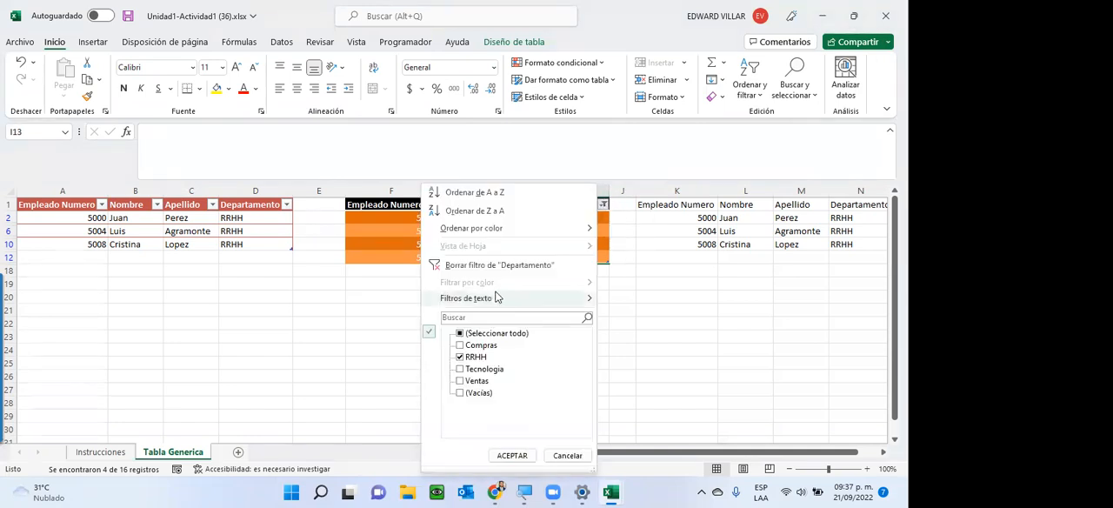
pyautogui.click(459, 334)
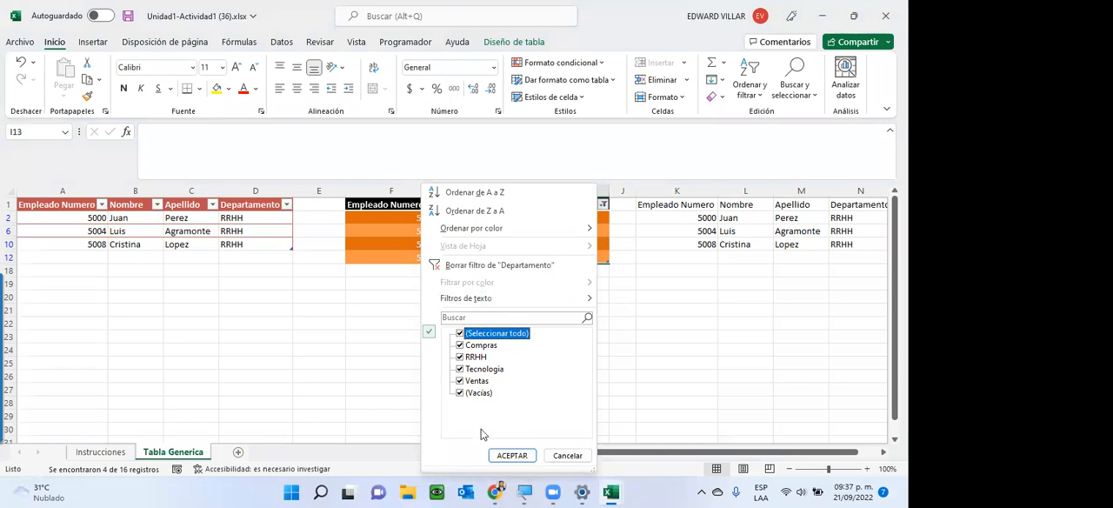
pyautogui.click(511, 456)
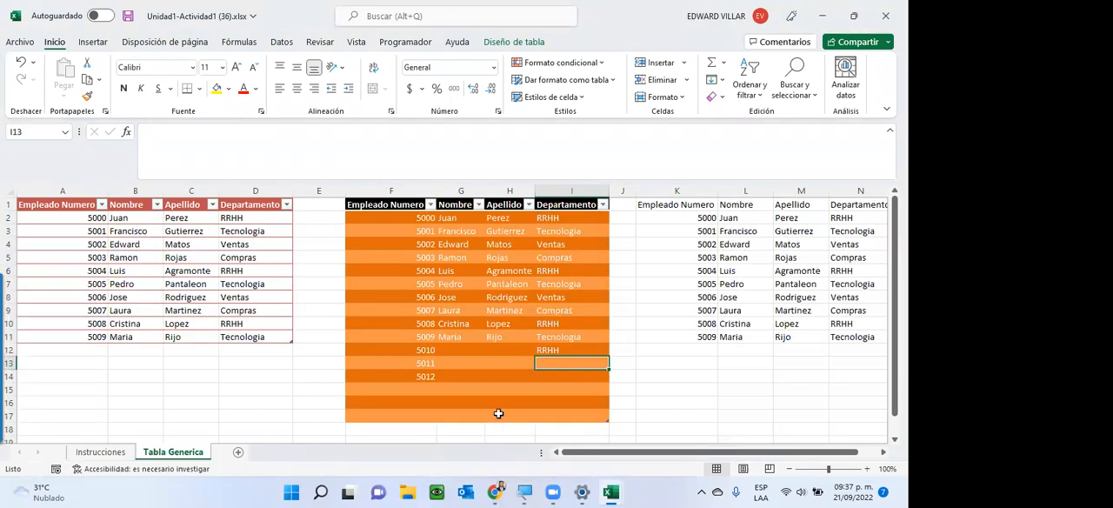
# Enter the employee number 5013 in cell F18, directly below the second table's last row.
pyautogui.scroll(-2, 498, 414)
pyautogui.scroll(1, 497, 411)
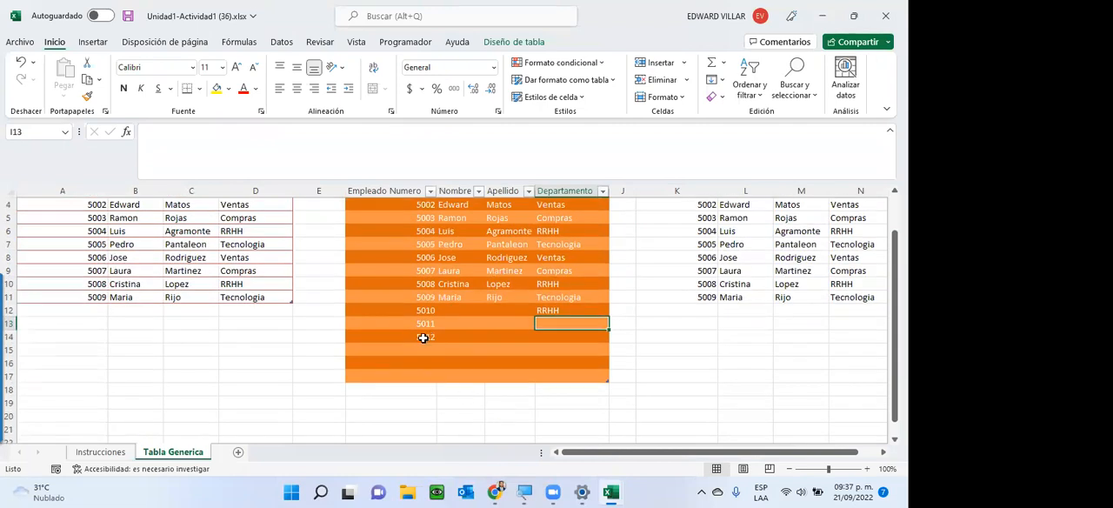
pyautogui.click(401, 392)
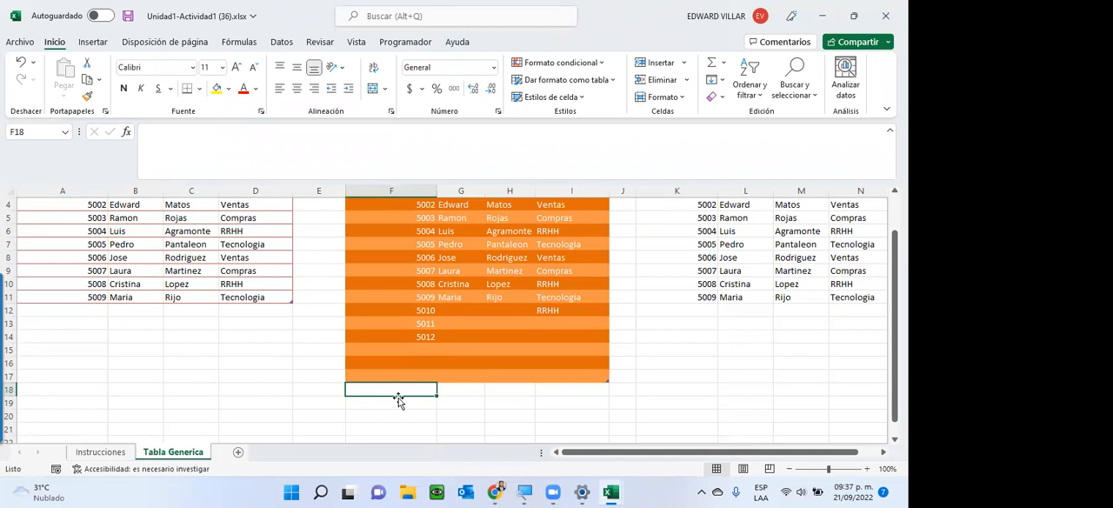
pyautogui.write('5013')
pyautogui.press('Return')
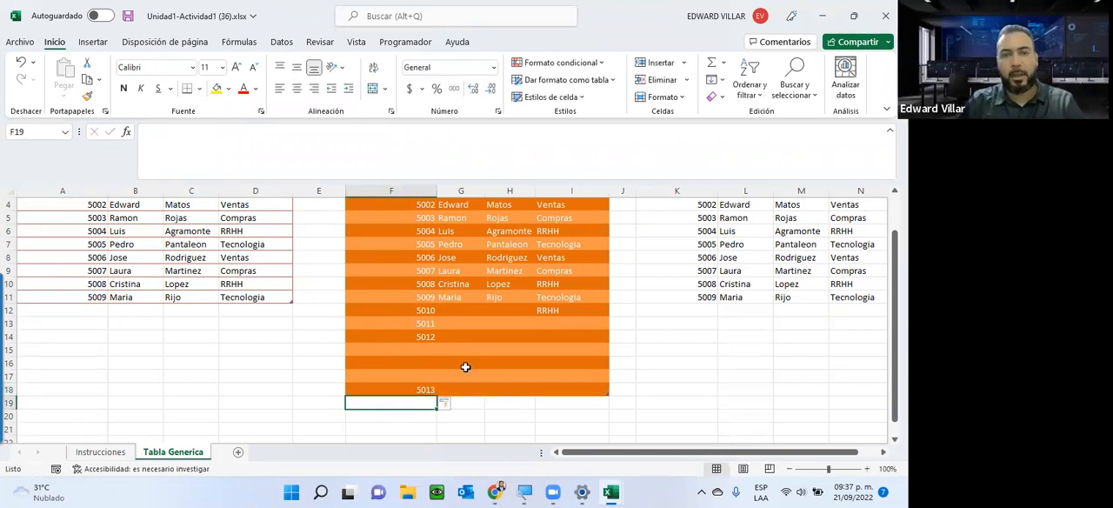
# Enter 5014 in cell F20 and extend the second table down to row 20 to include it.
pyautogui.click(411, 417)
pyautogui.write('5014')
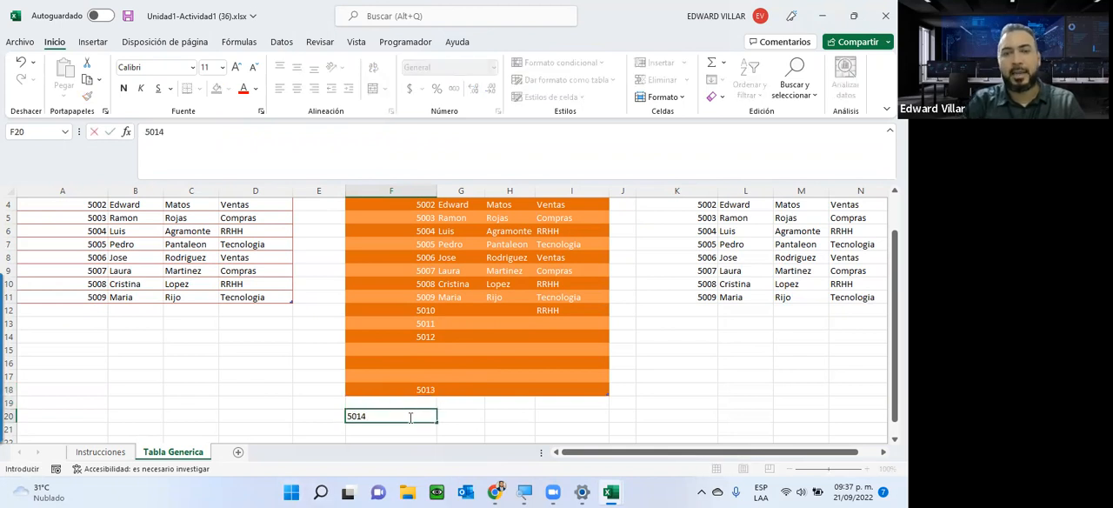
pyautogui.press('Return')
pyautogui.press('Return')
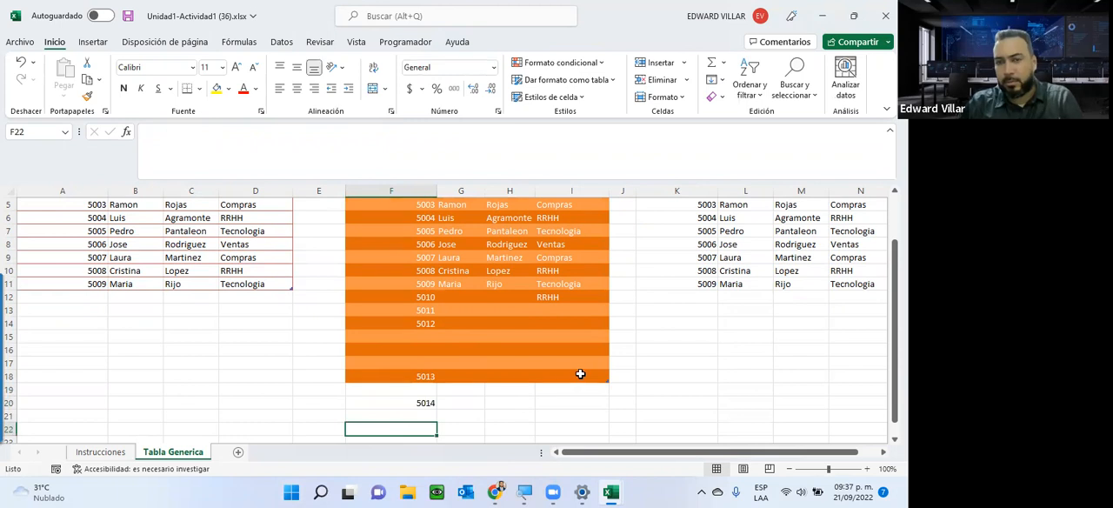
pyautogui.moveTo(609, 380); pyautogui.dragTo(609, 407)
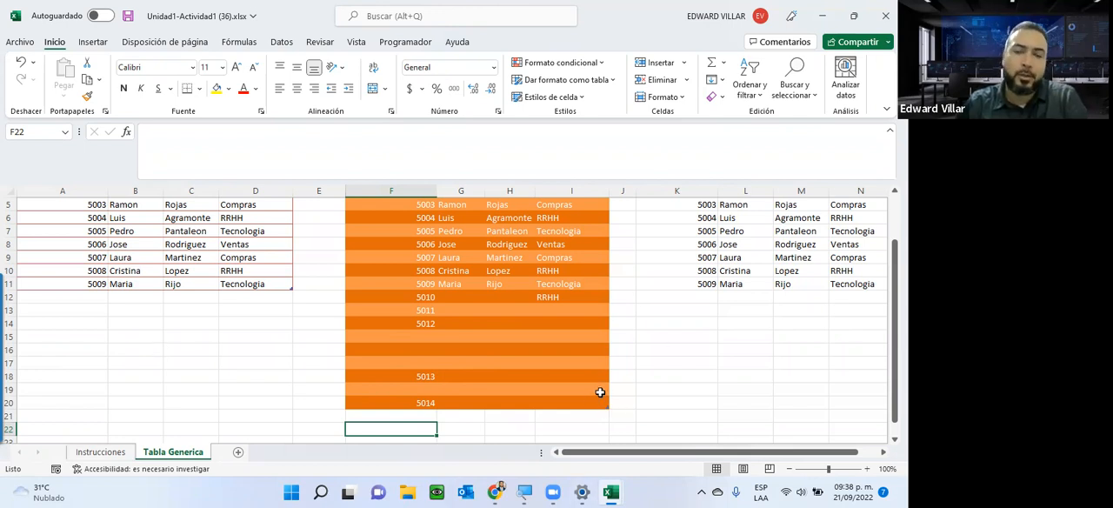
# Turn the second table's banded rows off and back on.
pyautogui.scroll(1, 628, 390)
pyautogui.scroll(1, 628, 391)
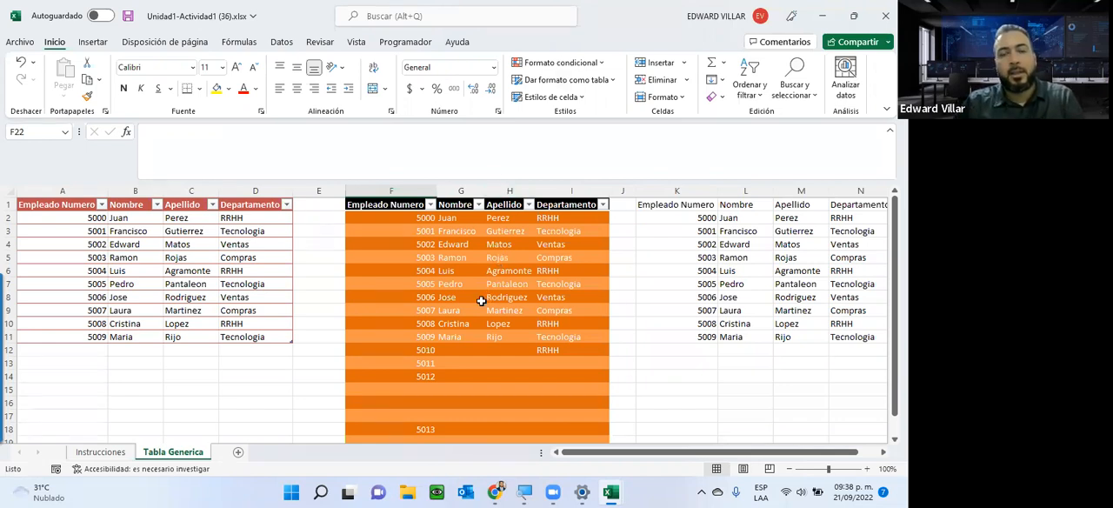
pyautogui.click(552, 245)
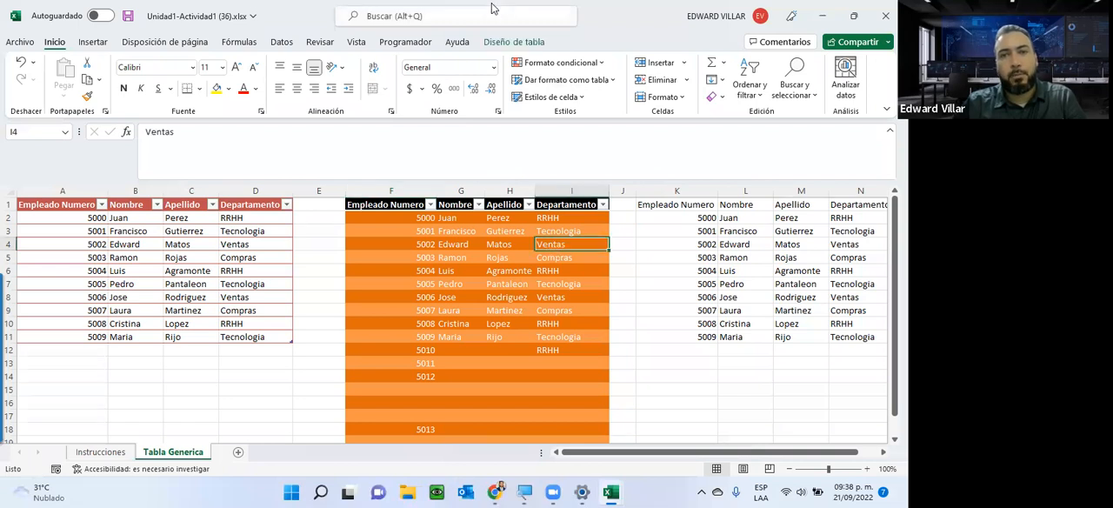
pyautogui.click(513, 41)
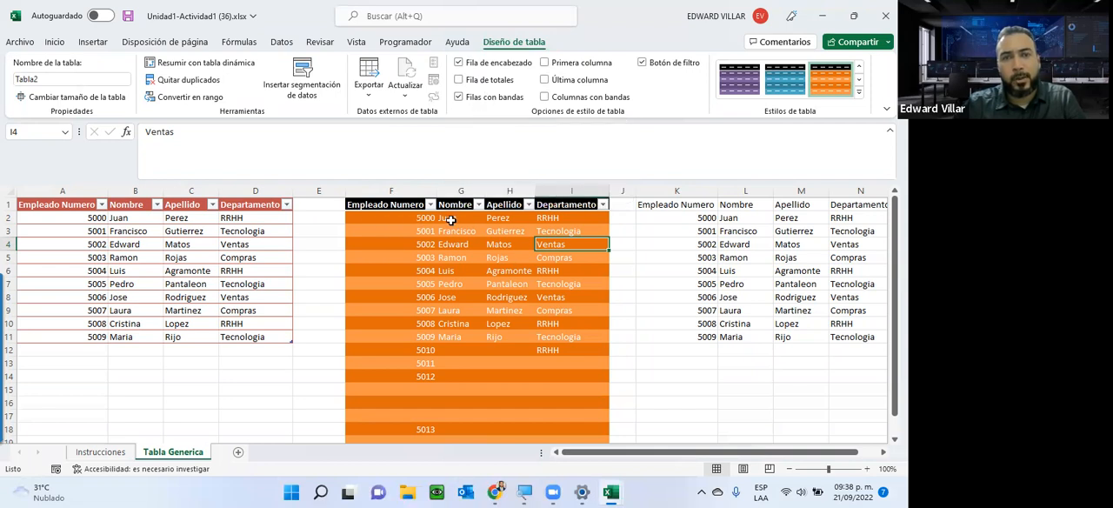
pyautogui.click(458, 96)
pyautogui.click(459, 97)
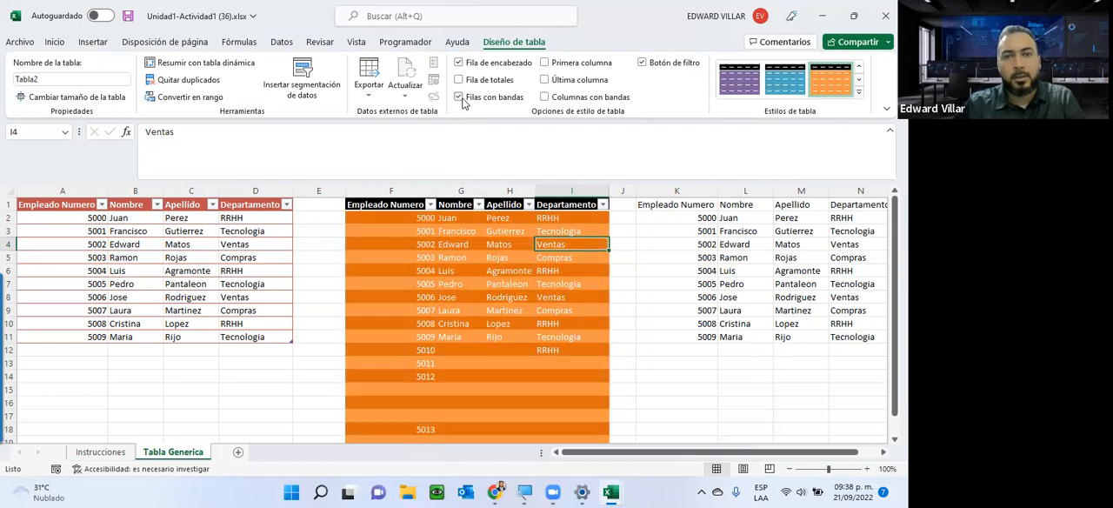
# Try the last column, first column and banded columns style options on the second table, switching each off again.
pyautogui.click(545, 80)
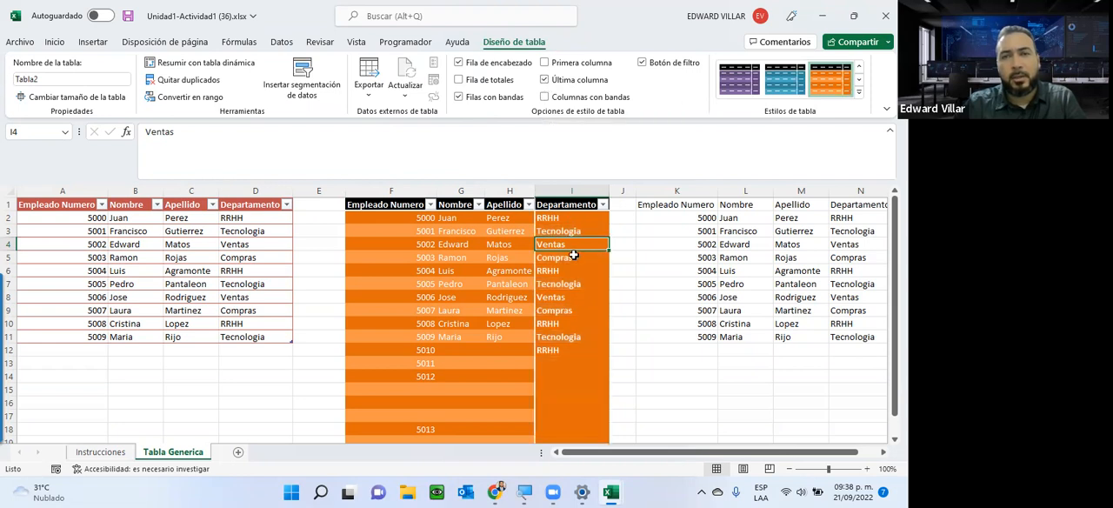
pyautogui.click(545, 80)
pyautogui.click(546, 63)
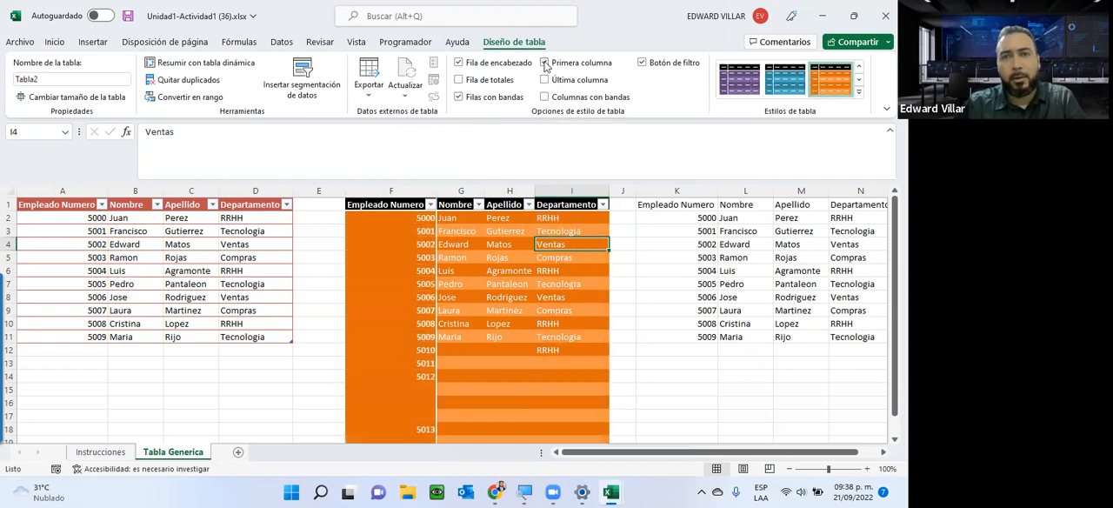
pyautogui.click(545, 62)
pyautogui.click(545, 97)
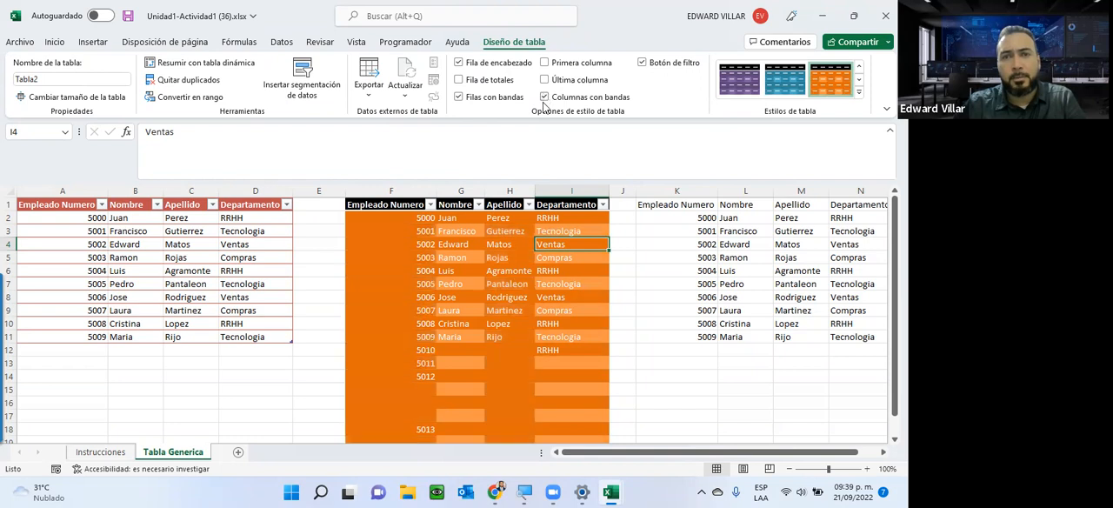
pyautogui.click(545, 97)
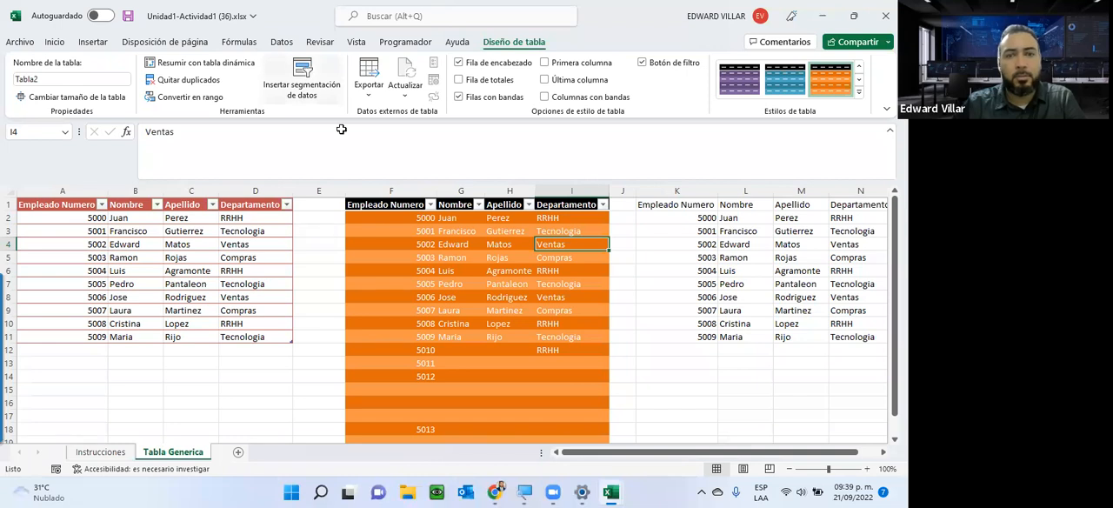
# Insert slicers for the Empleado Numero, Nombre, Apellido and Departamento columns of the second table.
pyautogui.click(317, 92)
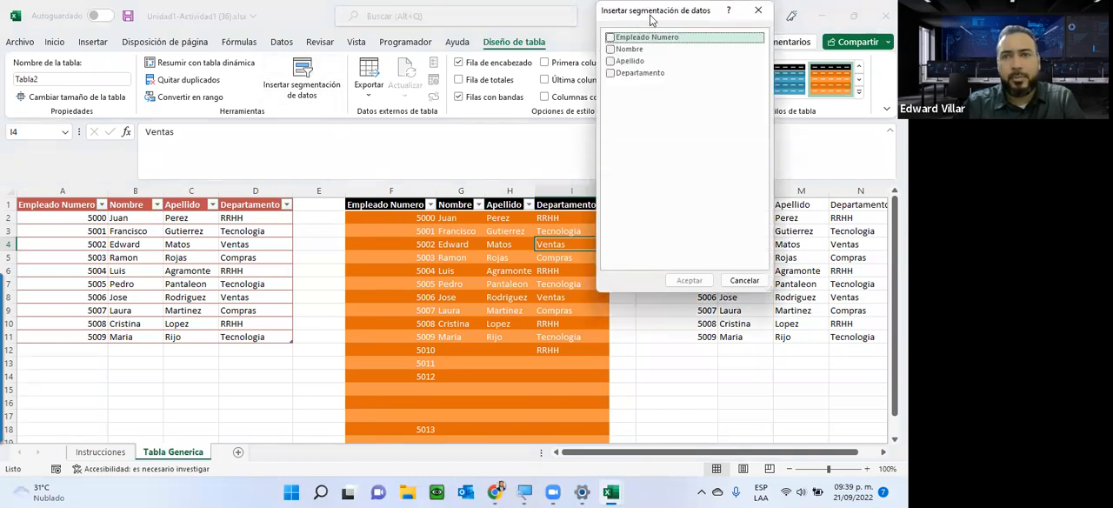
pyautogui.moveTo(650, 19); pyautogui.dragTo(720, 77)
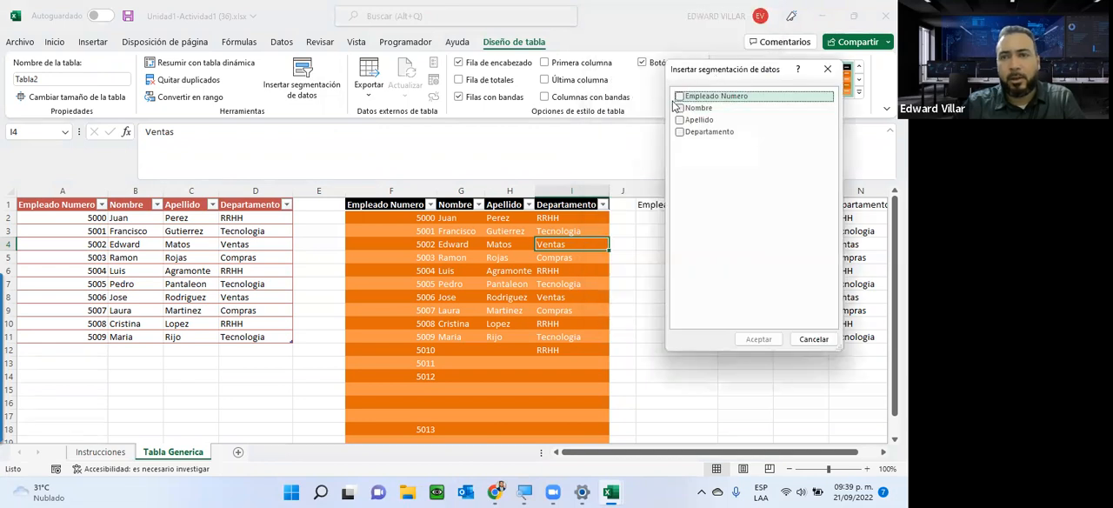
pyautogui.click(679, 95)
pyautogui.click(680, 119)
pyautogui.click(679, 108)
pyautogui.click(680, 131)
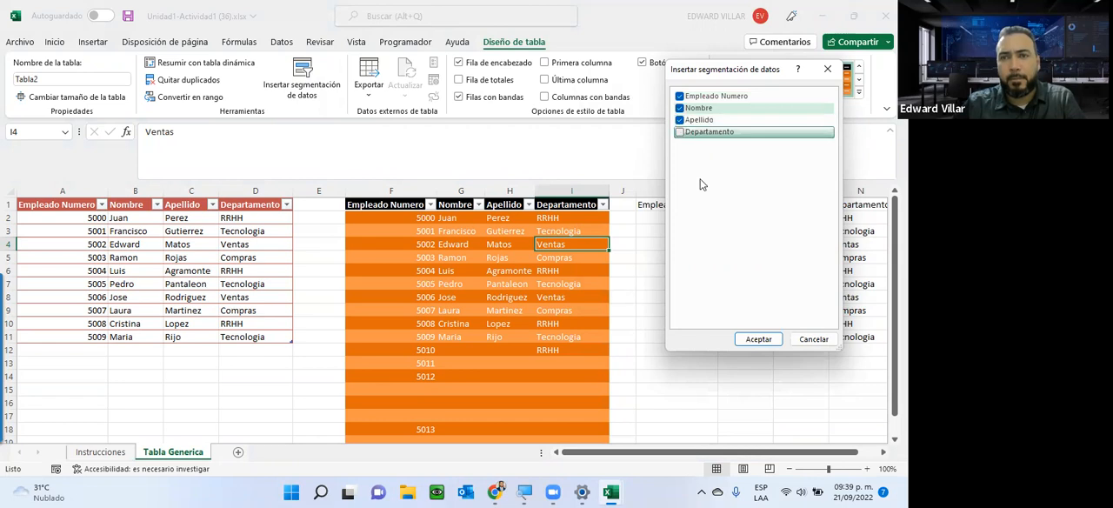
pyautogui.click(759, 339)
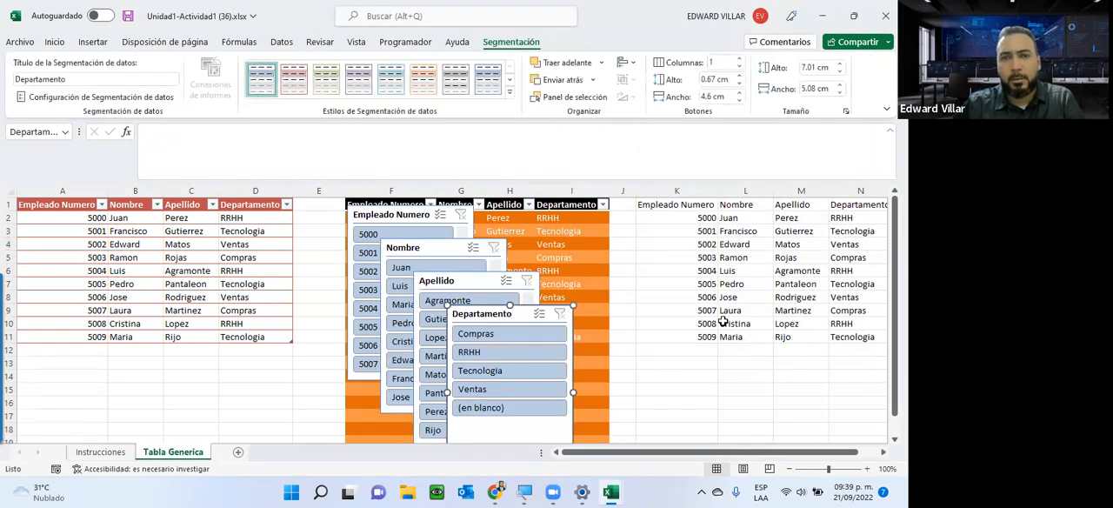
# Spread out the overlapping slicers, placing Departamento and Apellido over the third data group and Nombre over the first table.
pyautogui.moveTo(493, 320); pyautogui.dragTo(762, 218)
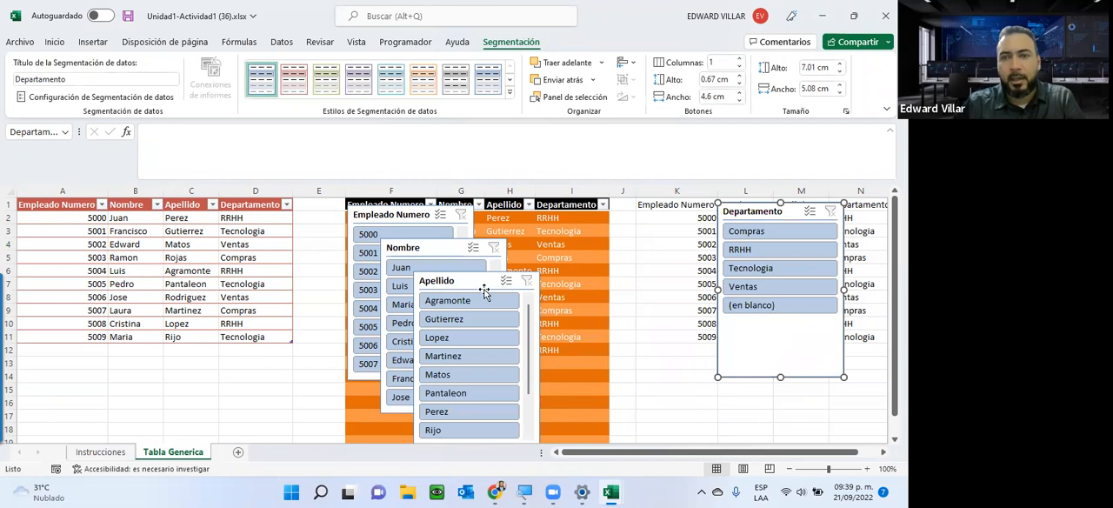
pyautogui.moveTo(484, 292); pyautogui.dragTo(666, 223)
pyautogui.moveTo(429, 247); pyautogui.dragTo(226, 232)
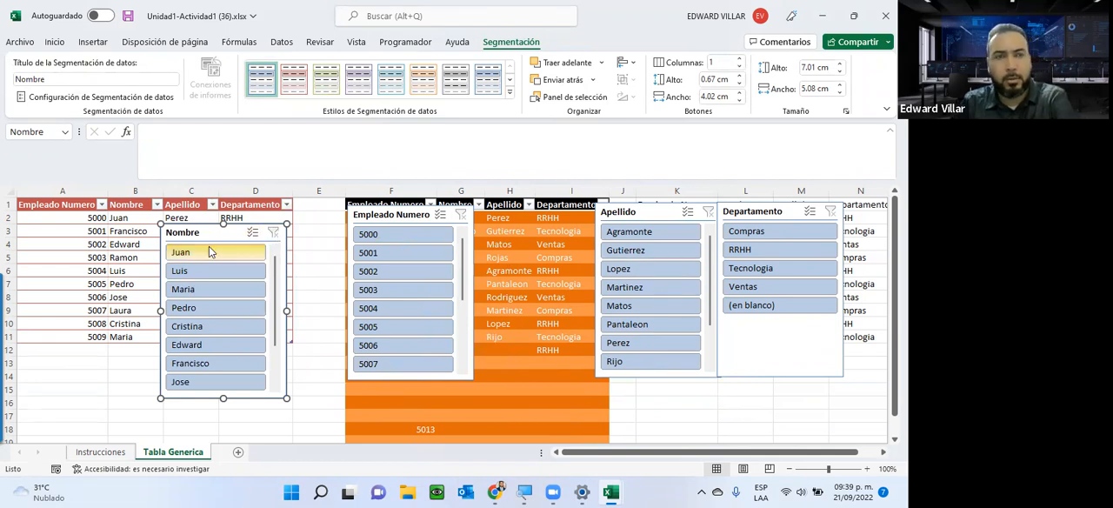
# Delete the Nombre, Empleado Numero and Apellido slicers, keeping only the Departamento slicer.
pyautogui.press('Delete')
pyautogui.click(421, 217)
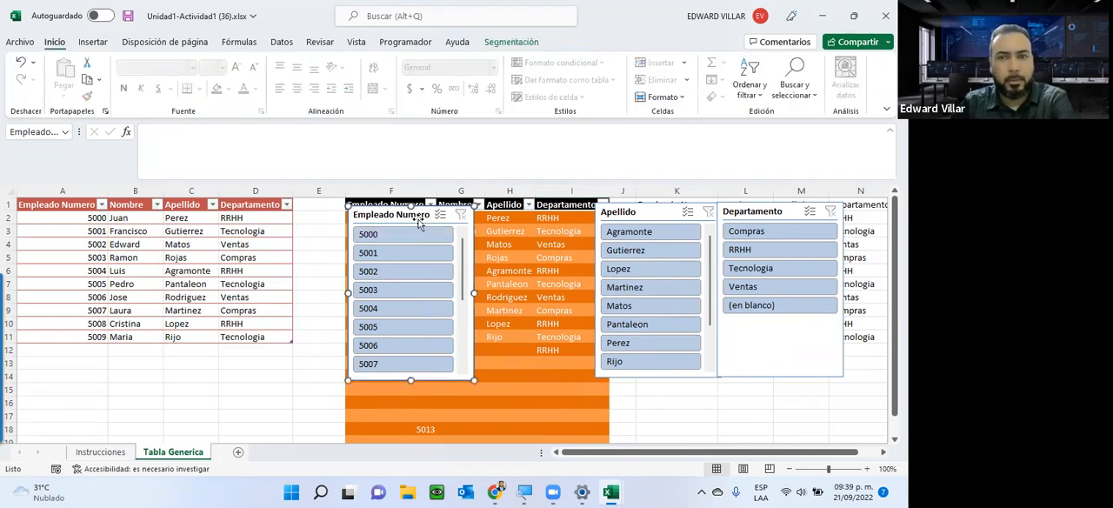
pyautogui.press('Delete')
pyautogui.click(662, 209)
pyautogui.press('Delete')
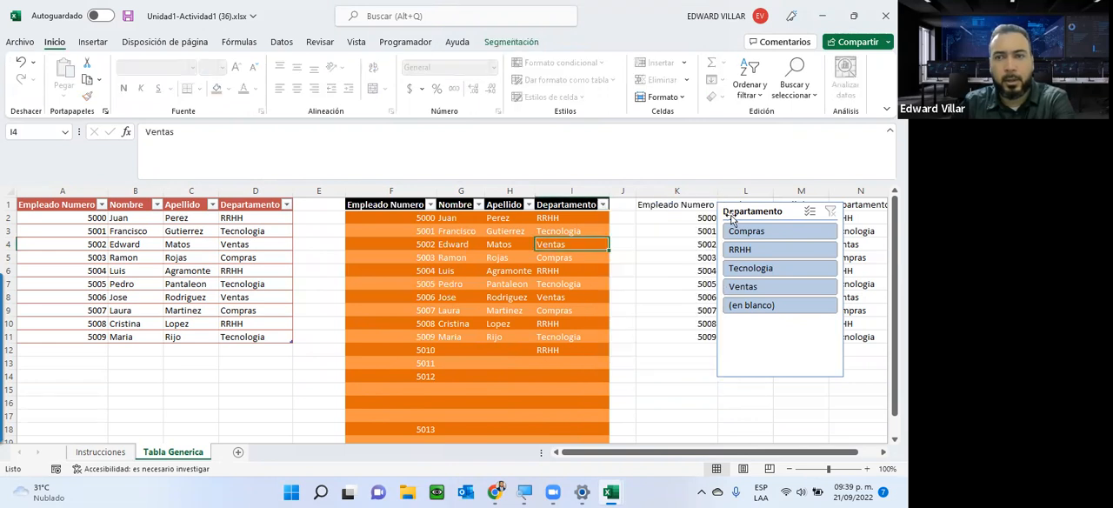
# Place the Departamento slicer beside the second table over columns K and L, and check the Departamento column's filter list.
pyautogui.moveTo(763, 214); pyautogui.dragTo(680, 209)
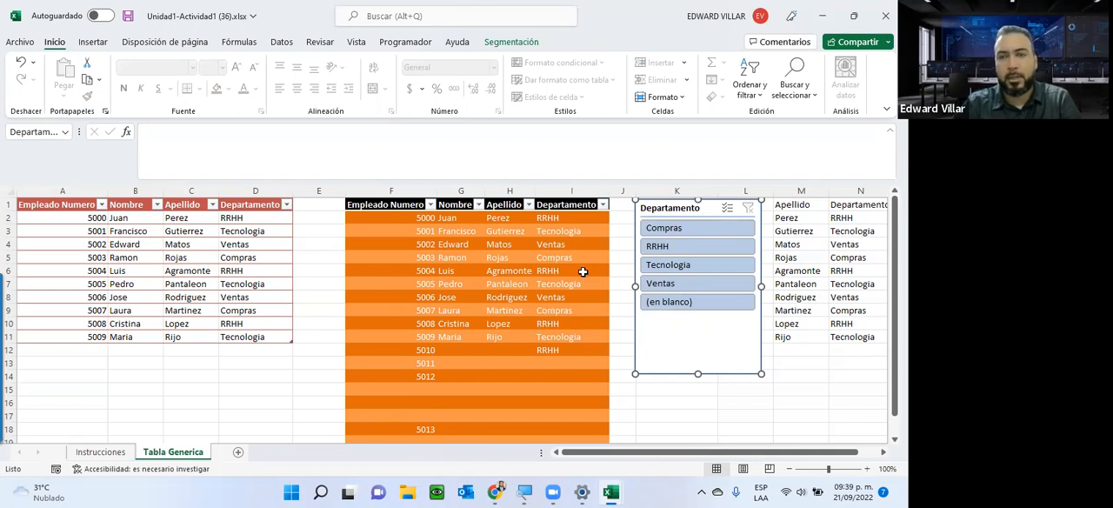
pyautogui.moveTo(679, 206)
pyautogui.mouseDown()
pyautogui.moveTo(673, 232)
pyautogui.moveTo(689, 217)
pyautogui.mouseUp()
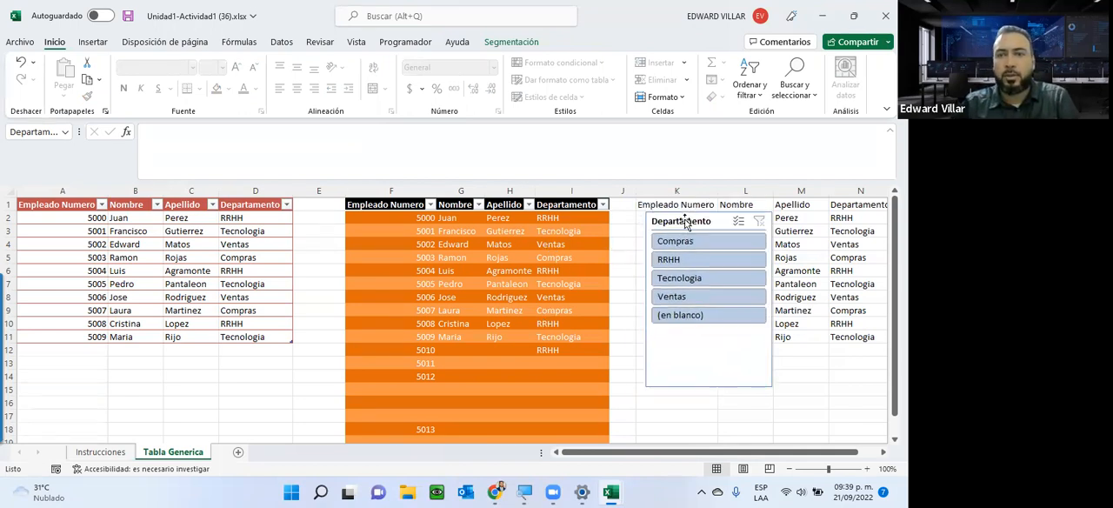
pyautogui.click(604, 205)
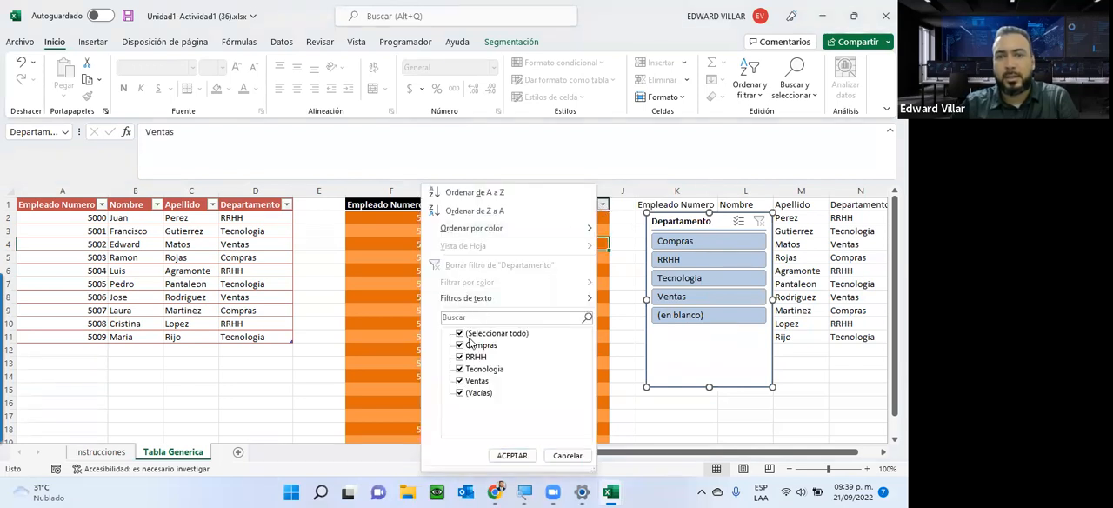
pyautogui.click(512, 454)
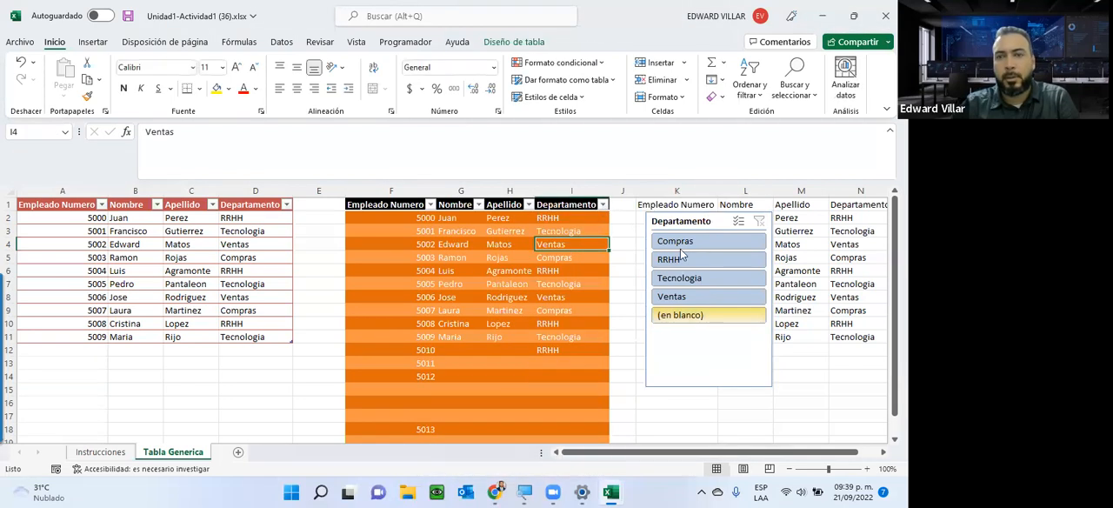
# Filter the second table with the Departamento slicer by RRHH, Tecnologia and Ventas, one at a time.
pyautogui.click(682, 263)
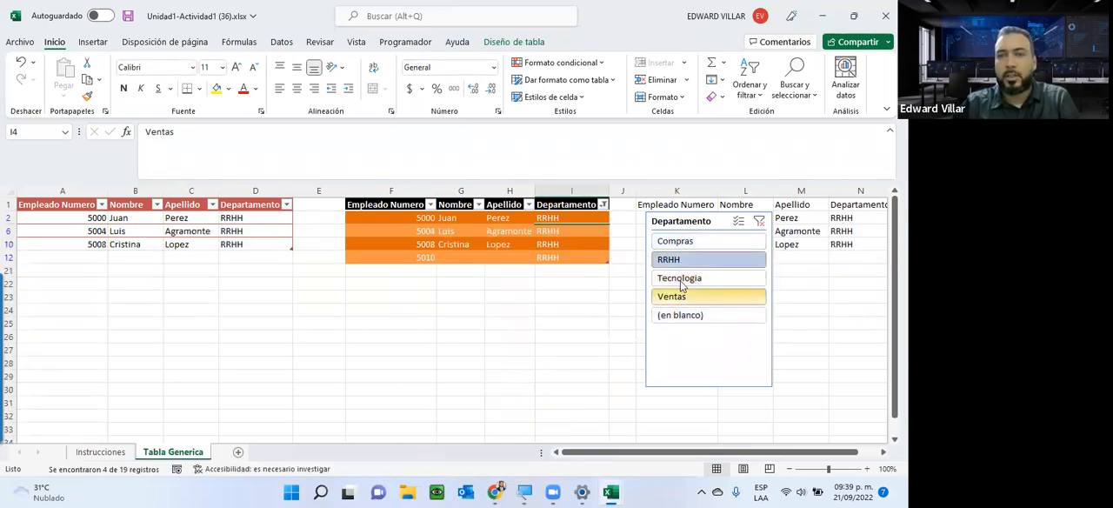
pyautogui.click(682, 279)
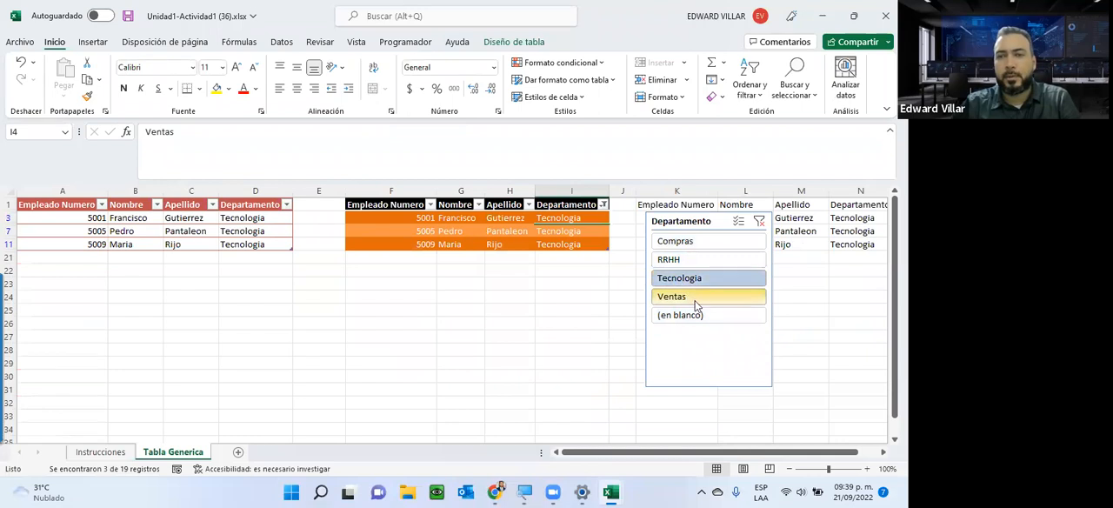
pyautogui.click(692, 299)
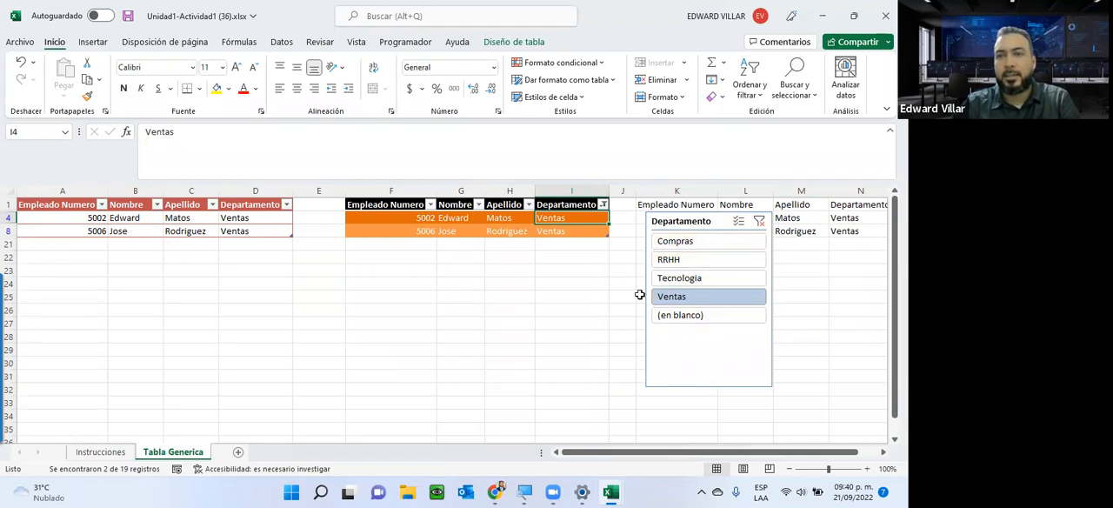
# Turn on multiple selection in the slicer, add RRHH, Compras and Tecnologia to Ventas, and clear the slicer's filter.
pyautogui.click(739, 225)
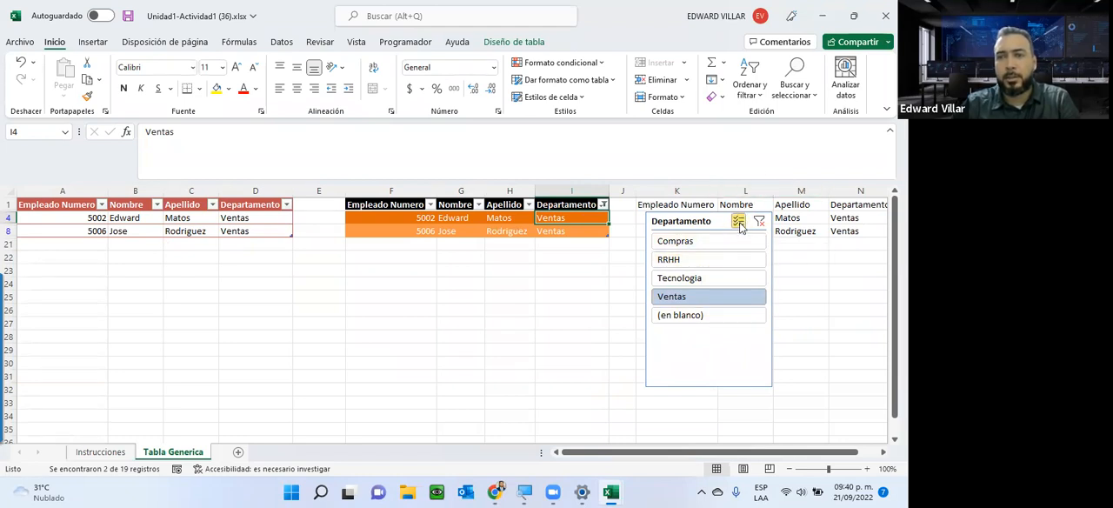
pyautogui.click(680, 263)
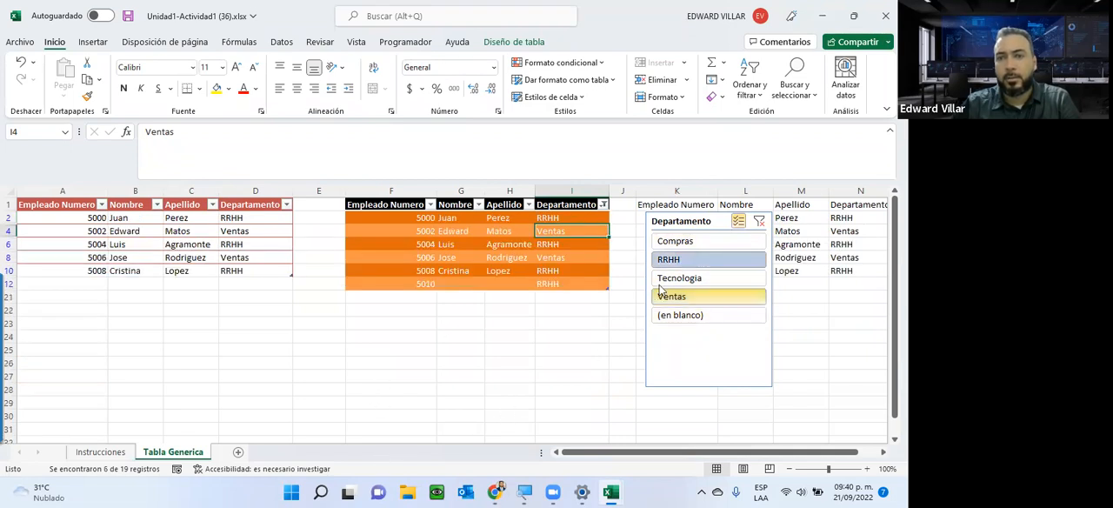
pyautogui.click(657, 243)
pyautogui.click(661, 278)
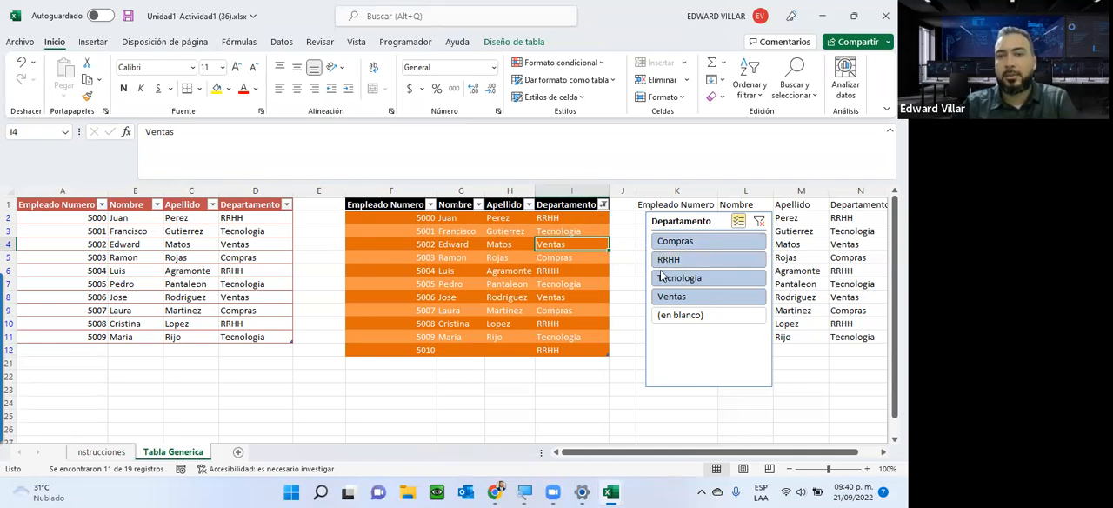
pyautogui.click(759, 225)
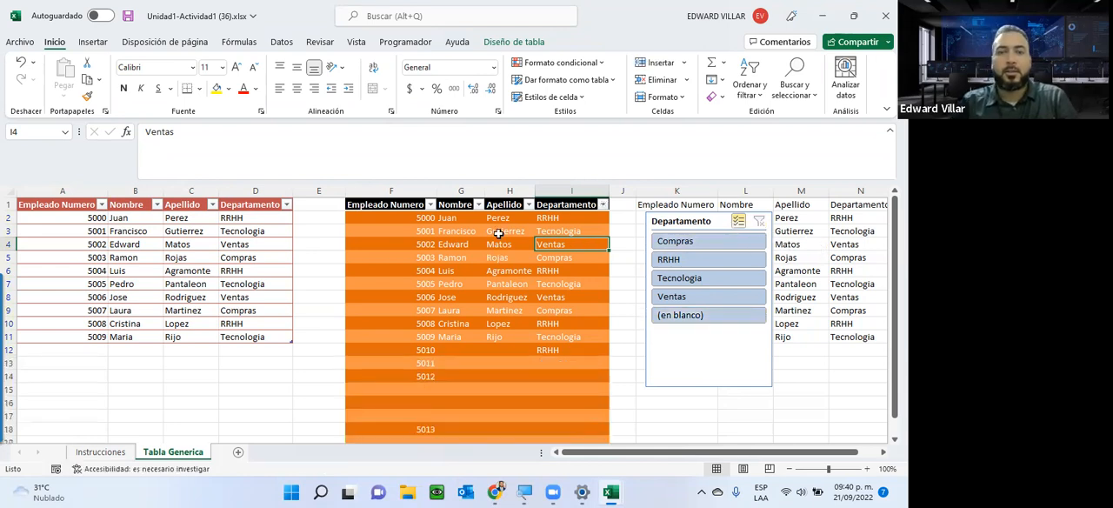
pyautogui.click(495, 41)
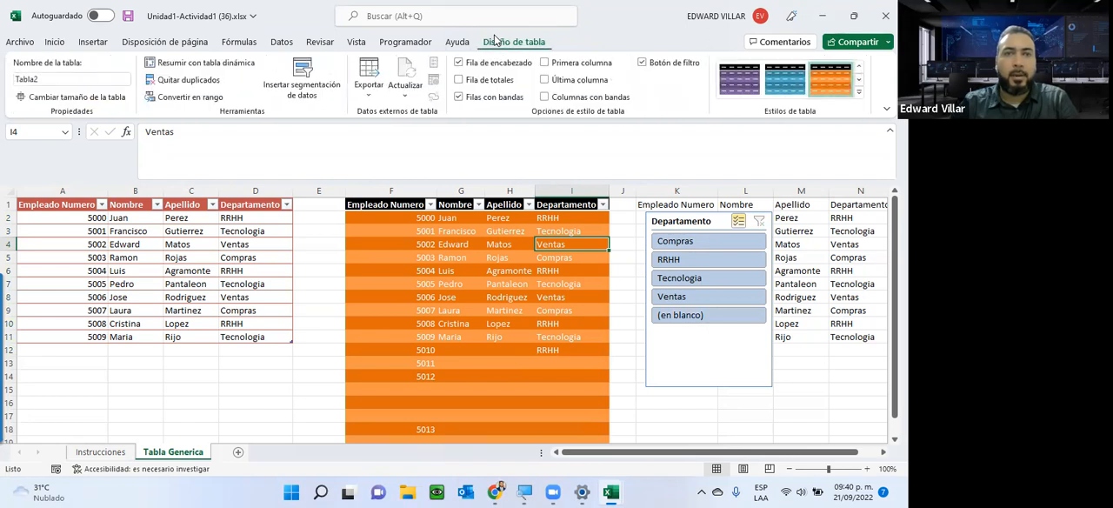
pyautogui.click(282, 98)
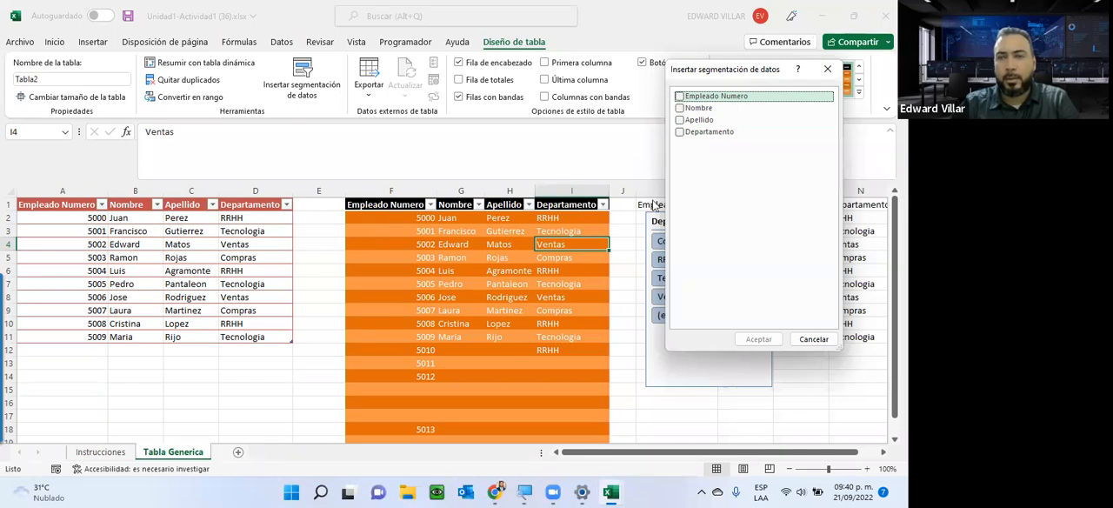
pyautogui.click(813, 340)
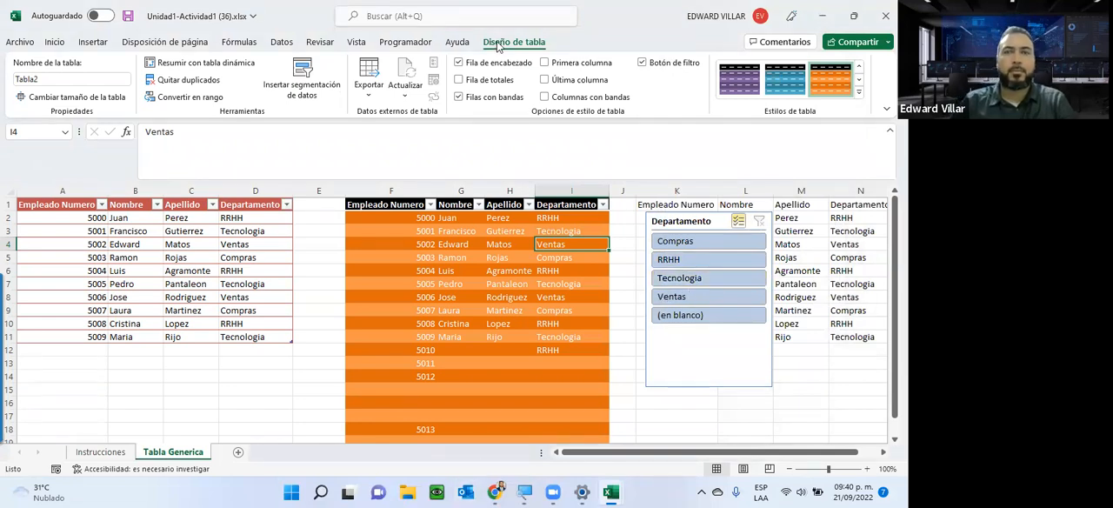
# Delete the Departamento slicer from the sheet.
pyautogui.click(699, 222)
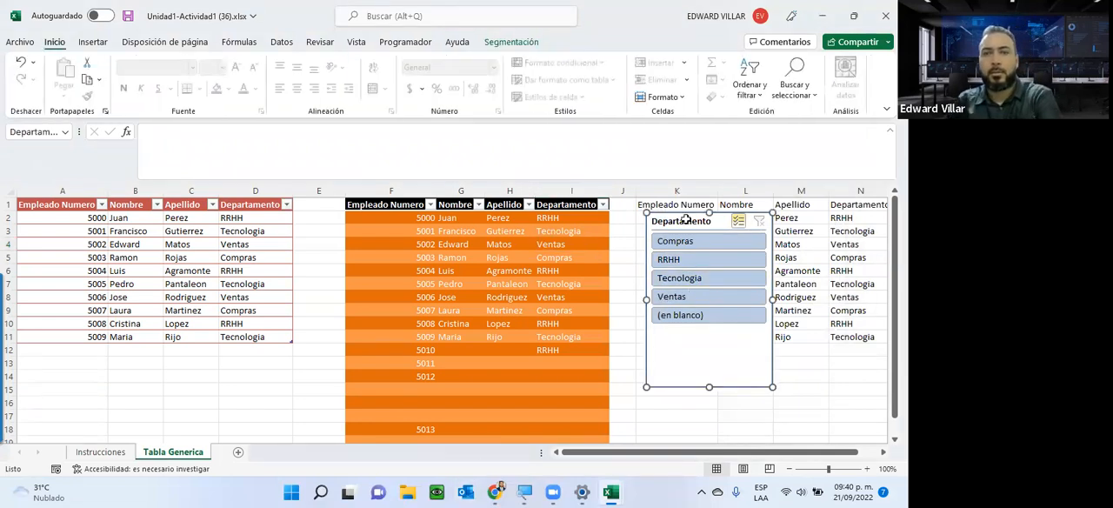
pyautogui.press('Delete')
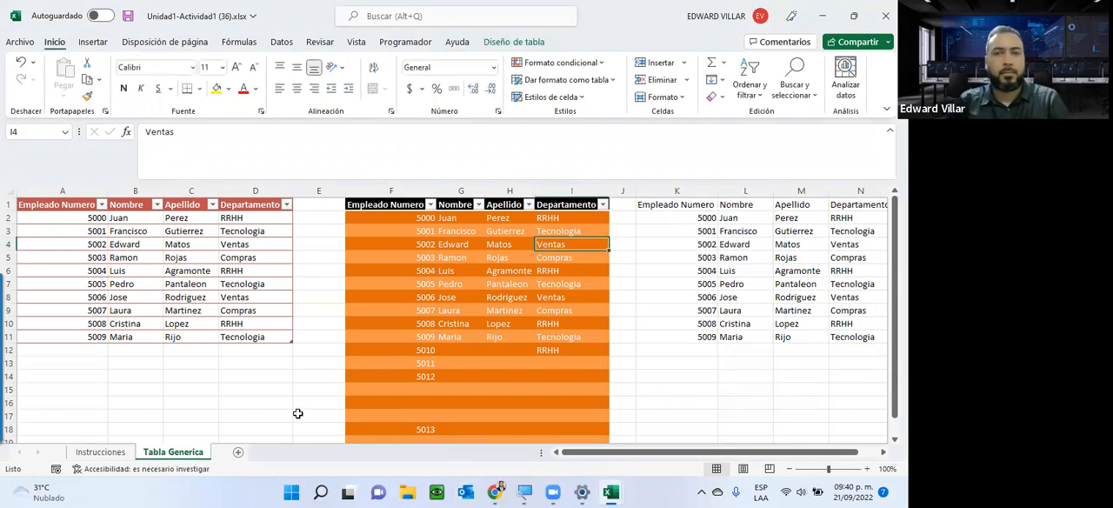
# Check the exercise steps on the Instrucciones sheet and select the third data group, K1:N11, on the Tabla Generica sheet.
pyautogui.click(95, 452)
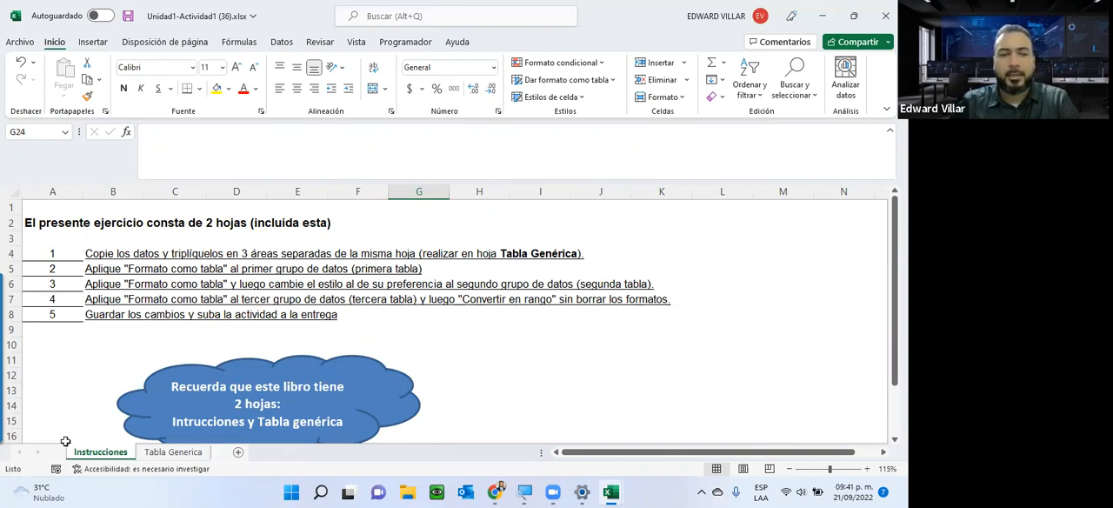
pyautogui.click(165, 452)
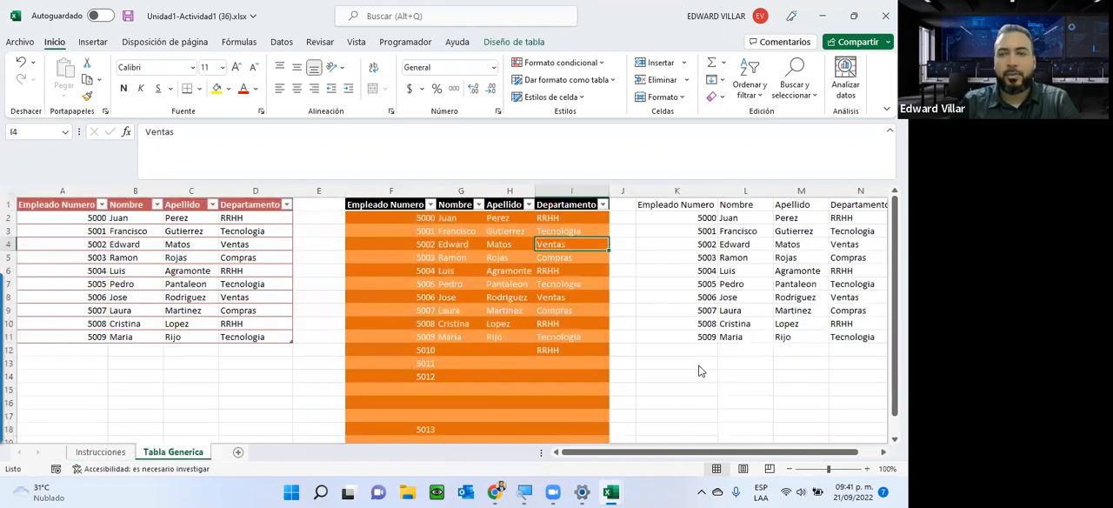
pyautogui.hscroll(2, 670, 462)
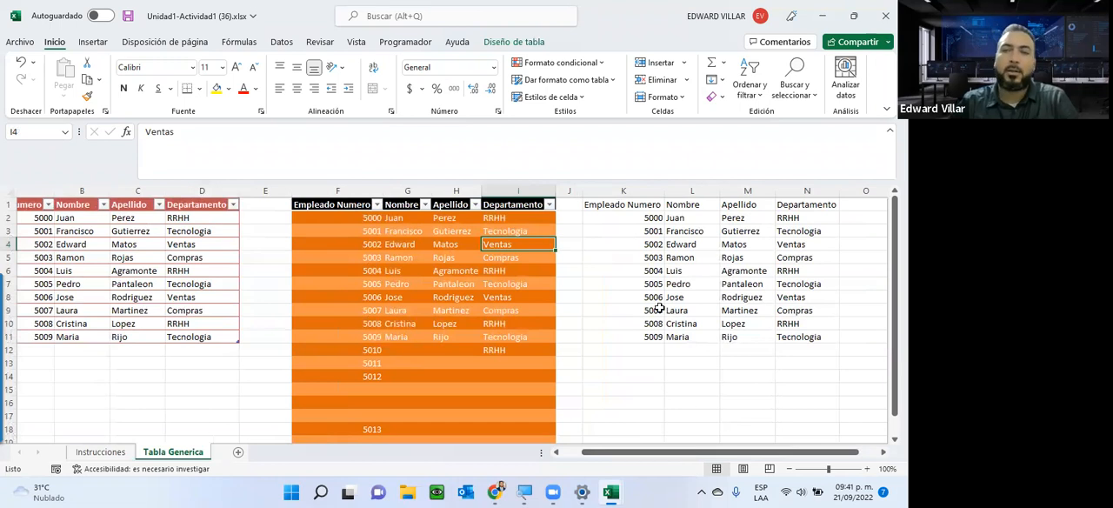
pyautogui.moveTo(617, 202); pyautogui.dragTo(811, 346)
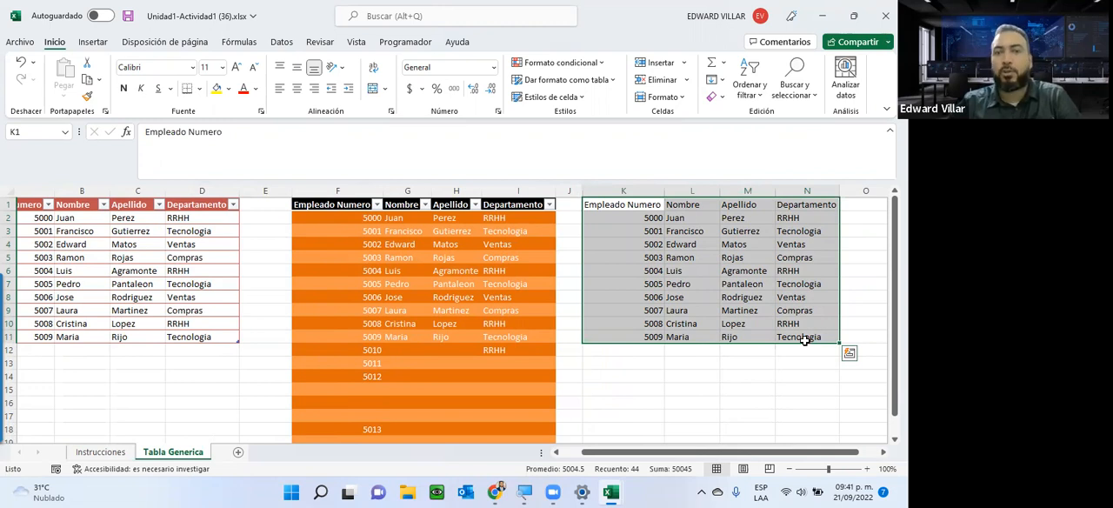
# Look through the filter lists of the second table's Empleado Numero, Nombre, Apellido and Departamento headers.
pyautogui.click(377, 204)
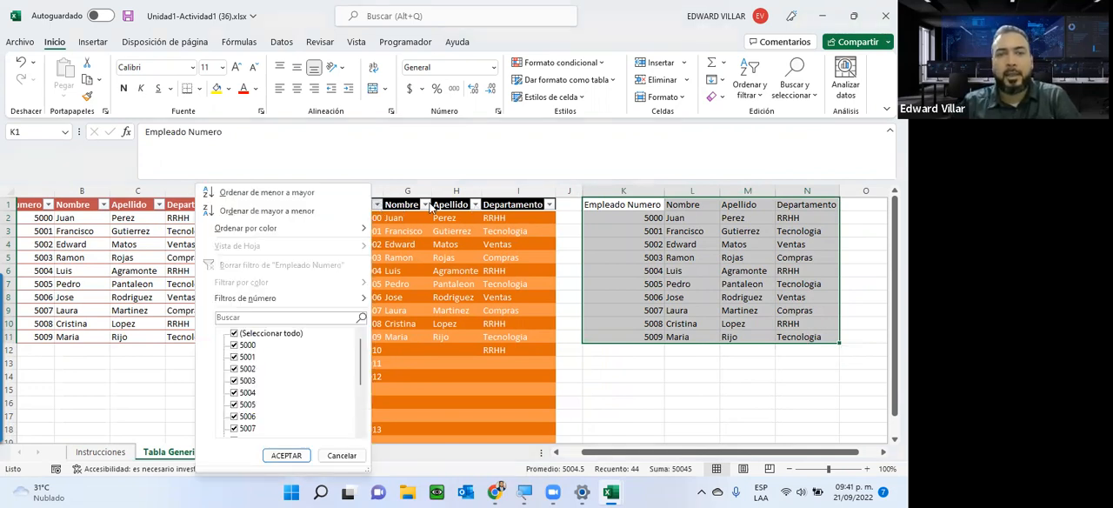
pyautogui.click(429, 205)
pyautogui.click(475, 205)
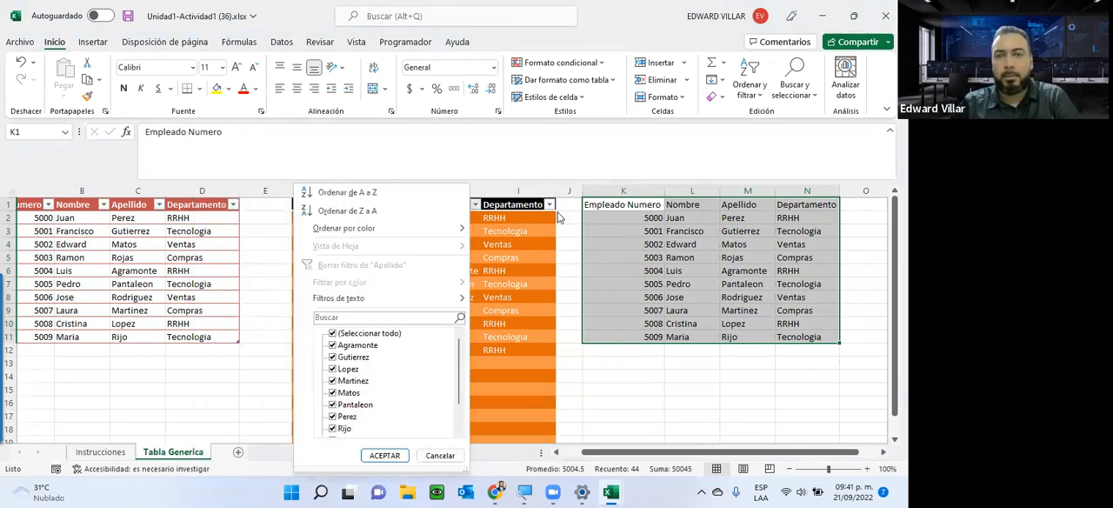
pyautogui.click(549, 207)
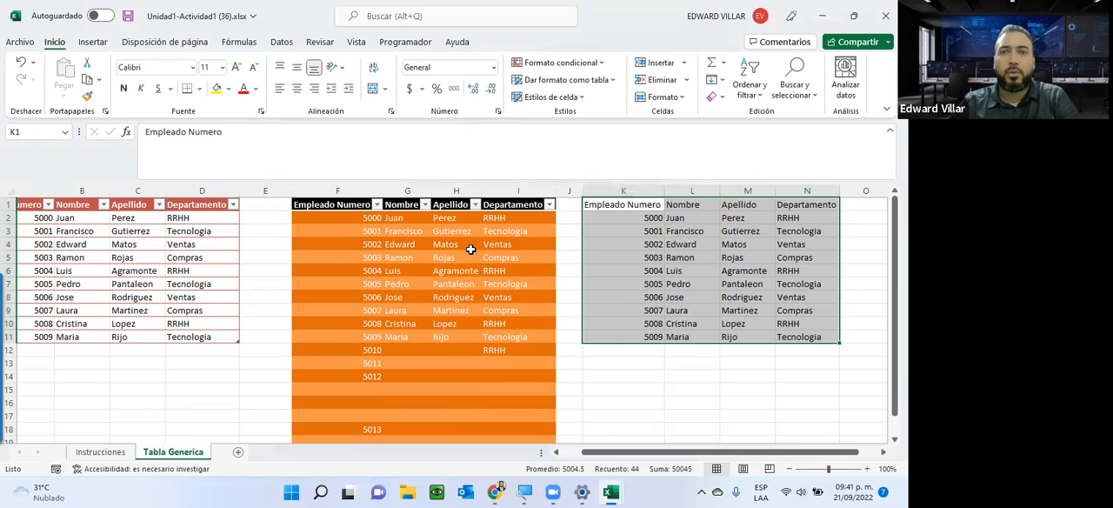
# Format the selected range K1:N11 as a table with the dark (Oscuro) turquoise style with a black header.
pyautogui.click(609, 81)
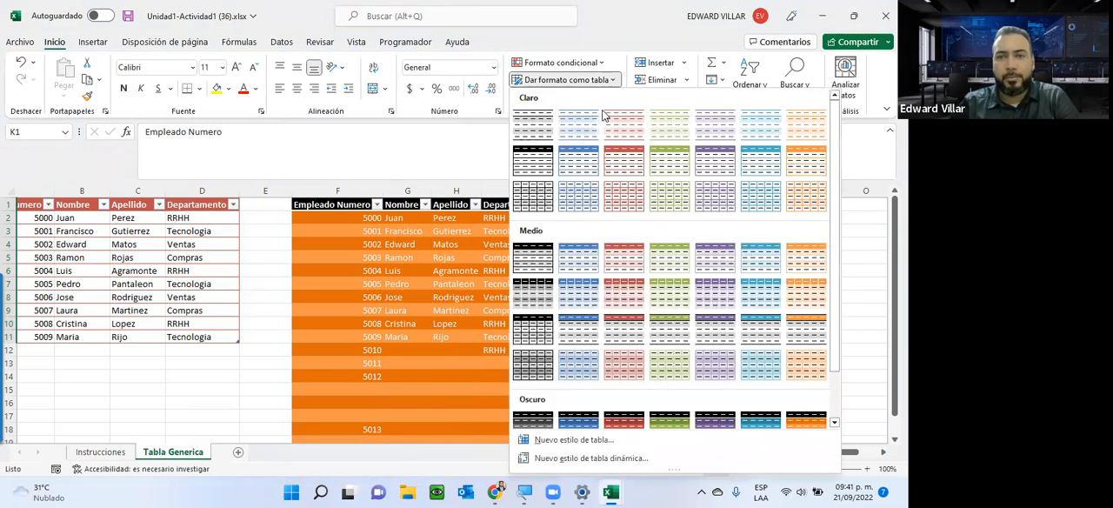
pyautogui.click(765, 423)
pyautogui.click(742, 235)
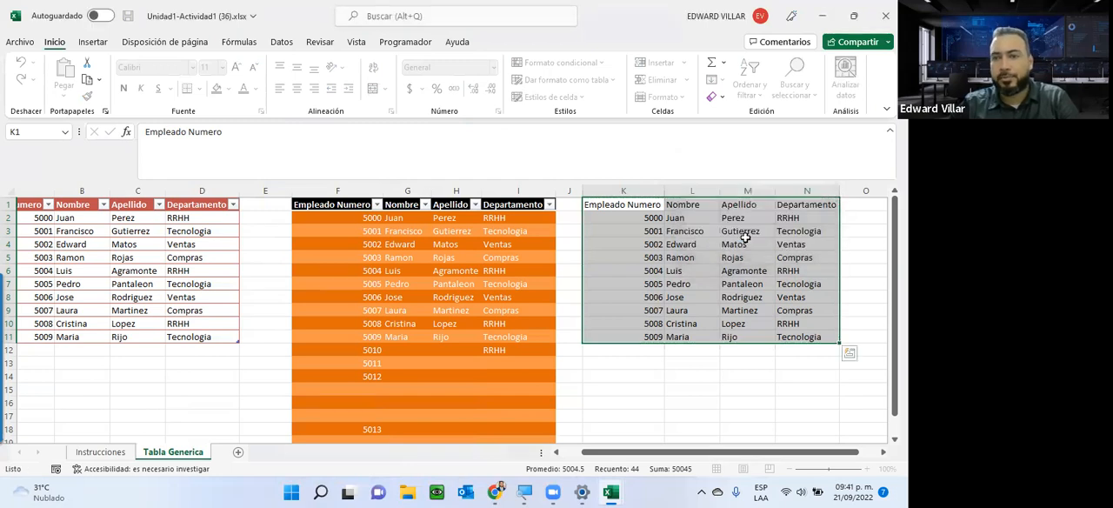
# Convert the third table, starting at K1, into a normal range while keeping its turquoise formatting.
pyautogui.click(735, 297)
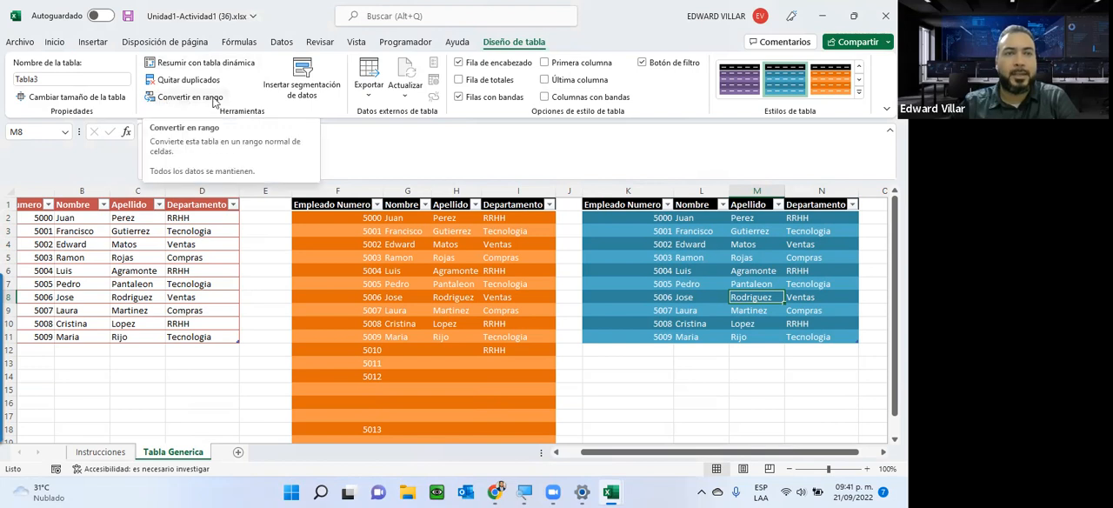
pyautogui.click(178, 98)
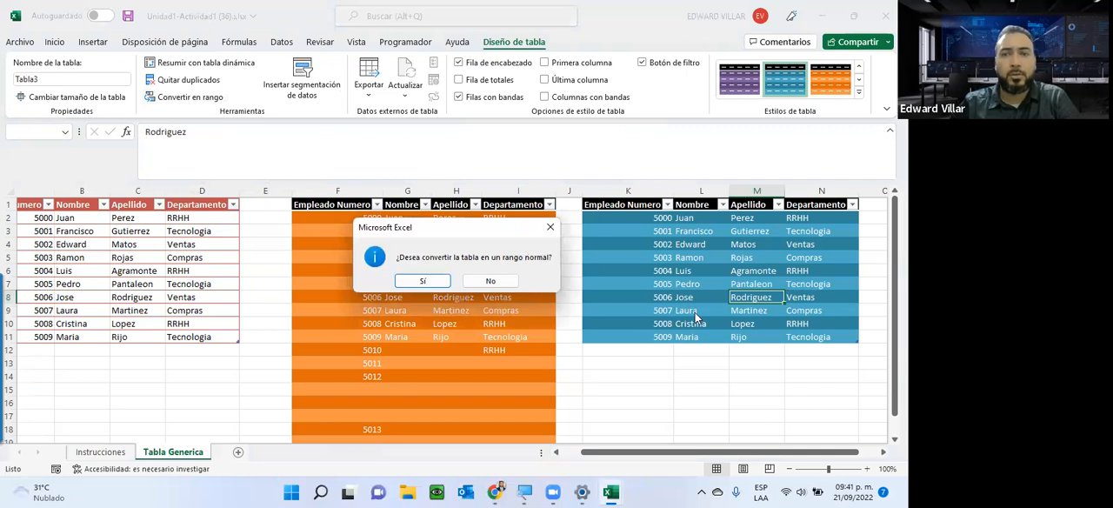
pyautogui.click(422, 280)
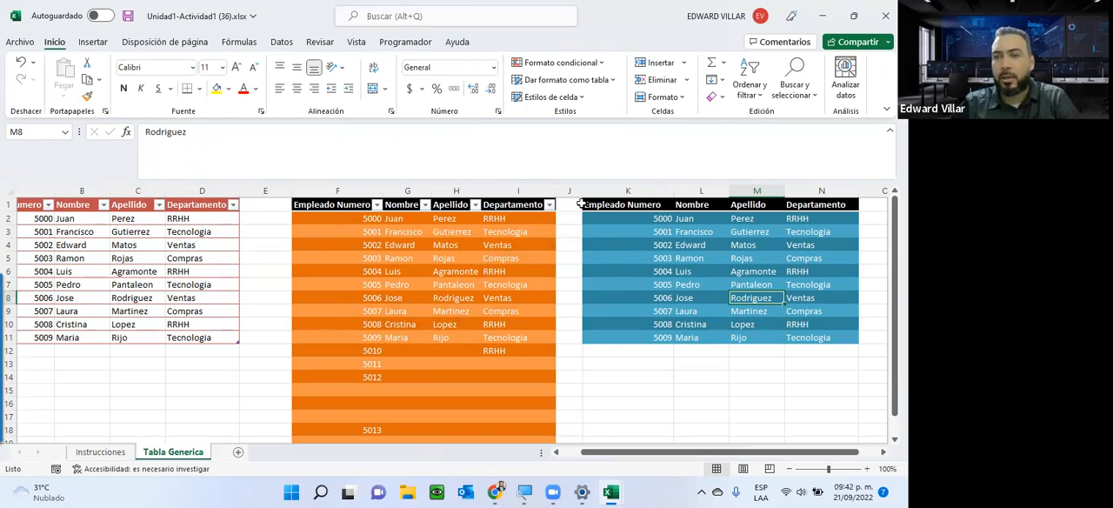
# Compare the converted range with the second table's filter headers and table tools, and review the exercise steps on the Instrucciones sheet.
pyautogui.moveTo(608, 220); pyautogui.dragTo(808, 217)
pyautogui.click(838, 241)
pyautogui.click(638, 234)
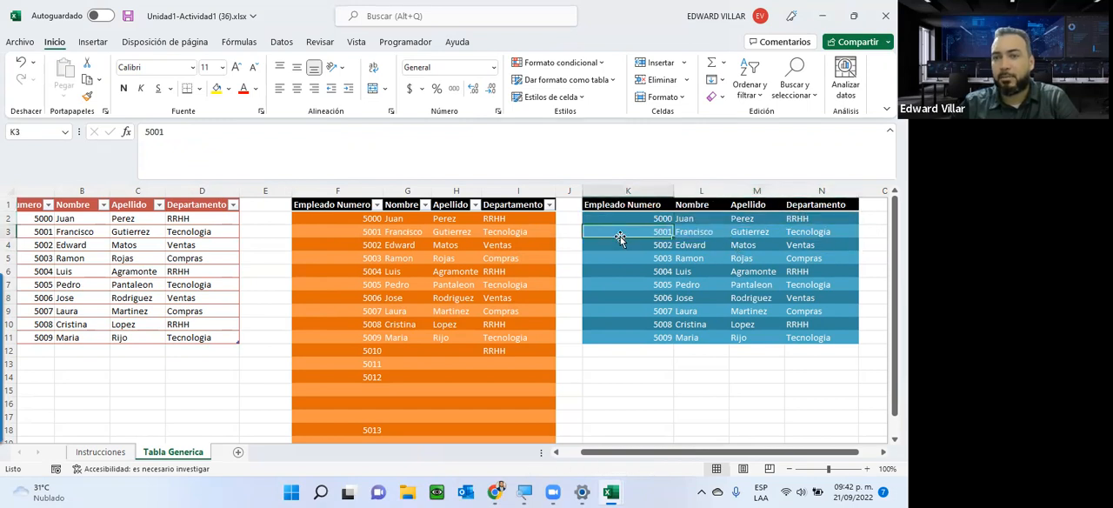
pyautogui.click(345, 245)
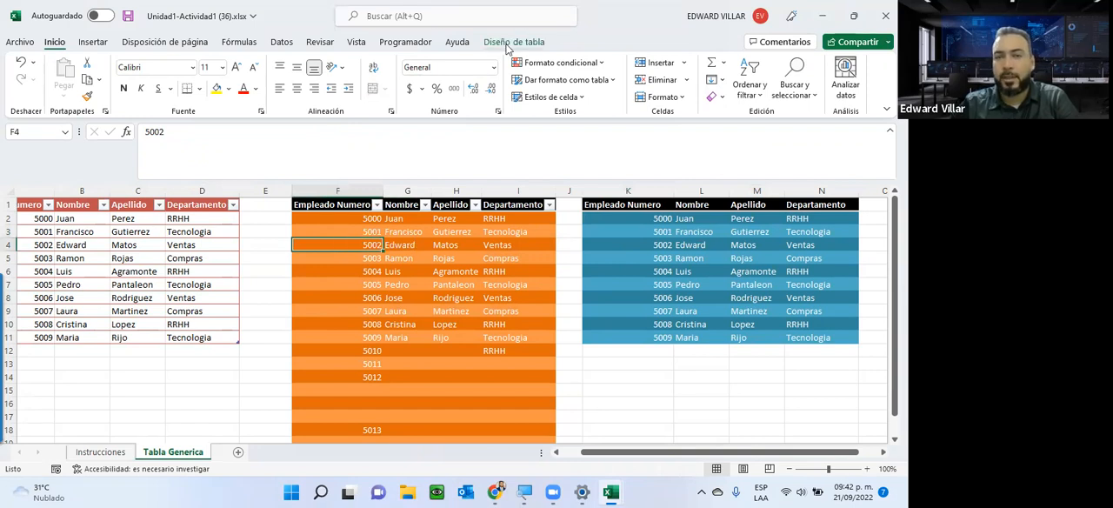
pyautogui.click(726, 272)
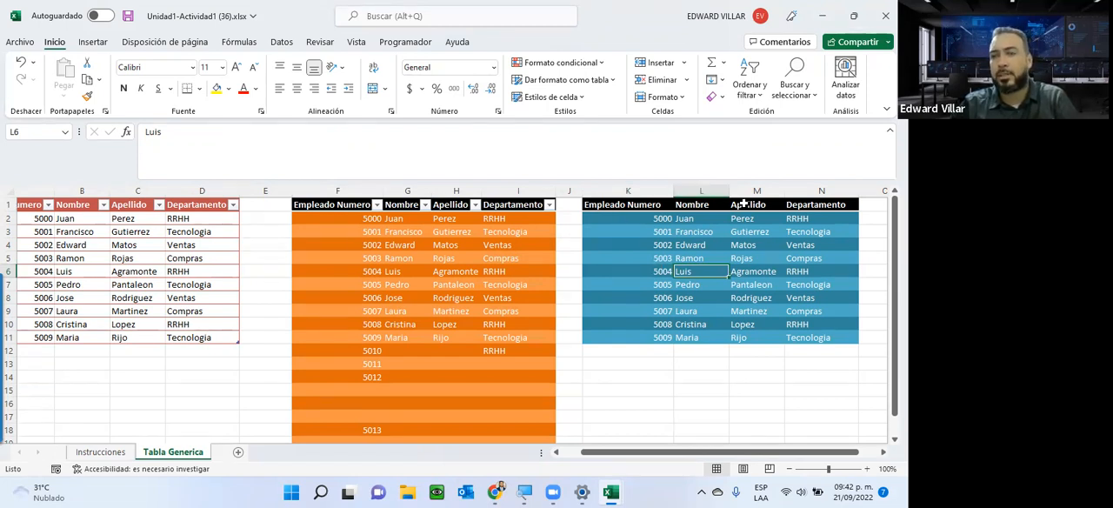
pyautogui.click(474, 205)
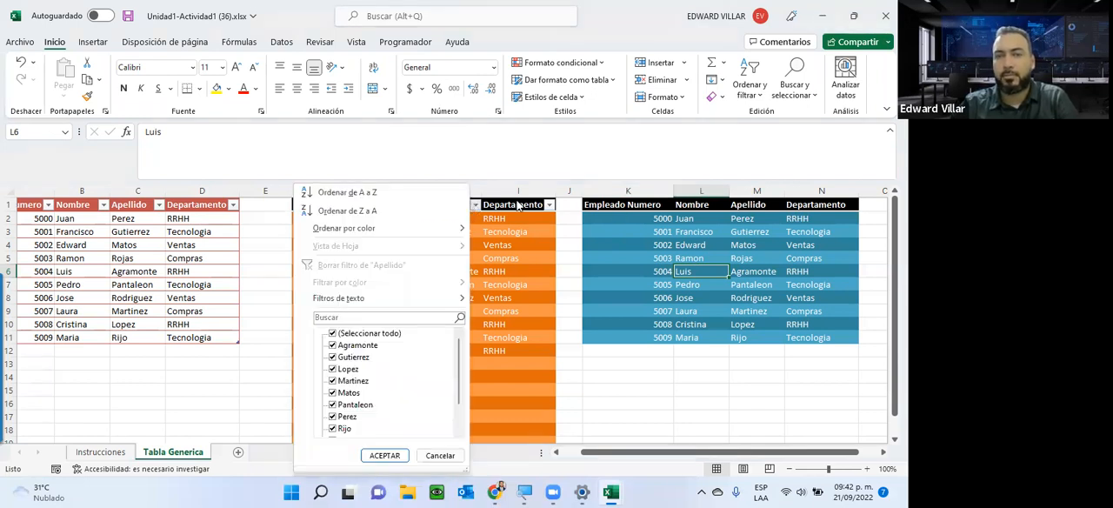
pyautogui.click(550, 204)
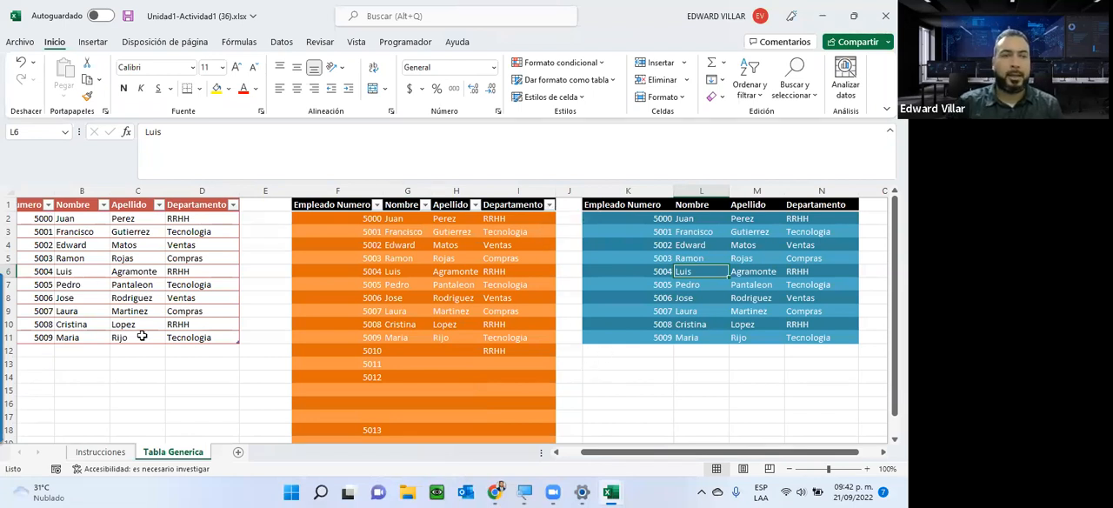
pyautogui.moveTo(600, 452); pyautogui.dragTo(578, 452)
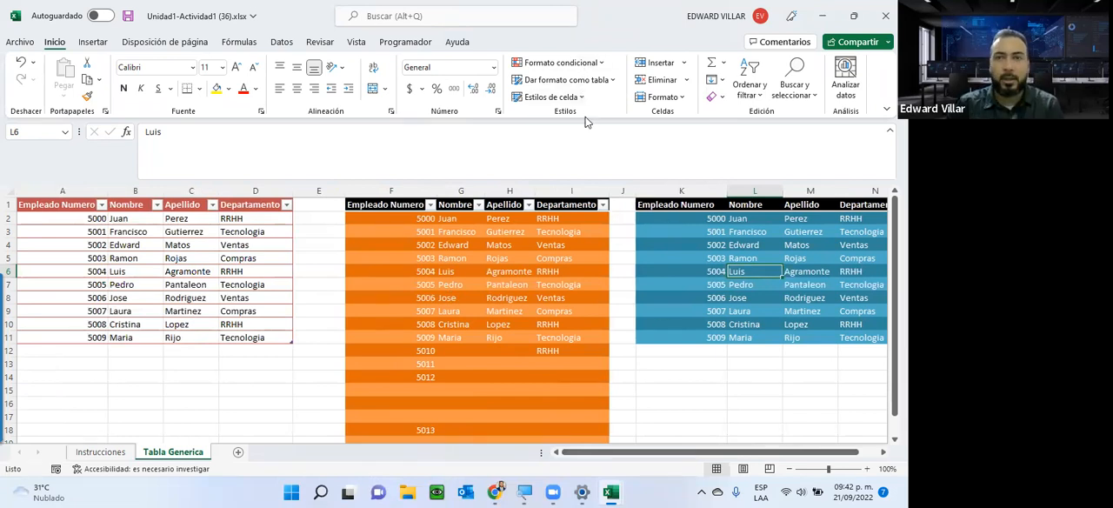
pyautogui.click(100, 453)
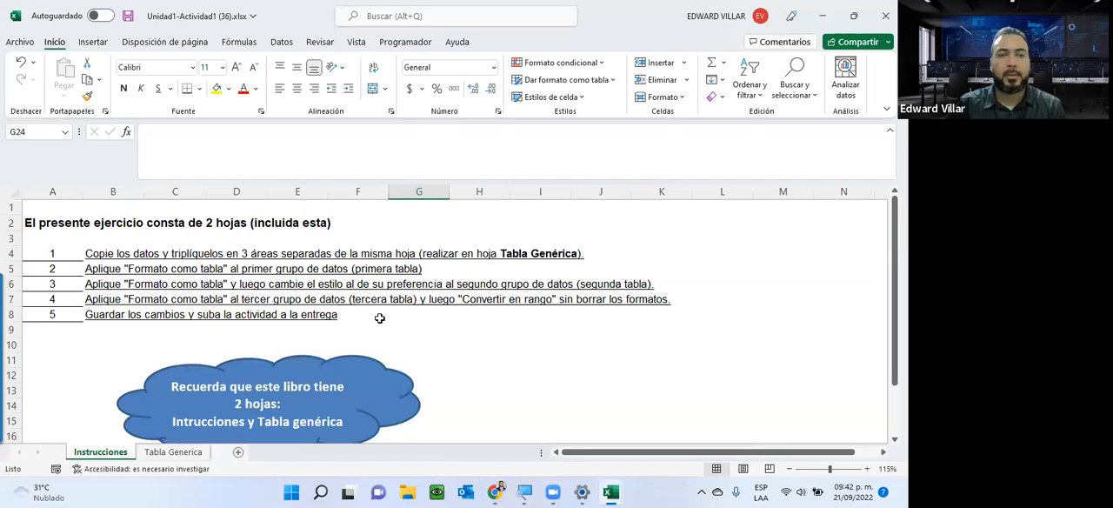
# Switch to the course page in the browser, open the Asignación2-unidad-1 workbook and enable editing.
pyautogui.click(826, 14)
pyautogui.click(826, 14)
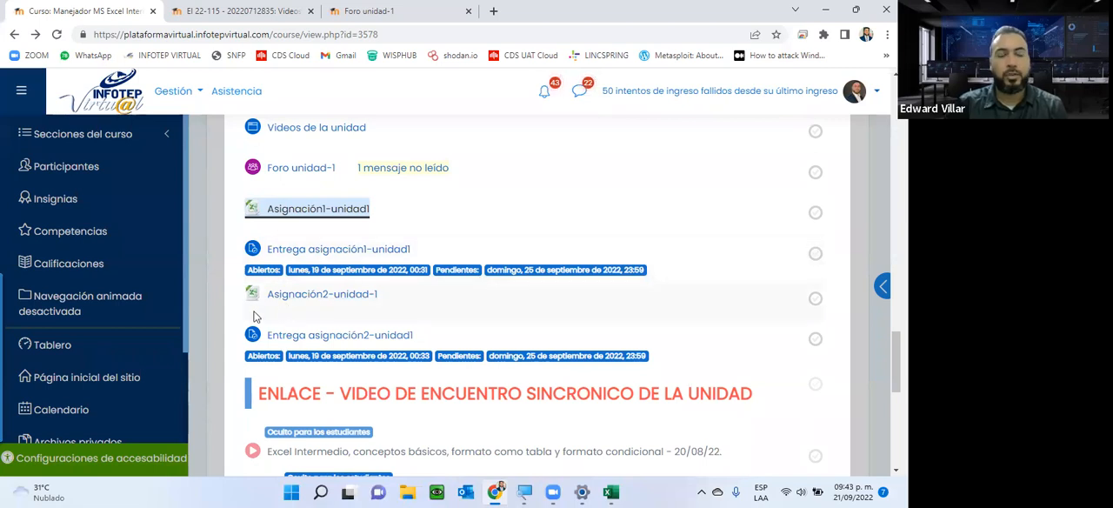
pyautogui.click(308, 295)
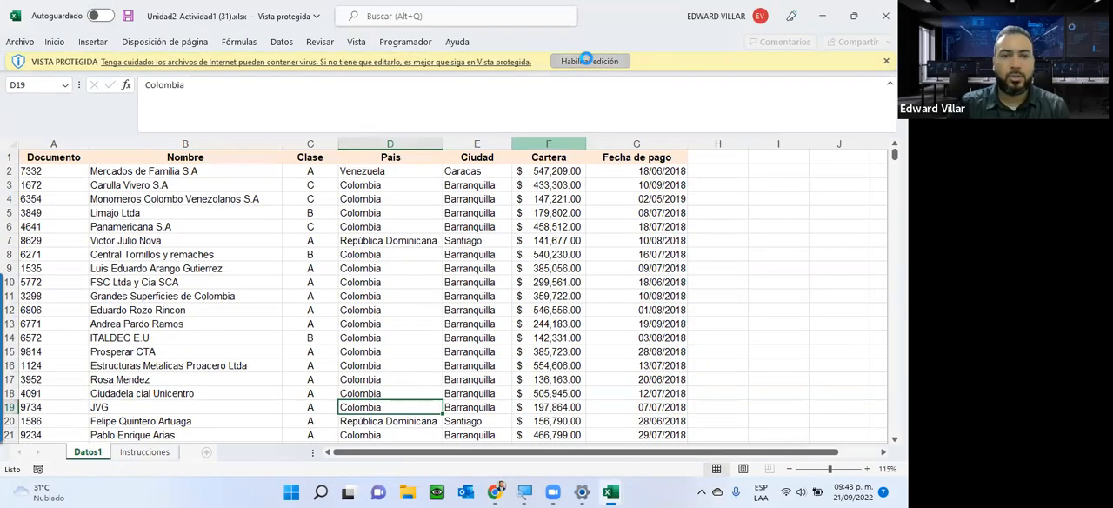
pyautogui.click(586, 58)
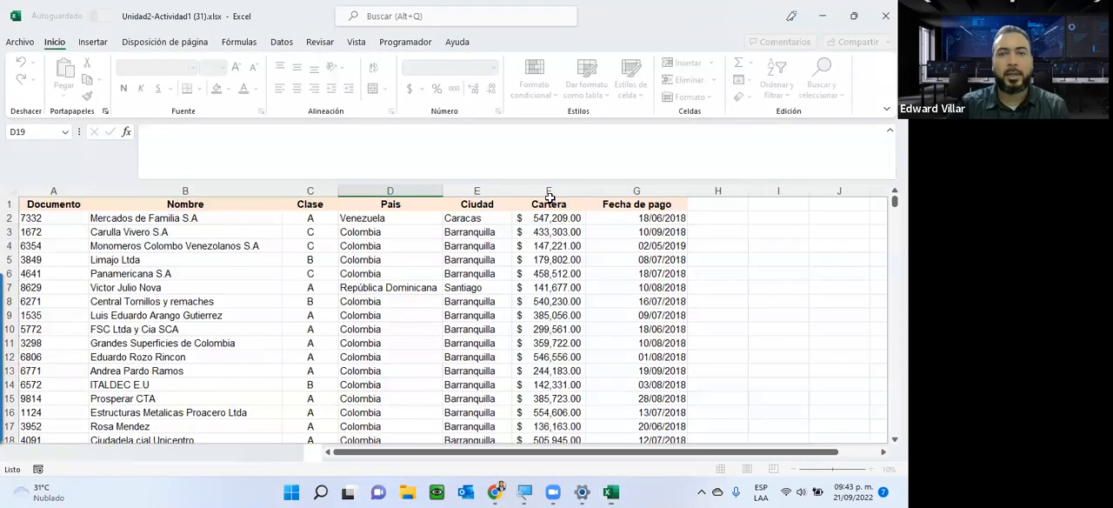
# Examine the client records on the Datos1 sheet and read the exercise steps on the Instrucciones sheet.
pyautogui.scroll(-3, 457, 250)
pyautogui.scroll(-20, 457, 250)
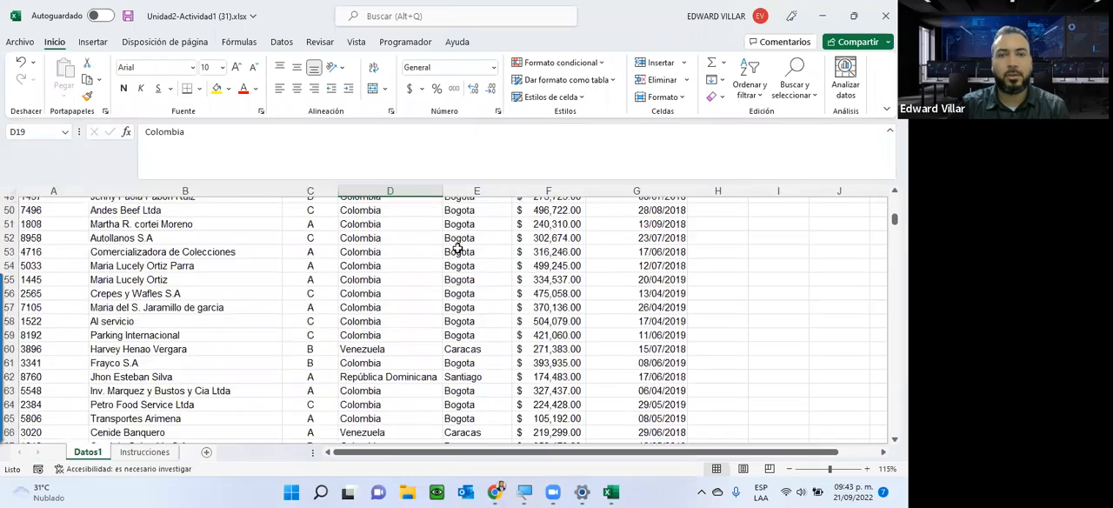
pyautogui.scroll(-13, 457, 248)
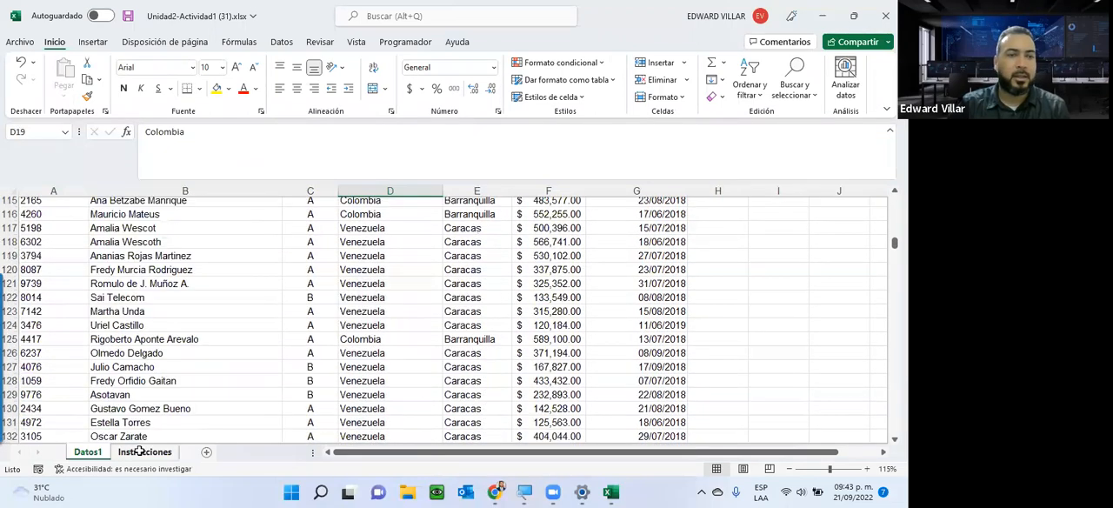
pyautogui.click(139, 451)
pyautogui.scroll(-2, 273, 213)
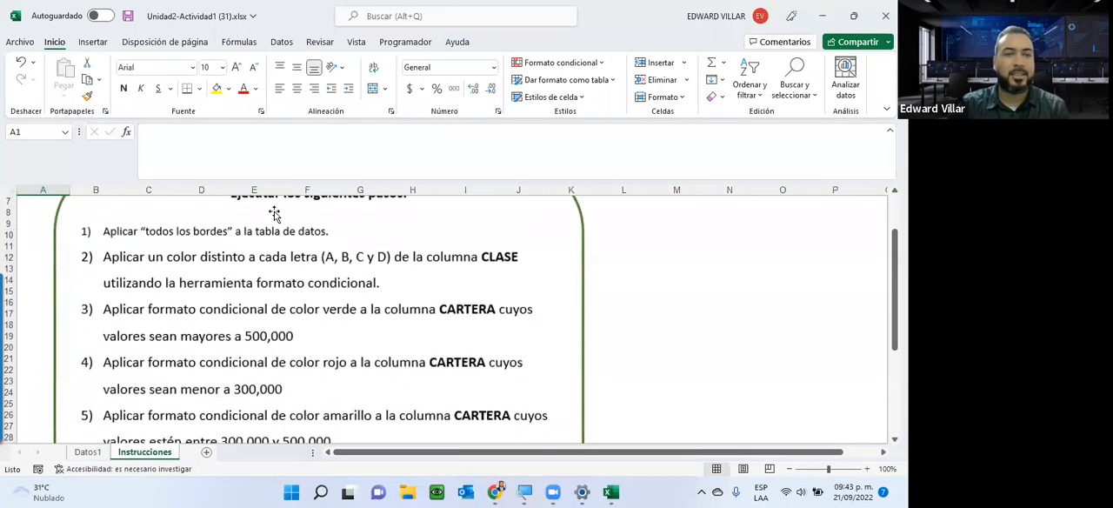
pyautogui.scroll(2, 268, 289)
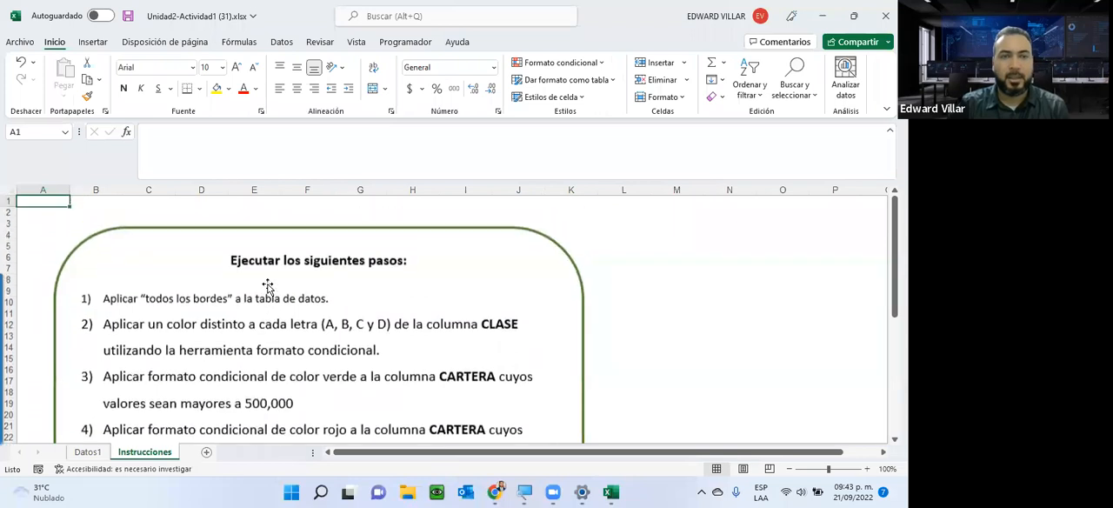
pyautogui.scroll(-1, 268, 289)
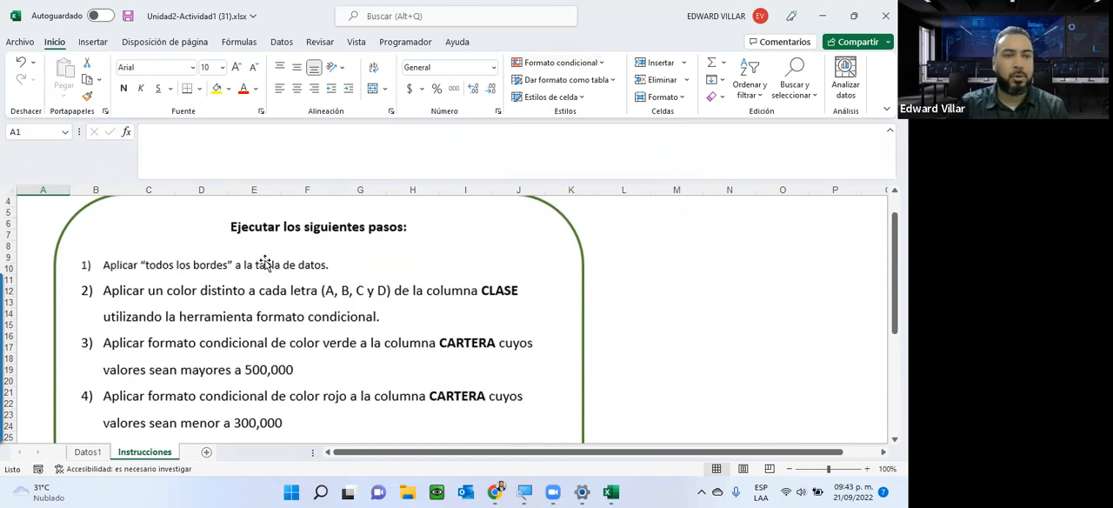
# Return to the Datos1 sheet and check the print preview of the unbordered data, viewing pages 1 and 2.
pyautogui.click(84, 455)
pyautogui.scroll(15, 796, 274)
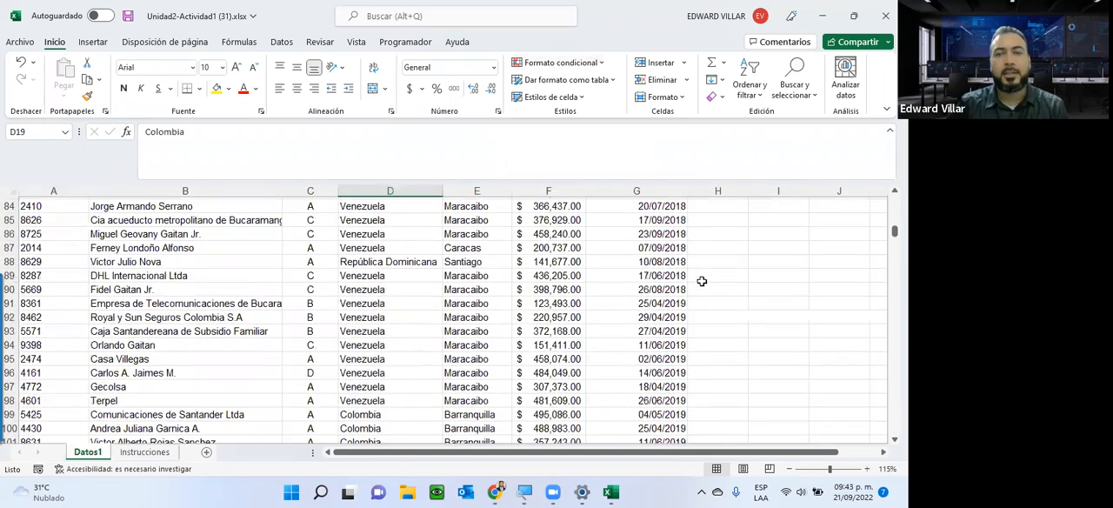
pyautogui.scroll(20, 702, 281)
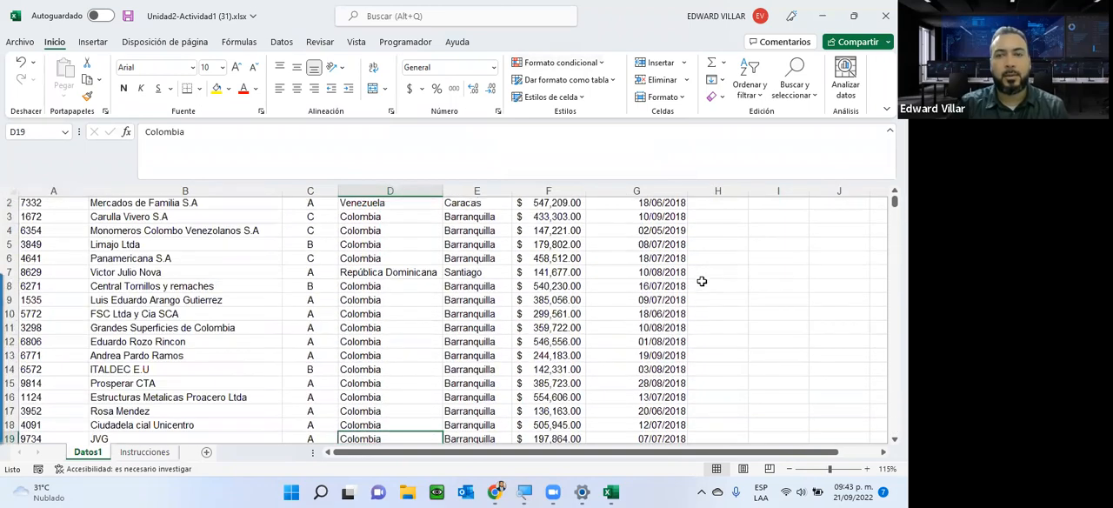
pyautogui.click(296, 244)
pyautogui.click(229, 230)
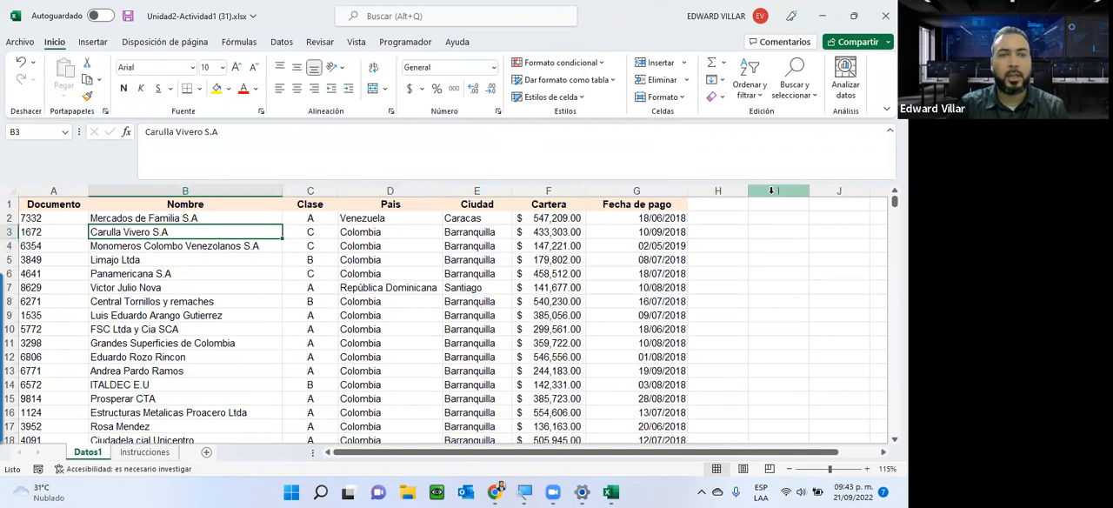
pyautogui.click(746, 224)
pyautogui.click(771, 228)
pyautogui.click(778, 273)
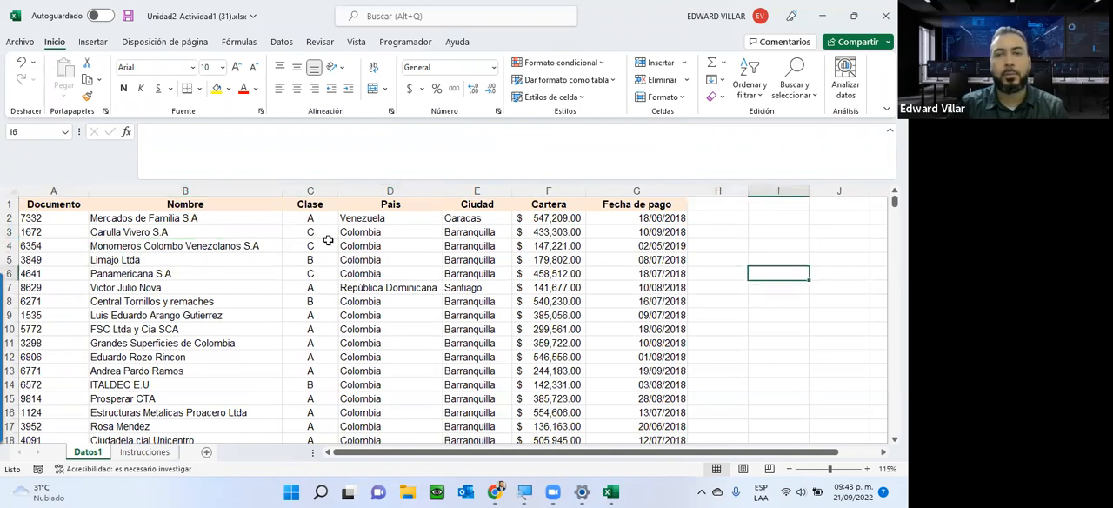
pyautogui.click(25, 43)
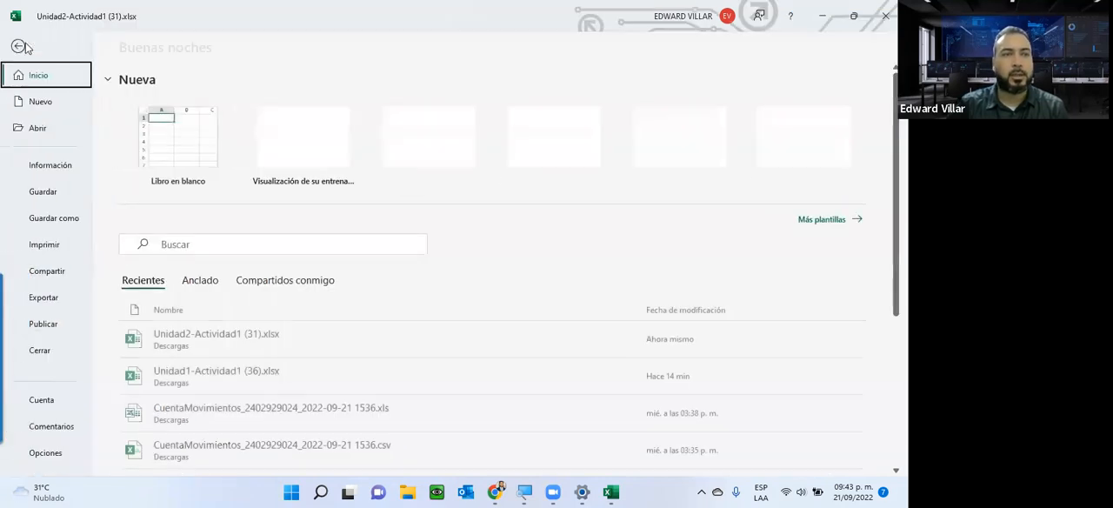
pyautogui.click(32, 254)
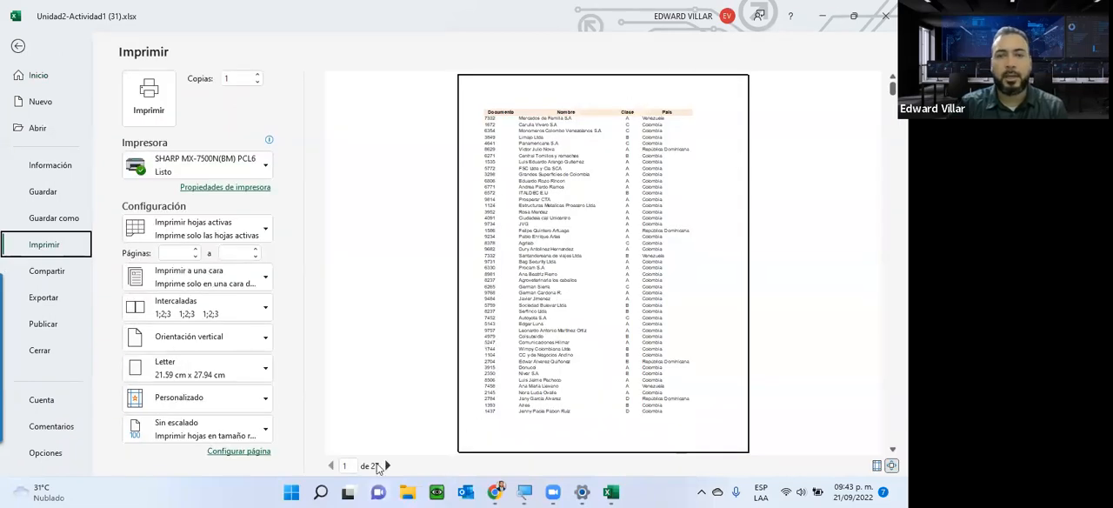
pyautogui.click(388, 465)
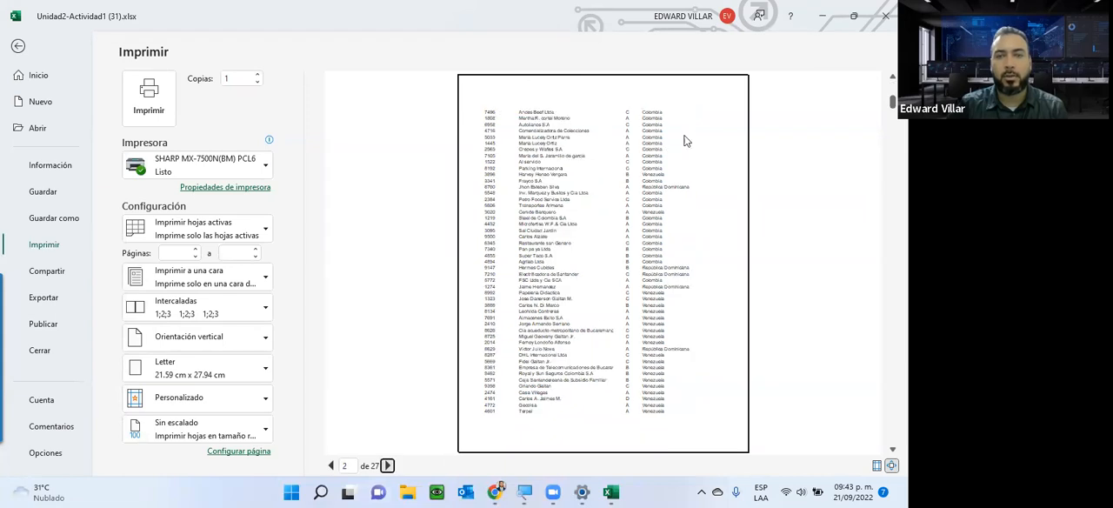
pyautogui.click(18, 46)
# Apply all borders (Todos los bordes) to the whole data table A1:G630 on the Datos1 sheet.
pyautogui.moveTo(43, 203); pyautogui.dragTo(624, 185)
pyautogui.hotkey('ctrl', 'shift', 'Down')
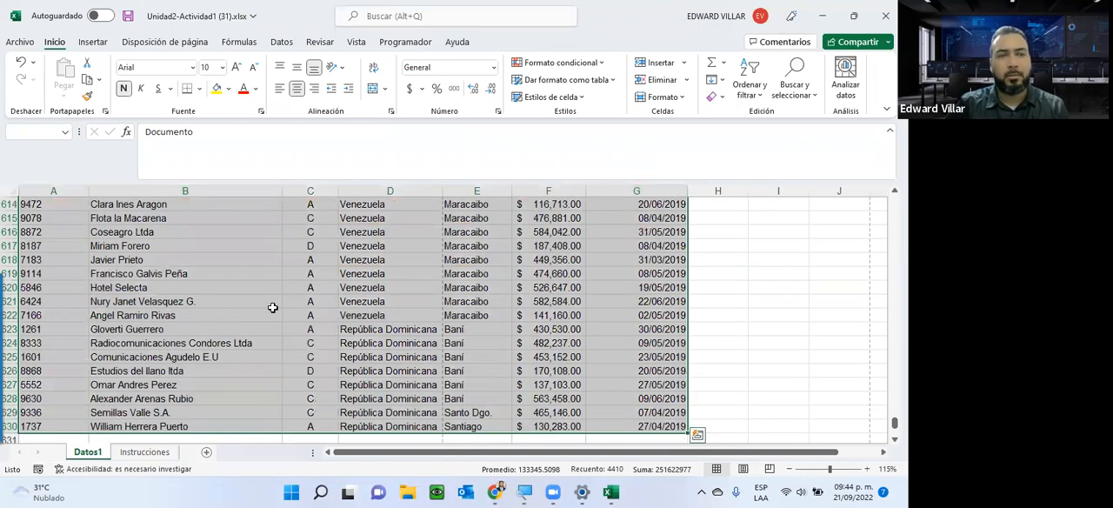
pyautogui.click(200, 89)
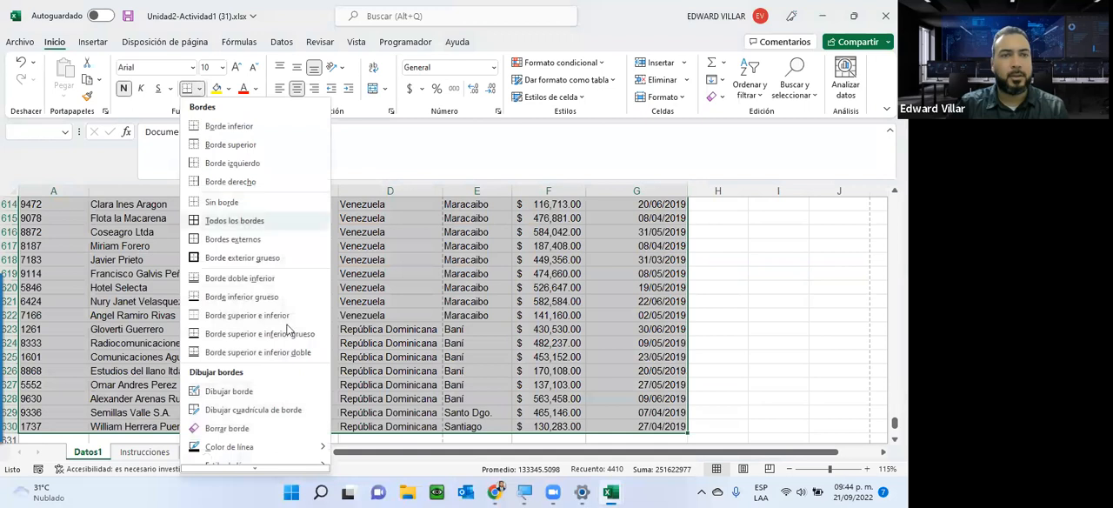
pyautogui.click(217, 228)
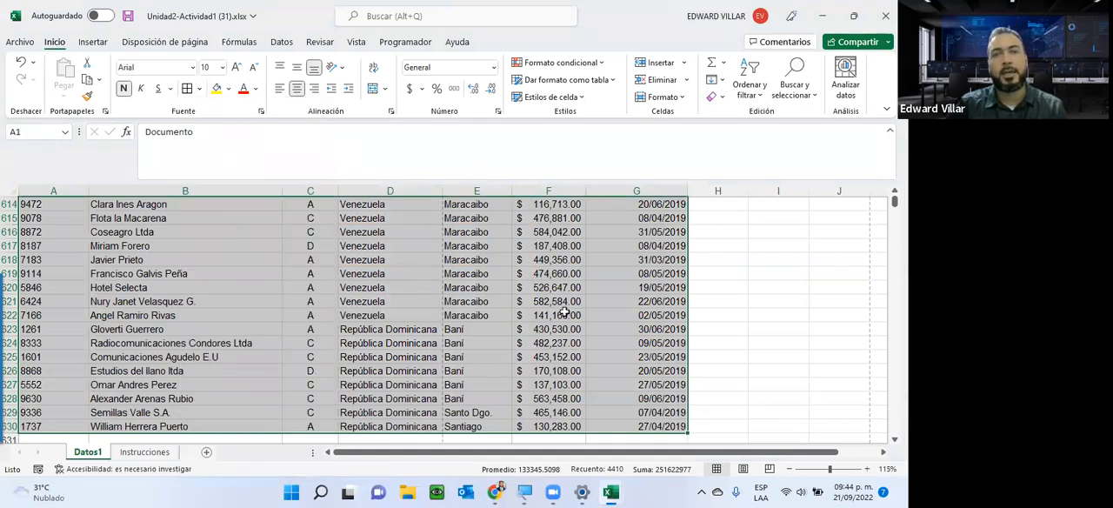
pyautogui.hotkey('ctrl', 'BackSpace')
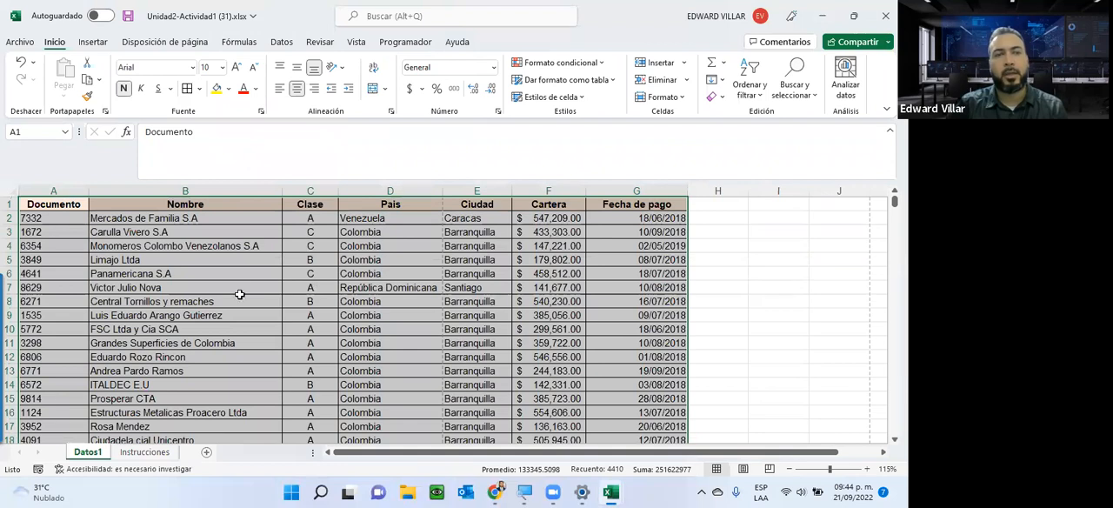
# Check how the bordered table prints by paging through the print preview to page 3, and return to the sheet.
pyautogui.click(18, 42)
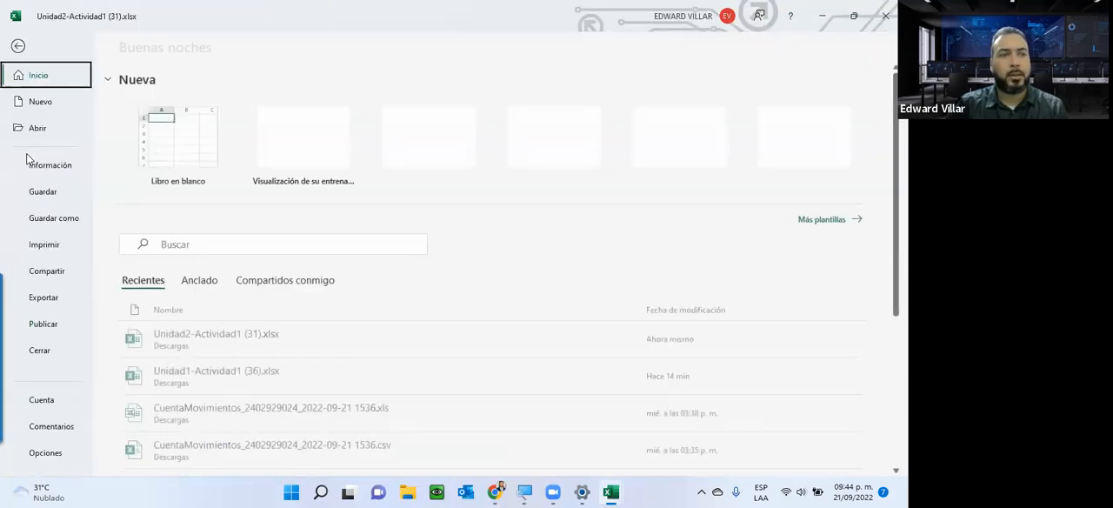
pyautogui.click(46, 247)
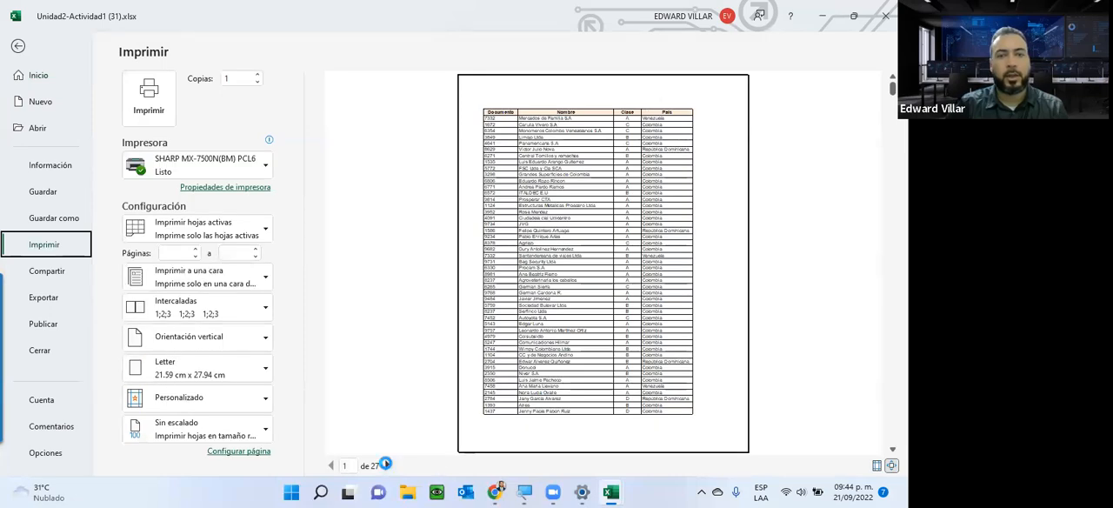
pyautogui.click(387, 465)
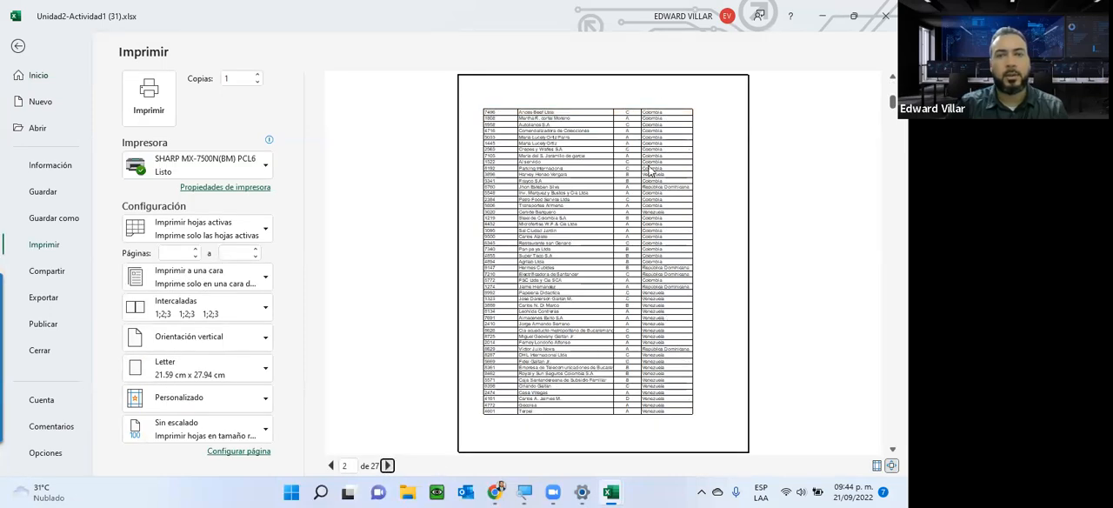
pyautogui.click(387, 465)
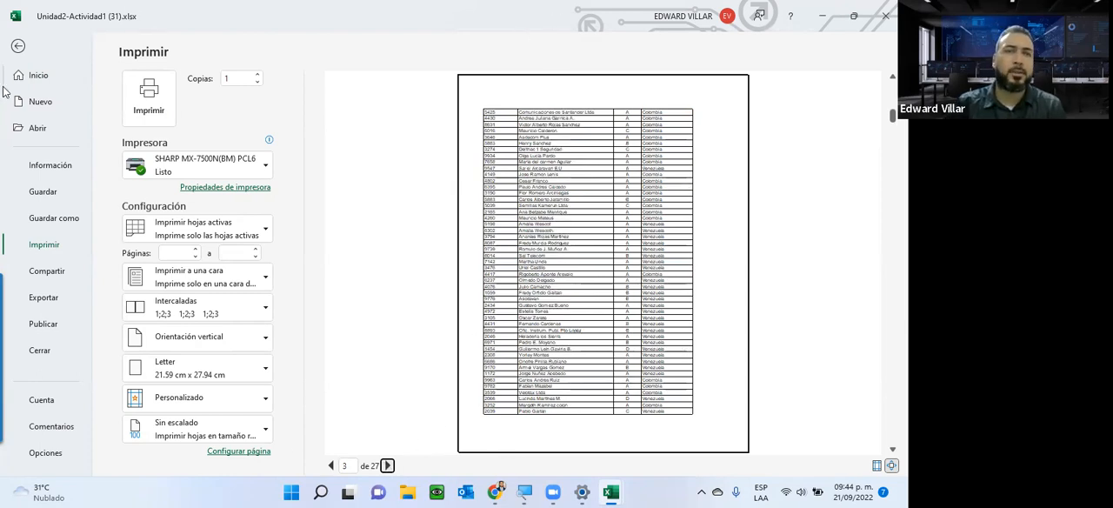
pyautogui.click(19, 50)
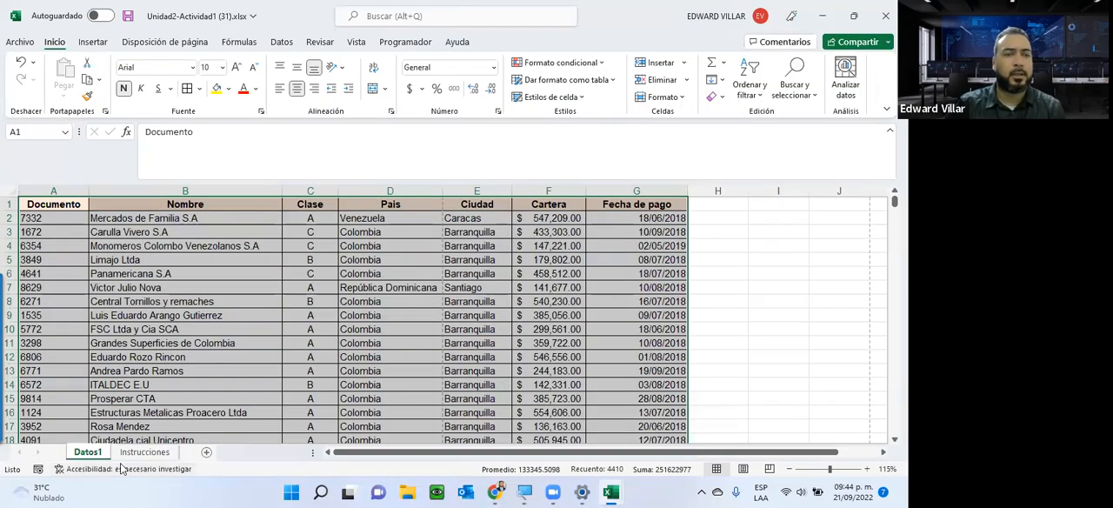
pyautogui.click(124, 465)
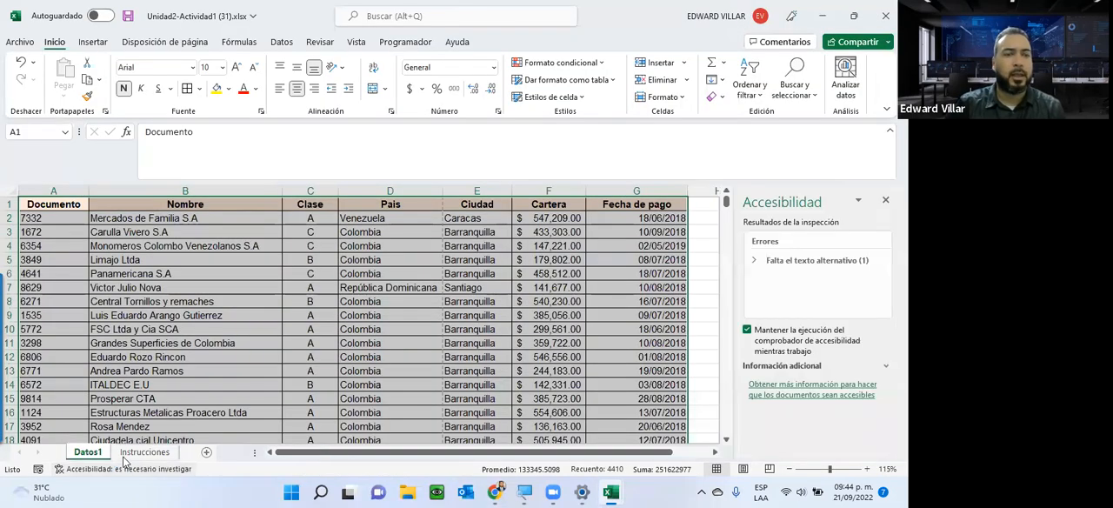
# Reread the exercise steps on the Instrucciones sheet, close the accessibility checker and return to the Datos1 sheet.
pyautogui.click(144, 453)
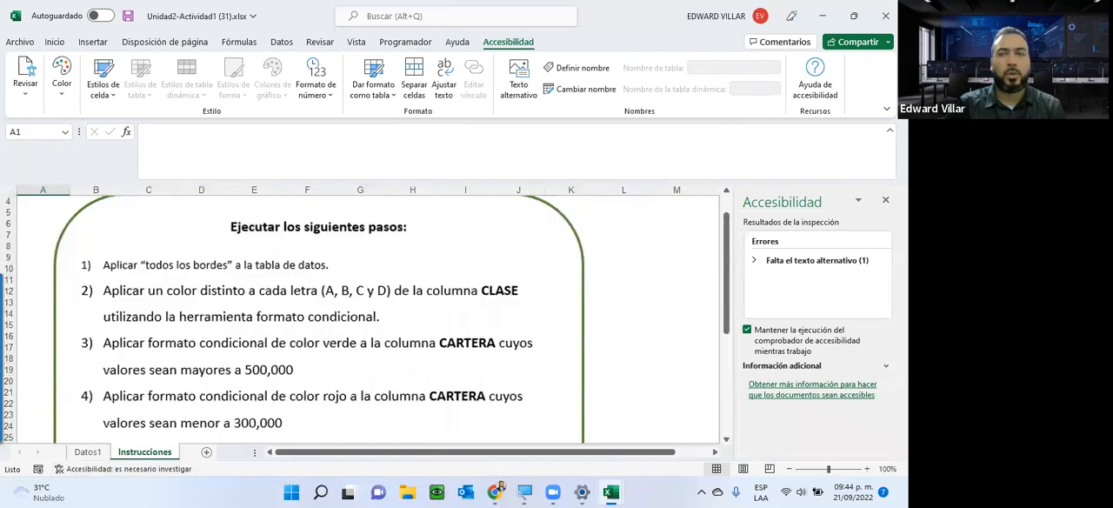
pyautogui.click(885, 200)
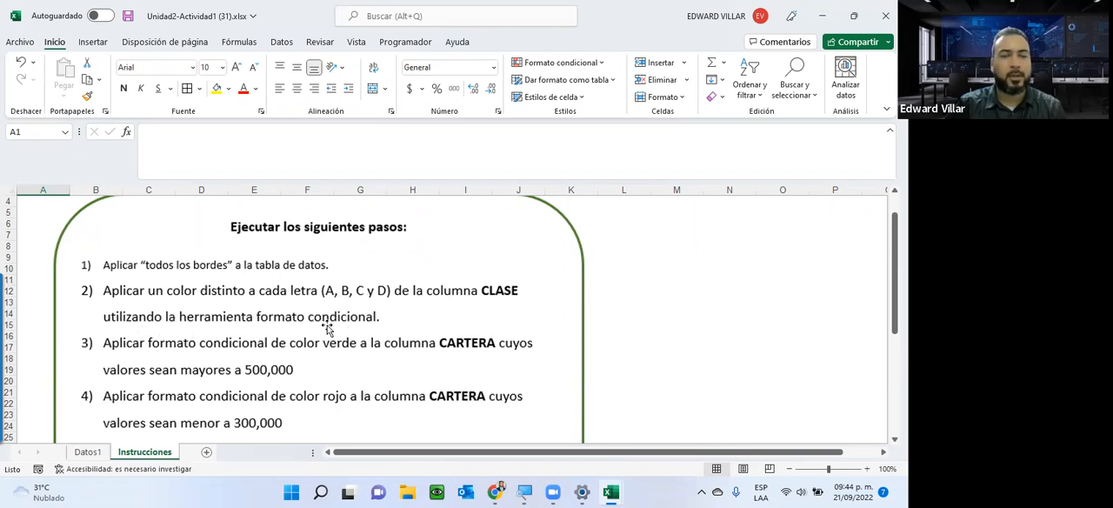
pyautogui.click(88, 452)
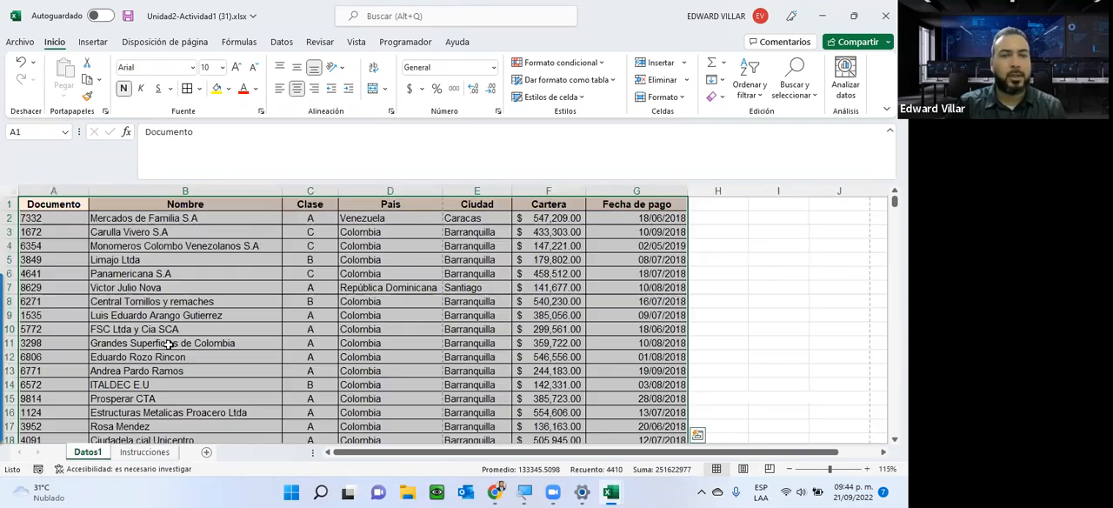
# Select all Clase values from C2 to C630 and start a new conditional formatting rule for them.
pyautogui.click(310, 220)
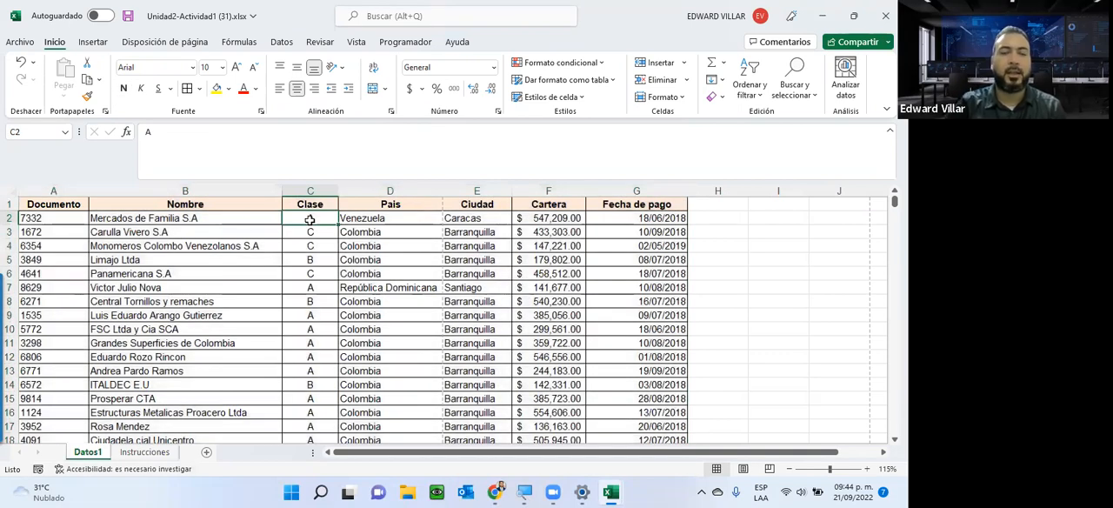
pyautogui.hotkey('ctrl', 'shift', 'Down')
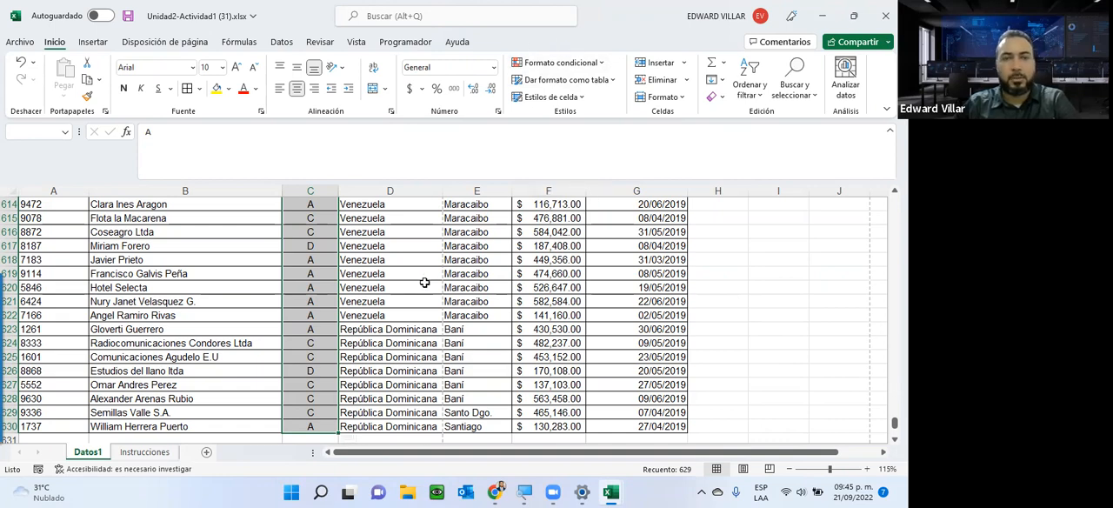
pyautogui.scroll(9, 423, 281)
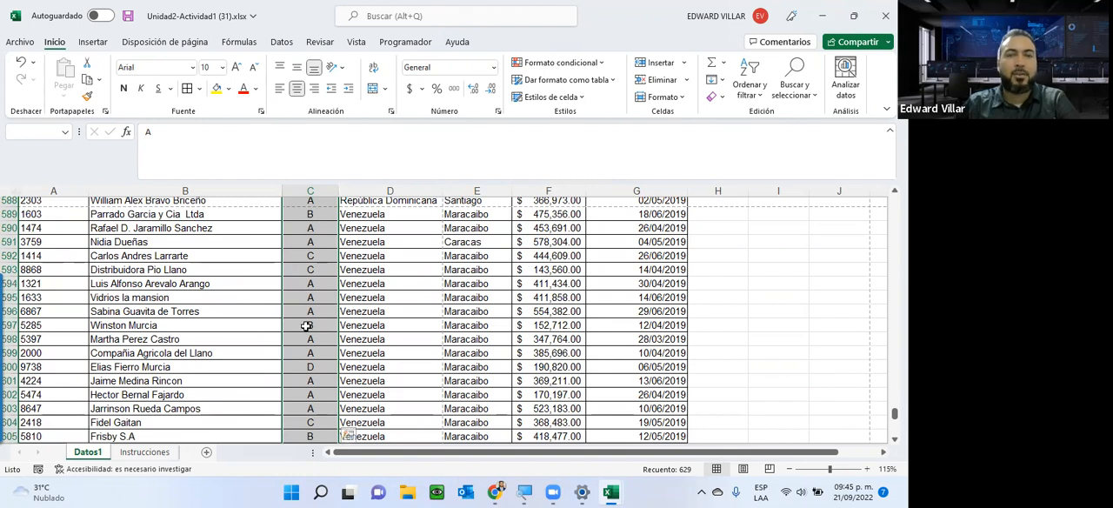
pyautogui.click(594, 64)
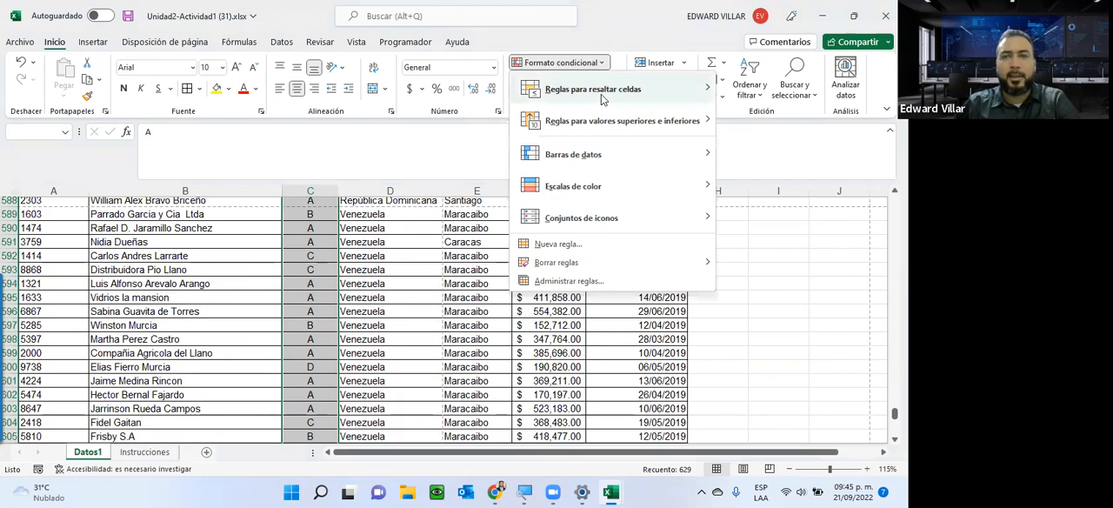
pyautogui.moveTo(604, 96)
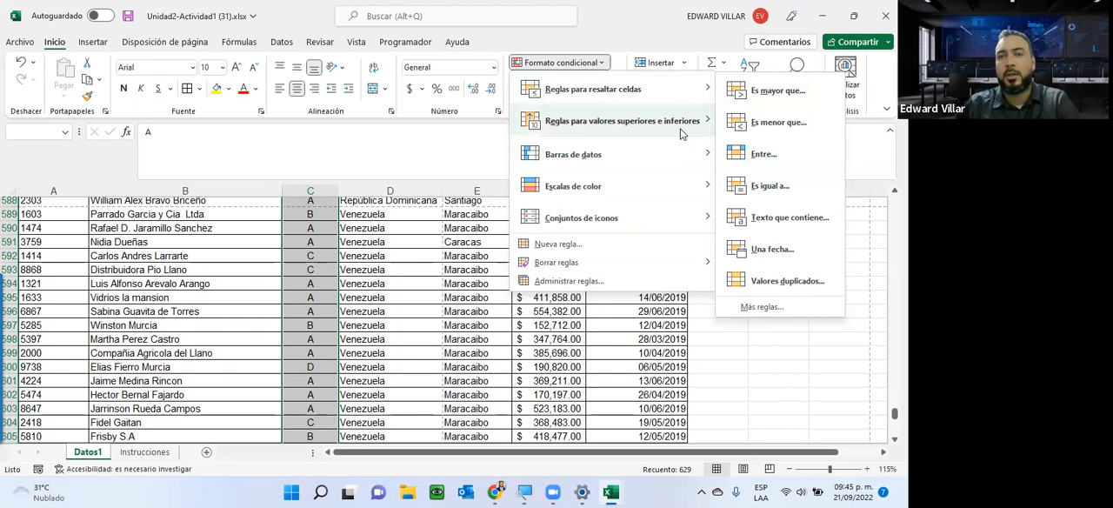
pyautogui.moveTo(678, 123)
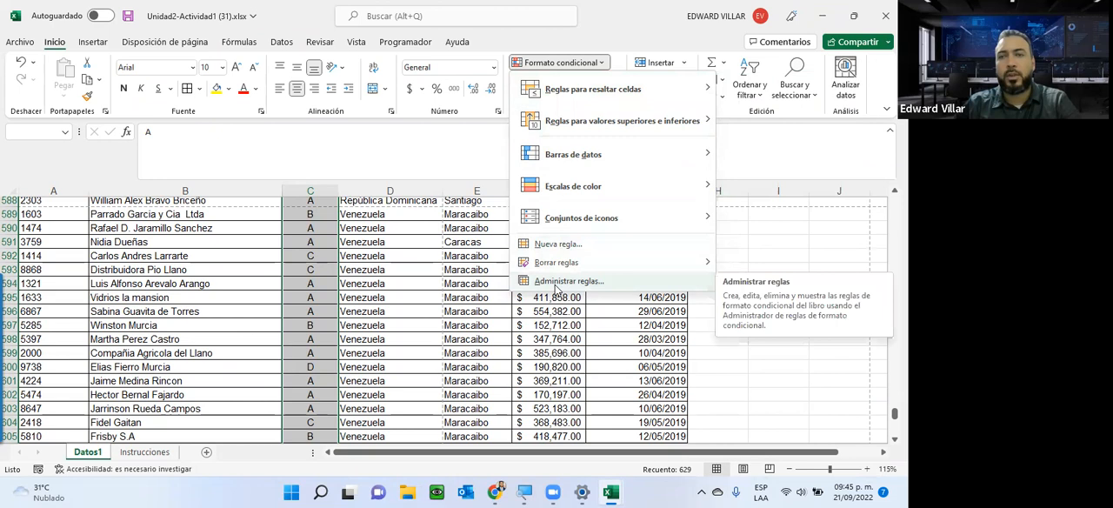
pyautogui.click(754, 91)
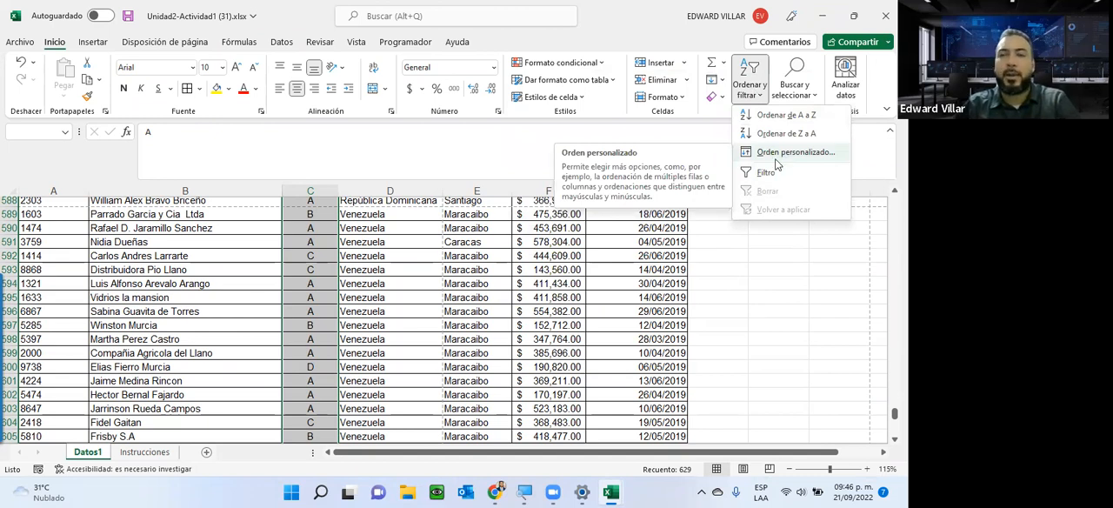
pyautogui.click(560, 64)
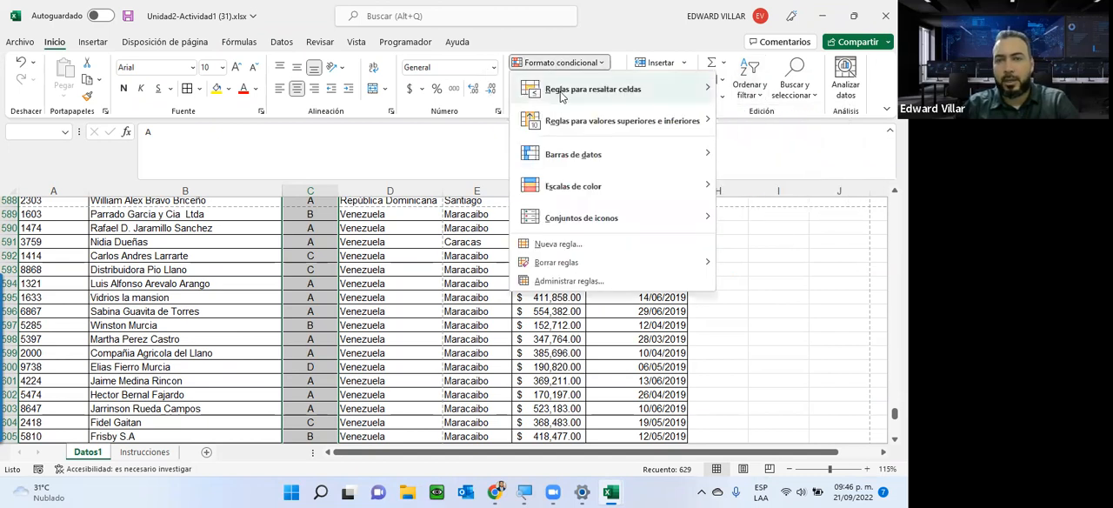
pyautogui.click(557, 244)
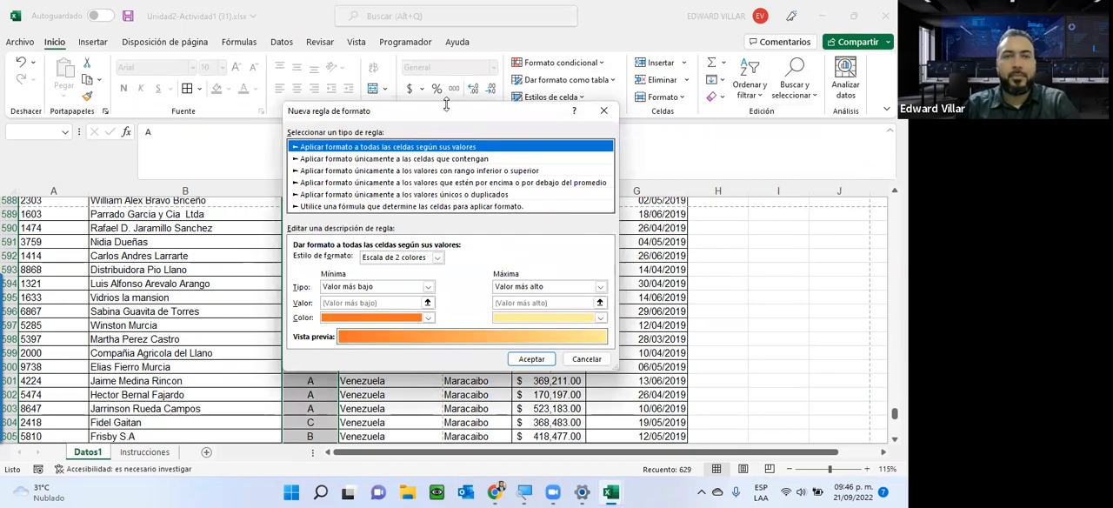
pyautogui.moveTo(445, 111); pyautogui.dragTo(611, 79)
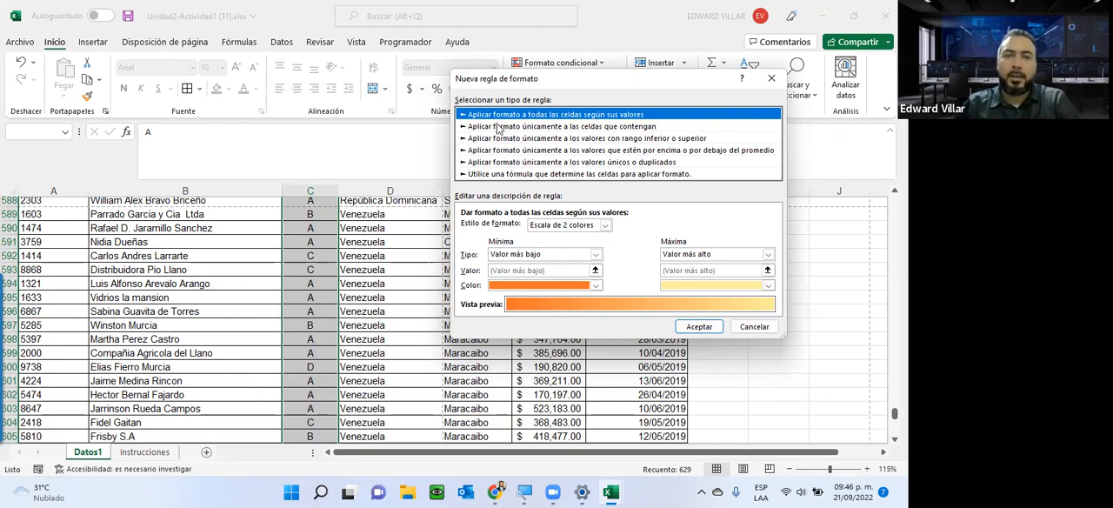
# Review the settings offered by each rule type for the new conditional formatting rule, through to the formula-based type.
pyautogui.click(533, 128)
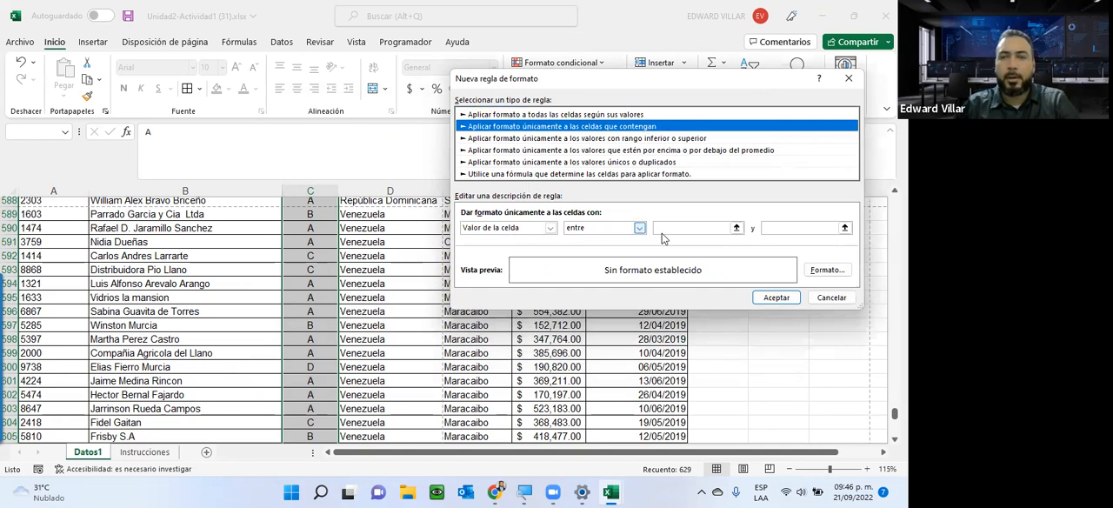
pyautogui.click(566, 116)
pyautogui.click(526, 139)
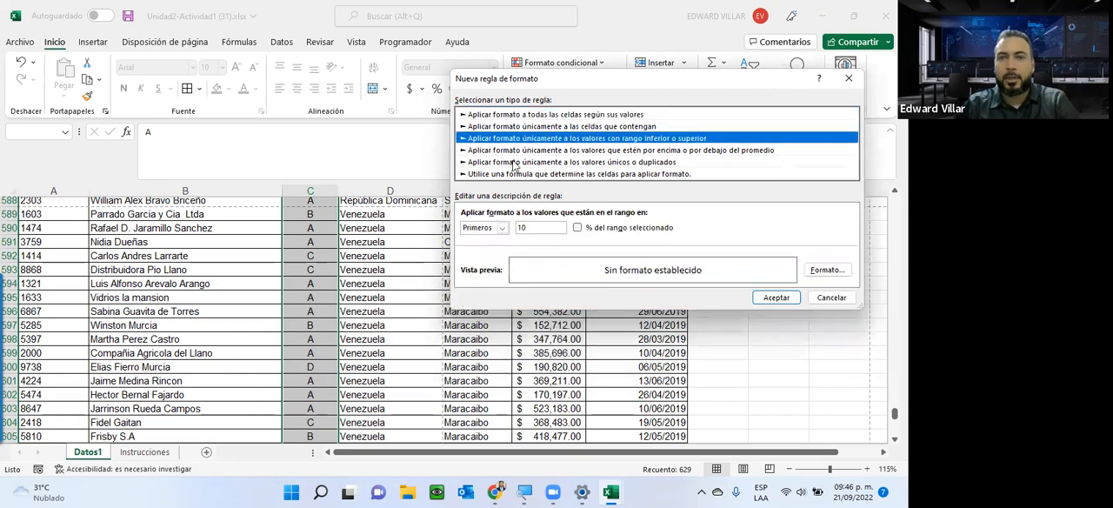
pyautogui.click(514, 150)
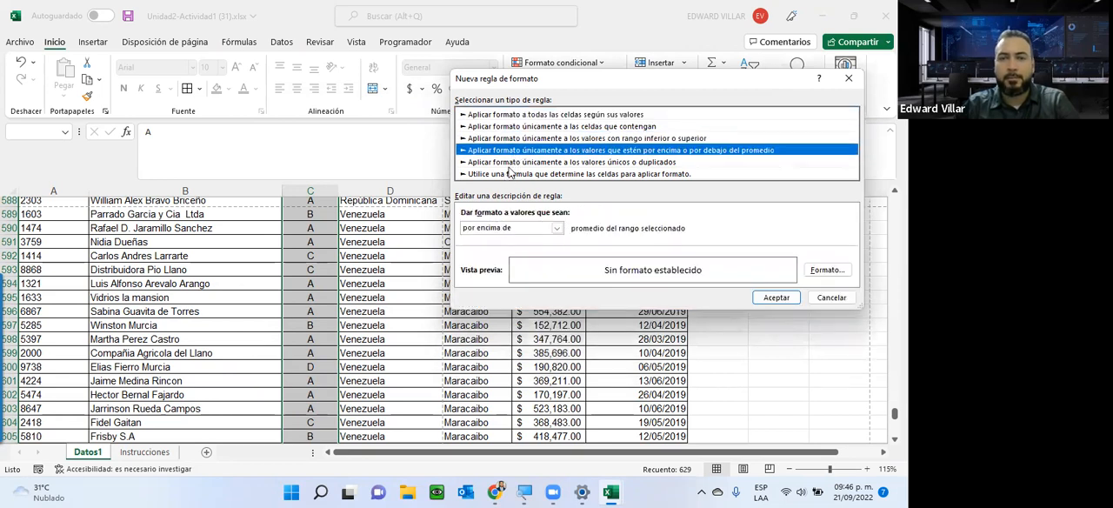
pyautogui.click(512, 163)
pyautogui.click(501, 175)
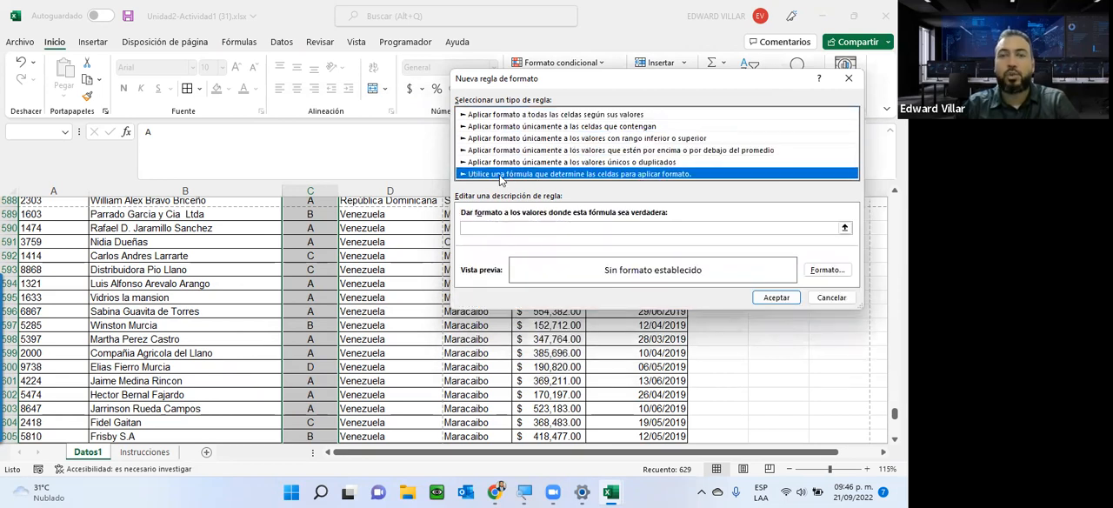
# Define the rule to format only cells whose specific text contains (Texto específico, que contiene) the letter A.
pyautogui.click(509, 130)
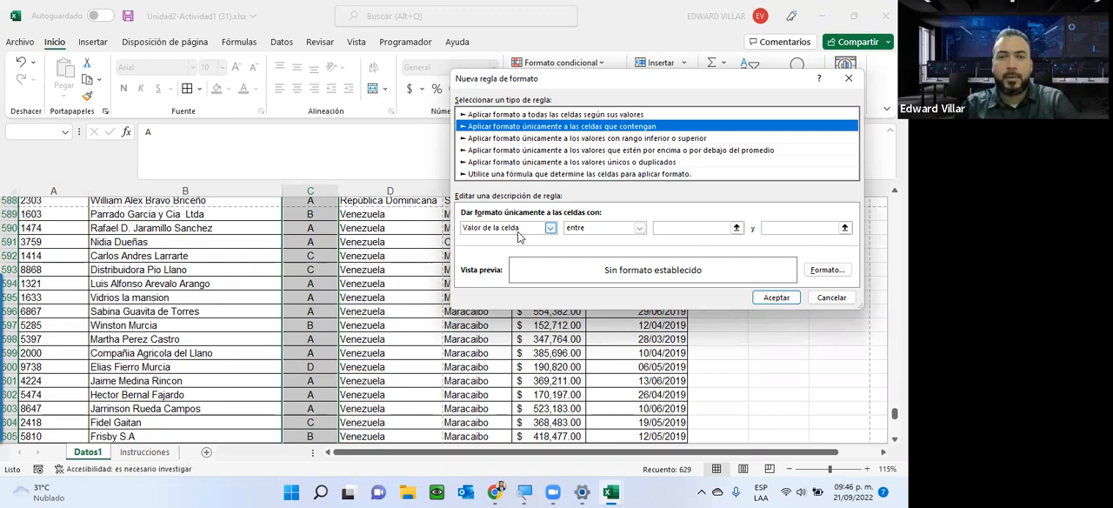
pyautogui.click(619, 228)
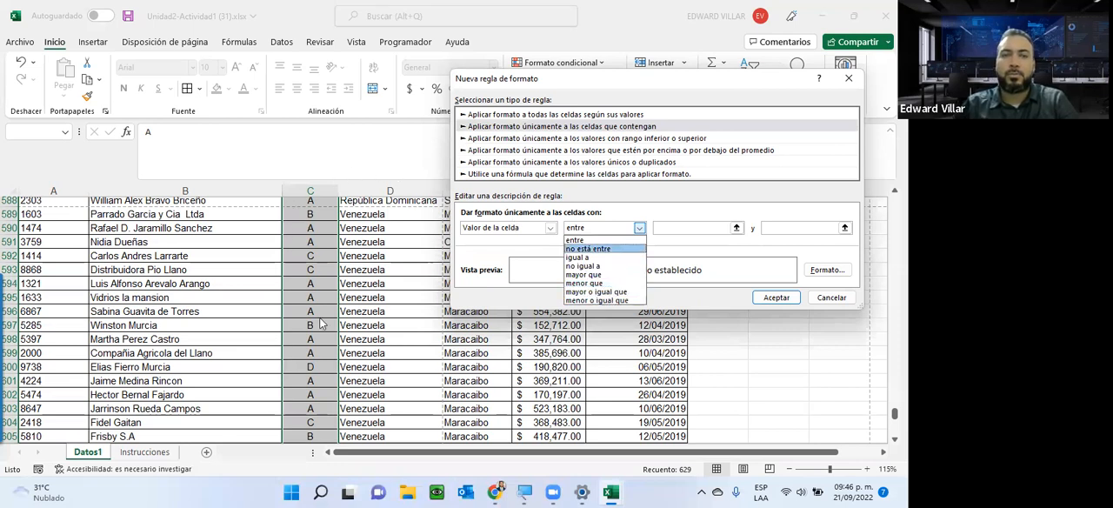
pyautogui.click(550, 229)
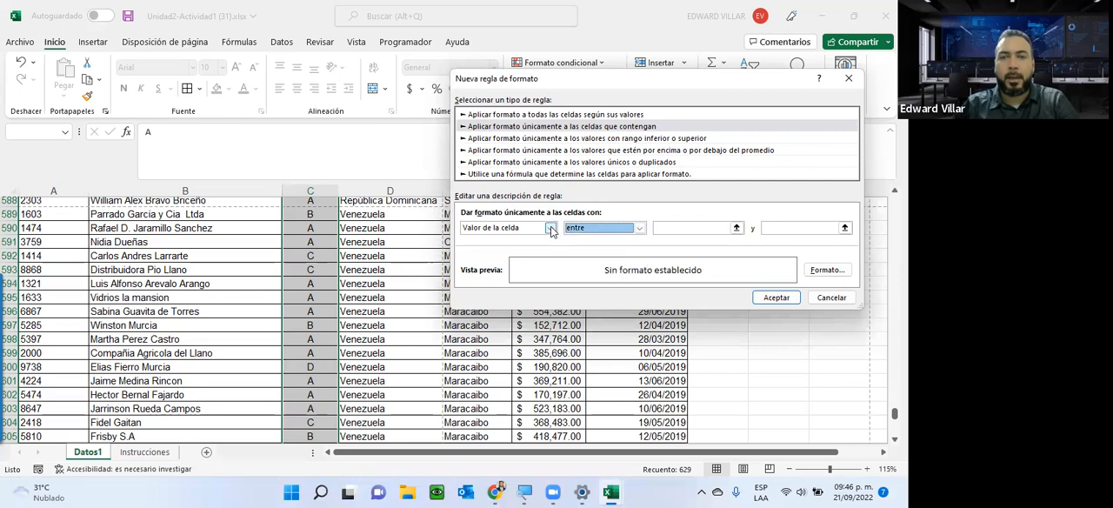
pyautogui.click(550, 229)
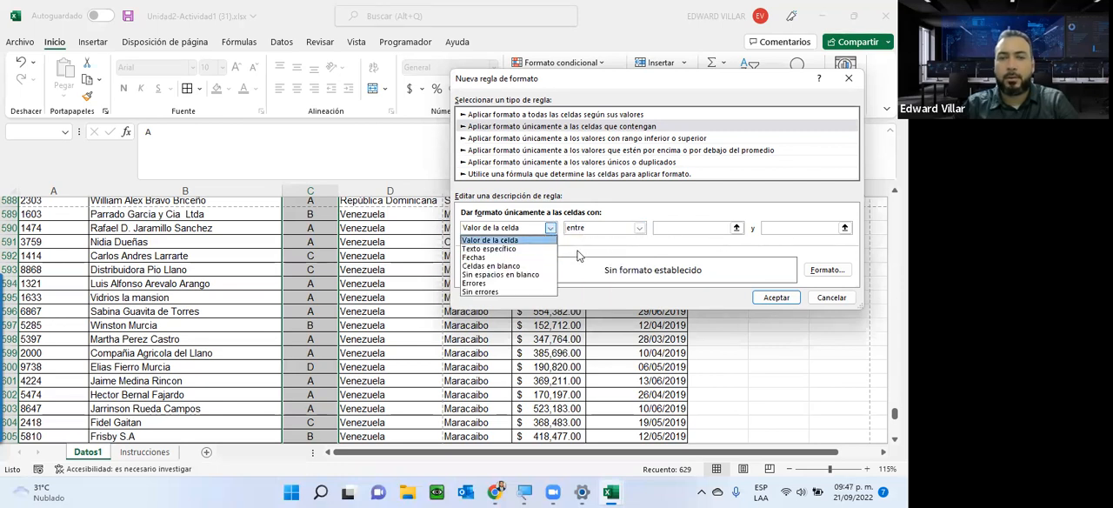
pyautogui.click(489, 248)
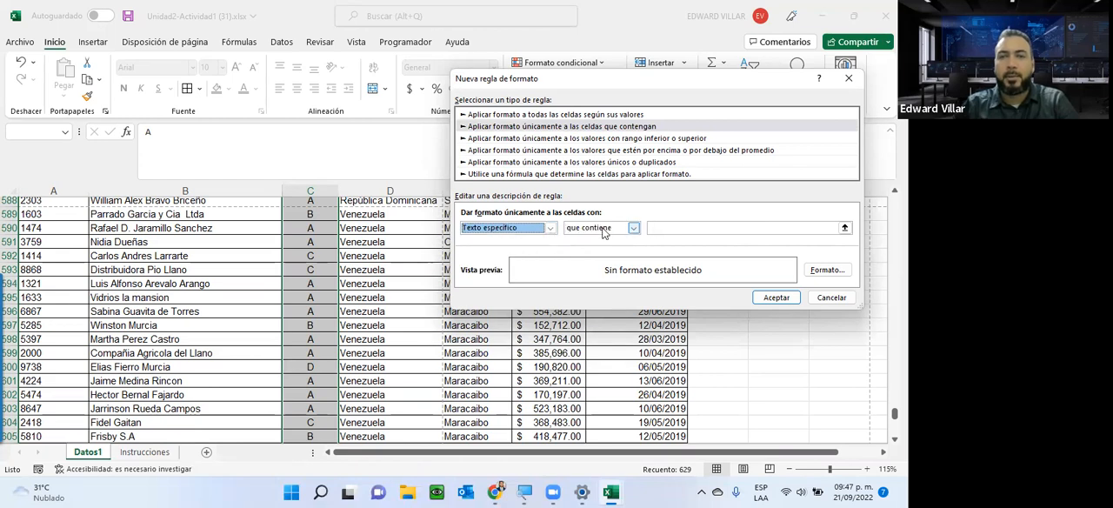
pyautogui.click(606, 230)
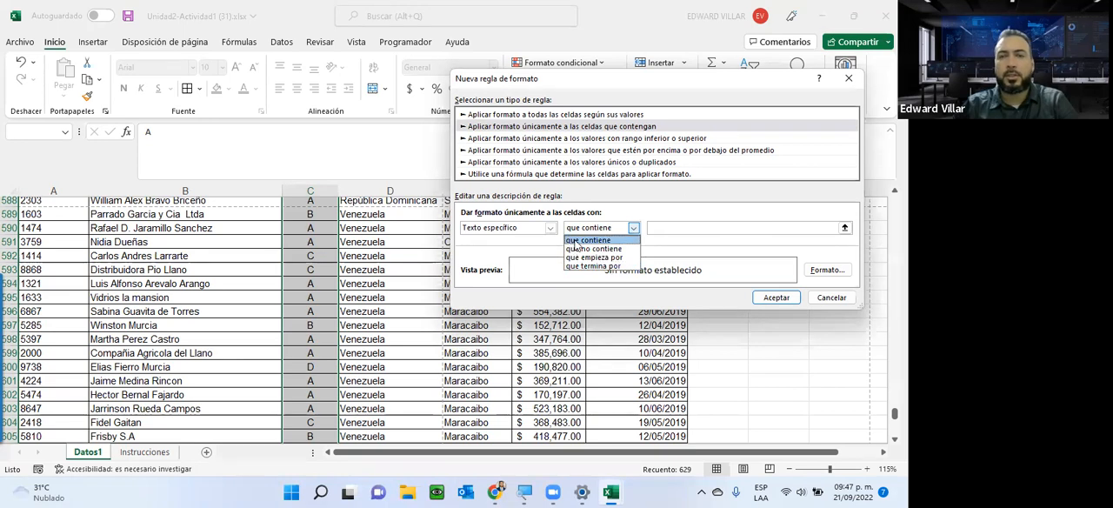
pyautogui.click(576, 242)
pyautogui.click(690, 227)
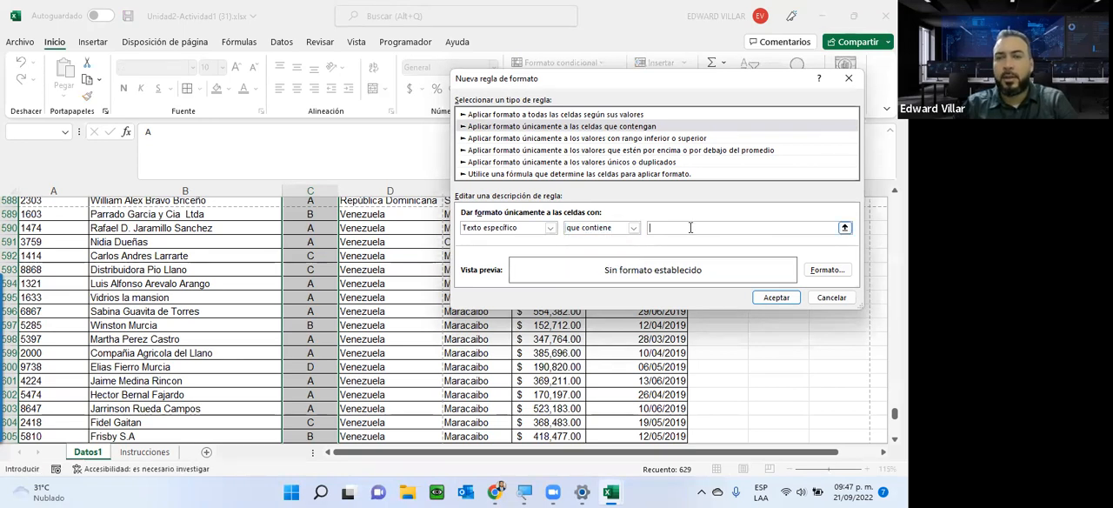
pyautogui.write('A')
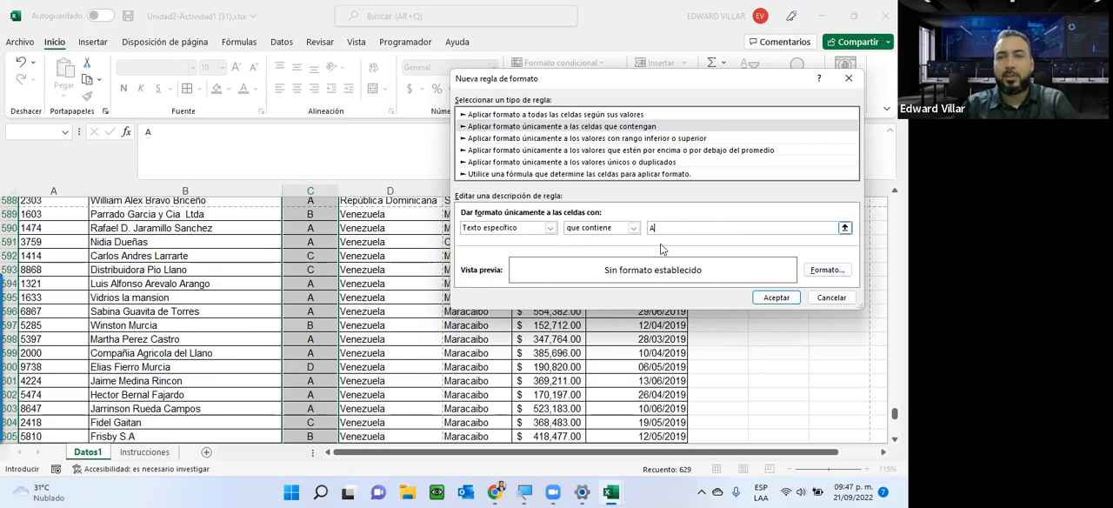
# Give the rule a bold red font without fill, apply it to the Clase column and check the formatted cells.
pyautogui.click(815, 271)
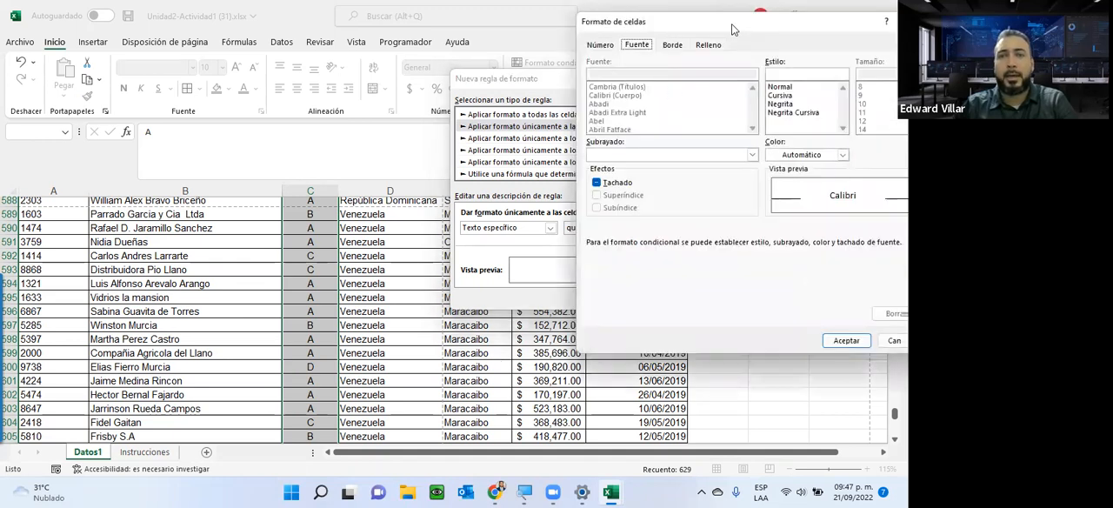
pyautogui.moveTo(731, 29); pyautogui.dragTo(391, 17)
pyautogui.click(442, 92)
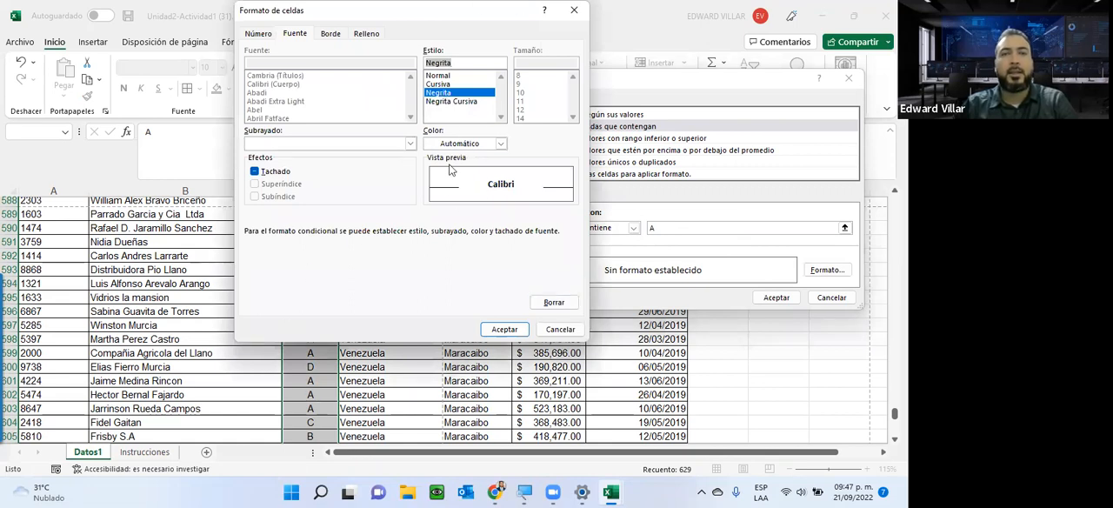
pyautogui.click(440, 145)
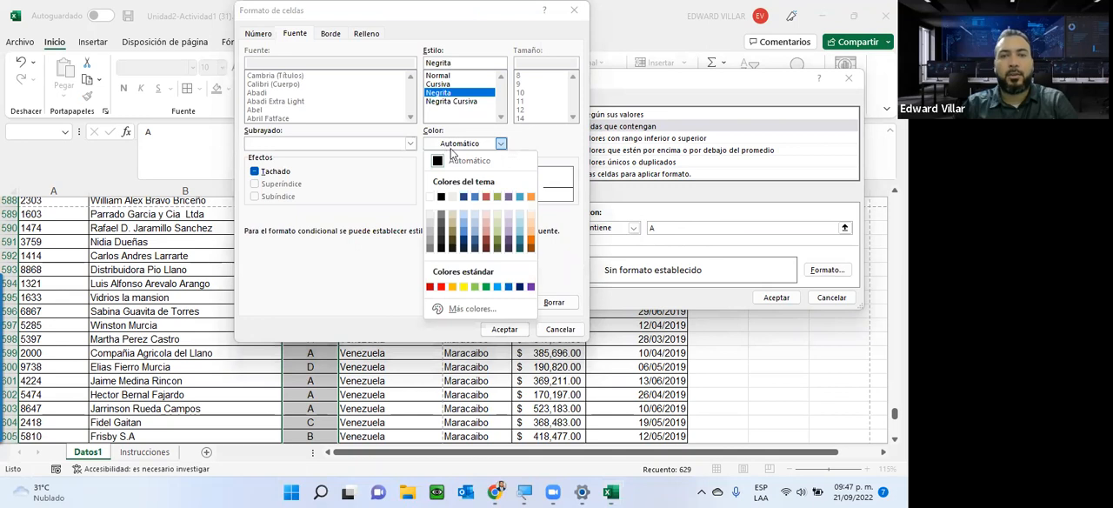
pyautogui.click(442, 288)
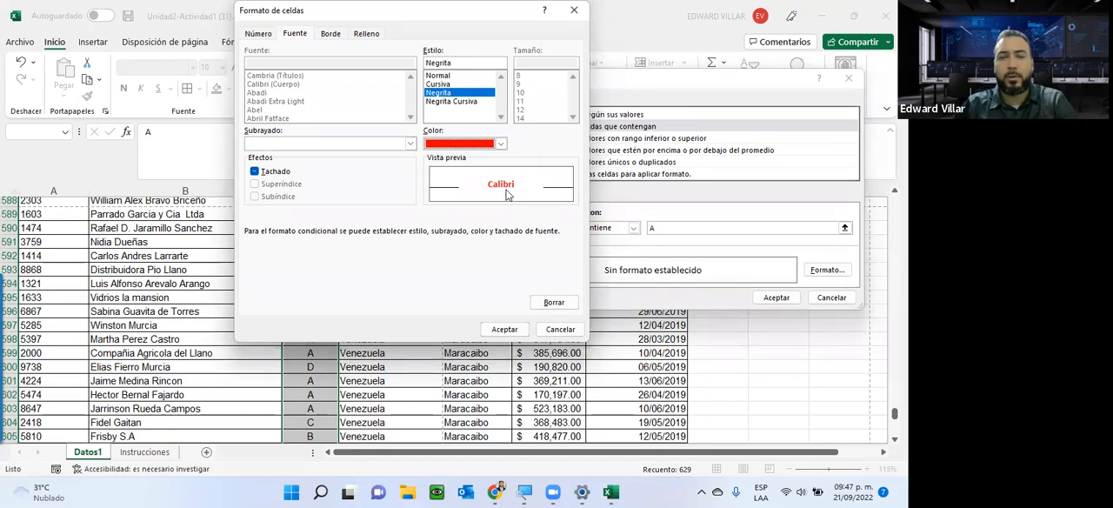
pyautogui.click(330, 34)
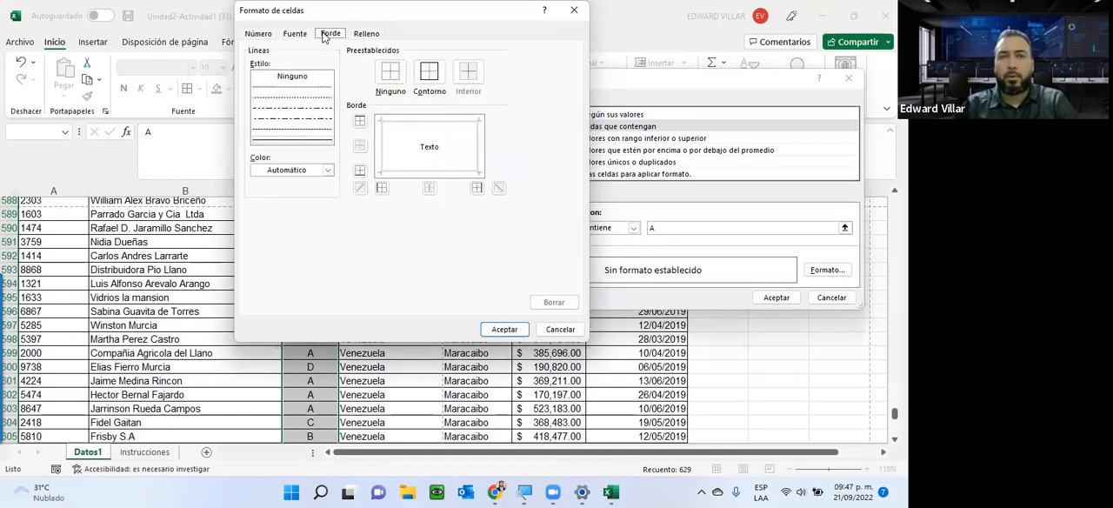
pyautogui.click(366, 34)
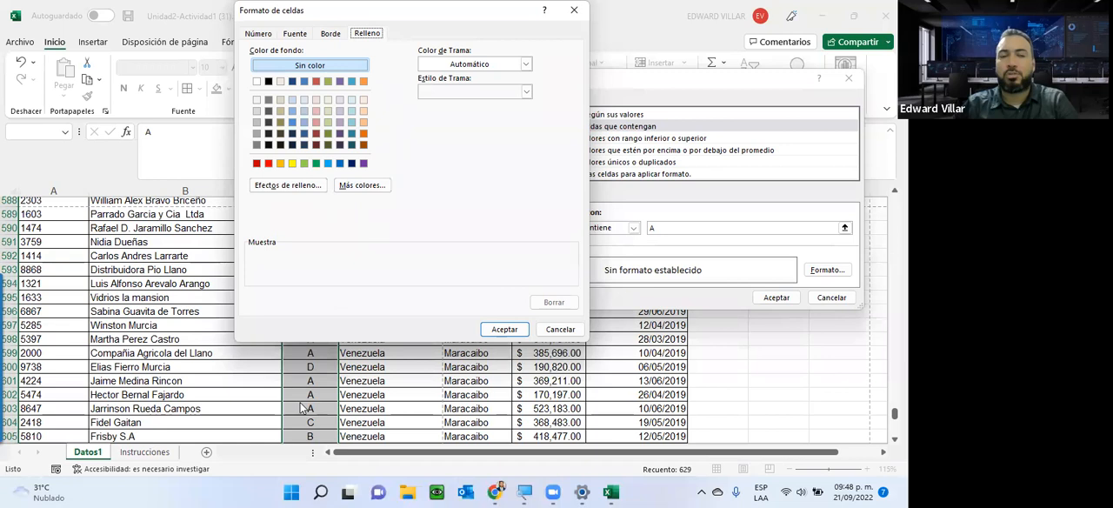
pyautogui.click(505, 329)
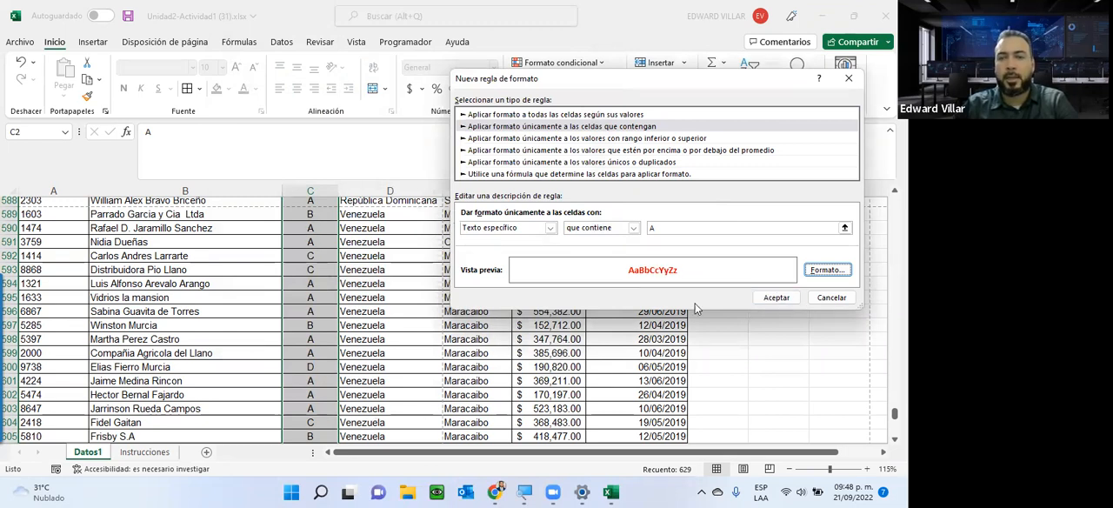
pyautogui.click(769, 298)
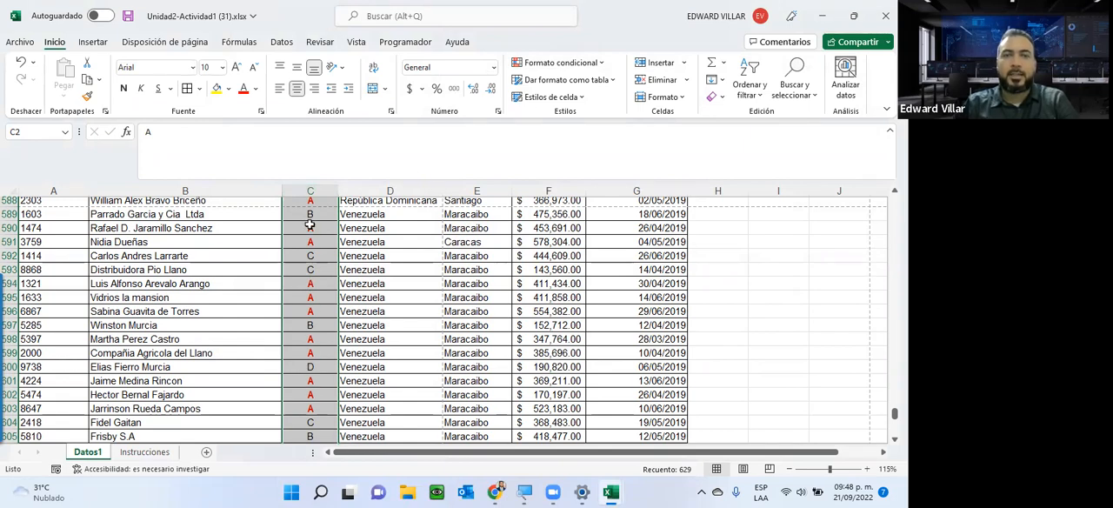
pyautogui.scroll(16, 308, 295)
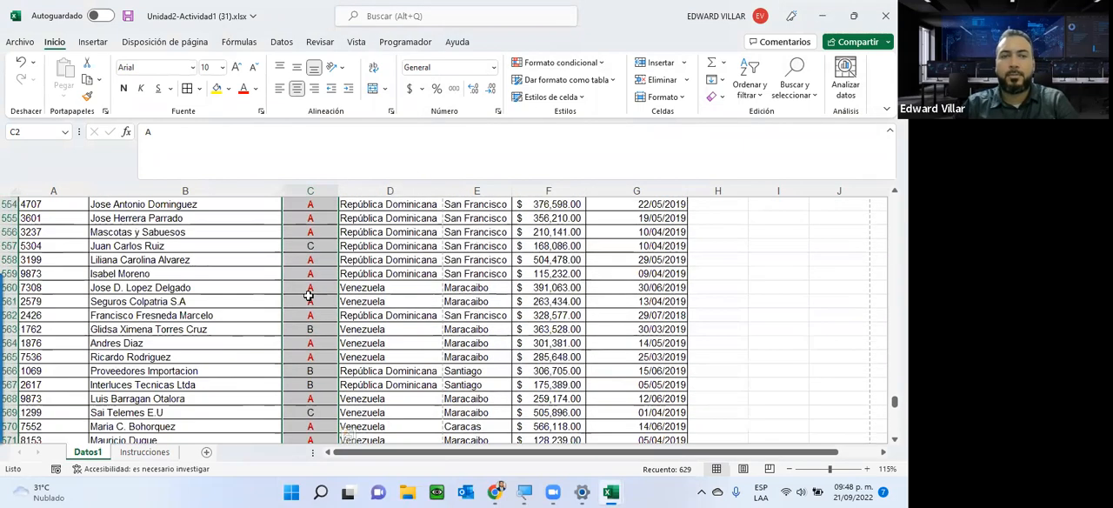
pyautogui.scroll(18, 309, 295)
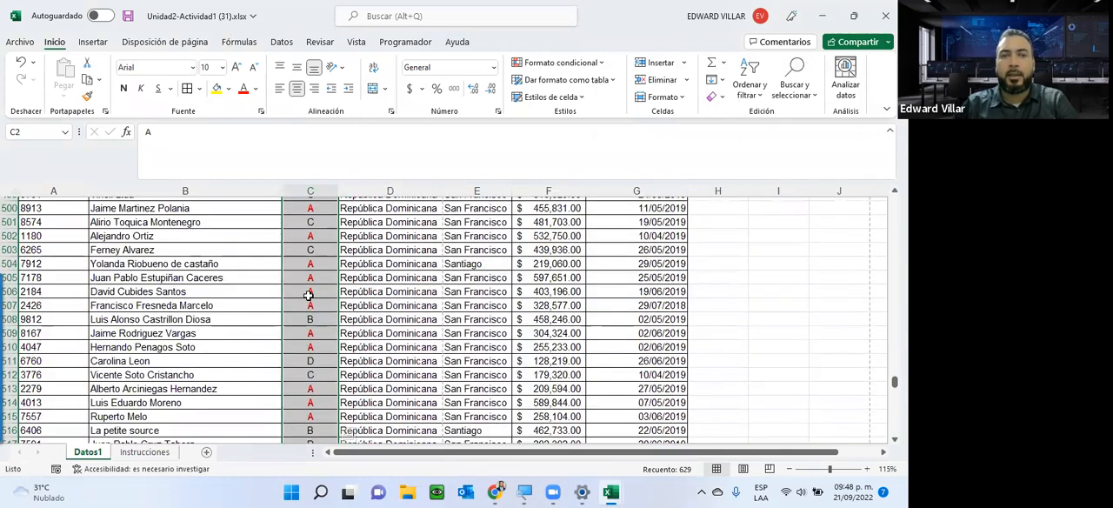
# Create a new conditional formatting rule for the Clase column that formats only cells whose specific text contains (Texto específico, que contiene) B.
pyautogui.scroll(16, 309, 296)
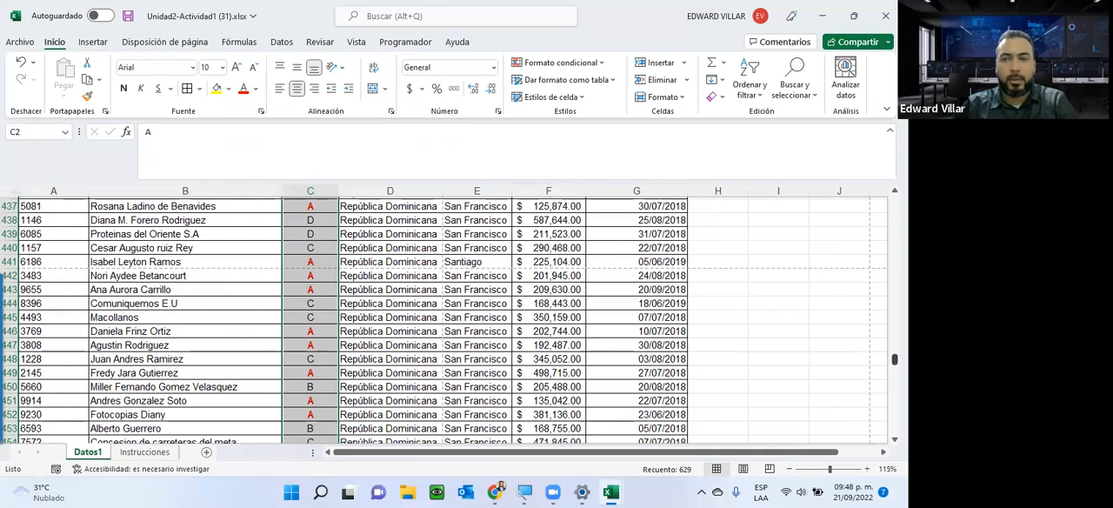
pyautogui.moveTo(894, 359); pyautogui.dragTo(894, 200)
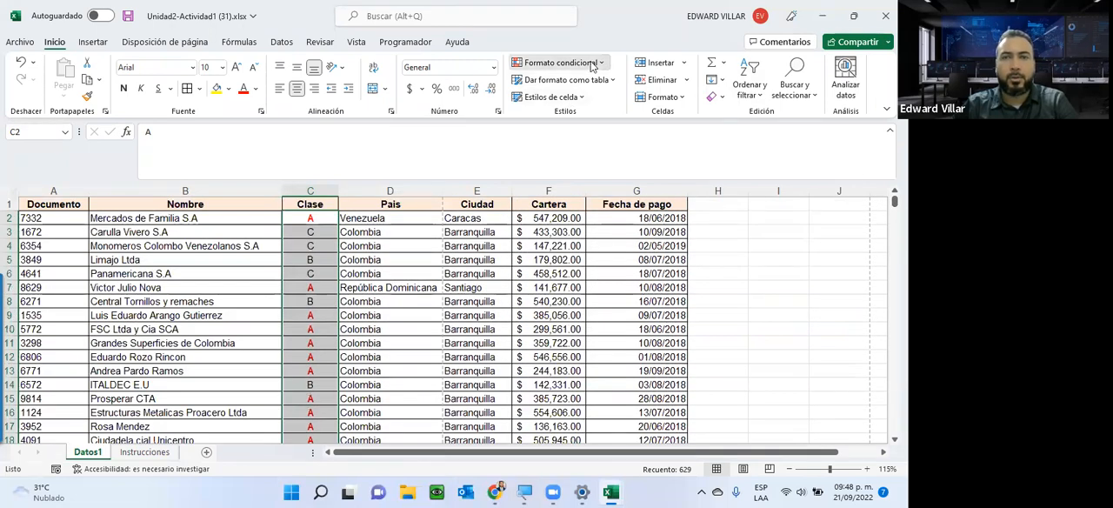
pyautogui.click(561, 62)
pyautogui.click(558, 244)
pyautogui.click(586, 112)
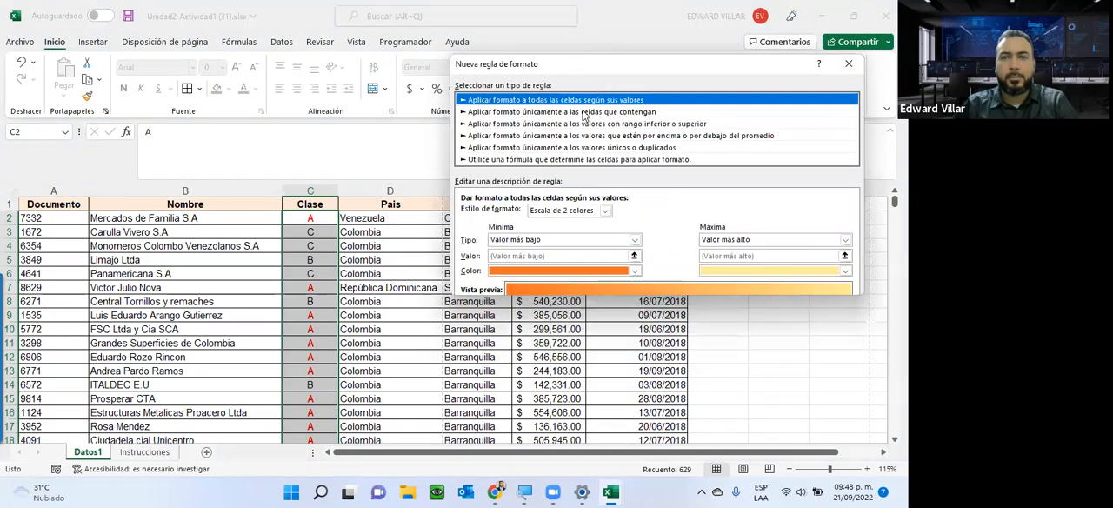
pyautogui.click(524, 214)
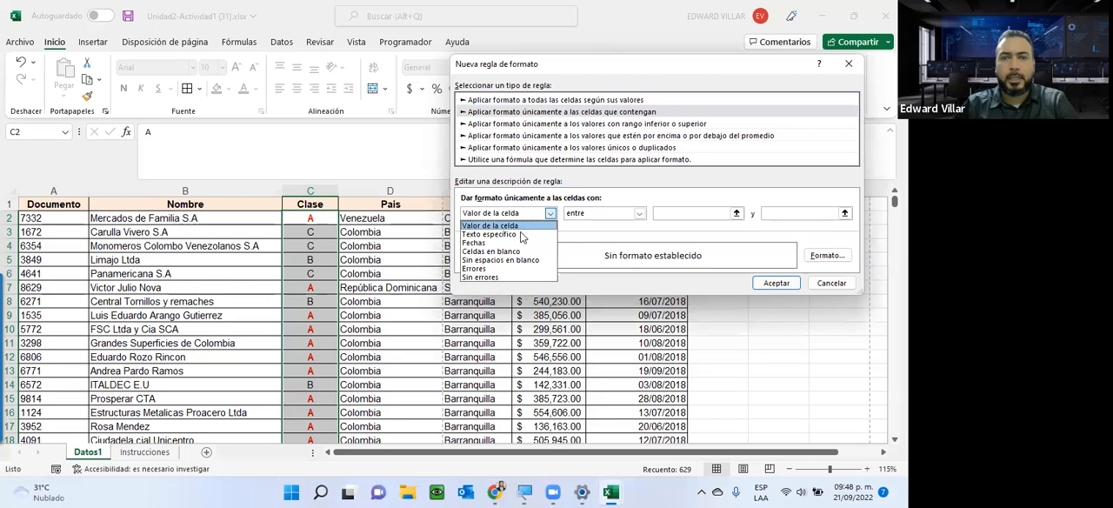
pyautogui.click(522, 235)
pyautogui.click(661, 215)
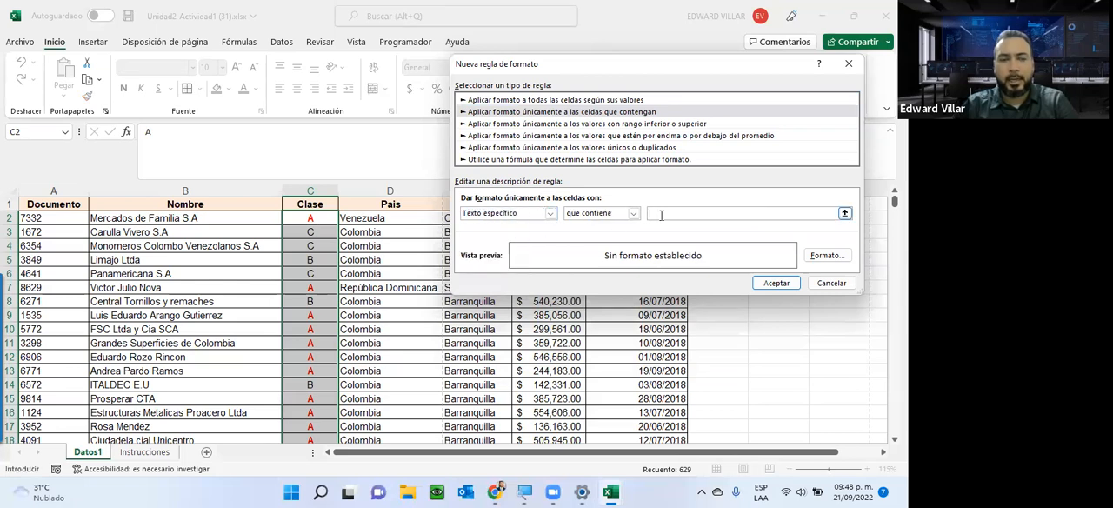
# Give the letter B rule a bold (Negrita) font in standard blue and apply it to the Clase column.
pyautogui.click(827, 254)
pyautogui.click(540, 33)
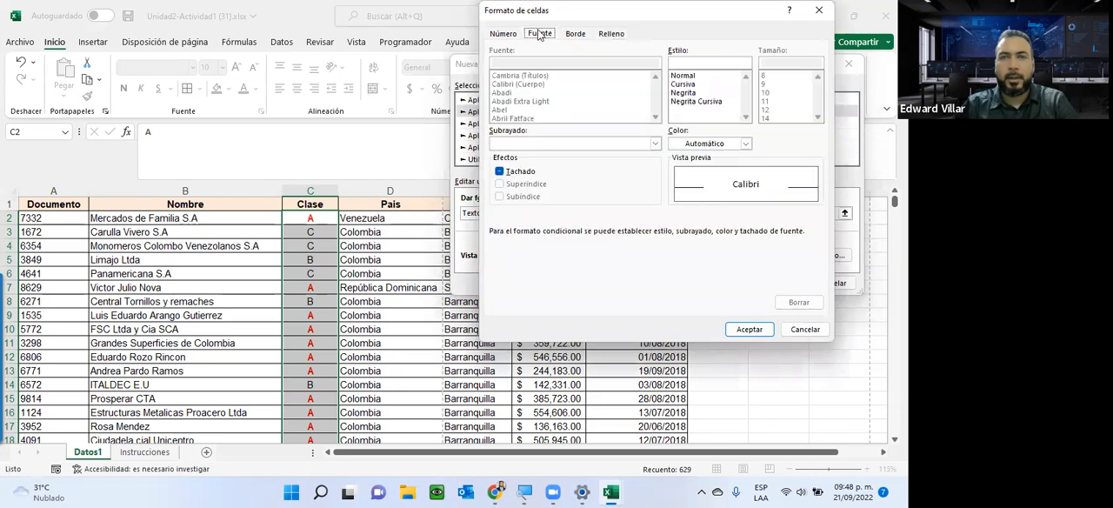
pyautogui.click(692, 93)
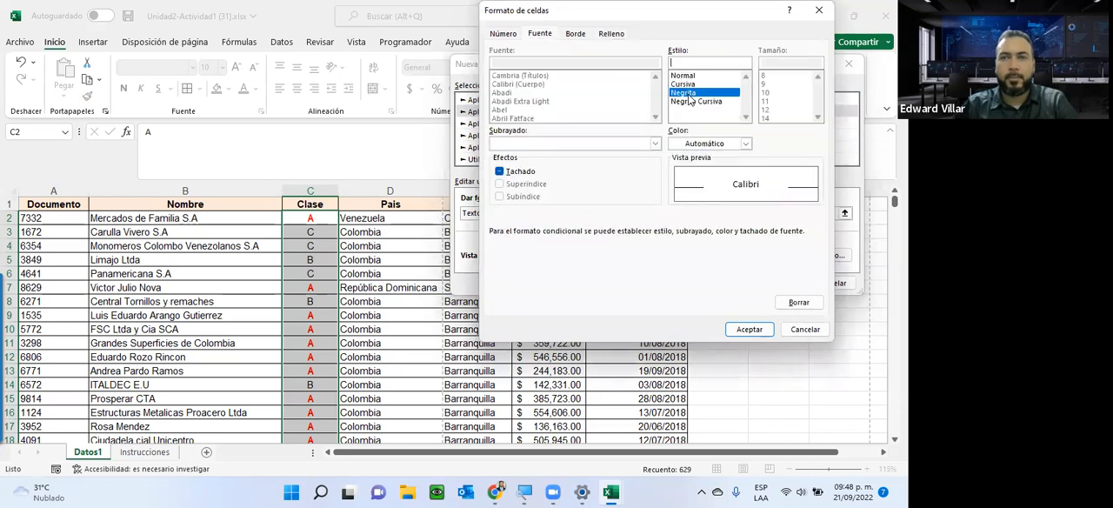
pyautogui.click(692, 144)
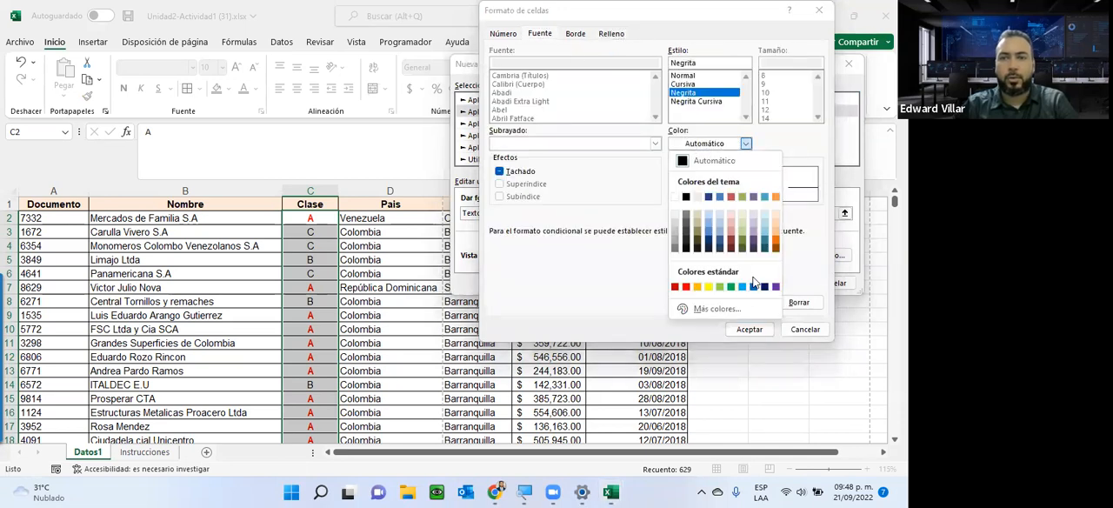
pyautogui.click(752, 287)
pyautogui.click(749, 331)
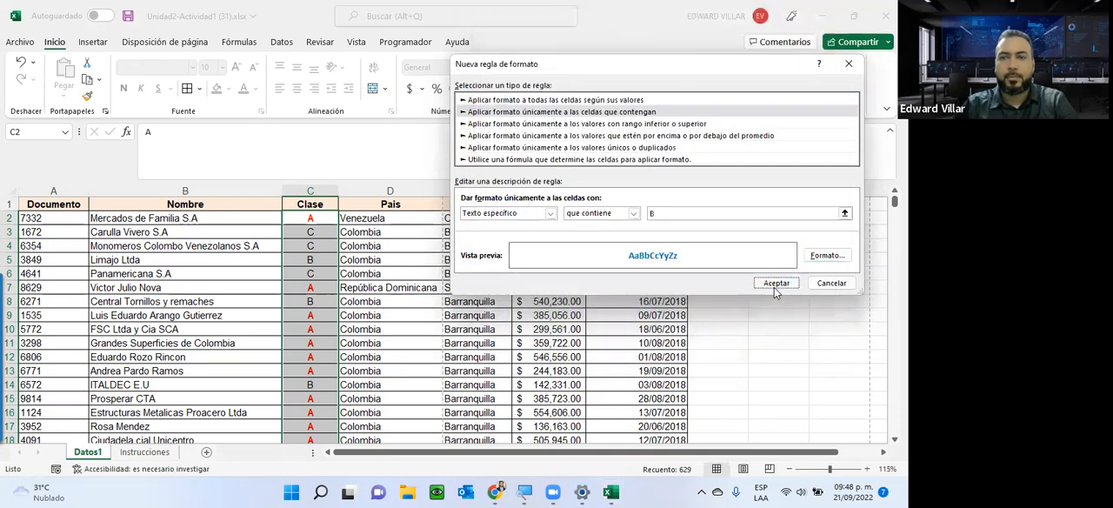
pyautogui.click(775, 285)
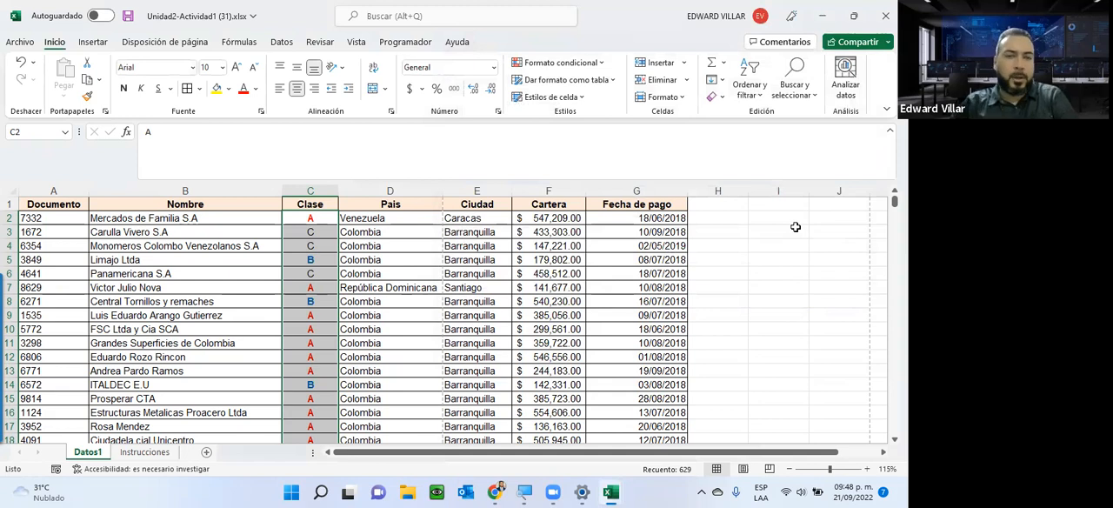
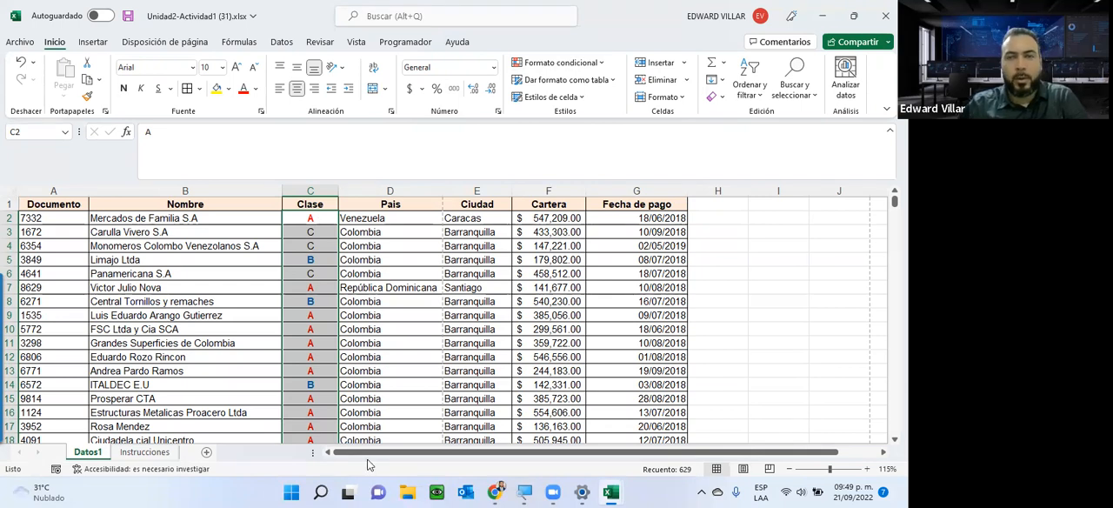
# Duplicate the letter B rule in the Clase column's conditional formatting rules manager and set the copy's specific text to C.
pyautogui.click(603, 66)
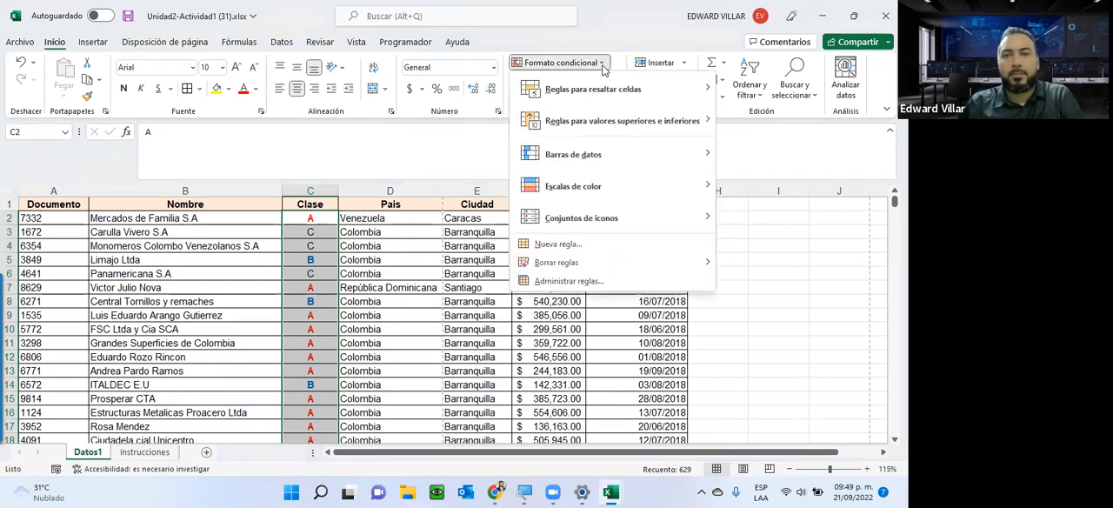
pyautogui.click(570, 282)
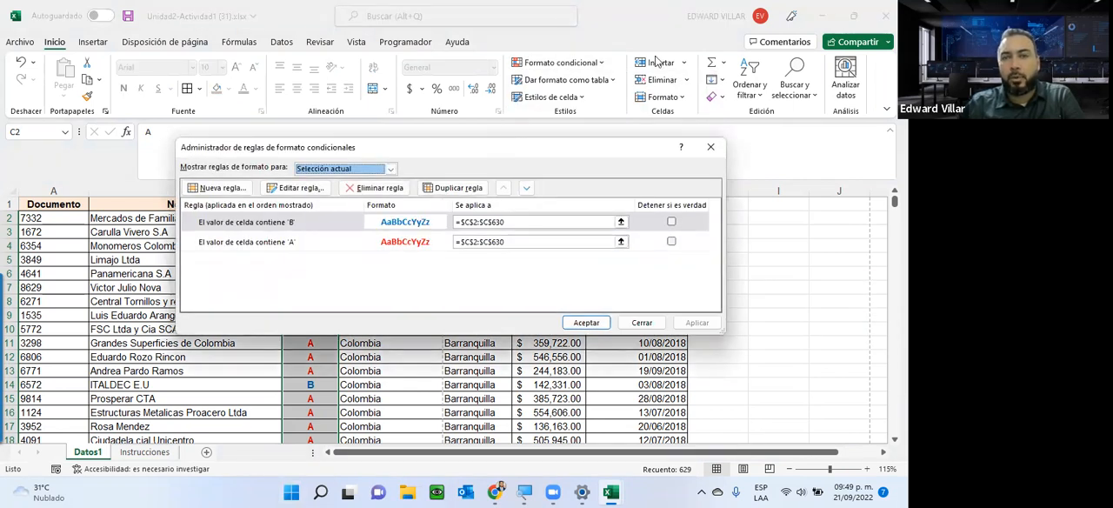
pyautogui.moveTo(499, 150); pyautogui.dragTo(671, 55)
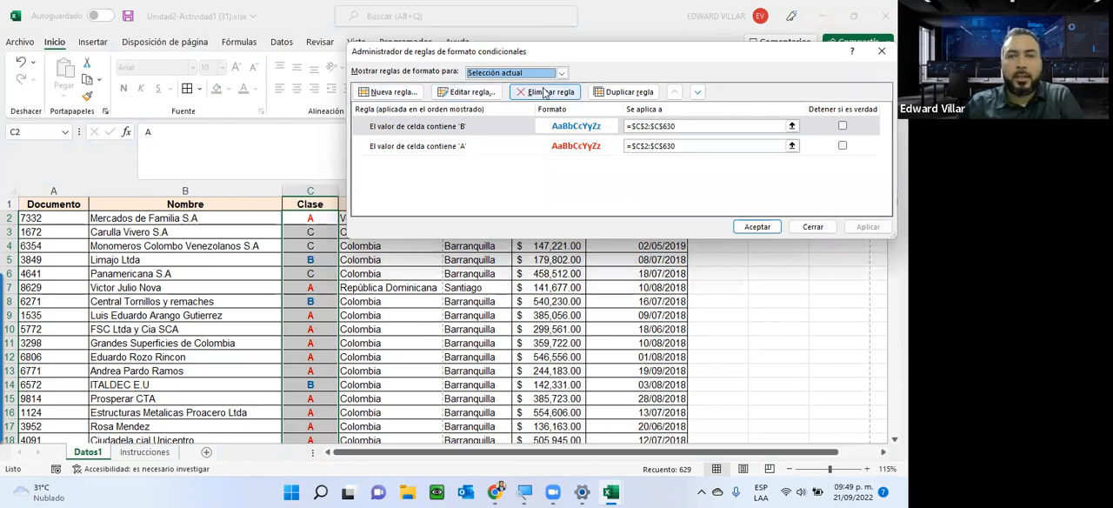
pyautogui.click(437, 127)
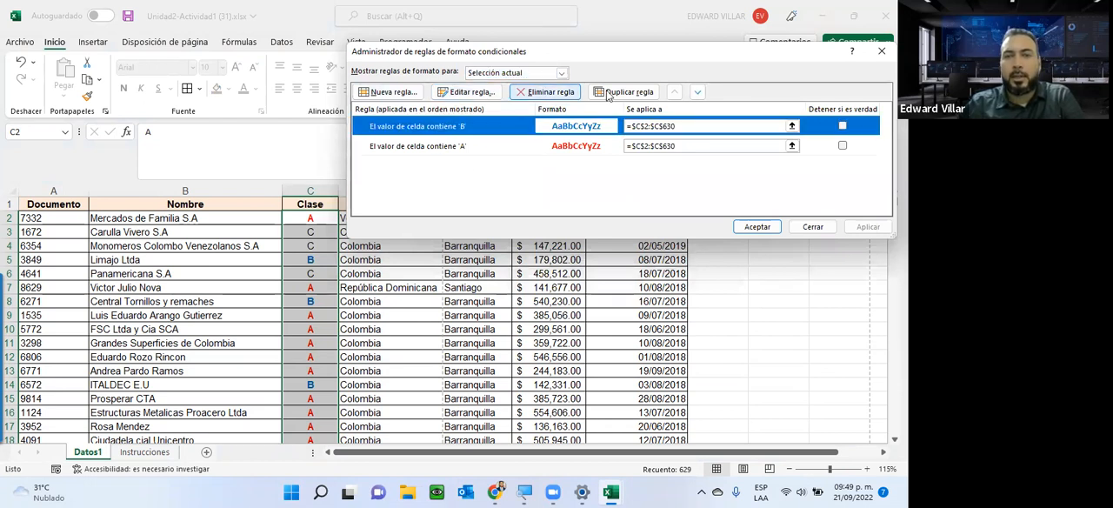
pyautogui.click(625, 96)
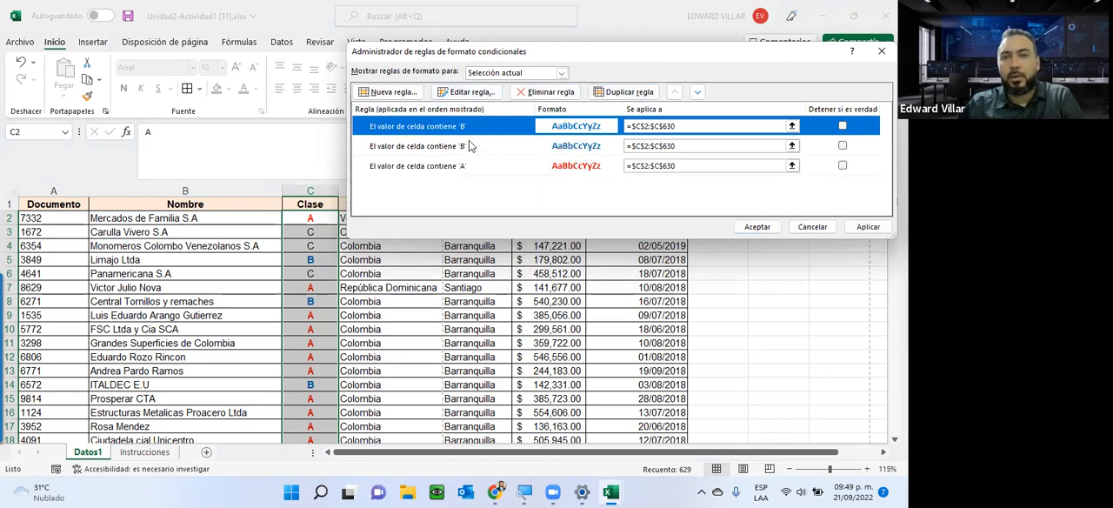
pyautogui.click(468, 93)
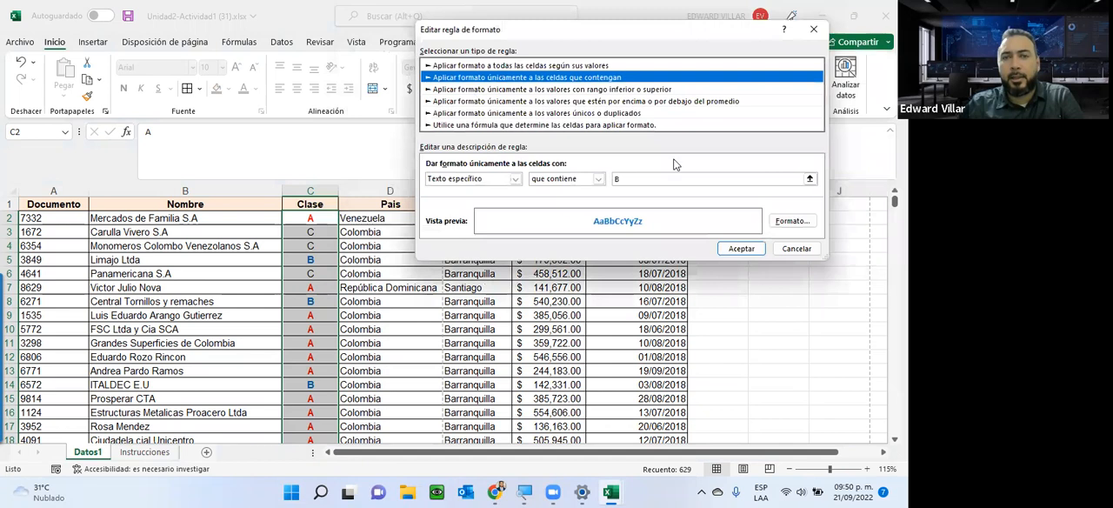
pyautogui.write('C')
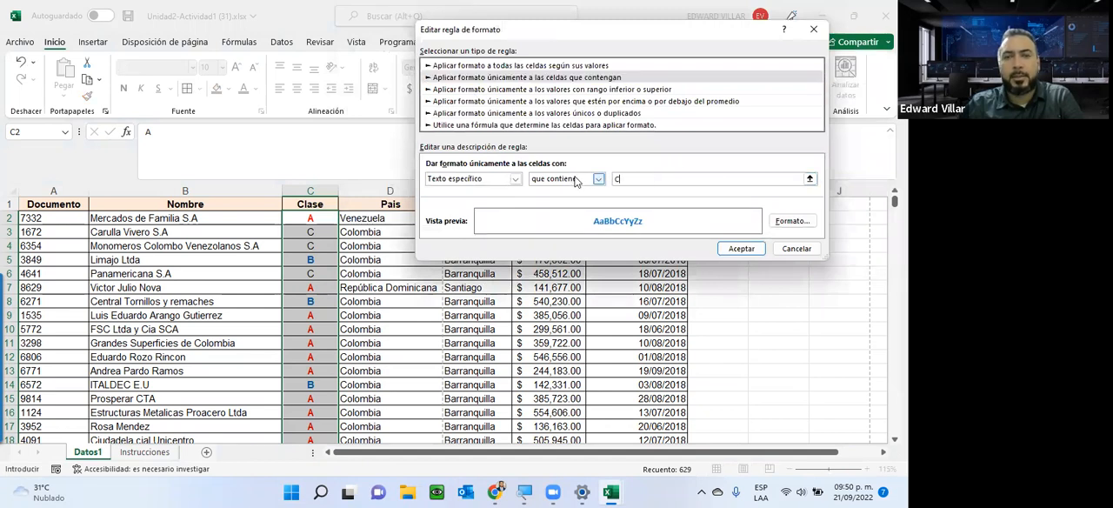
# Give the letter C rule a standard green font and apply it to the Clase column.
pyautogui.click(802, 222)
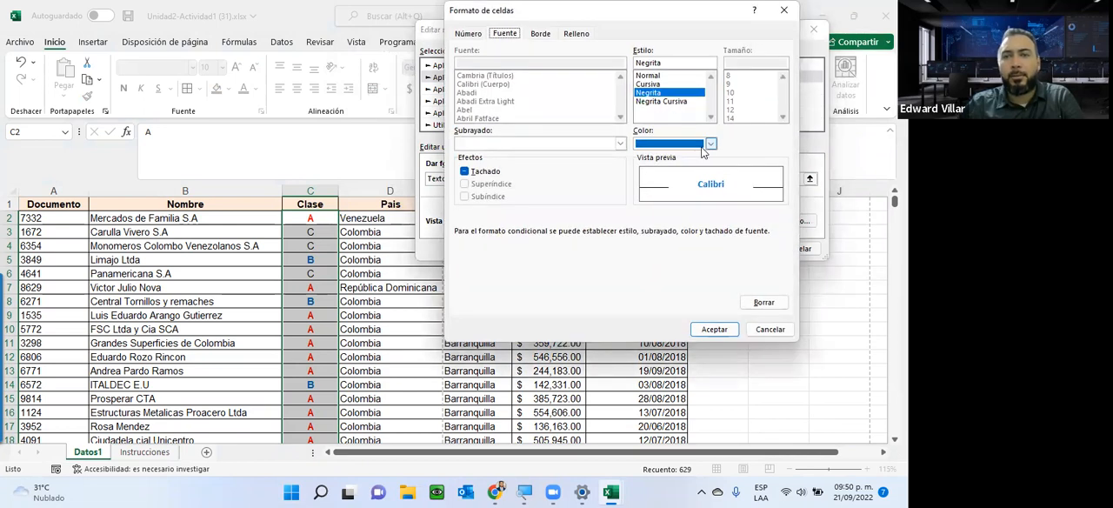
pyautogui.click(706, 147)
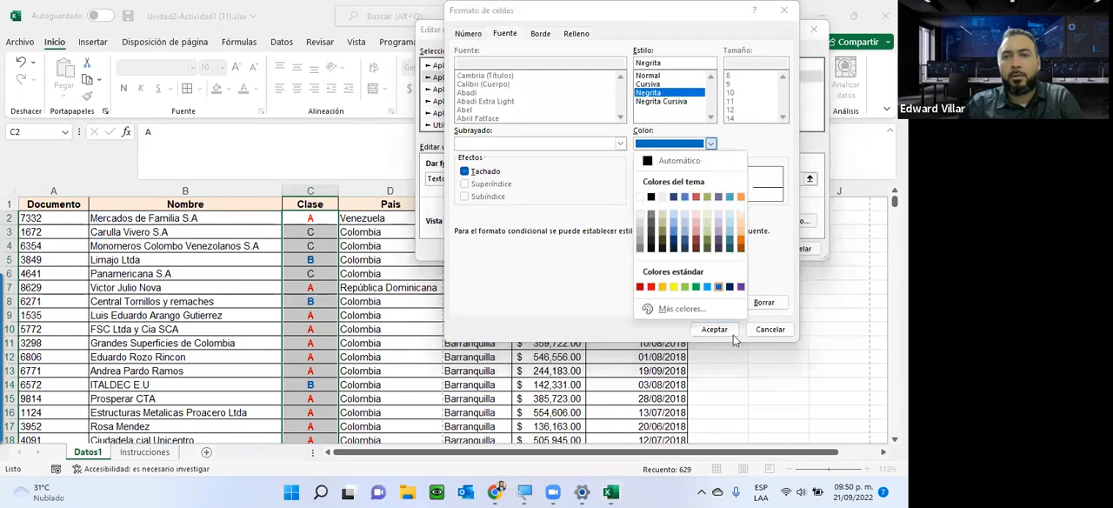
pyautogui.click(700, 288)
pyautogui.click(715, 330)
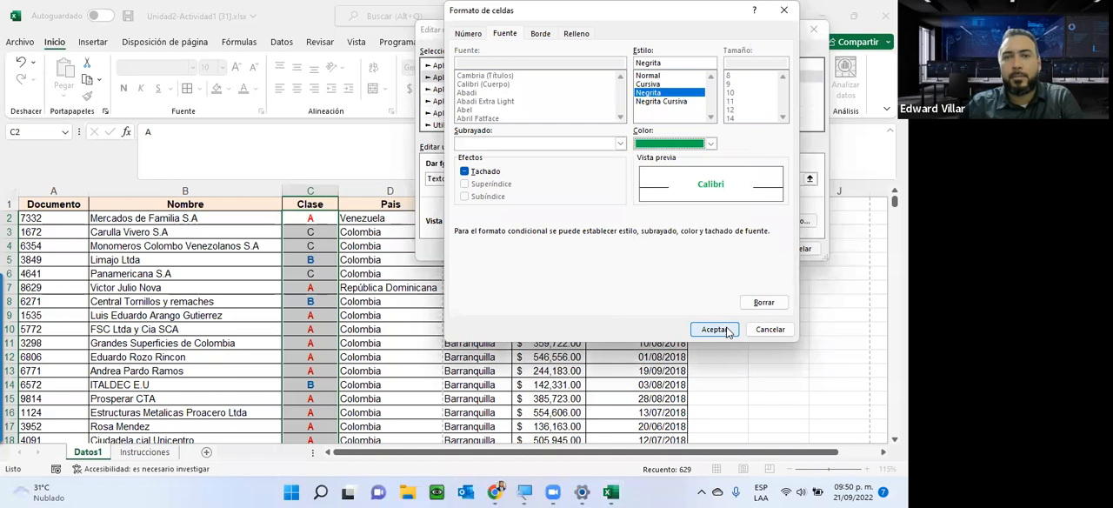
pyautogui.click(727, 332)
pyautogui.click(742, 249)
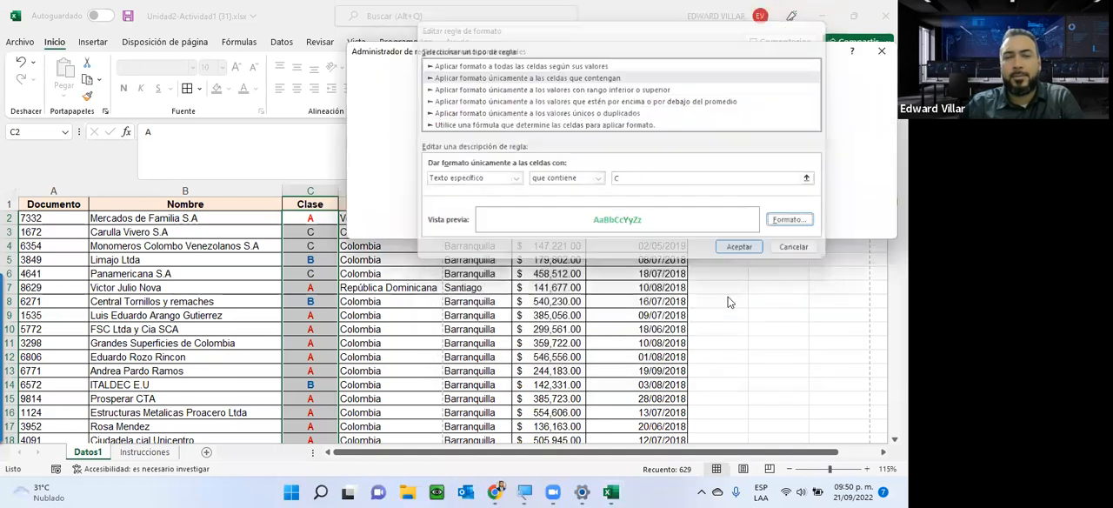
pyautogui.click(867, 227)
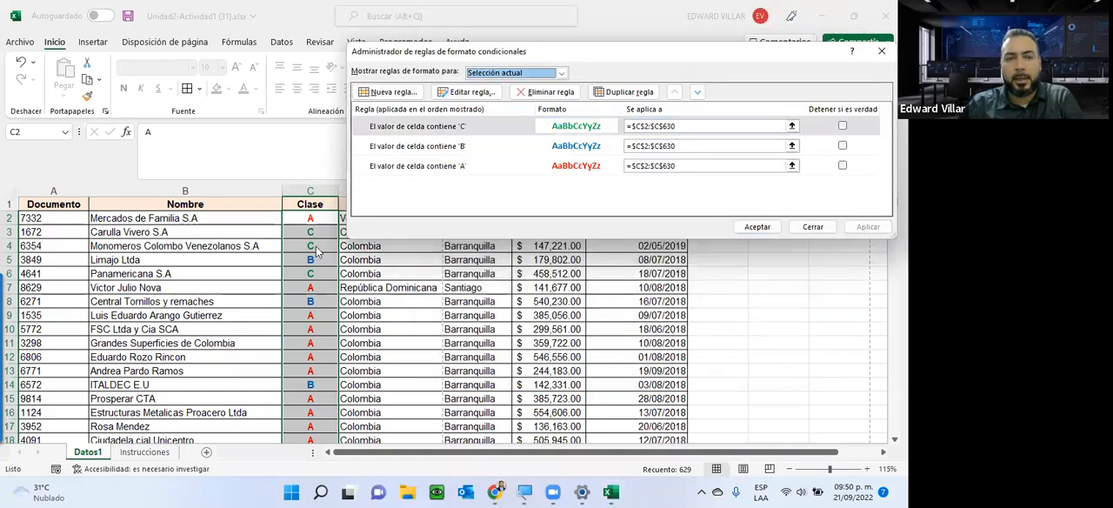
# Duplicate the letter C rule as a letter D rule with a standard orange font, apply it and check the Clase column.
pyautogui.click(621, 92)
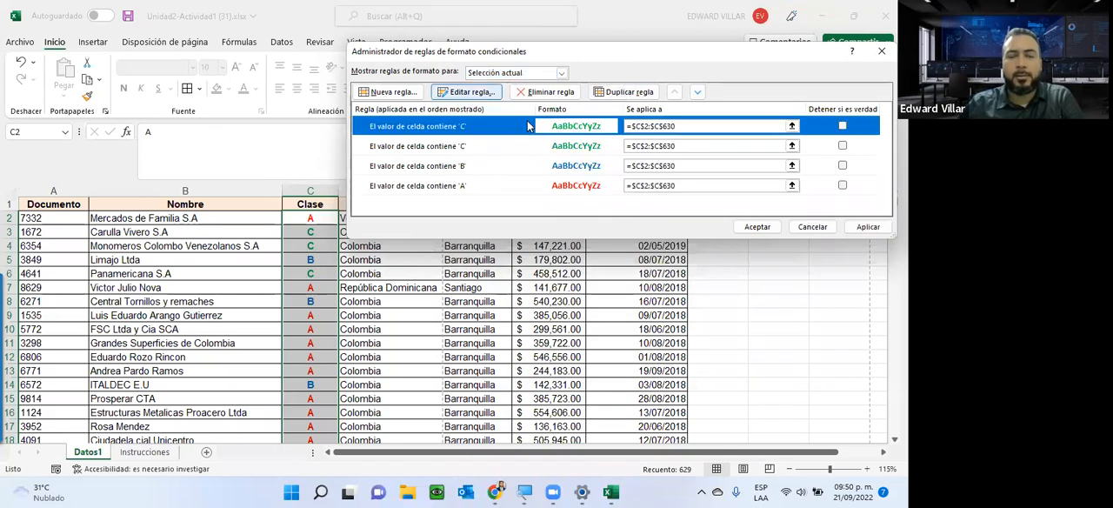
pyautogui.click(470, 92)
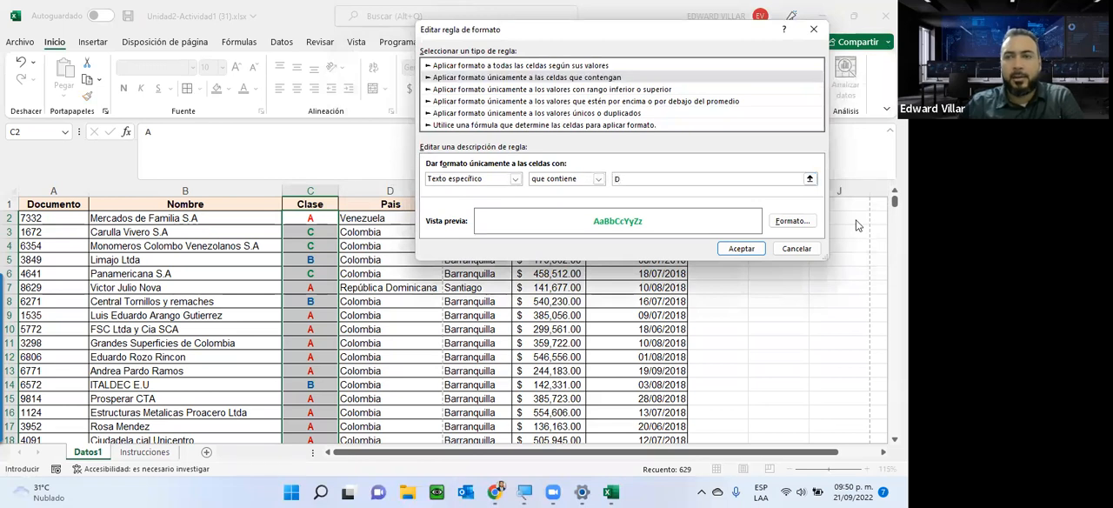
pyautogui.click(784, 220)
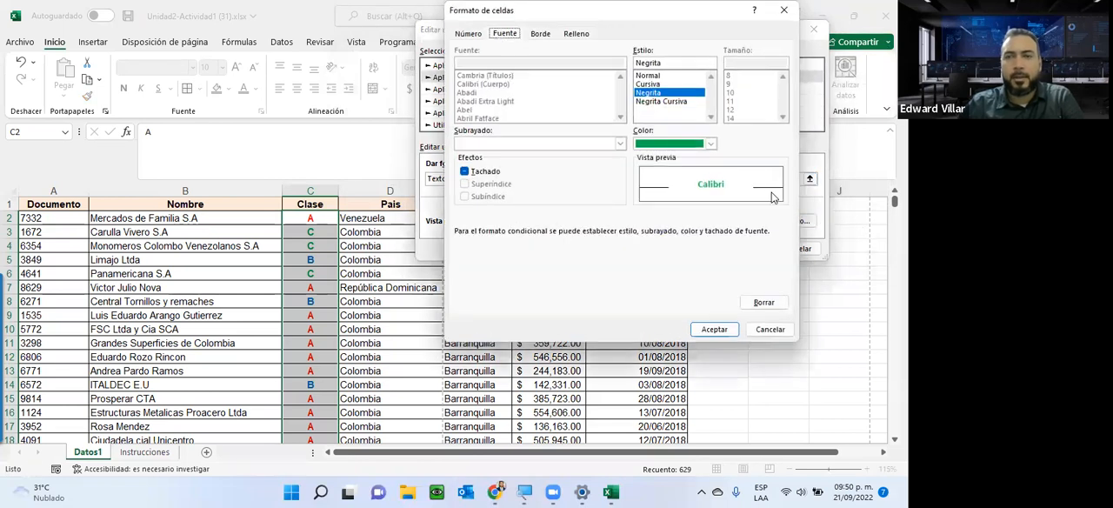
pyautogui.click(711, 143)
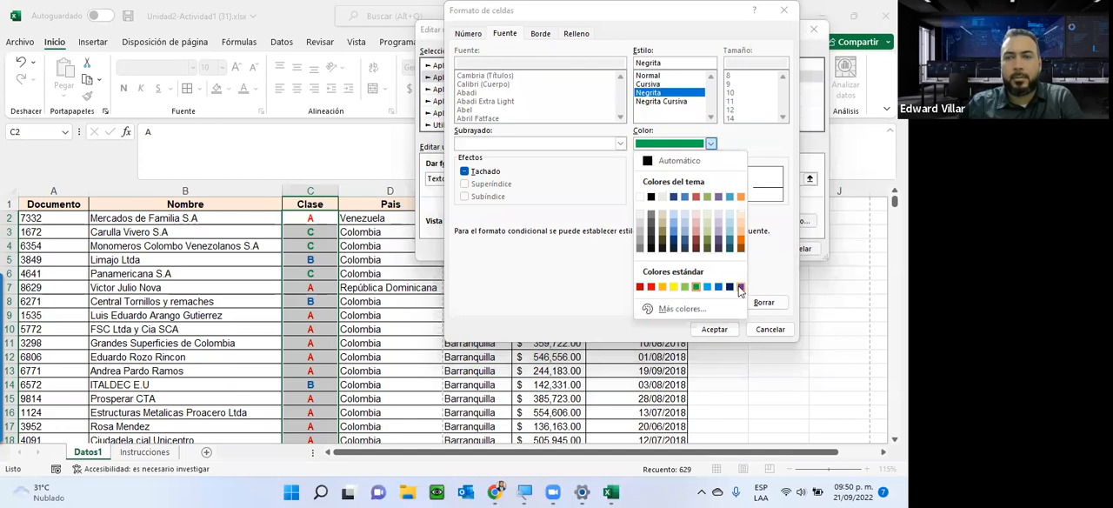
pyautogui.click(664, 287)
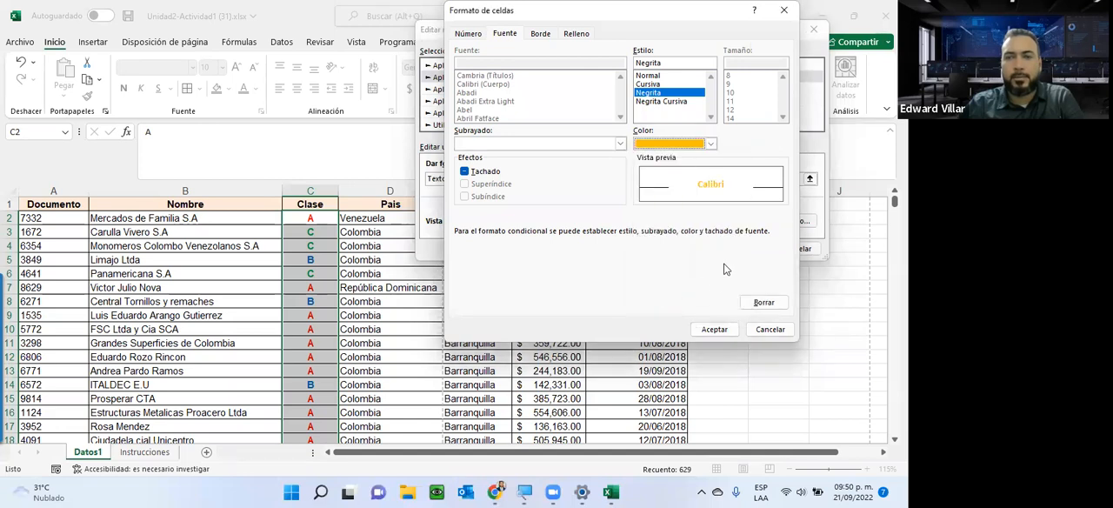
pyautogui.click(713, 329)
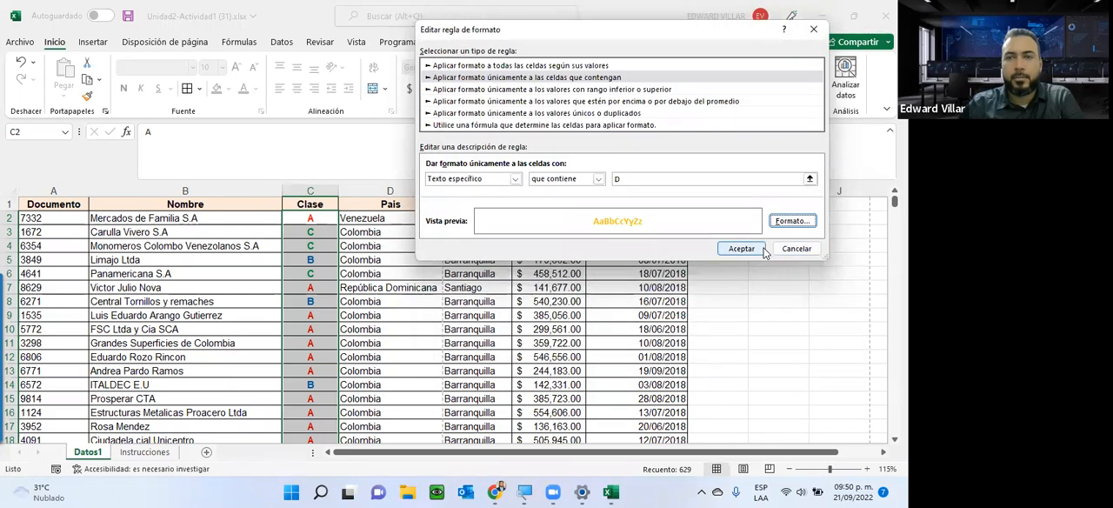
pyautogui.click(750, 248)
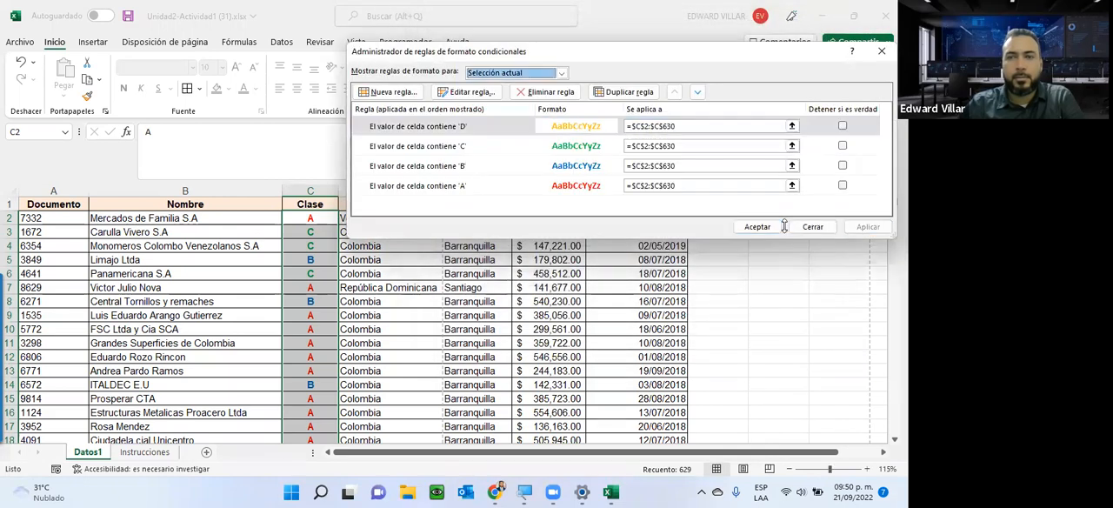
pyautogui.click(757, 226)
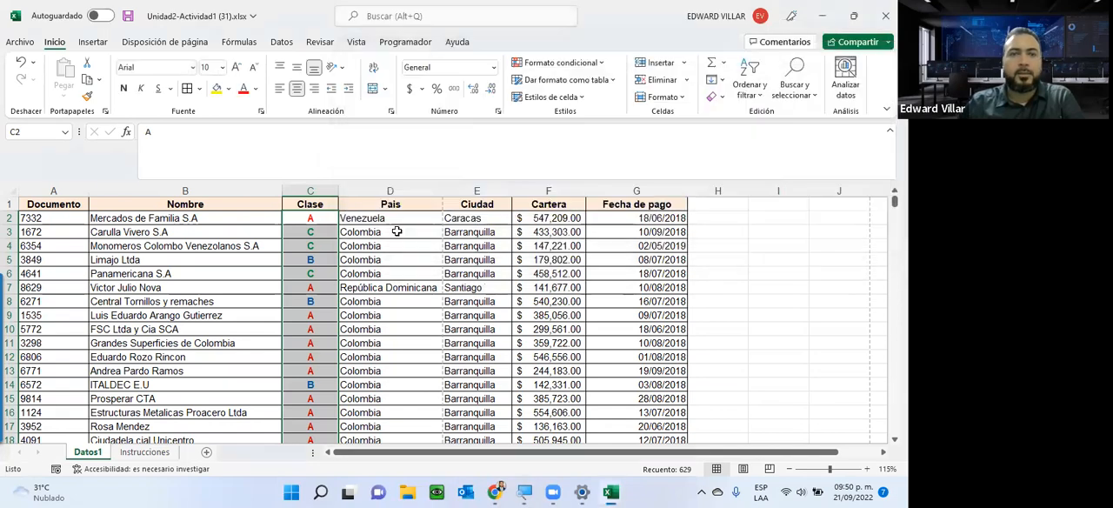
pyautogui.click(382, 273)
pyautogui.scroll(-11, 300, 326)
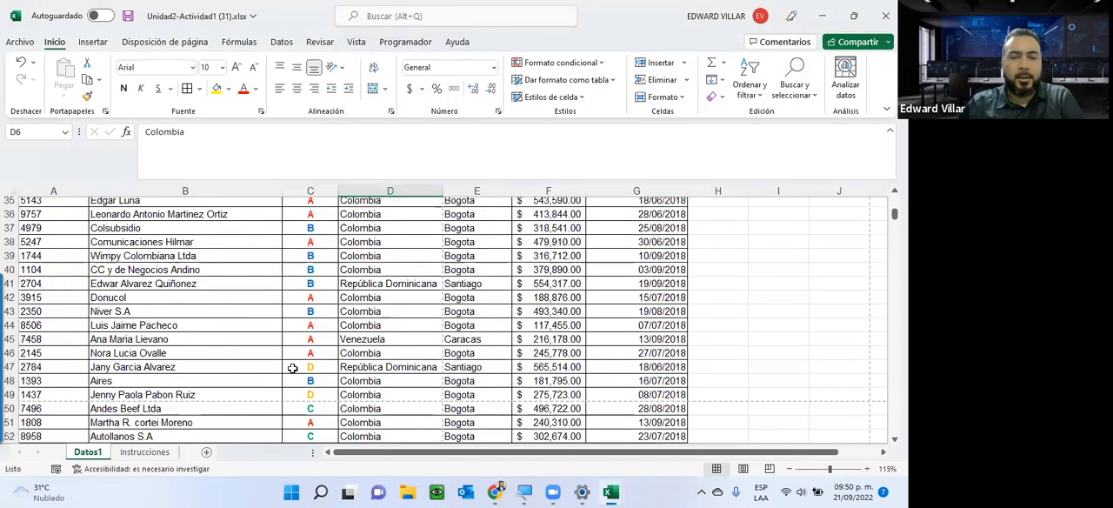
pyautogui.scroll(11, 306, 363)
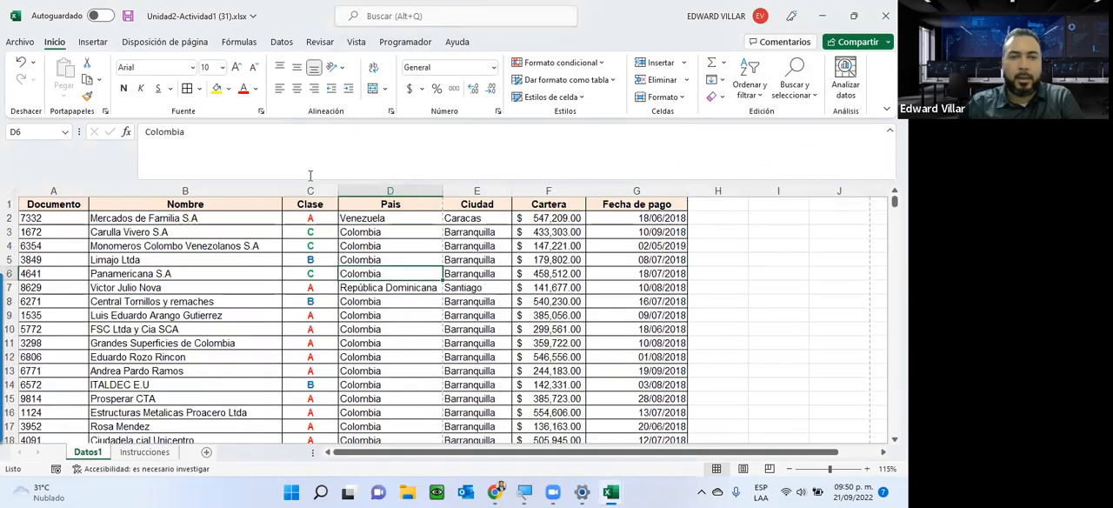
# Test the colour rules by changing the Clase letter in C2 to B and to C.
pyautogui.click(307, 218)
pyautogui.write('B')
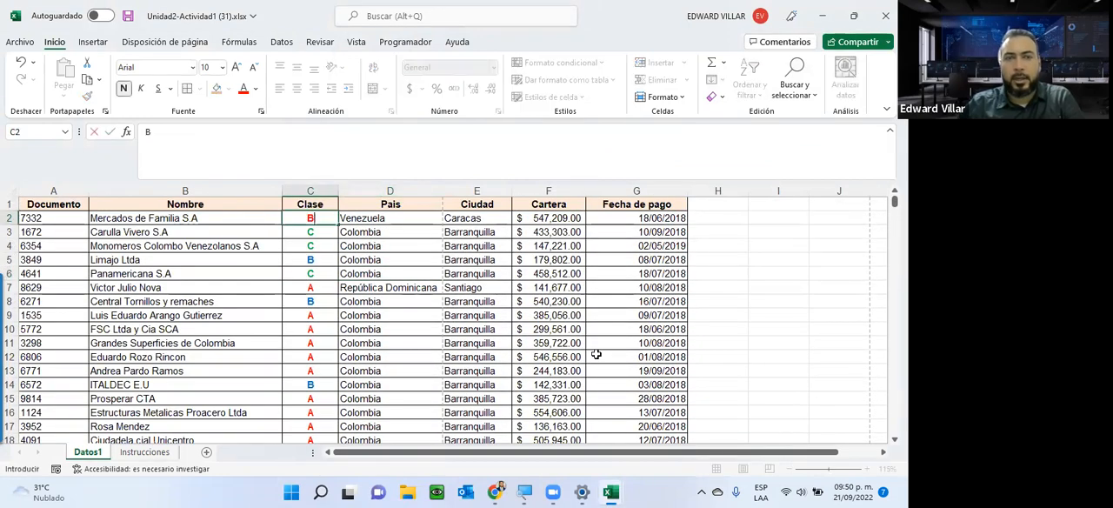
pyautogui.press('Return')
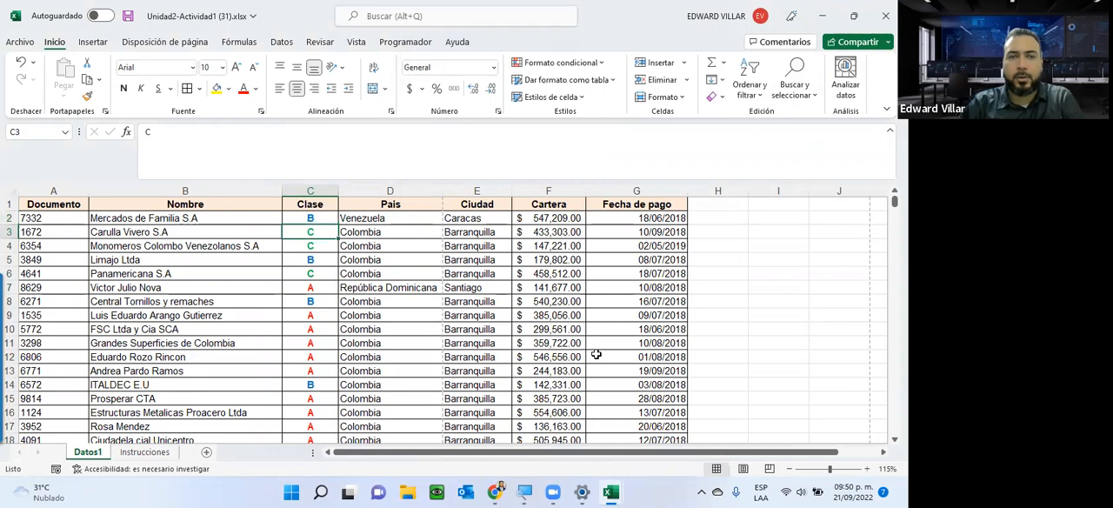
pyautogui.press('Up')
pyautogui.write('C')
pyautogui.press('Return')
pyautogui.press('Up')
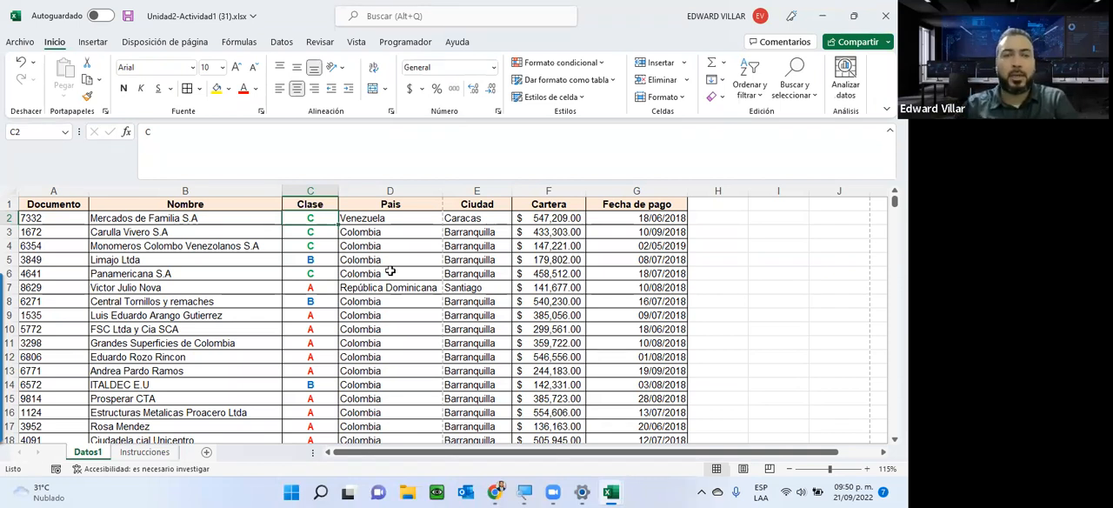
pyautogui.click(327, 273)
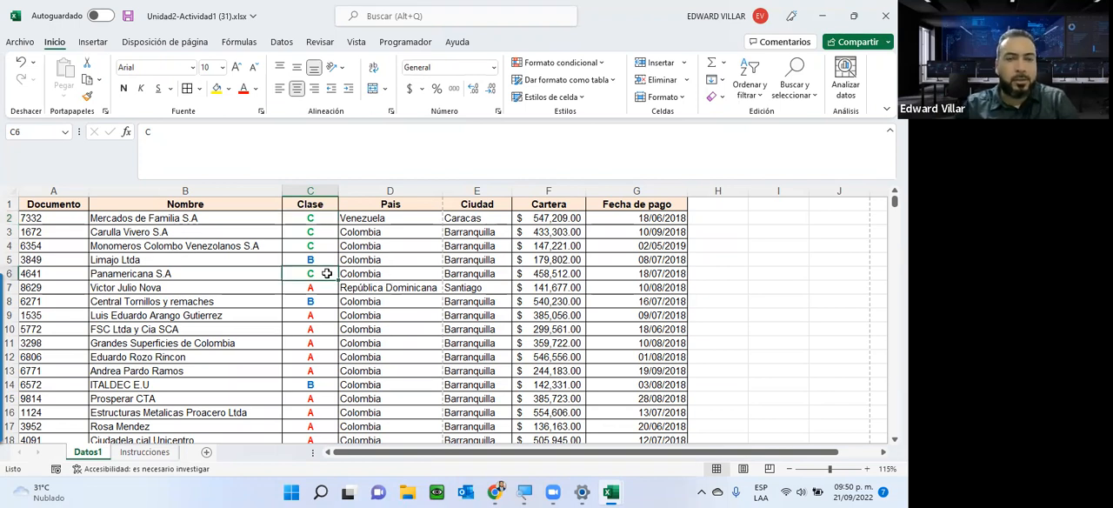
pyautogui.click(321, 292)
pyautogui.keyDown('ctrl'); pyautogui.click(315, 315); pyautogui.keyUp('ctrl')
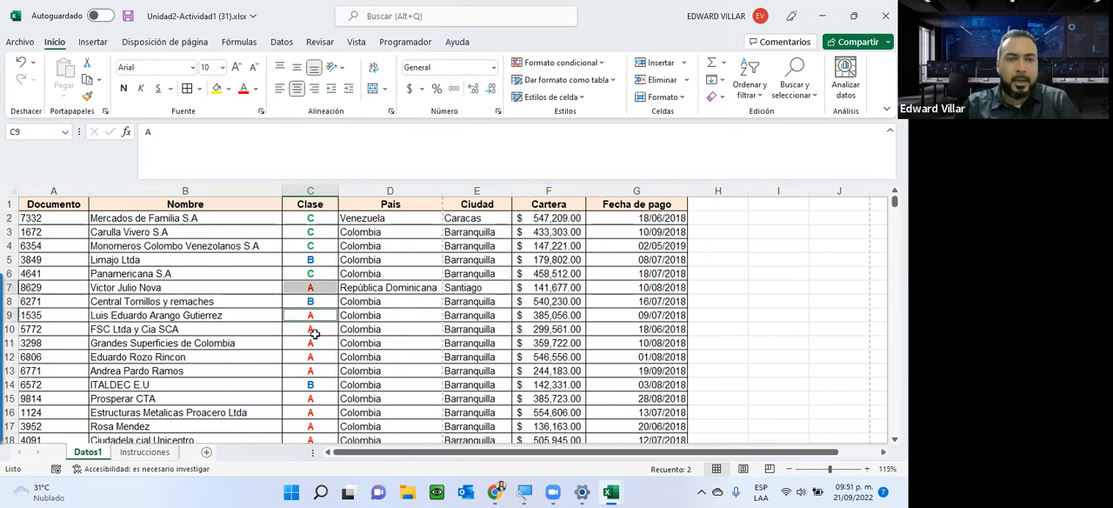
pyautogui.keyDown('ctrl'); pyautogui.click(315, 331); pyautogui.keyUp('ctrl')
pyautogui.keyDown('ctrl'); pyautogui.click(316, 345); pyautogui.keyUp('ctrl')
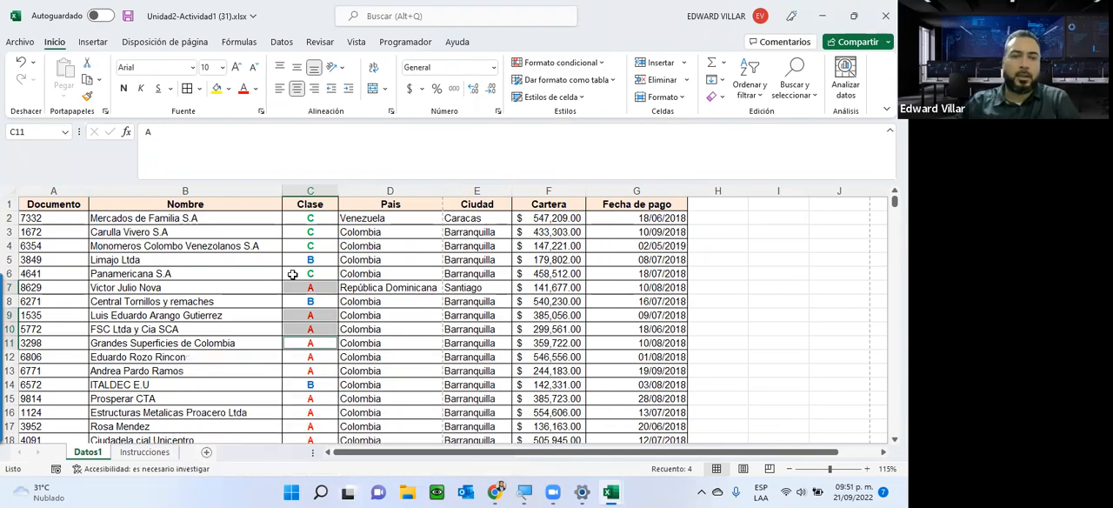
# Set the Clase letter in C2 to D.
pyautogui.click(299, 218)
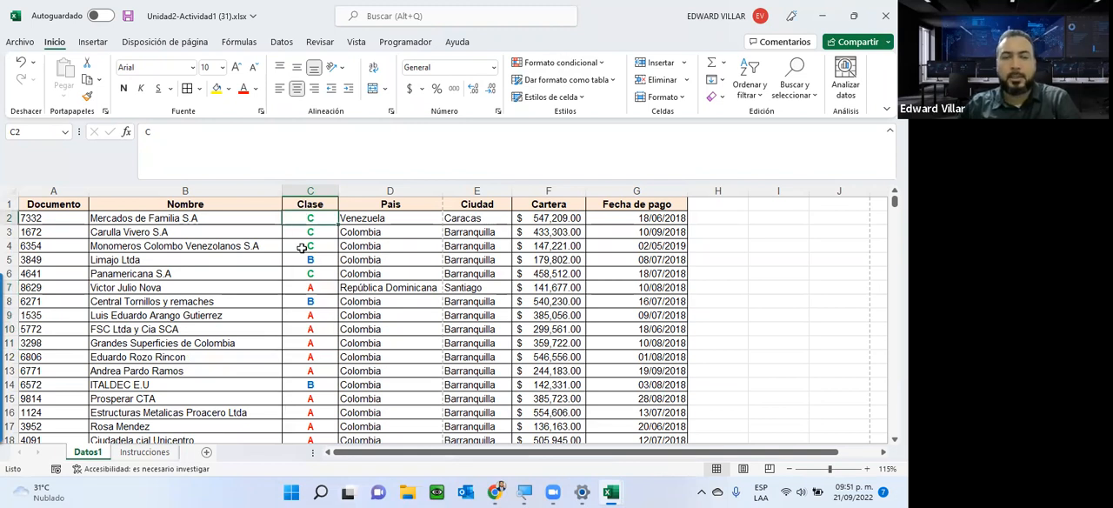
pyautogui.write('D')
pyautogui.press('Return')
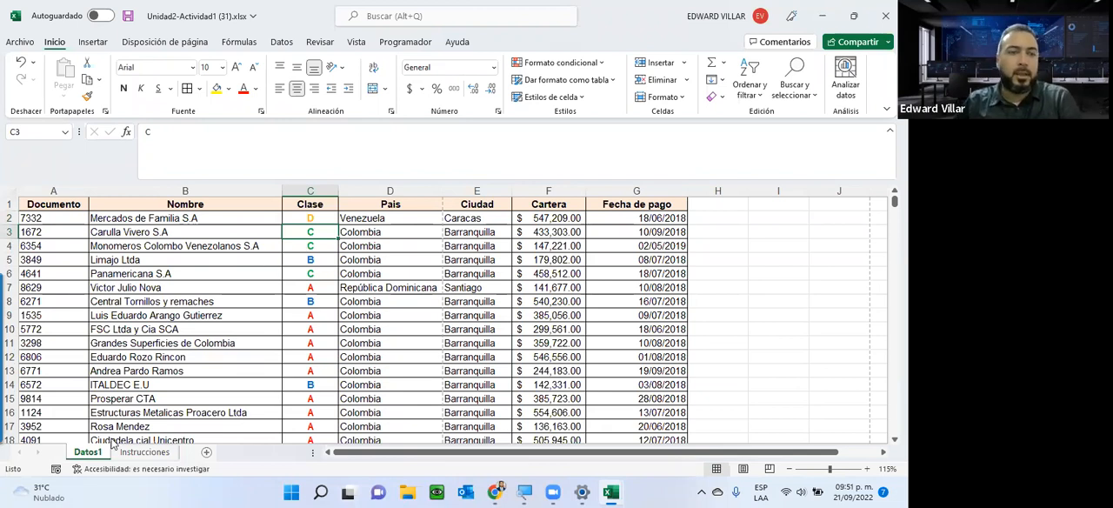
# Read the Cartera and Documento conditional formatting requirements in the Instrucciones sheet and return to the Datos1 data.
pyautogui.click(144, 452)
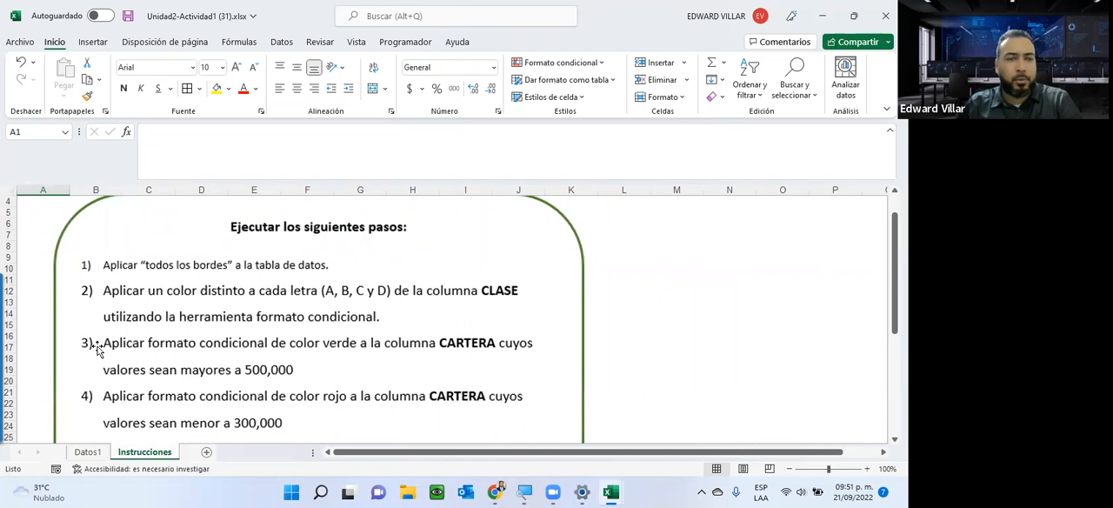
pyautogui.scroll(-3, 98, 348)
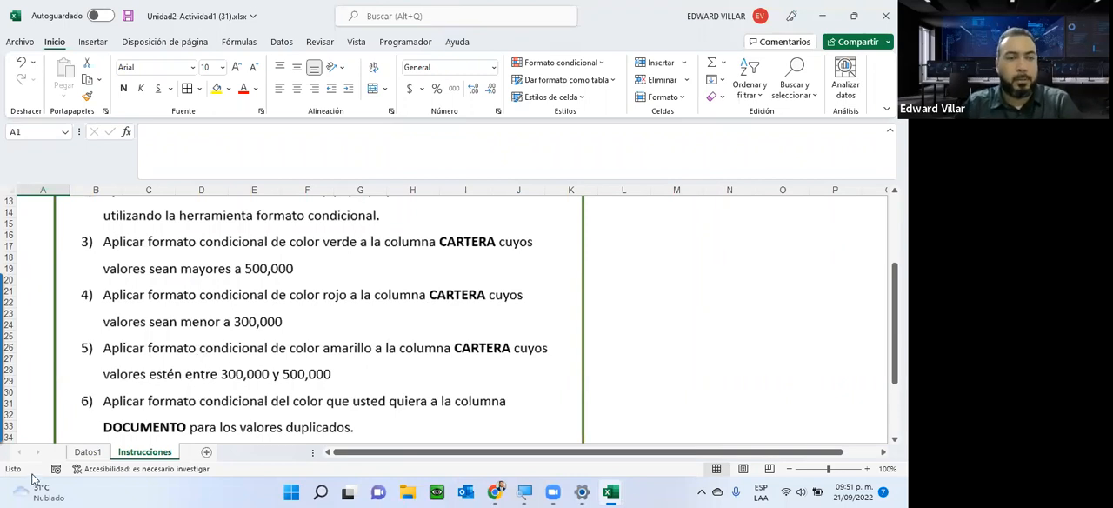
pyautogui.click(84, 453)
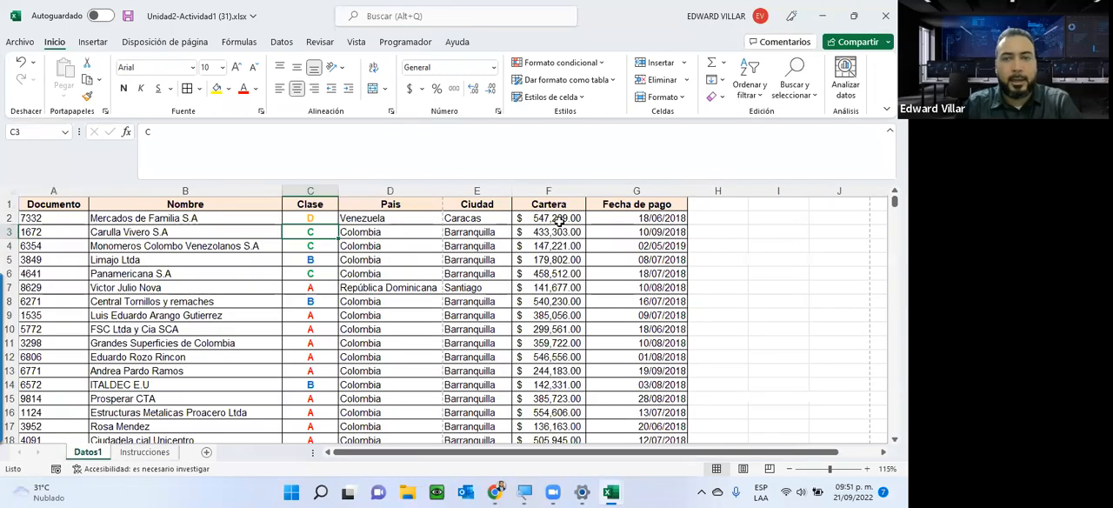
pyautogui.click(557, 220)
pyautogui.hotkey('ctrl', 'shift', 'Down')
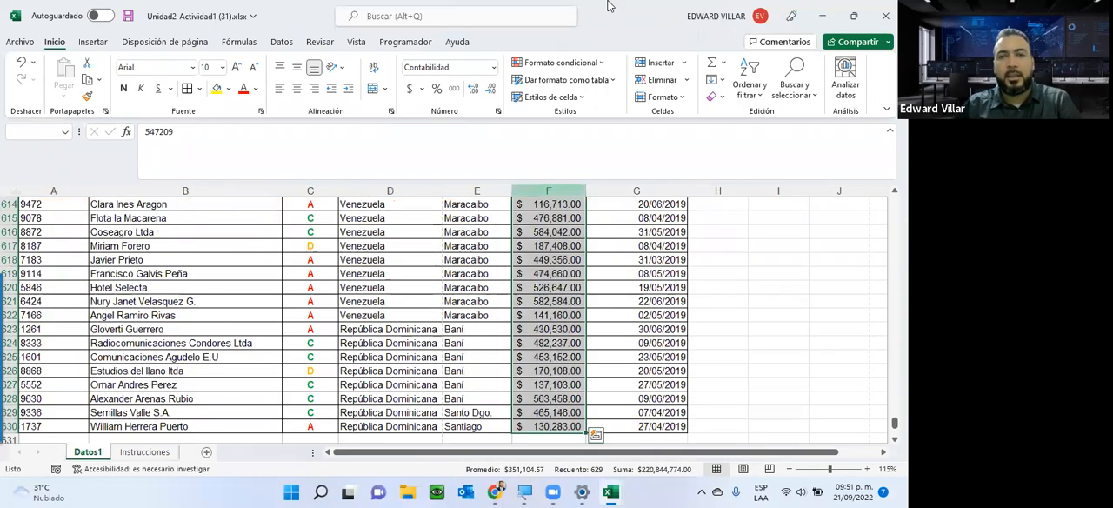
pyautogui.click(599, 64)
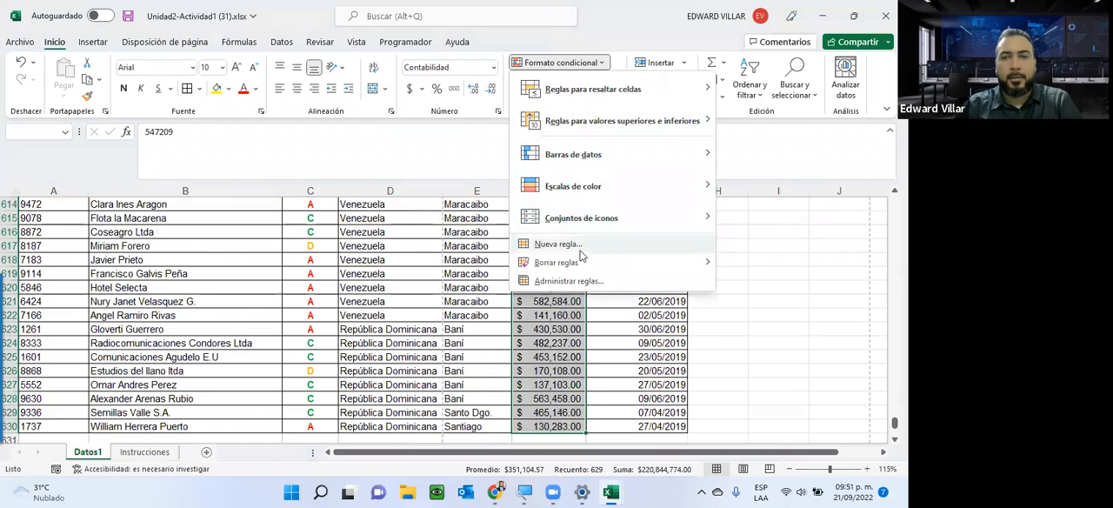
pyautogui.click(579, 246)
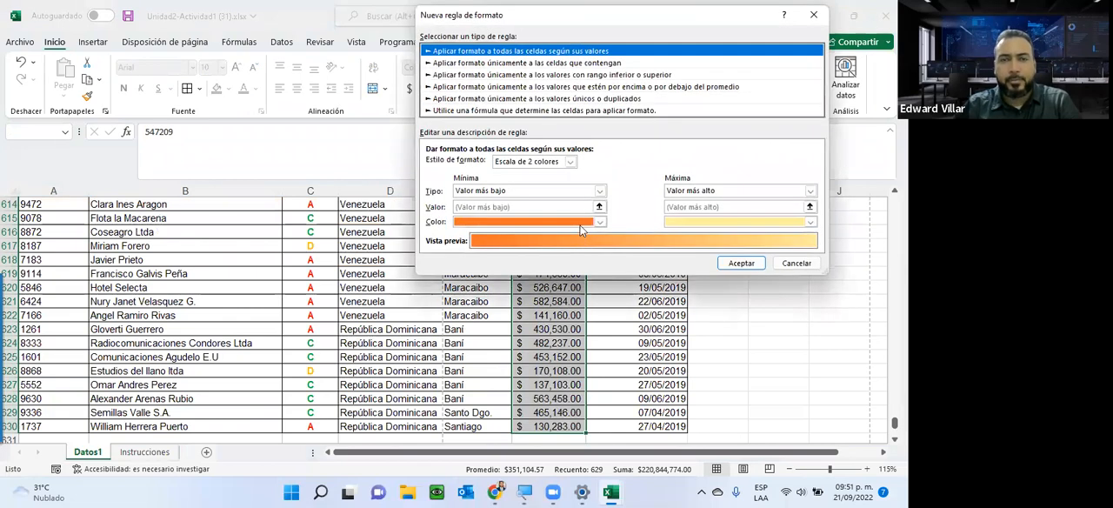
pyautogui.click(795, 263)
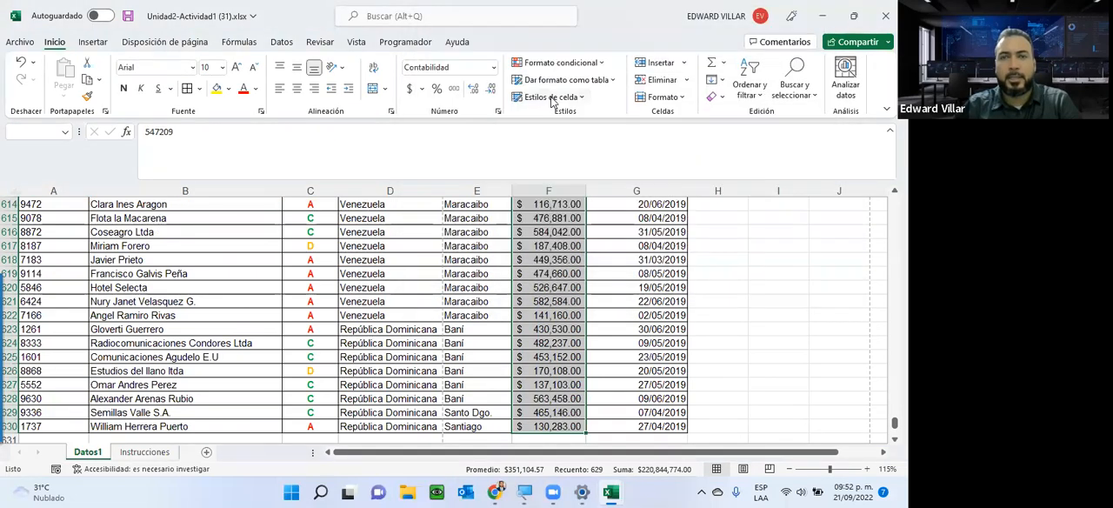
pyautogui.click(555, 66)
pyautogui.moveTo(581, 93)
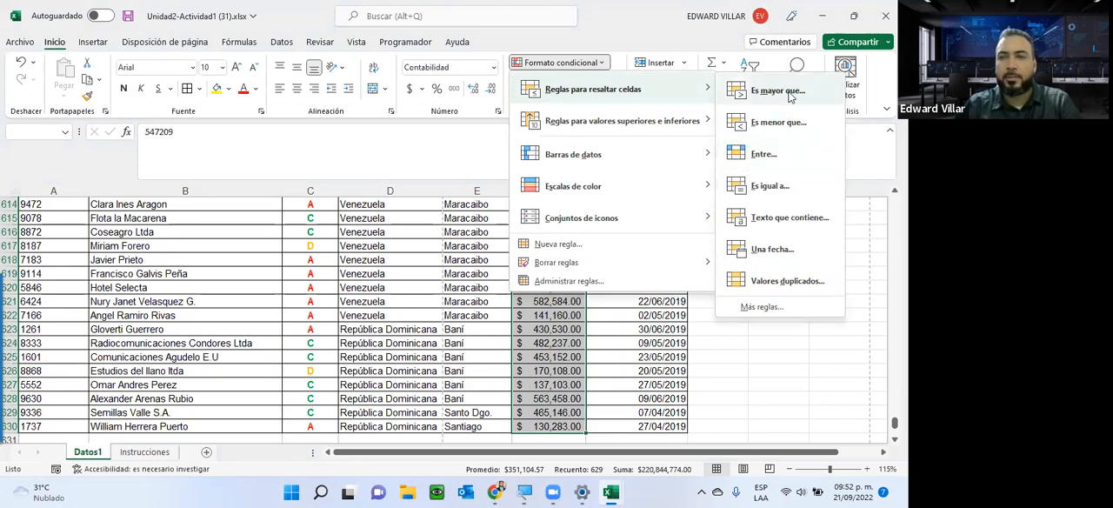
pyautogui.click(779, 90)
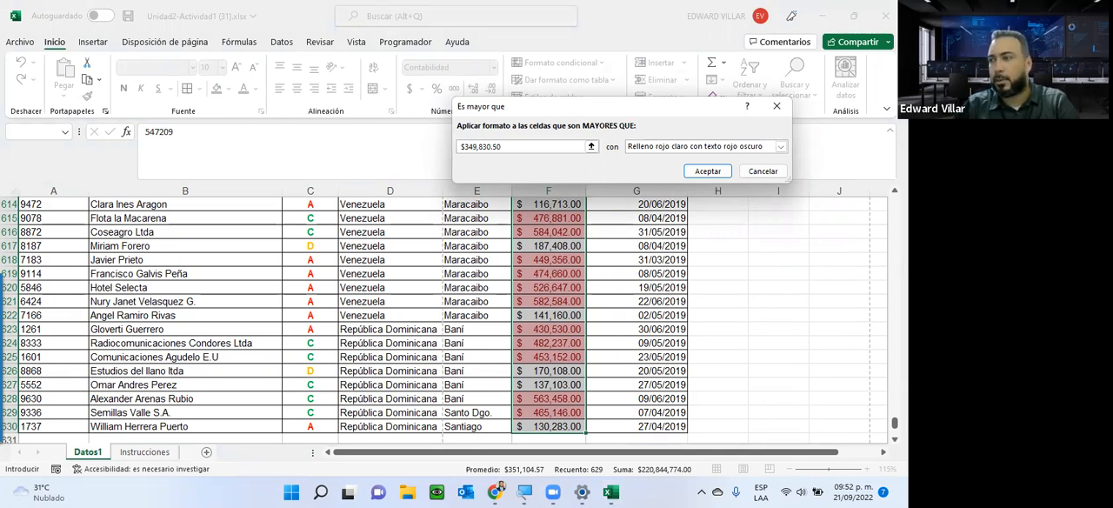
pyautogui.press('Return')
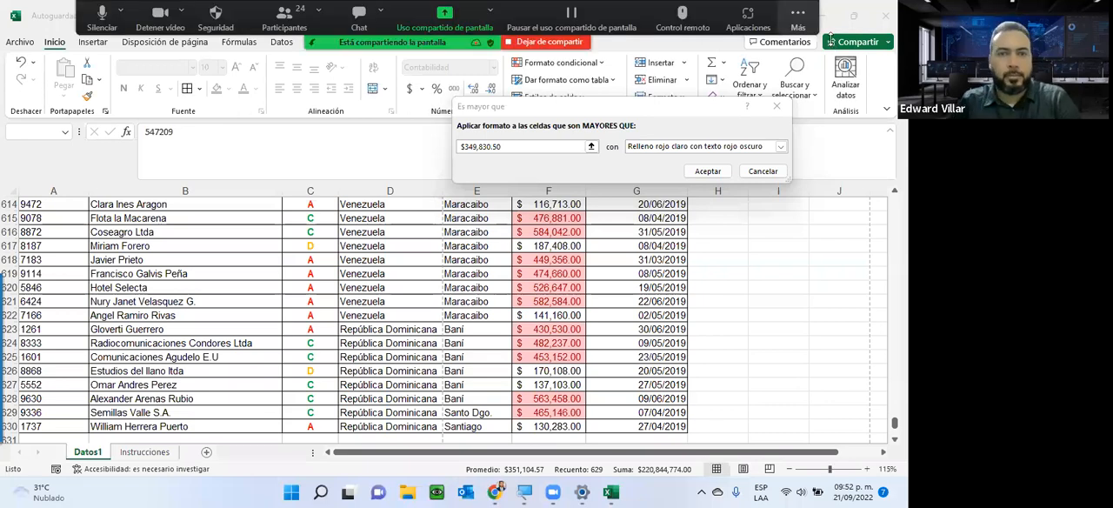
pyautogui.click(284, 18)
pyautogui.click(461, 104)
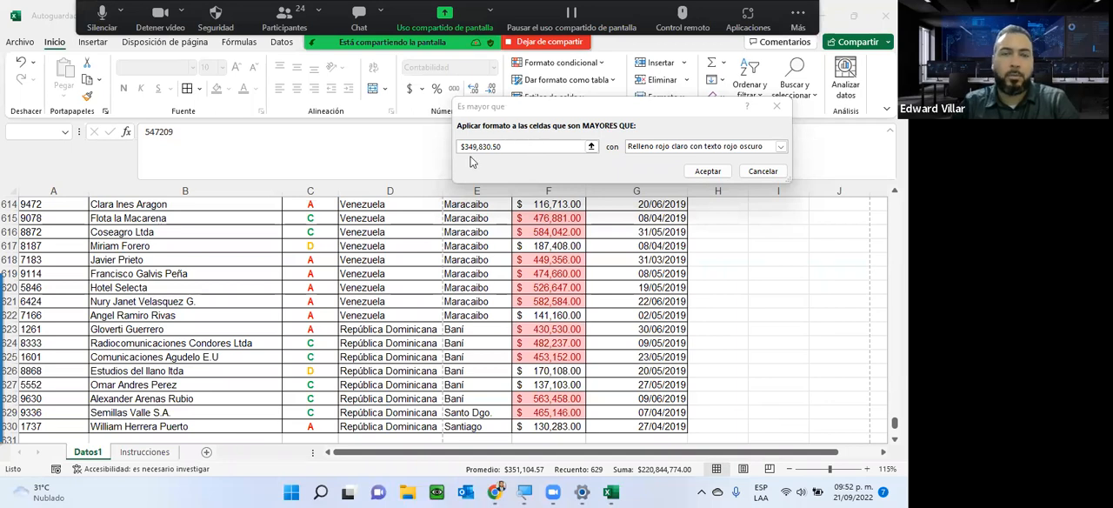
pyautogui.moveTo(514, 147); pyautogui.dragTo(419, 133)
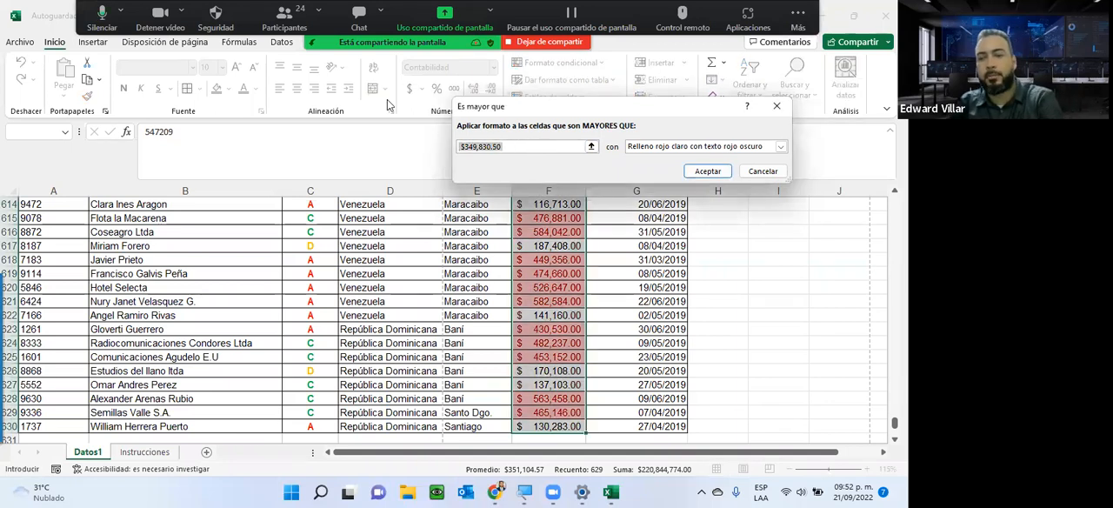
pyautogui.write('500000')
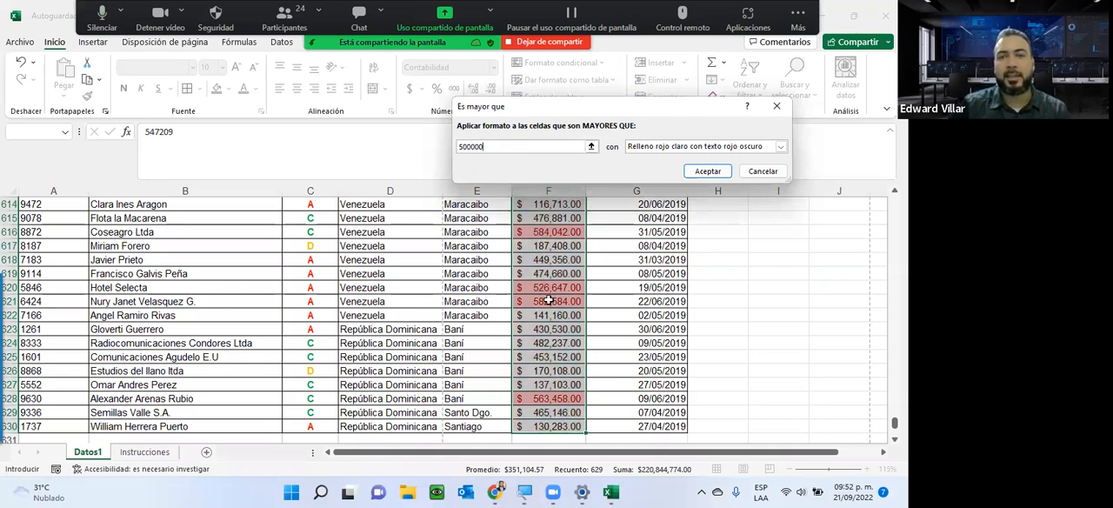
pyautogui.click(762, 171)
# Check the number formats of sample cells in the Cartera, Ciudad, Fecha de pago and Documento columns.
pyautogui.click(520, 235)
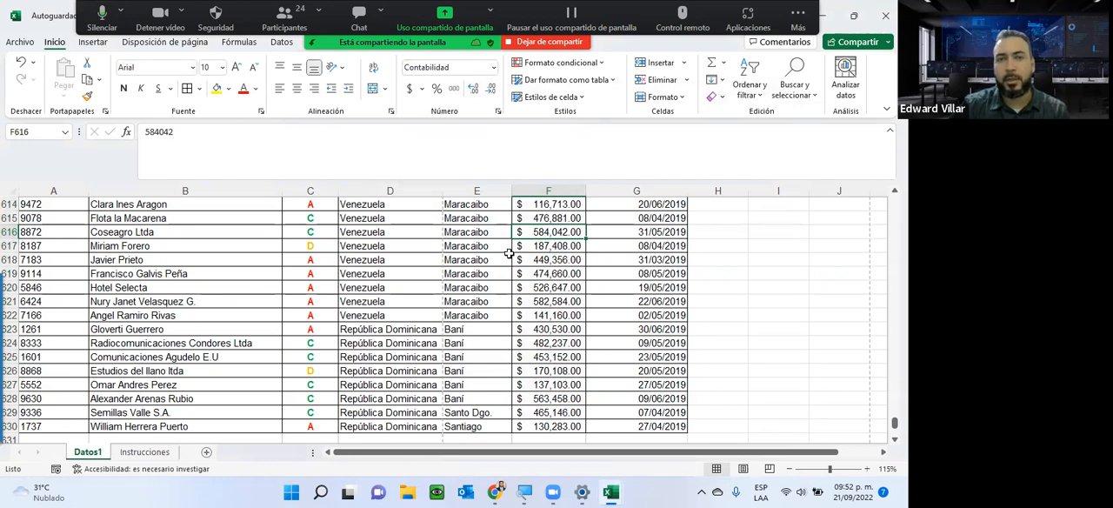
pyautogui.click(471, 219)
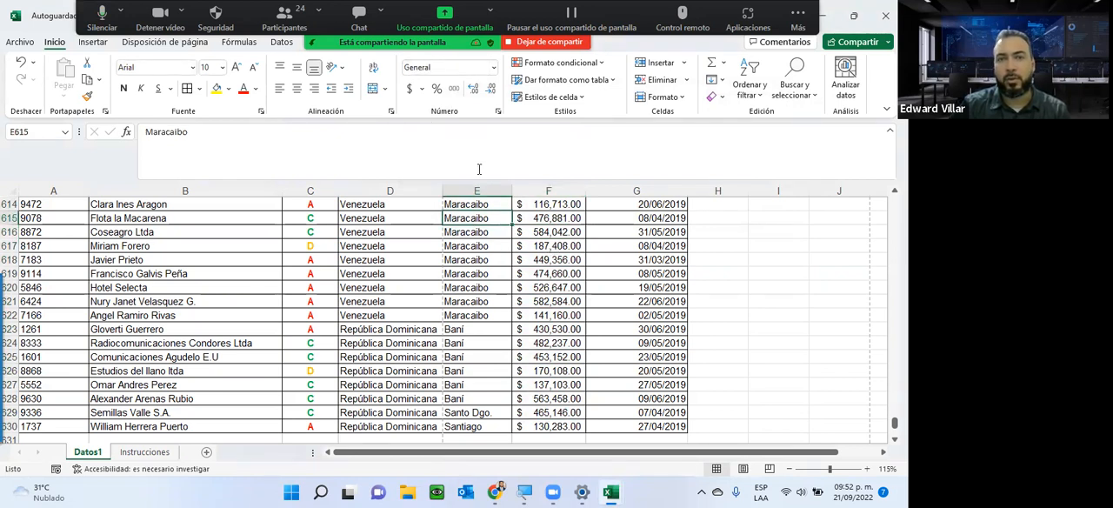
pyautogui.click(634, 217)
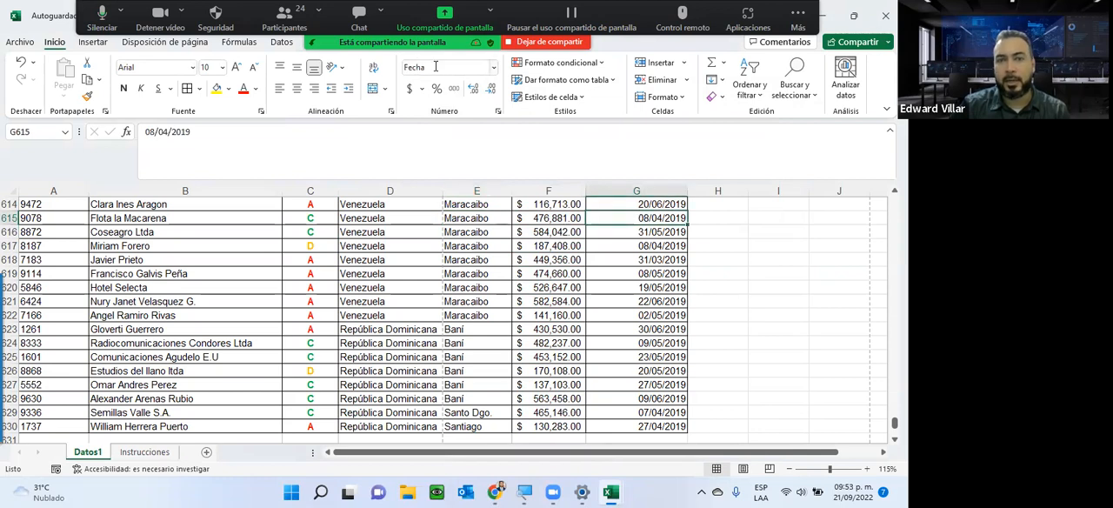
pyautogui.click(557, 259)
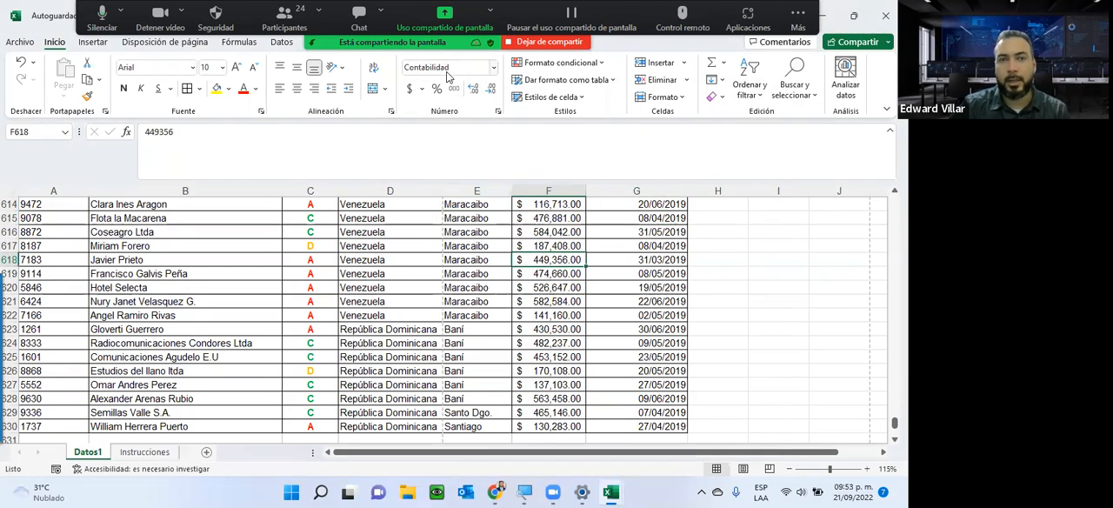
pyautogui.click(53, 221)
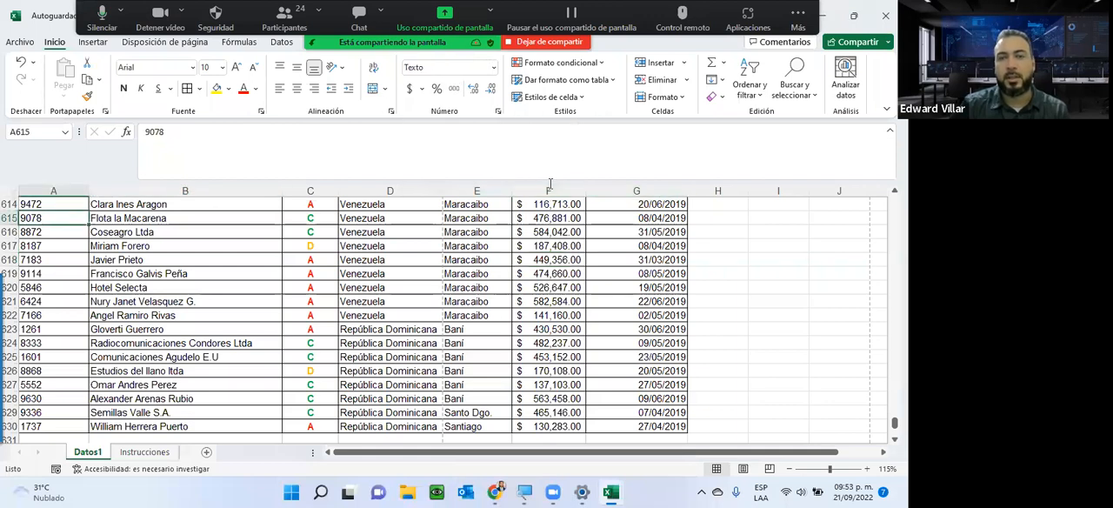
pyautogui.moveTo(538, 204); pyautogui.dragTo(535, 370)
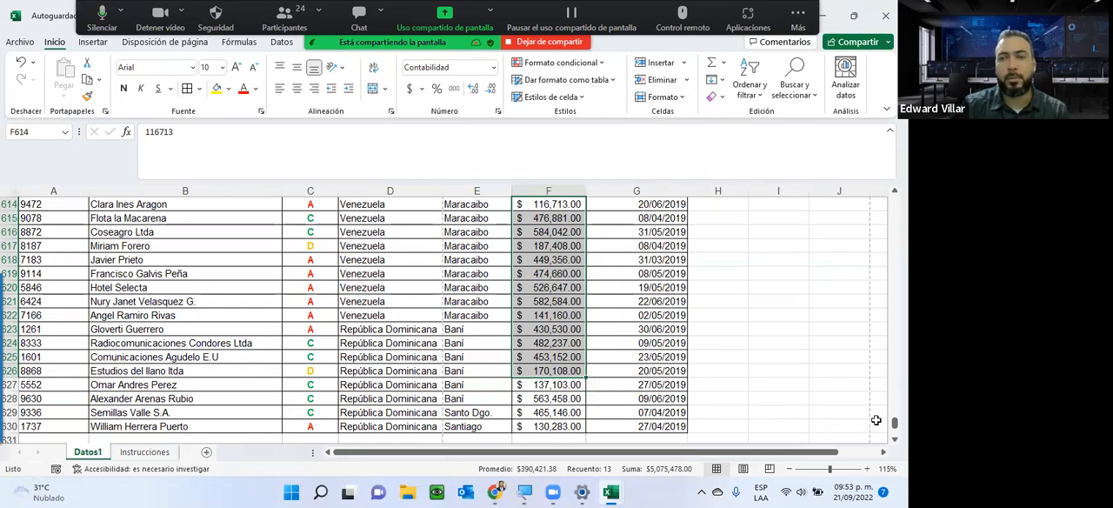
# Start a greater-than highlight rule with the threshold 500000 for all Cartera values from F2 down.
pyautogui.scroll(20, 534, 224)
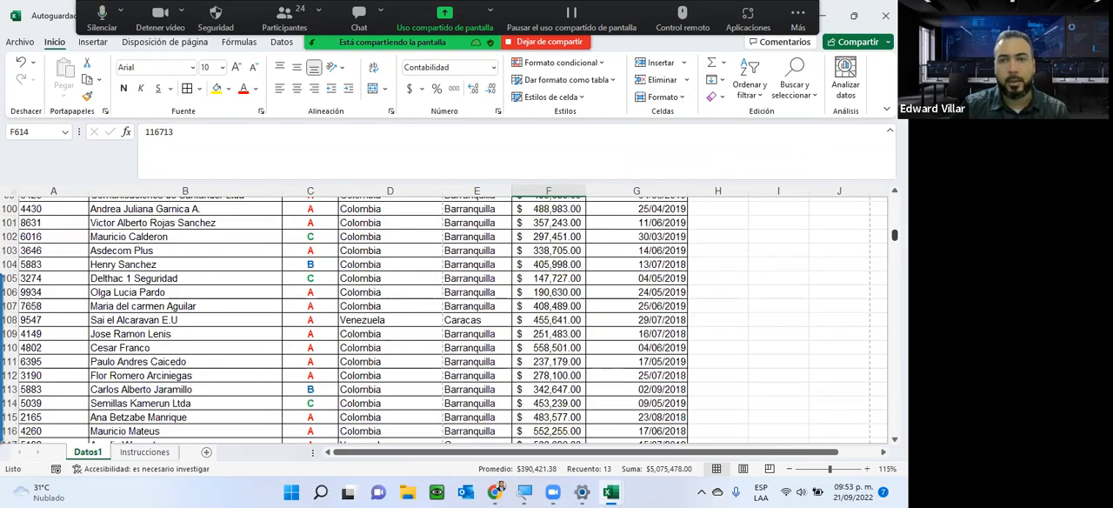
pyautogui.click(534, 227)
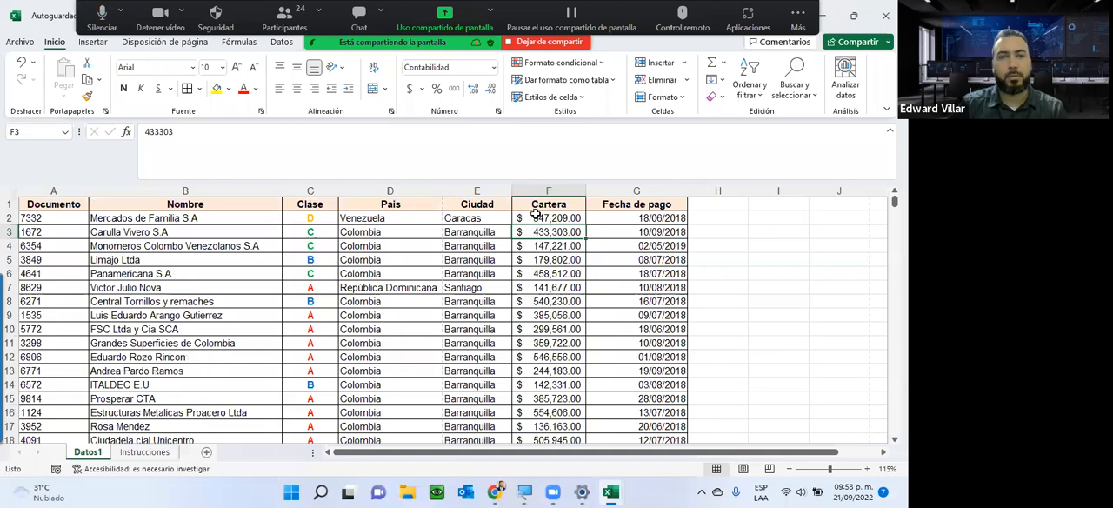
pyautogui.click(536, 218)
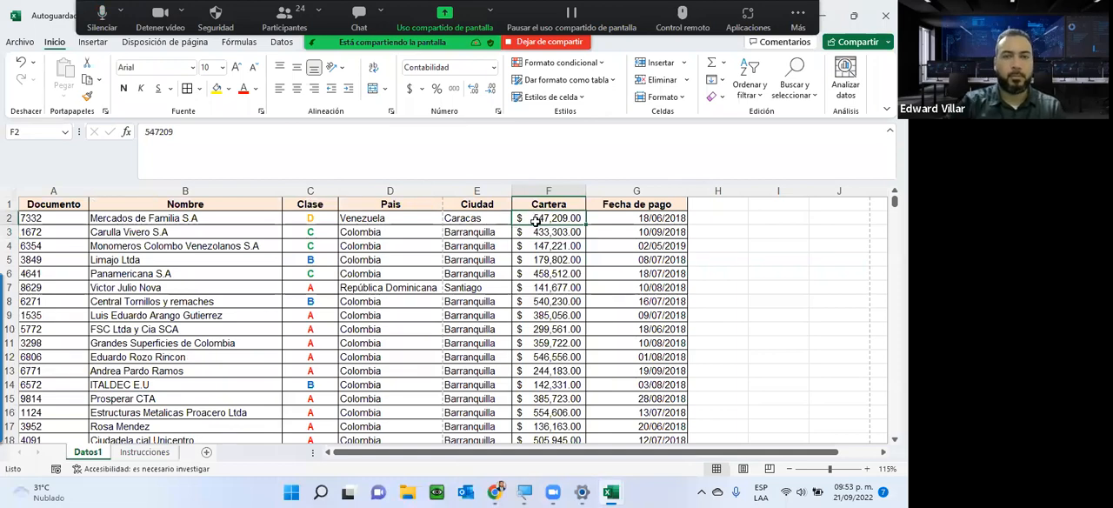
pyautogui.hotkey('ctrl', 'shift', 'Down')
pyautogui.click(556, 64)
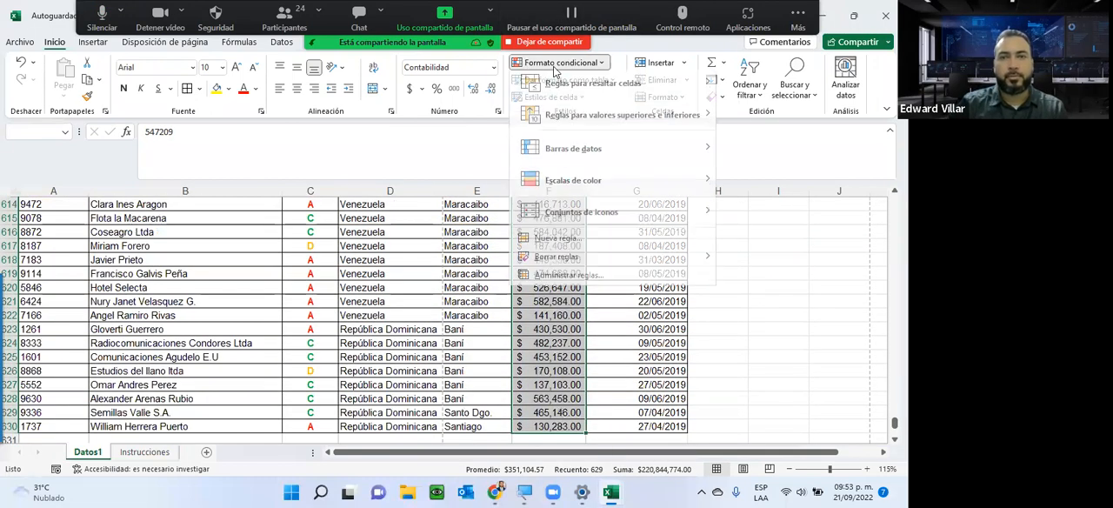
pyautogui.moveTo(621, 91)
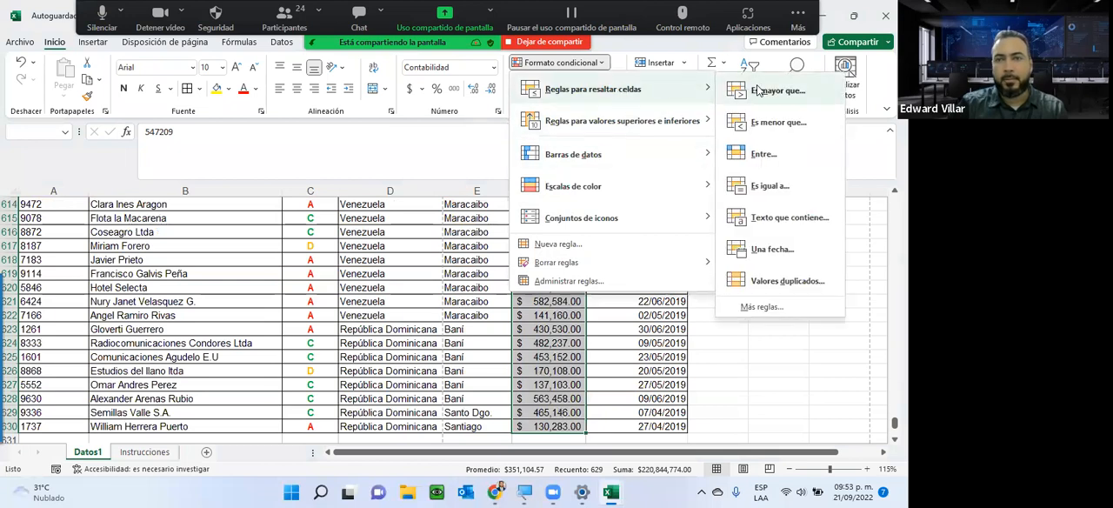
pyautogui.click(738, 90)
pyautogui.write('5')
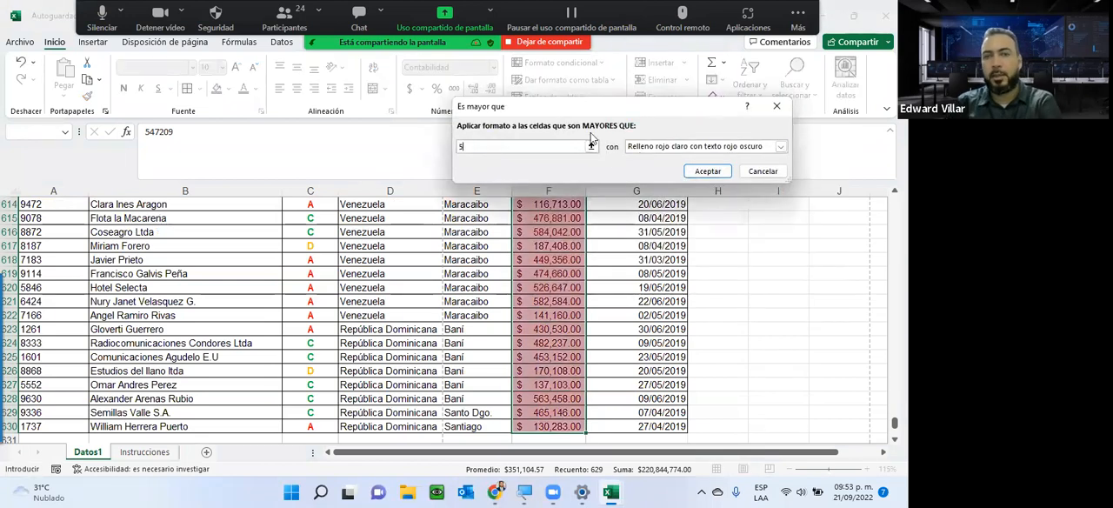
pyautogui.write('00000')
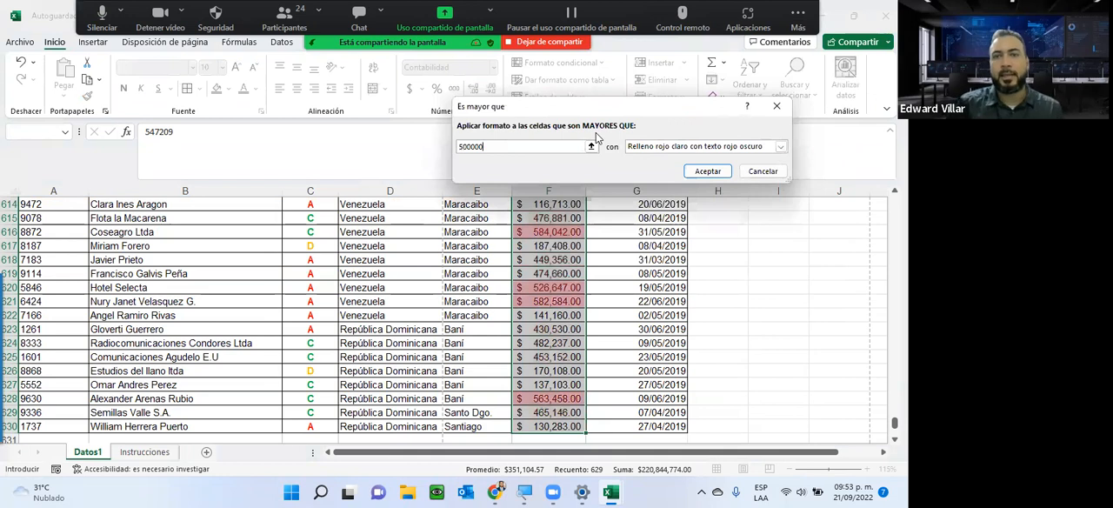
pyautogui.click(781, 147)
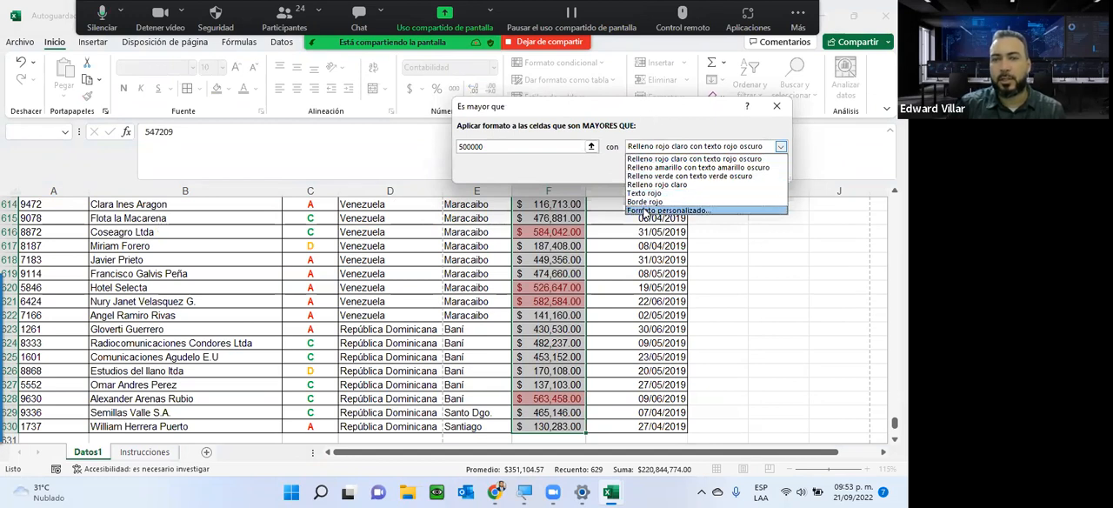
pyautogui.click(646, 210)
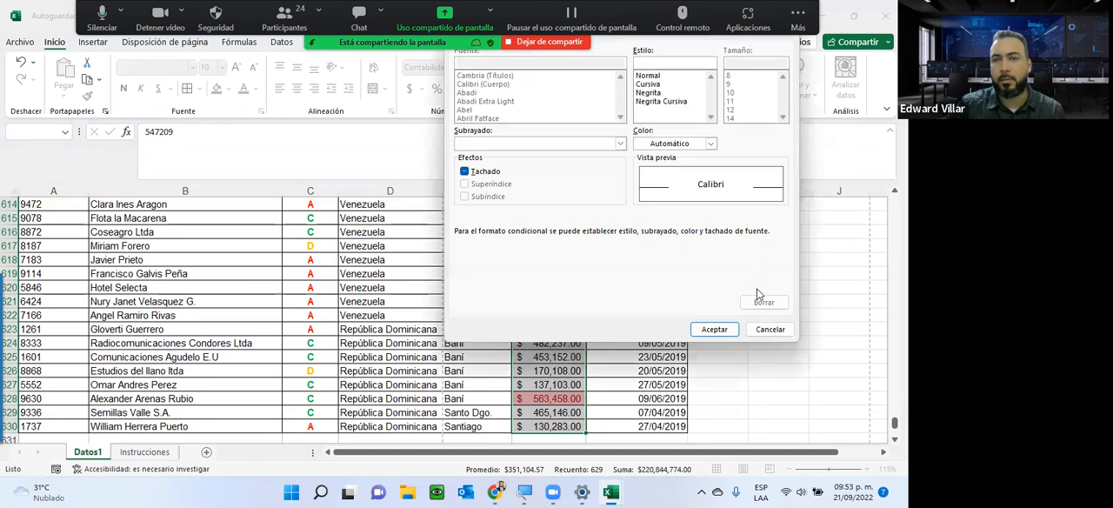
pyautogui.click(767, 329)
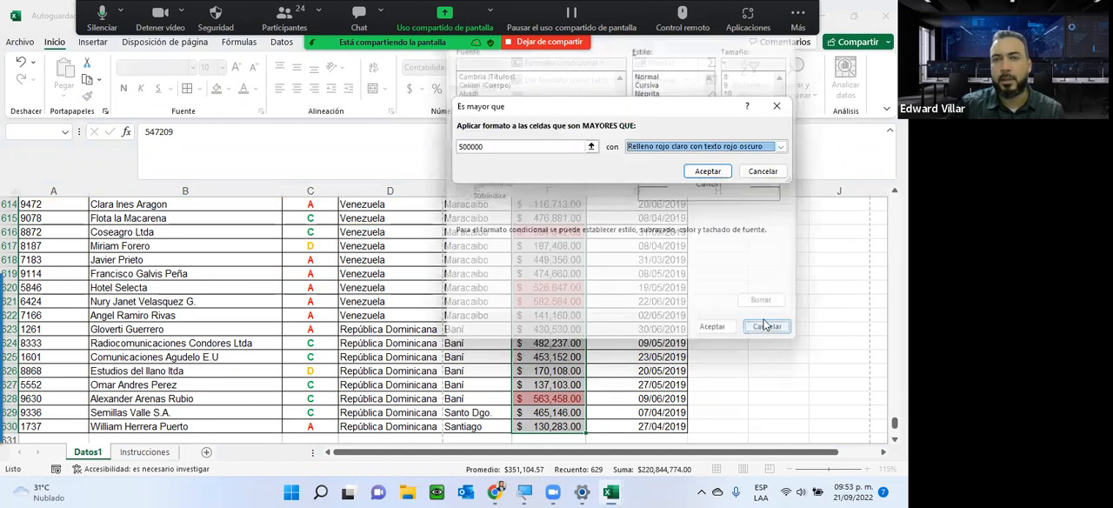
# Give the greater-than rule a green fill with dark green text and apply it to the Cartera values.
pyautogui.click(655, 146)
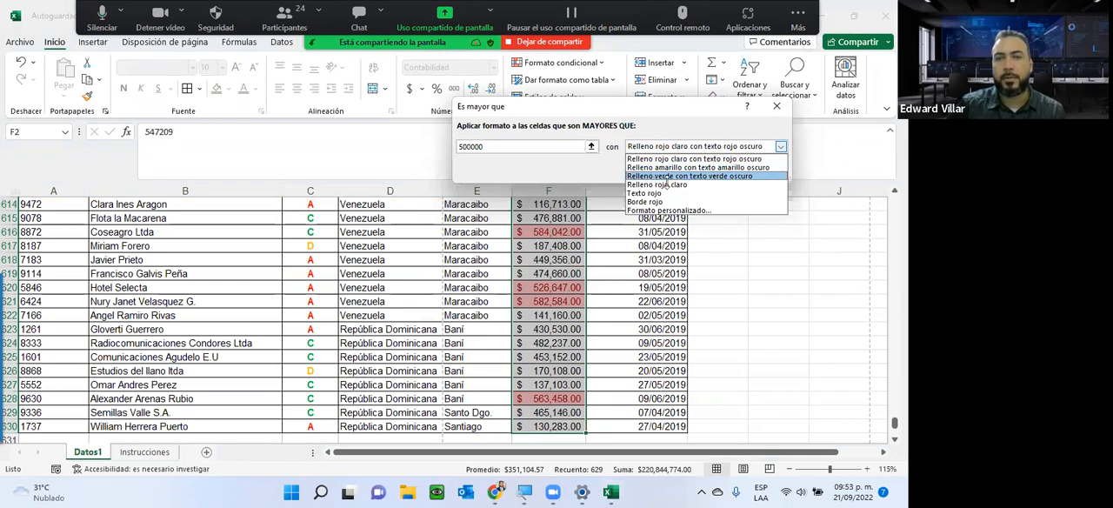
pyautogui.click(666, 178)
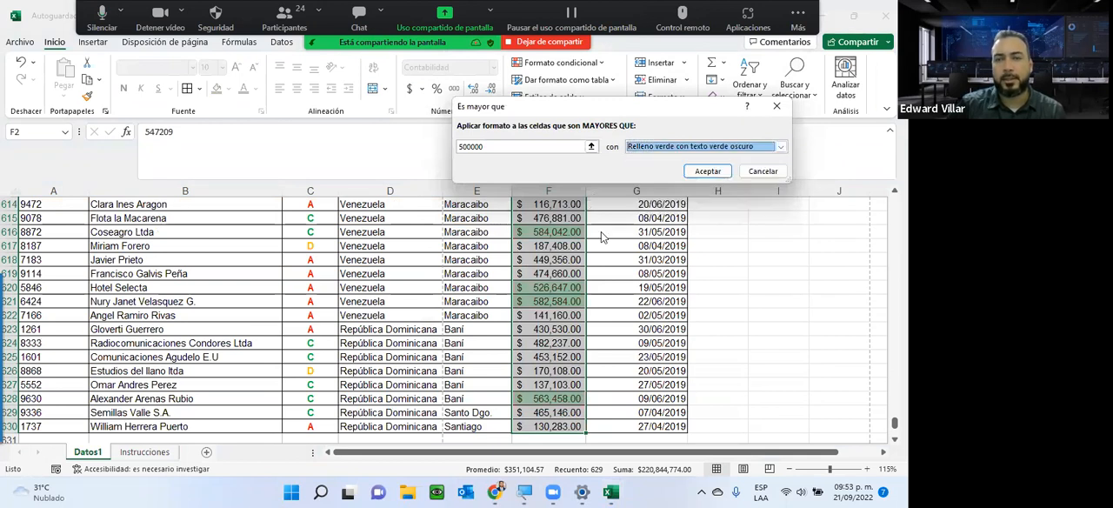
pyautogui.click(706, 172)
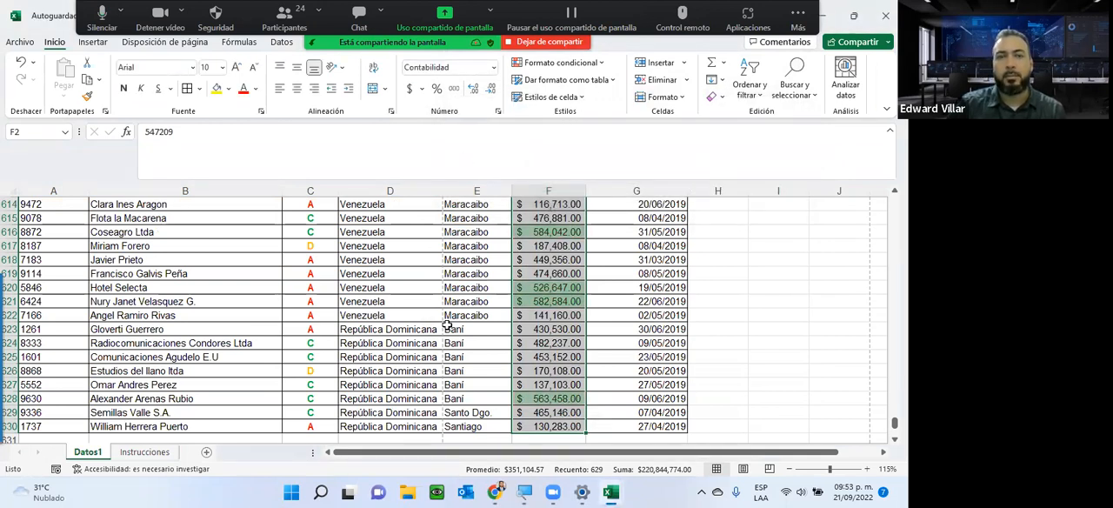
# Apply a less-than highlight rule to the Cartera values with threshold 300000 and light red fill with dark red text.
pyautogui.click(142, 452)
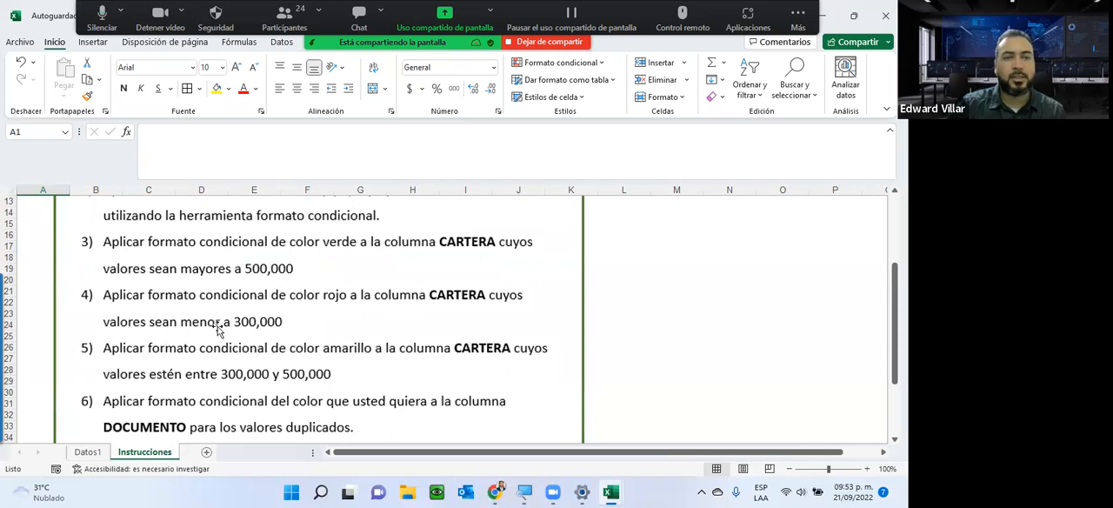
pyautogui.click(87, 452)
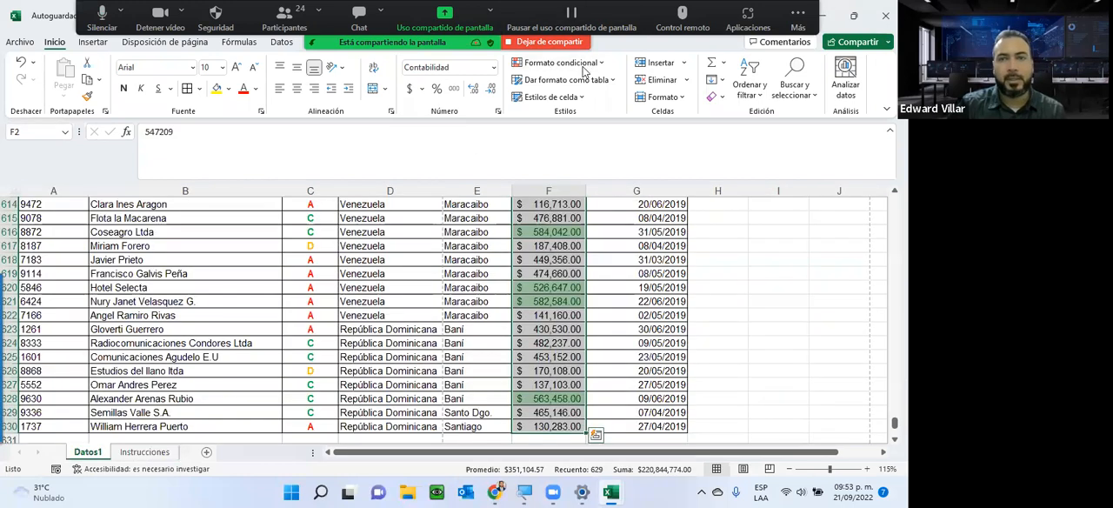
pyautogui.click(584, 71)
pyautogui.moveTo(688, 89)
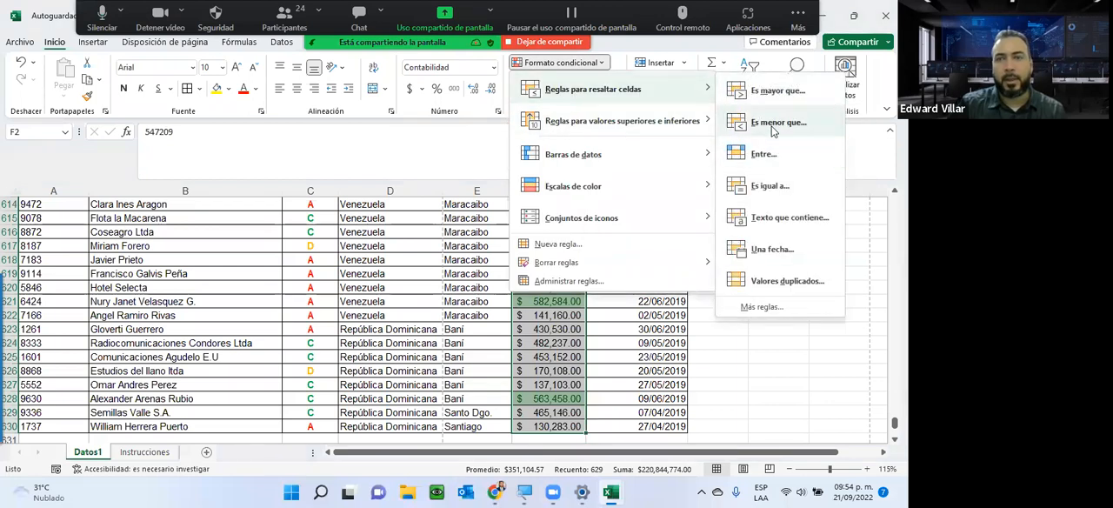
pyautogui.click(774, 124)
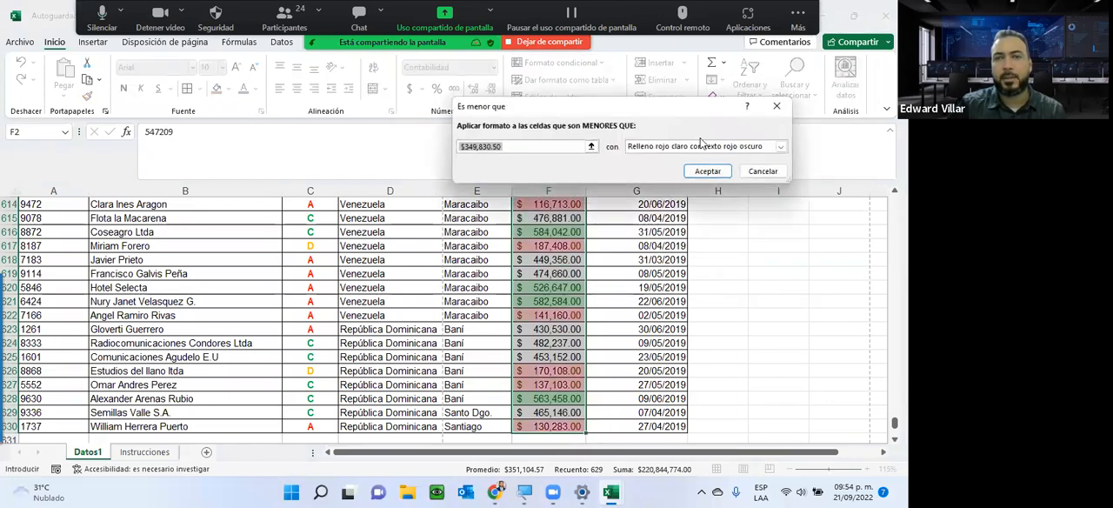
pyautogui.write('30000')
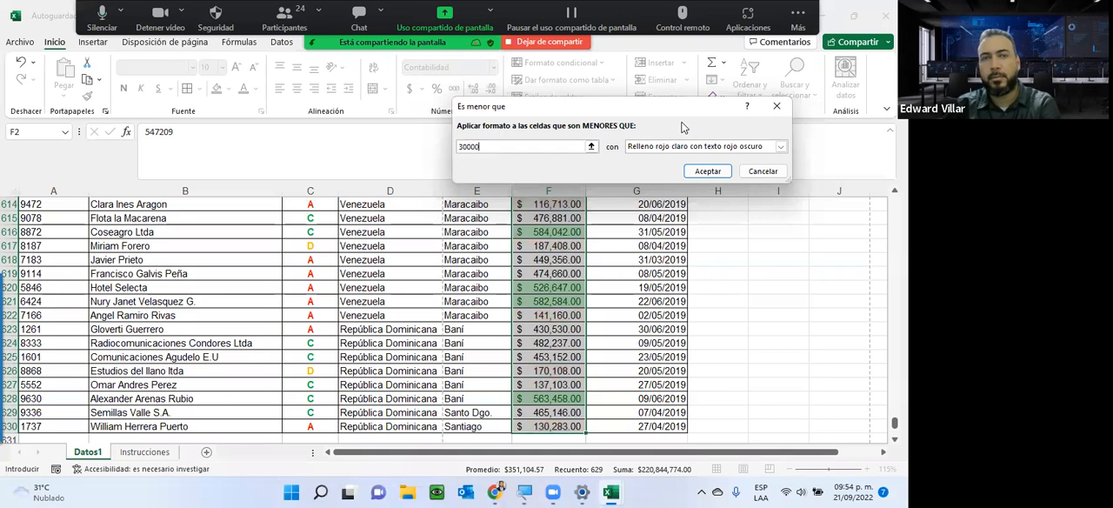
pyautogui.write('0')
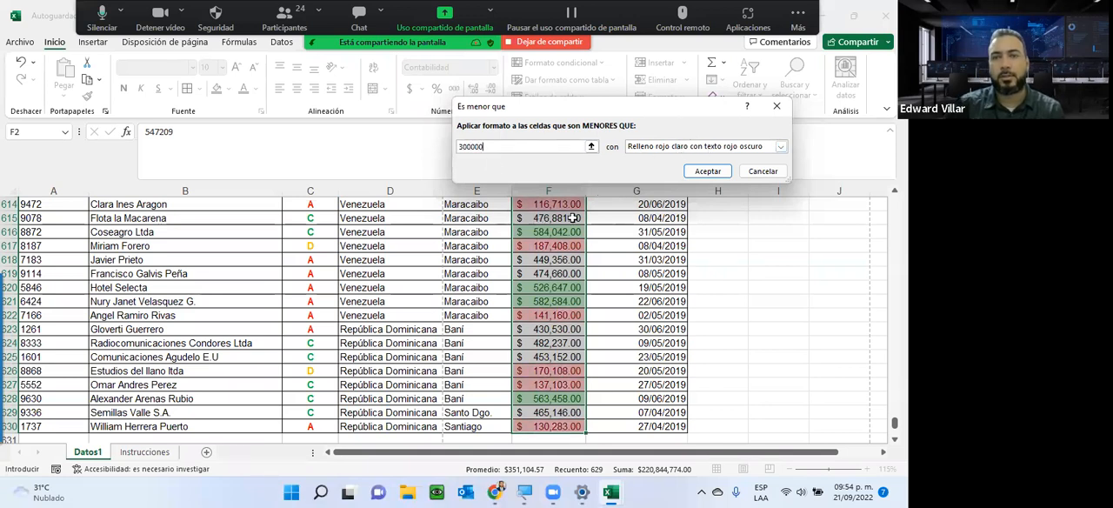
pyautogui.click(707, 171)
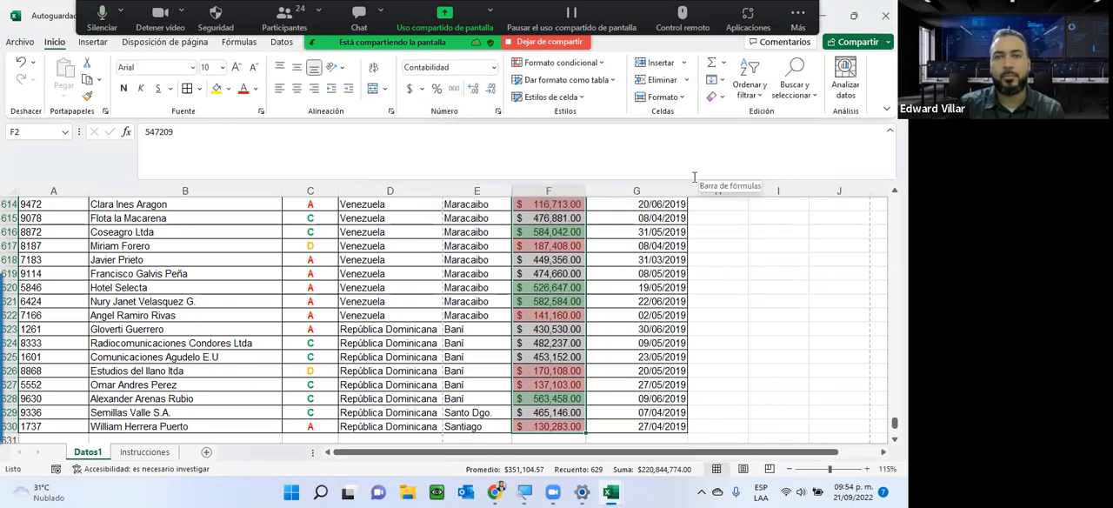
# Check the next requirement in the Instrucciones sheet and start a between highlight rule for the Cartera values from 300000 to 500000.
pyautogui.click(162, 450)
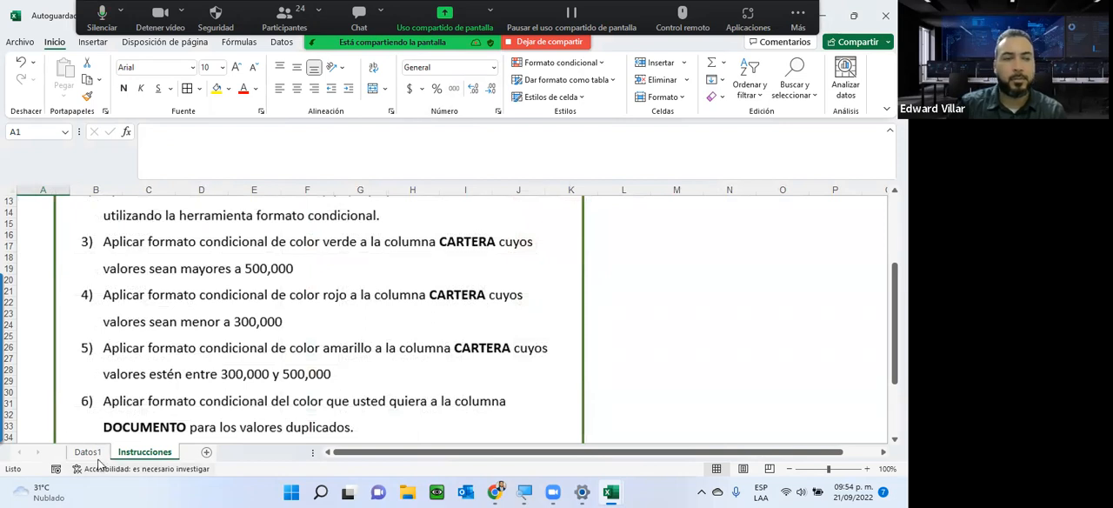
pyautogui.hotkey('ctrl', 'pageup')
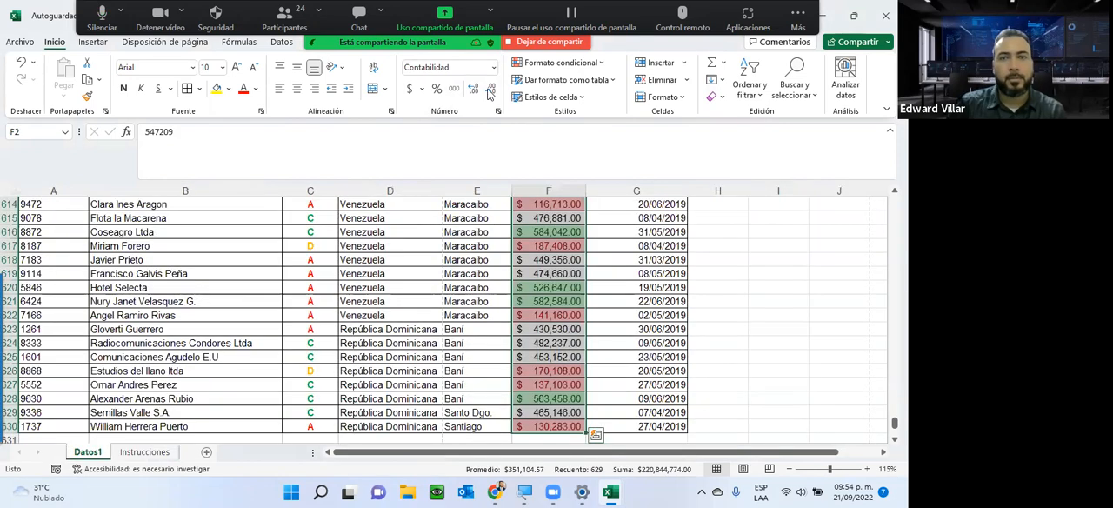
pyautogui.click(561, 63)
pyautogui.moveTo(609, 89)
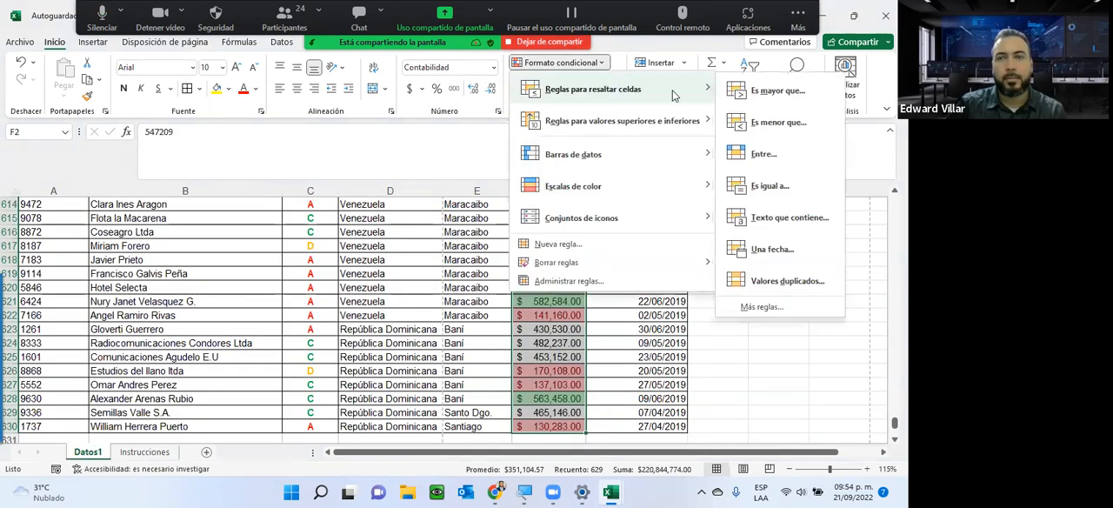
pyautogui.click(764, 155)
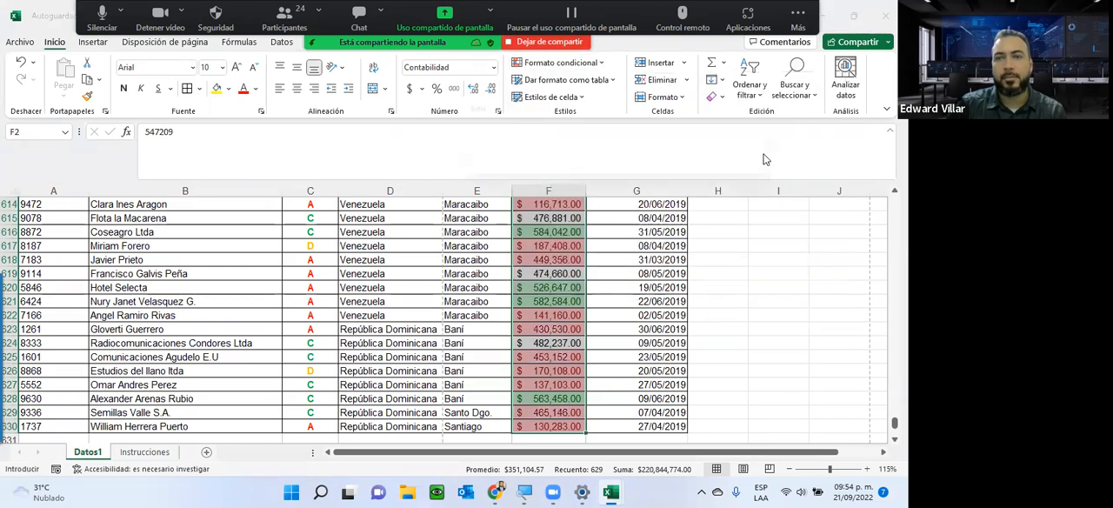
pyautogui.write('30')
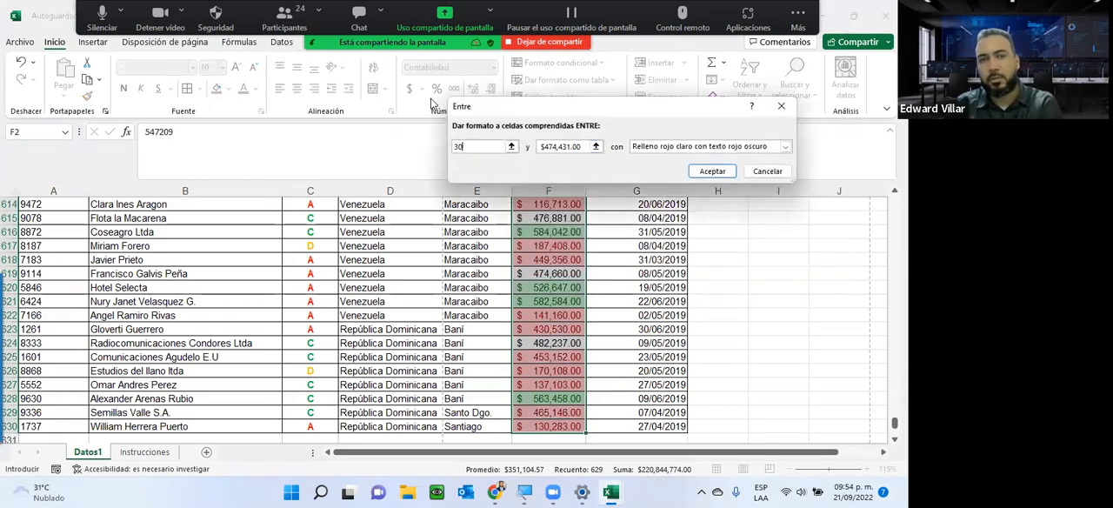
pyautogui.write('0000')
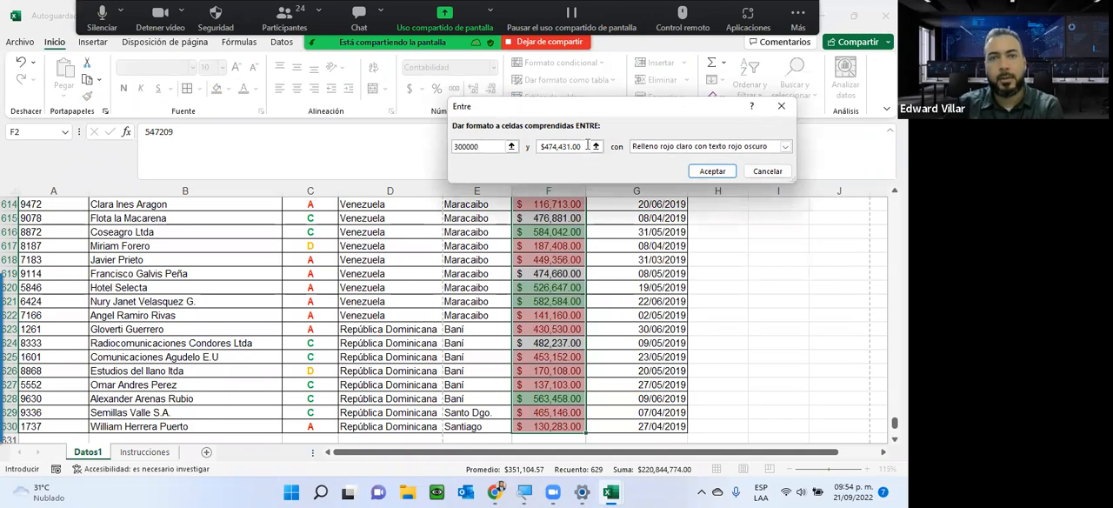
pyautogui.moveTo(582, 147); pyautogui.dragTo(479, 146)
pyautogui.write('5')
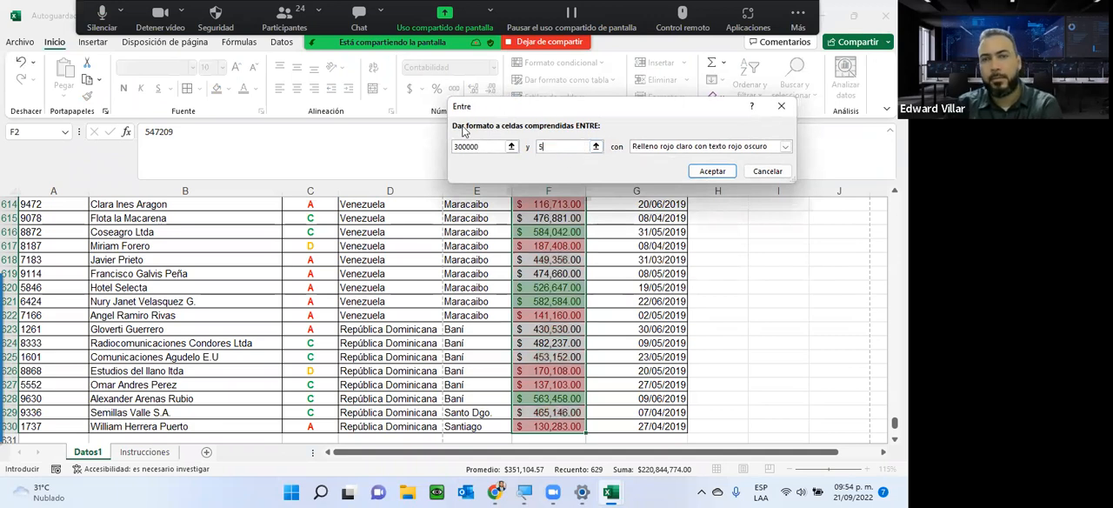
pyautogui.write('00000')
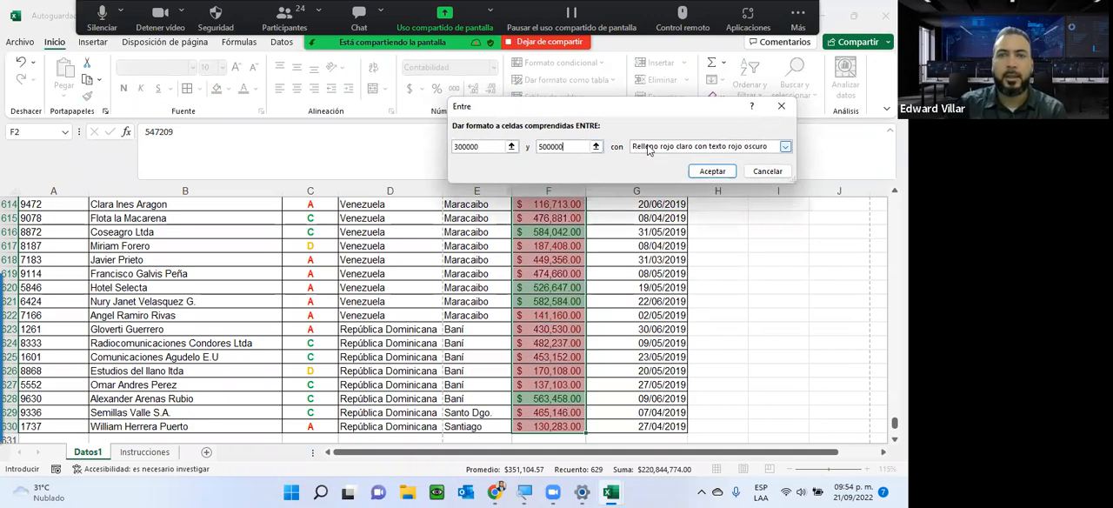
# Give the between rule a yellow fill with dark yellow text and apply it to the Cartera values.
pyautogui.click(648, 147)
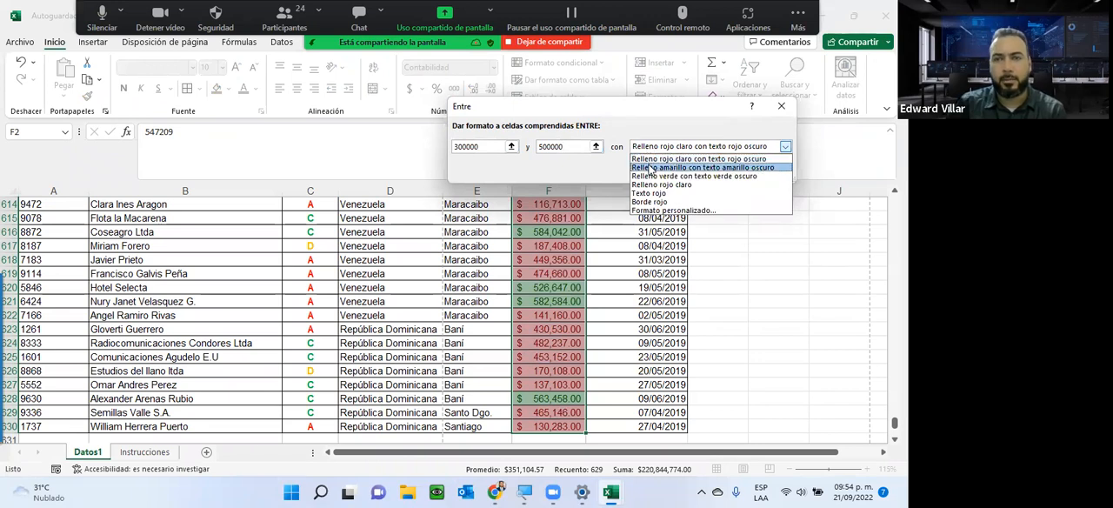
pyautogui.click(650, 167)
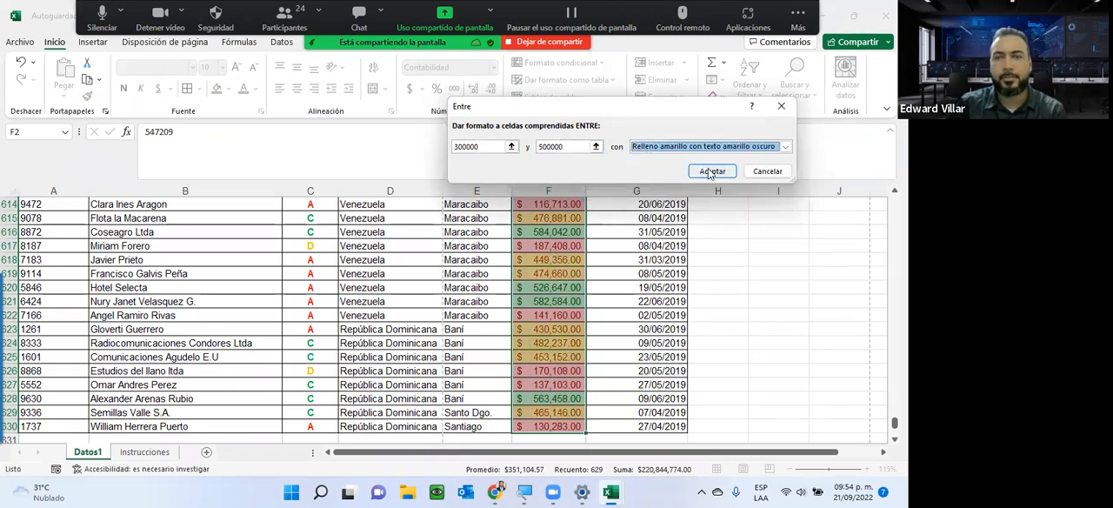
pyautogui.click(710, 171)
# Set the first Cartera value in cell F2 to 299000 to test the less-than colour rule.
pyautogui.click(516, 288)
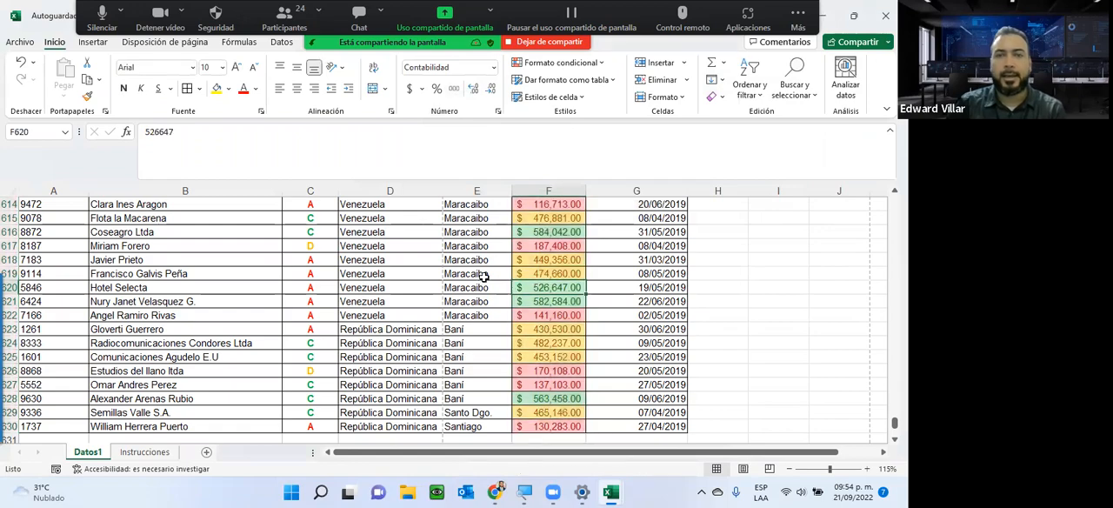
pyautogui.scroll(4, 481, 360)
pyautogui.scroll(20, 467, 352)
pyautogui.scroll(10, 489, 314)
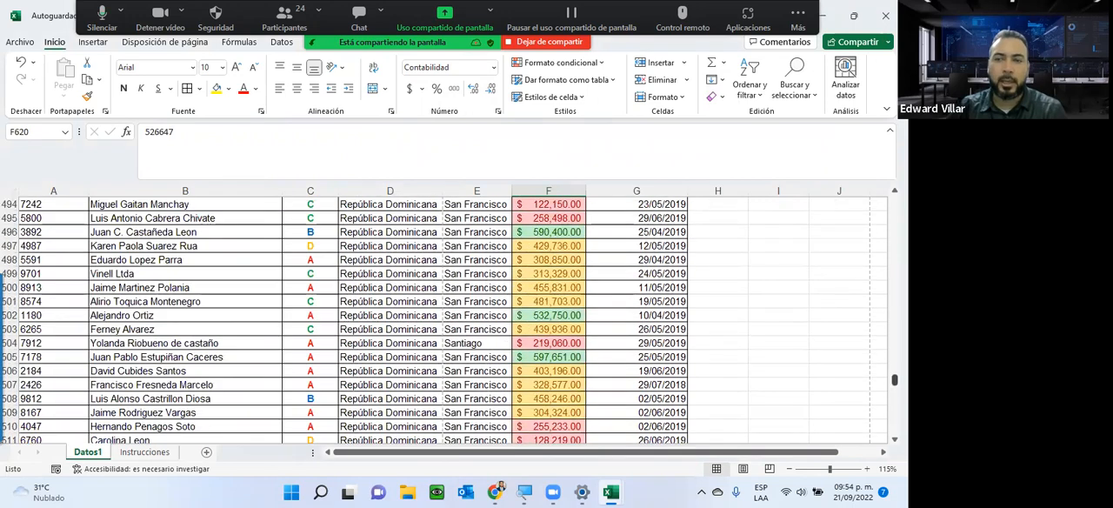
pyautogui.scroll(20, 452, 322)
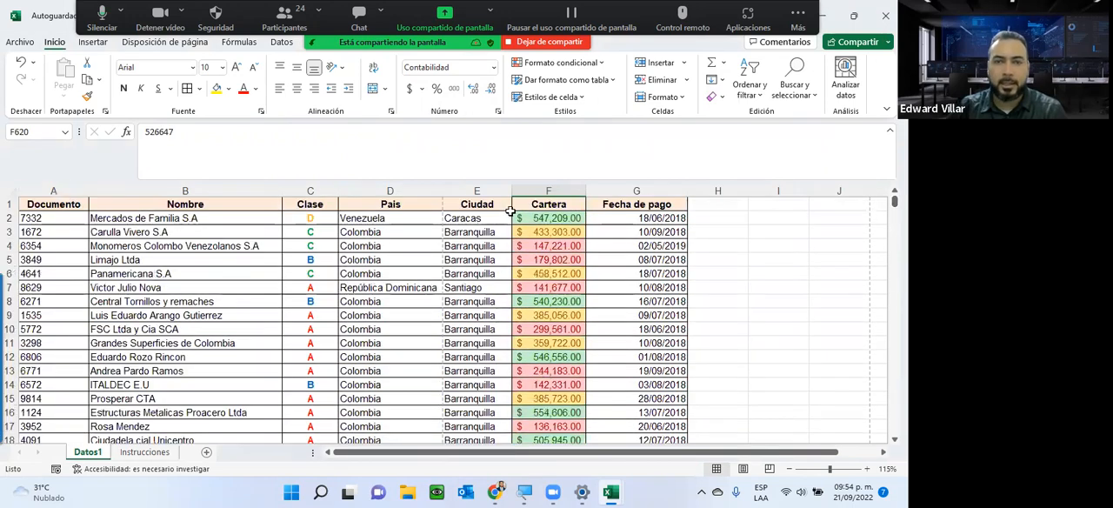
pyautogui.click(519, 220)
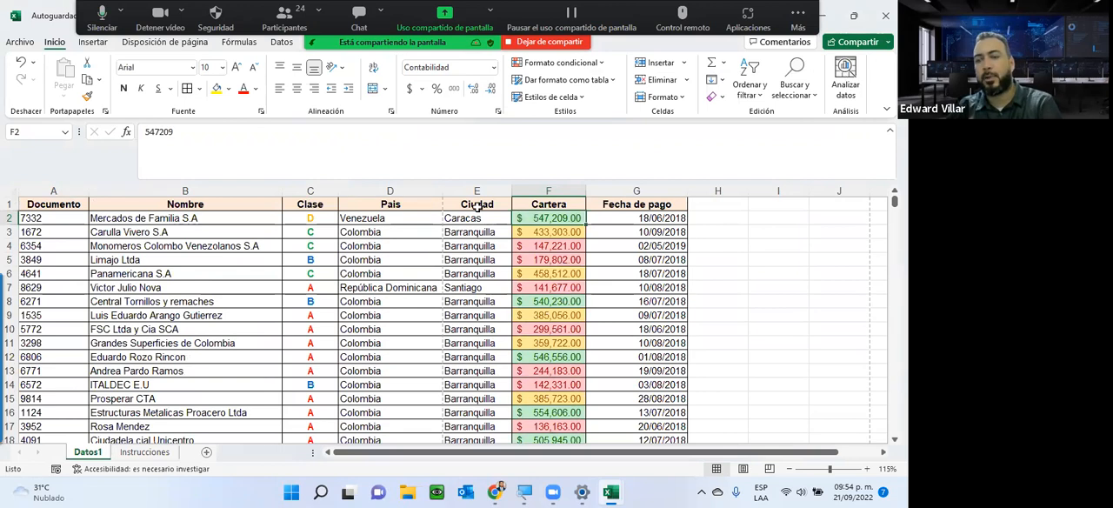
pyautogui.write('299000')
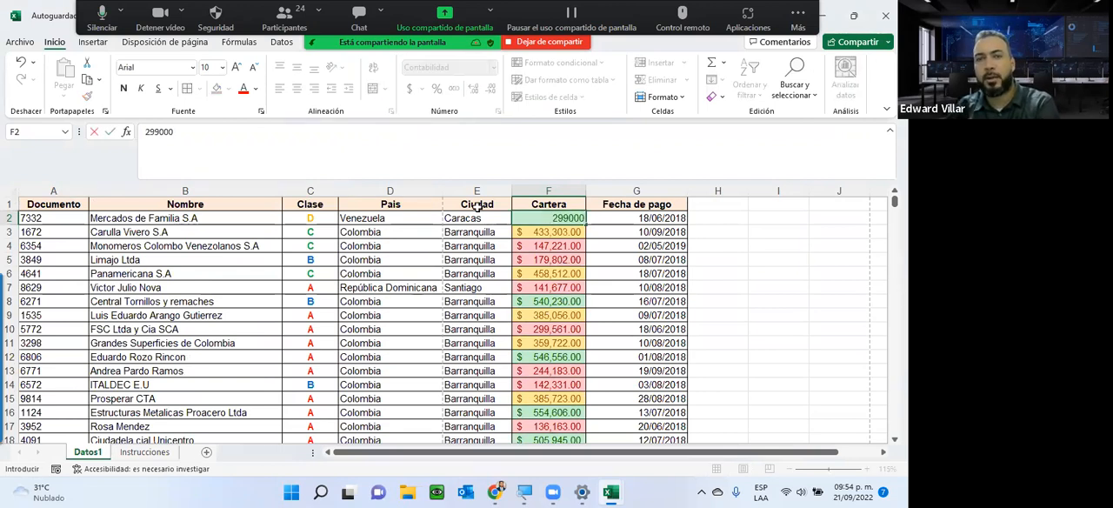
pyautogui.press('Return')
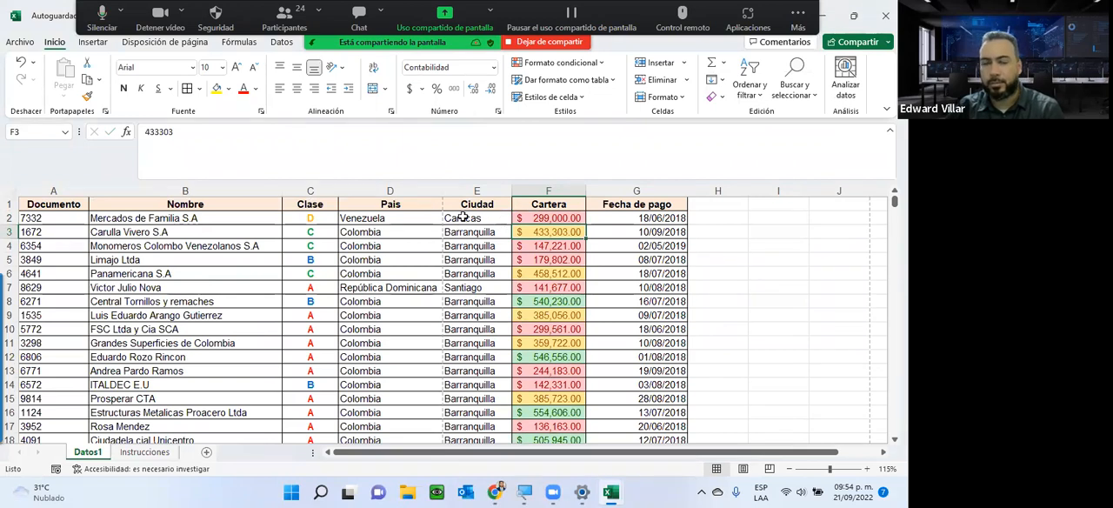
# Change cell F2 to 350000 to test the between colour rule.
pyautogui.click(533, 219)
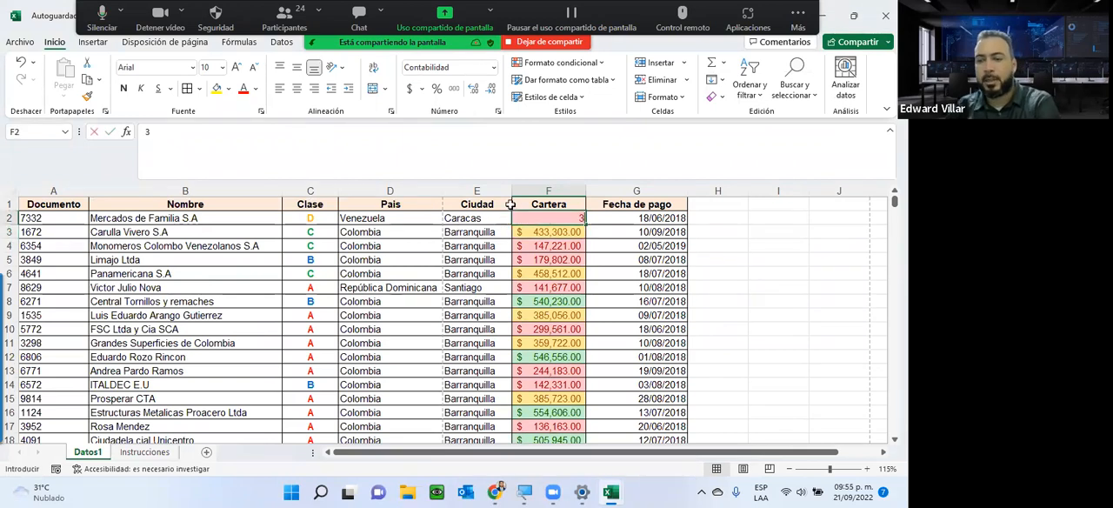
pyautogui.write('350000')
pyautogui.press('Return')
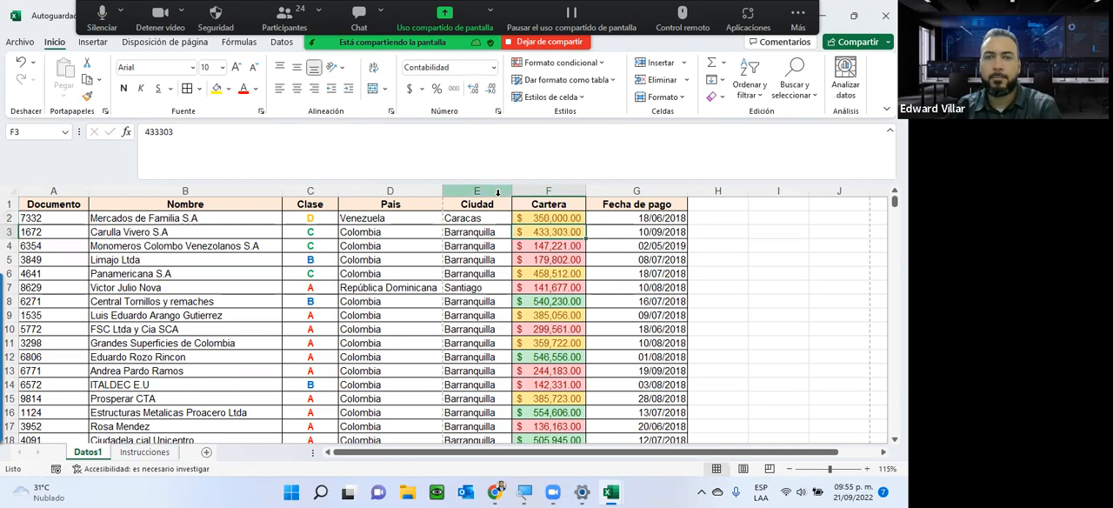
# Set cell F2 to 500,450 to test the greater-than colour rule.
pyautogui.click(519, 213)
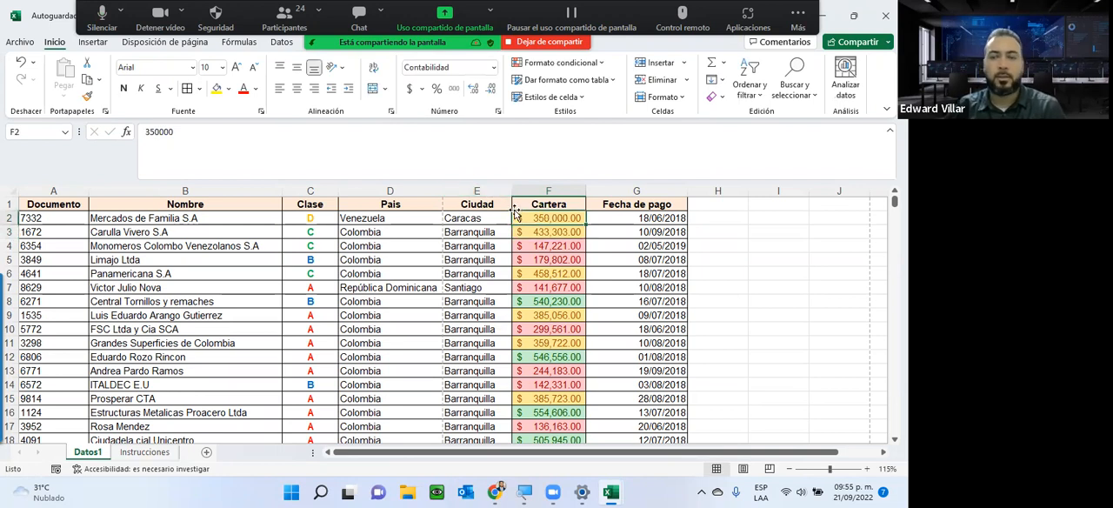
pyautogui.write('500,')
pyautogui.write('450')
pyautogui.press('Return')
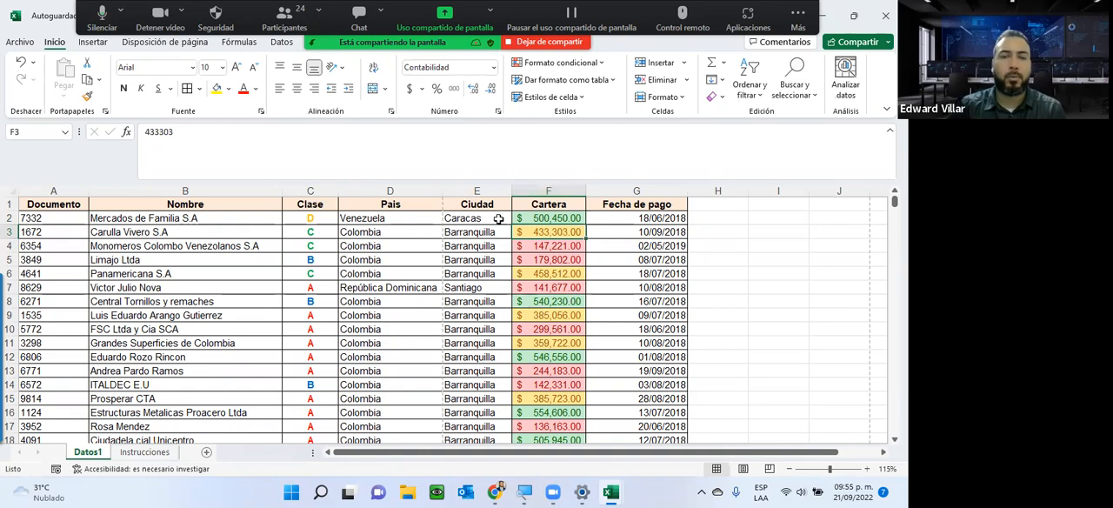
# Start a custom sort from the Cartera values in F2:F630, expanding the selection to the adjoining columns.
pyautogui.moveTo(548, 218); pyautogui.dragTo(541, 435)
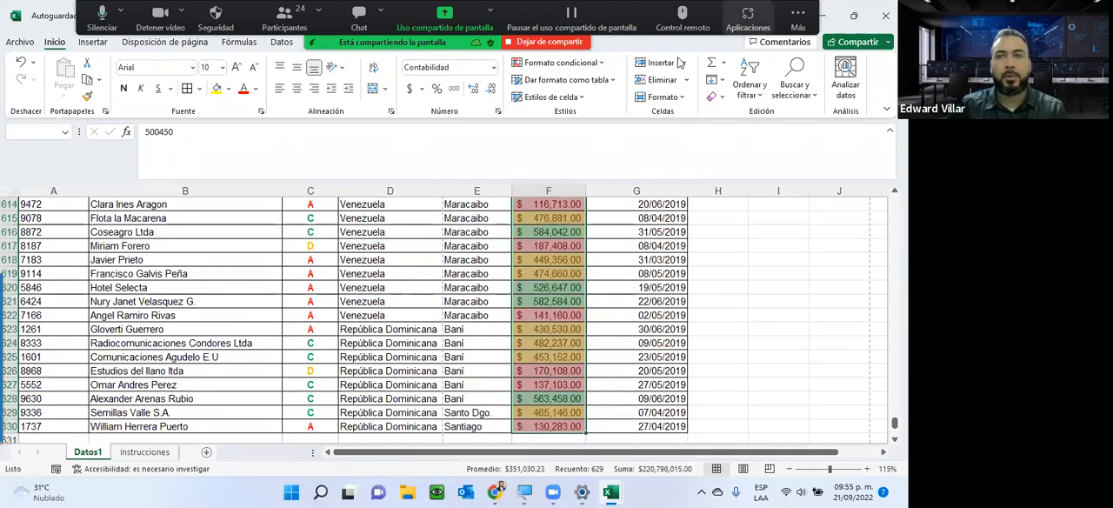
pyautogui.click(750, 85)
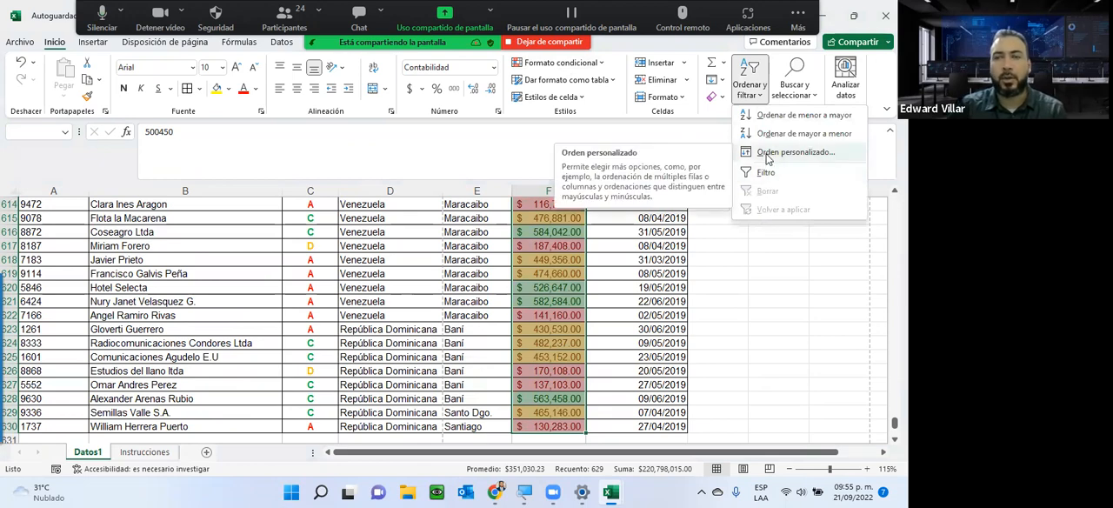
pyautogui.click(767, 155)
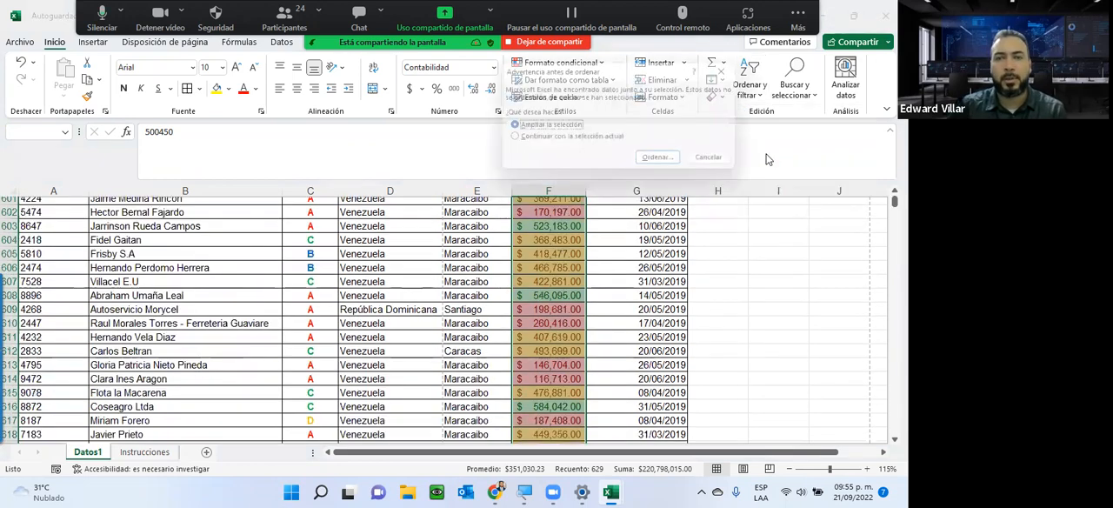
pyautogui.click(663, 165)
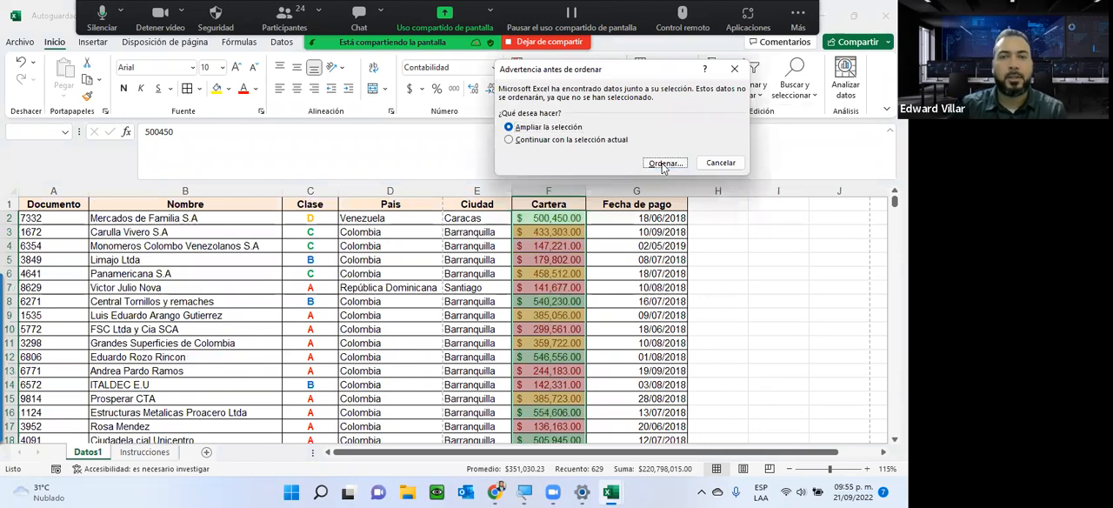
# Set the first sort level to Cartera by cell colour, with green placed at the top.
pyautogui.click(538, 104)
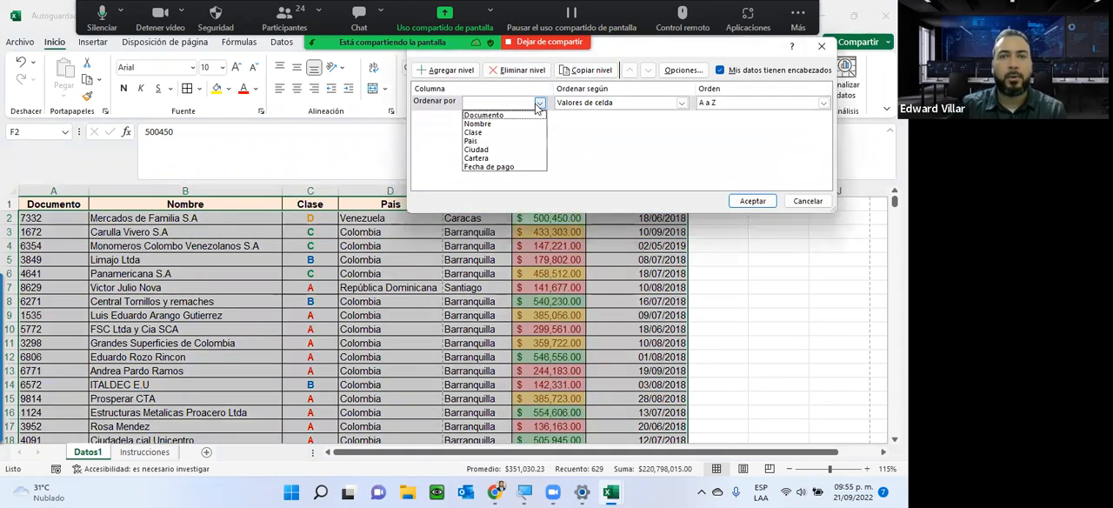
pyautogui.click(518, 159)
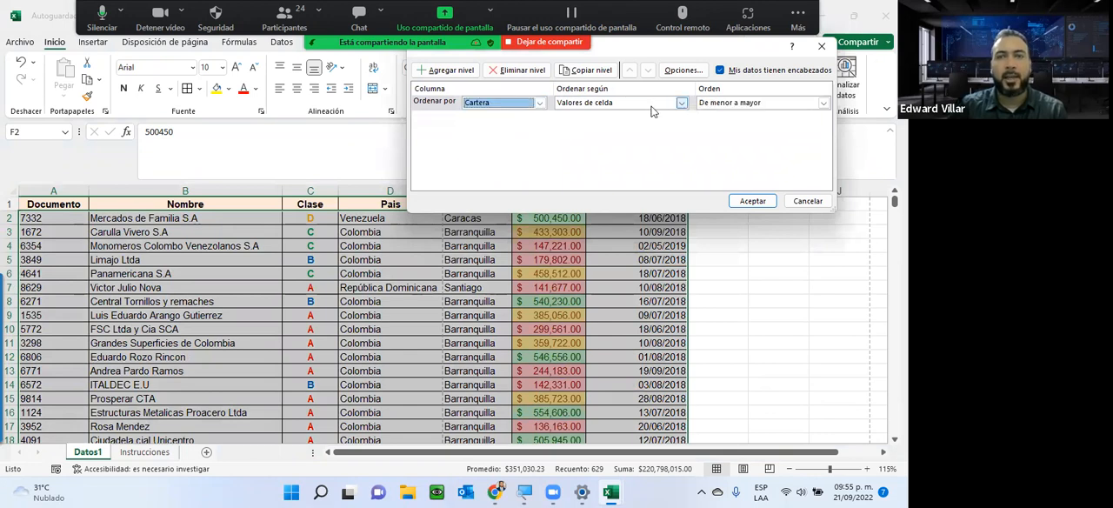
pyautogui.click(653, 110)
pyautogui.click(609, 123)
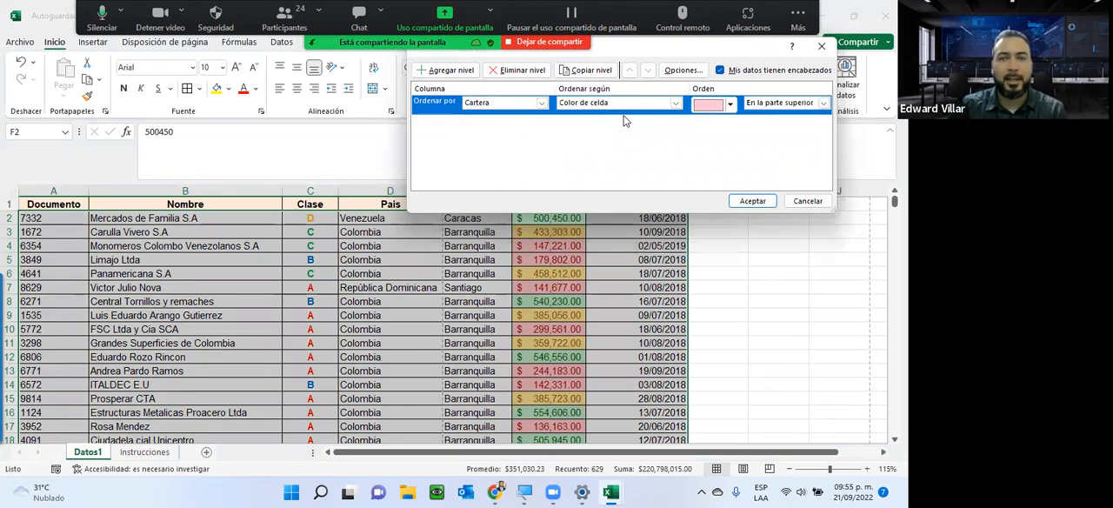
pyautogui.click(730, 104)
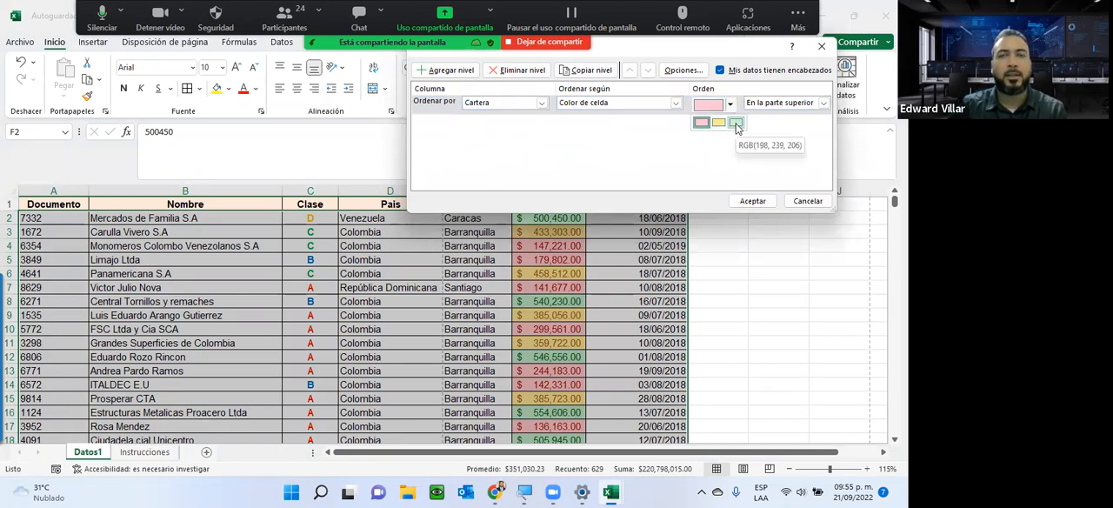
pyautogui.click(736, 123)
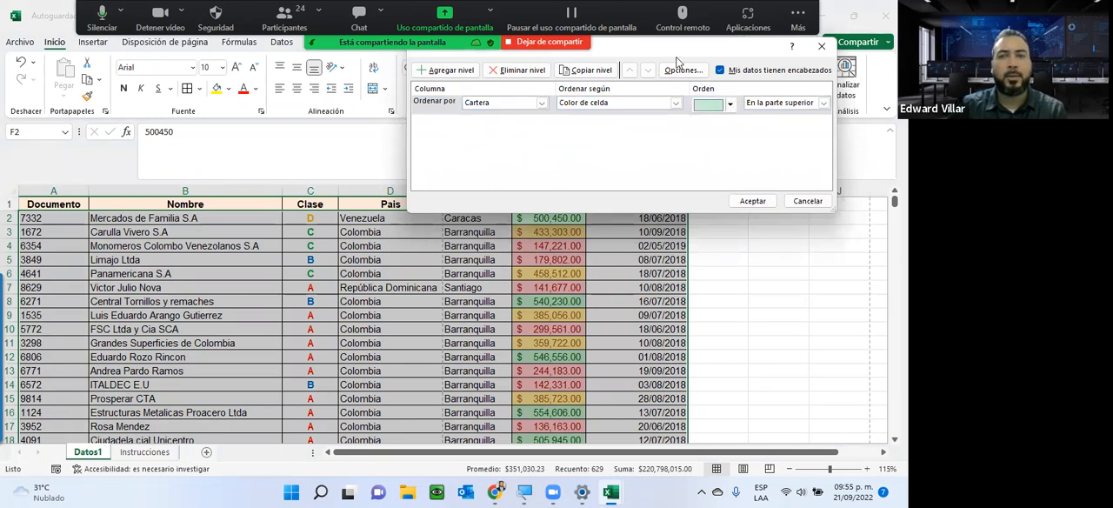
# Copy the level twice for yellow and then light red Cartera cells, and apply the three-level colour sort.
pyautogui.click(588, 70)
pyautogui.click(733, 122)
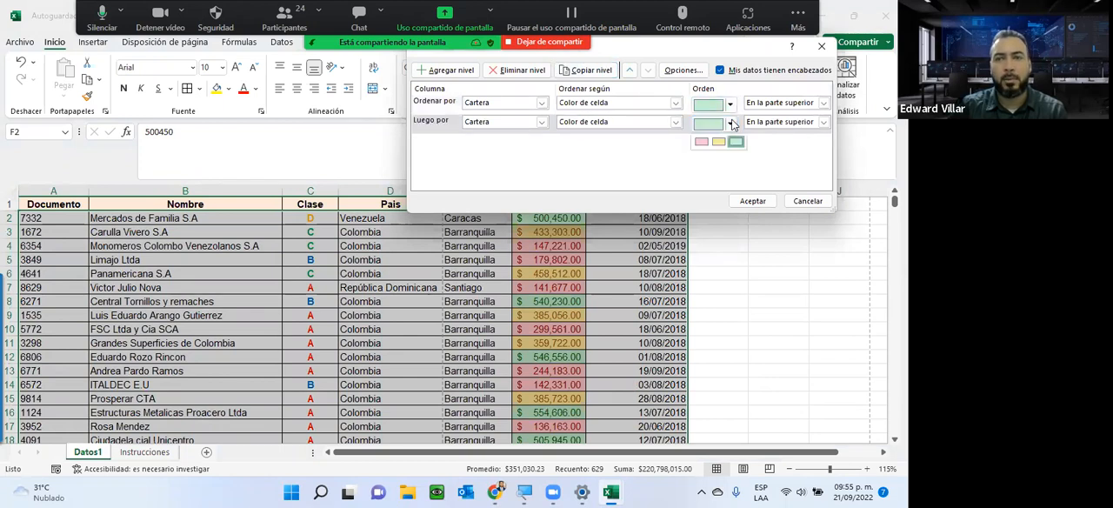
pyautogui.click(723, 146)
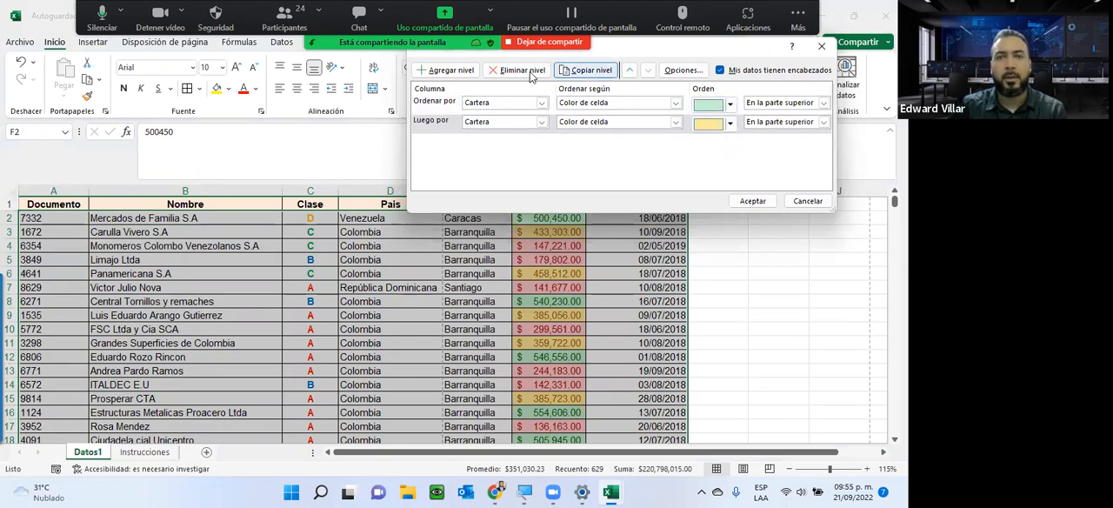
pyautogui.click(588, 70)
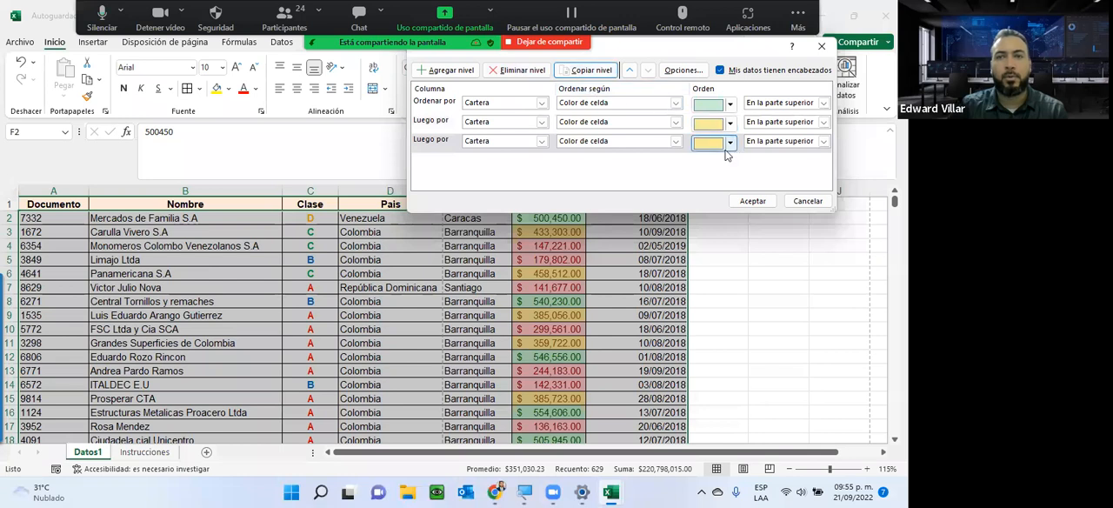
pyautogui.click(731, 144)
pyautogui.click(706, 167)
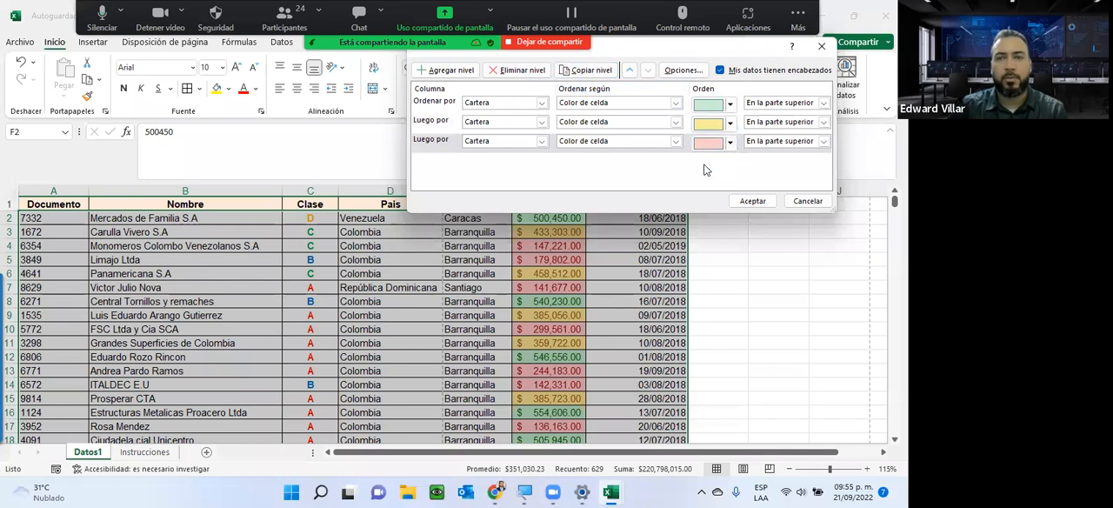
pyautogui.click(753, 203)
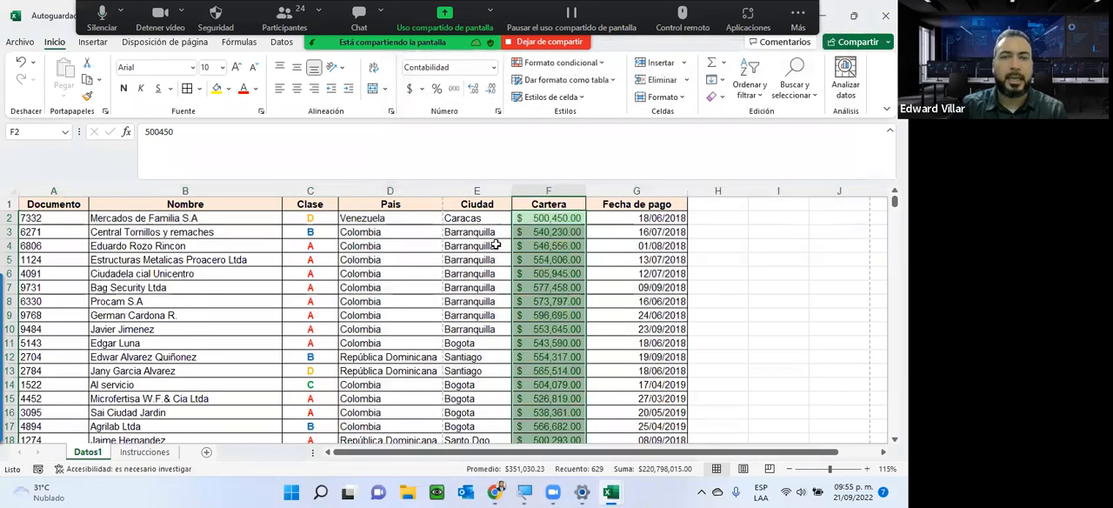
# Examine the sorted rows to check the order of the green, yellow and red Cartera groups.
pyautogui.scroll(-20, 501, 283)
pyautogui.scroll(-20, 501, 283)
pyautogui.scroll(-20, 501, 282)
pyautogui.scroll(-20, 493, 283)
pyautogui.scroll(-20, 489, 283)
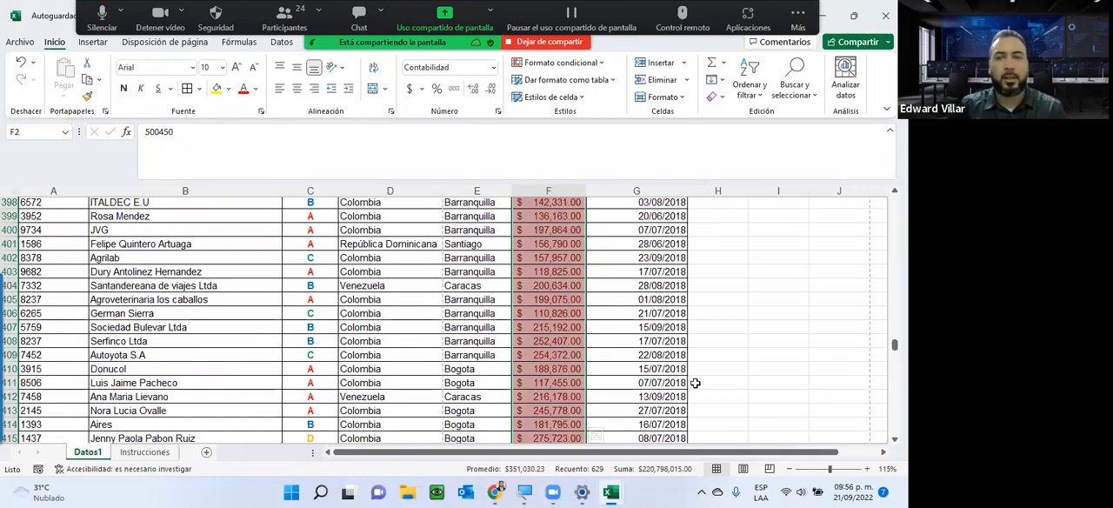
pyautogui.scroll(20, 648, 300)
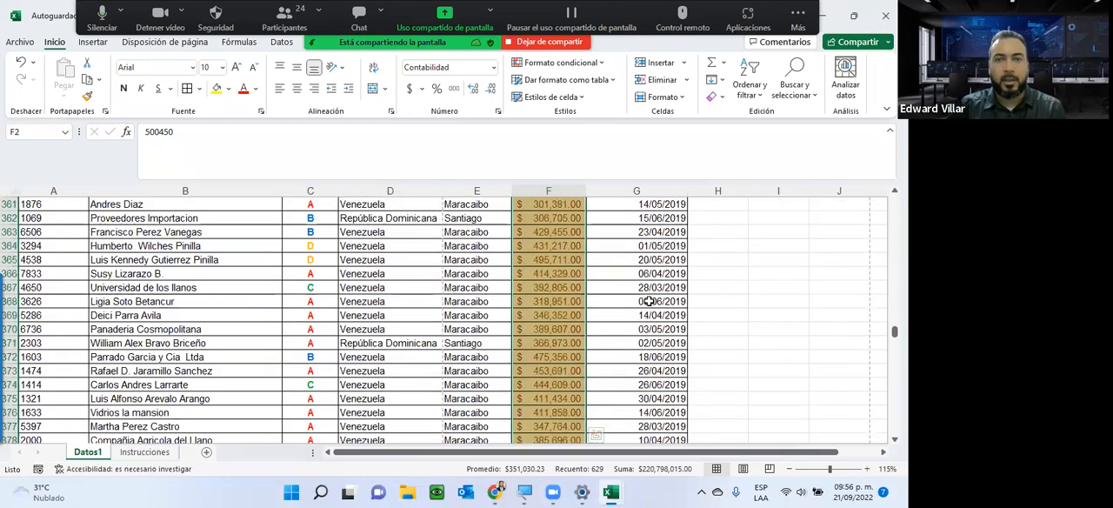
pyautogui.scroll(20, 649, 300)
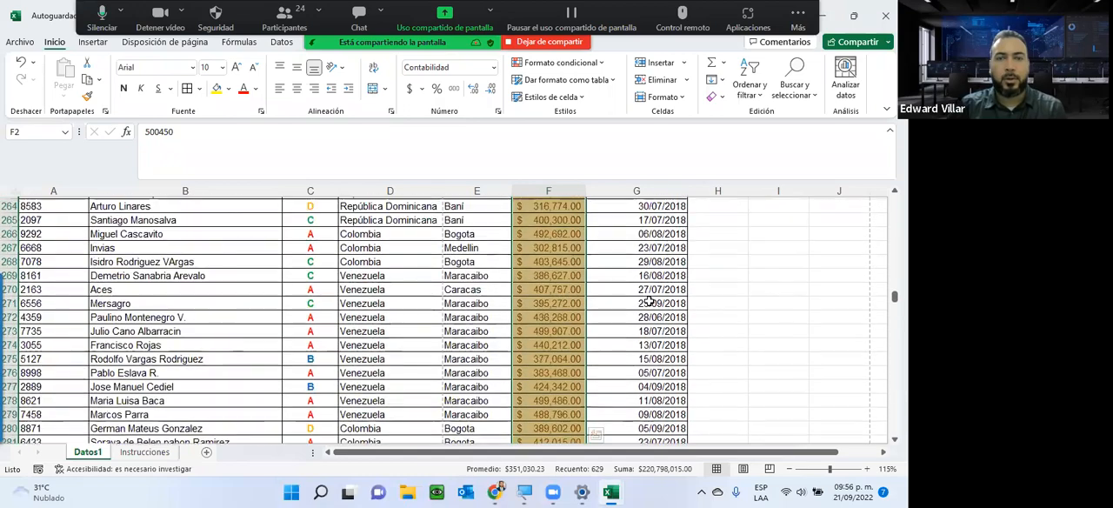
pyautogui.scroll(20, 649, 300)
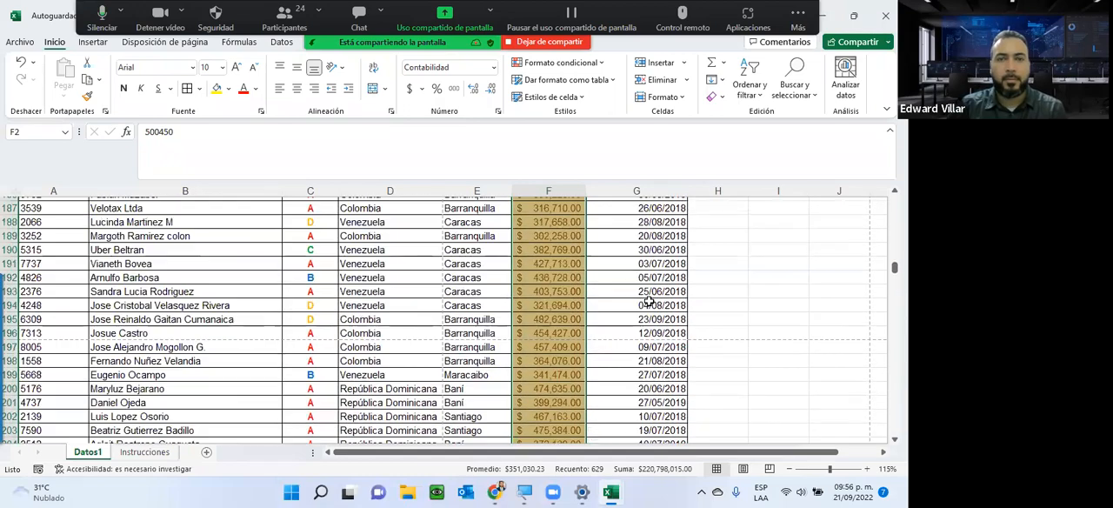
pyautogui.scroll(20, 649, 300)
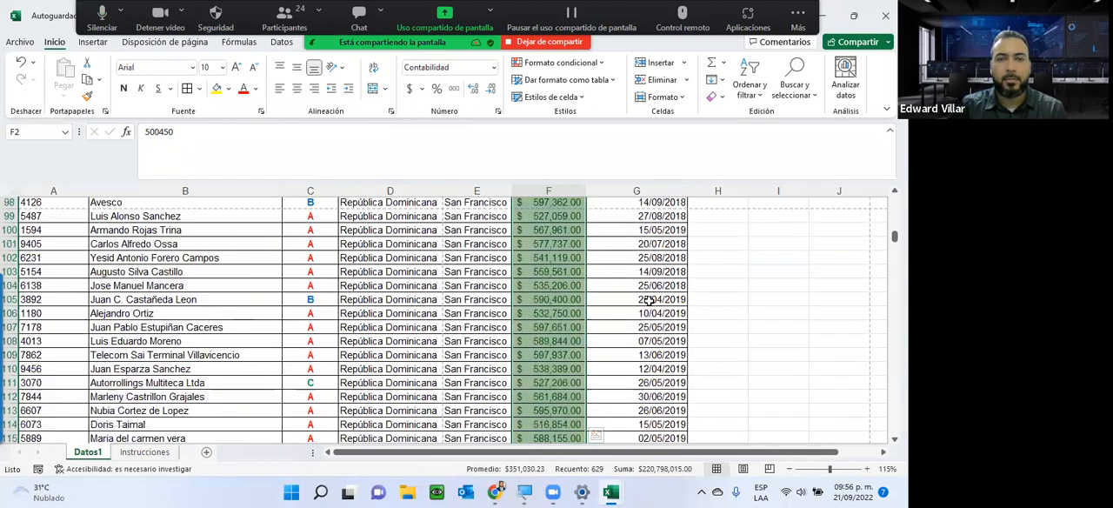
pyautogui.scroll(12, 649, 300)
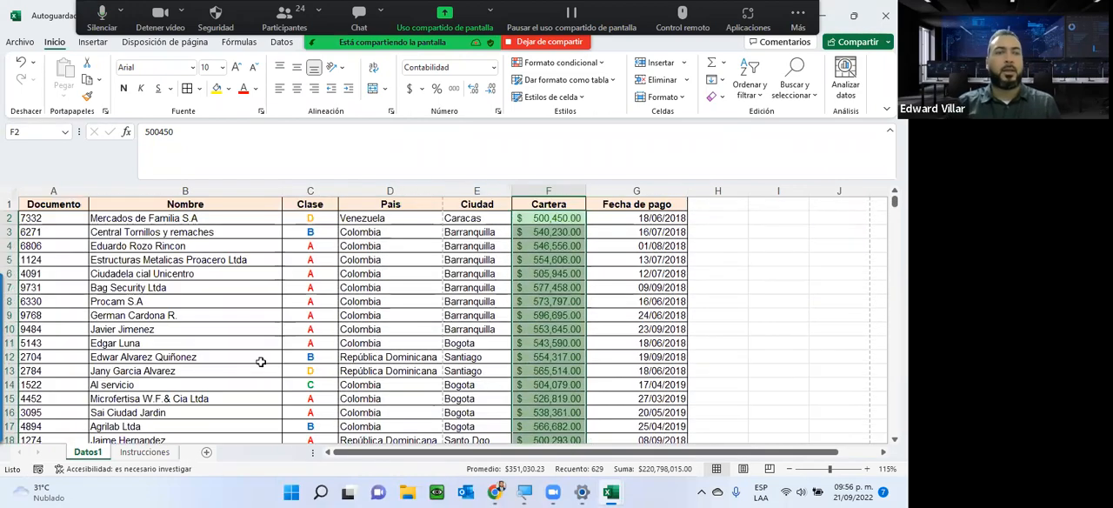
# Read the remaining instruction about duplicate Documento values on the Instrucciones sheet, and return to the Datos1 sheet.
pyautogui.click(148, 452)
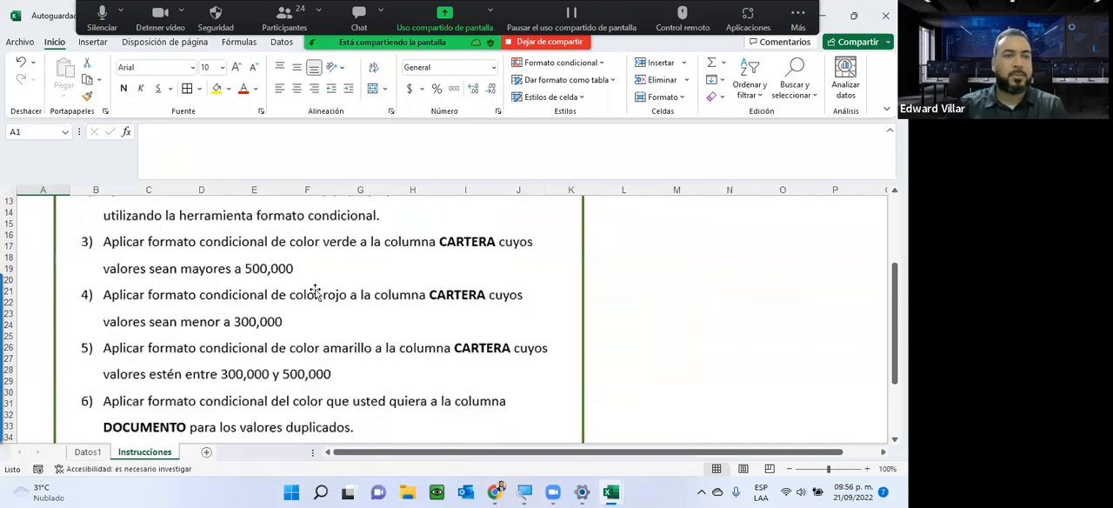
pyautogui.scroll(-3, 316, 293)
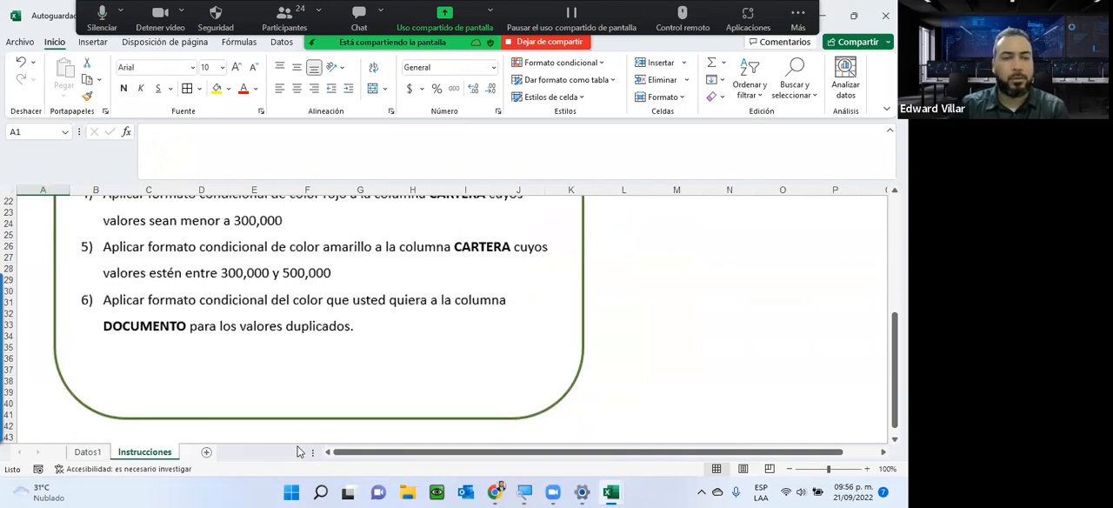
pyautogui.click(87, 453)
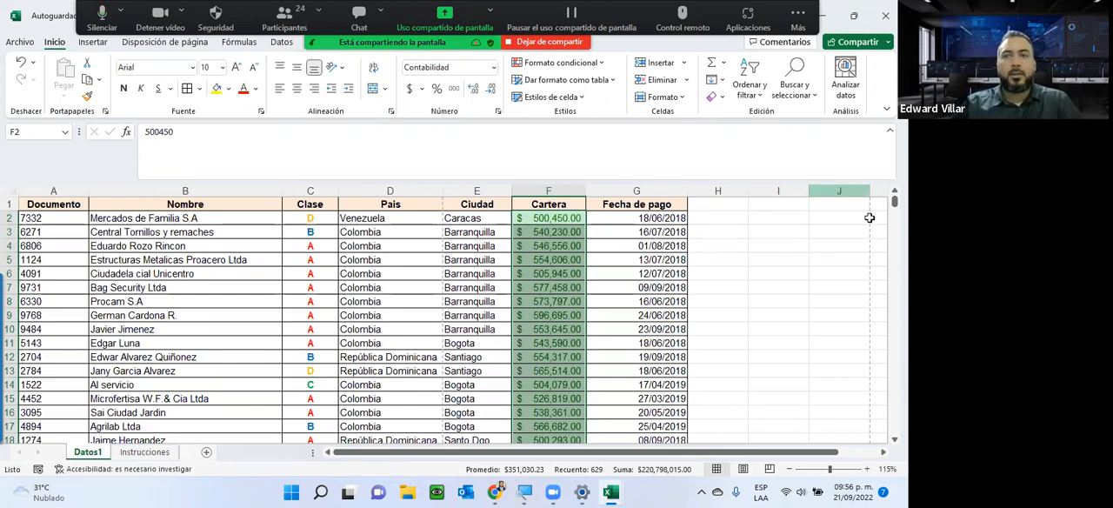
pyautogui.moveTo(895, 202)
pyautogui.mouseDown()
pyautogui.moveTo(891, 332)
pyautogui.moveTo(864, 436)
pyautogui.moveTo(894, 202)
pyautogui.mouseUp()
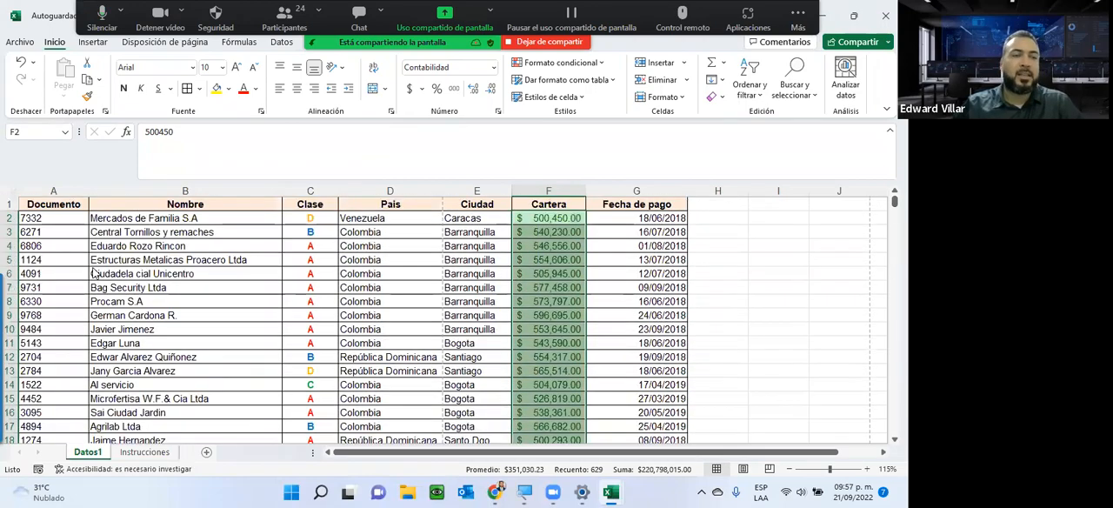
# Inspect individual Documento values near the start of column A.
pyautogui.click(30, 218)
pyautogui.moveTo(28, 231); pyautogui.dragTo(29, 259)
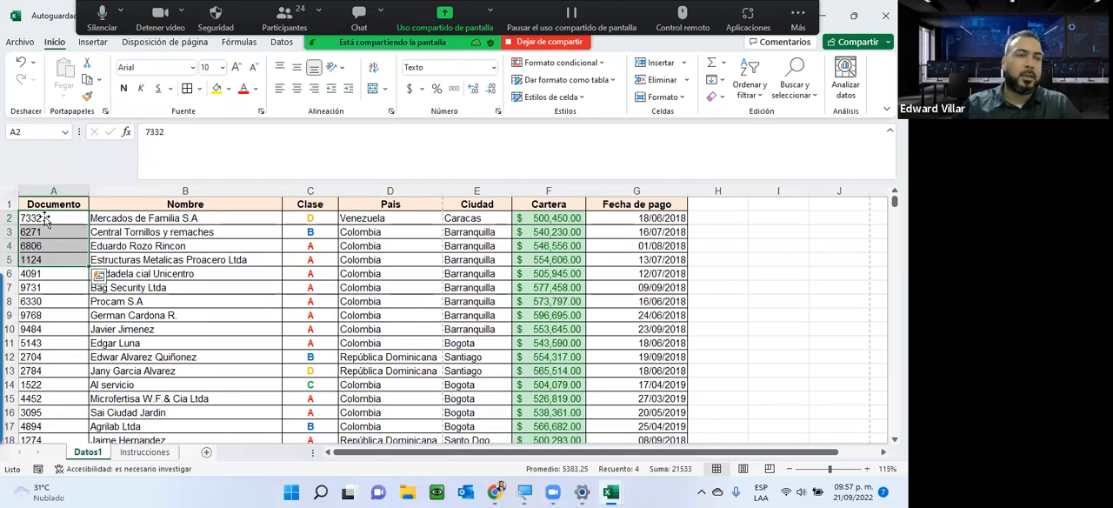
pyautogui.click(29, 219)
pyautogui.click(29, 231)
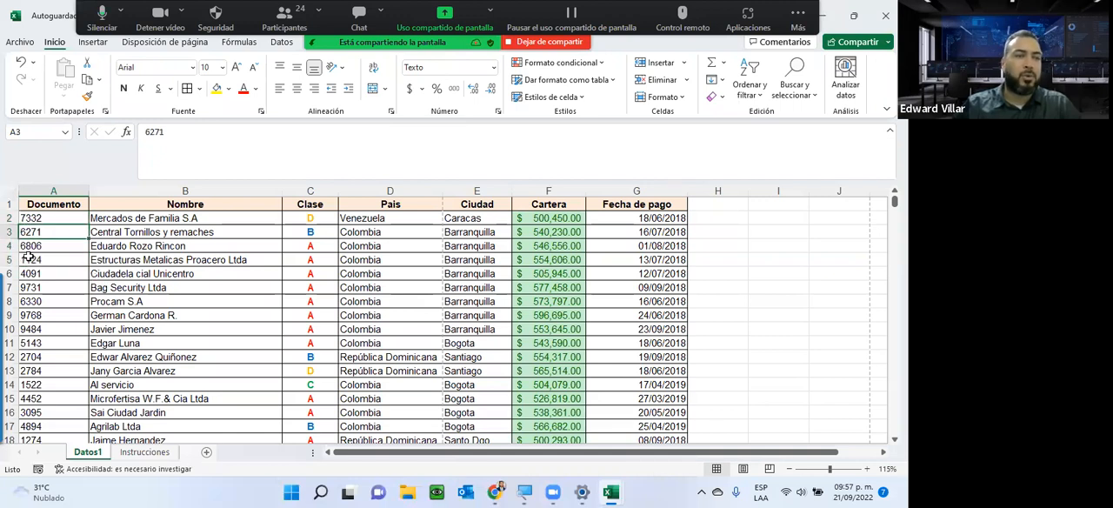
pyautogui.click(29, 247)
pyautogui.click(31, 287)
pyautogui.click(50, 370)
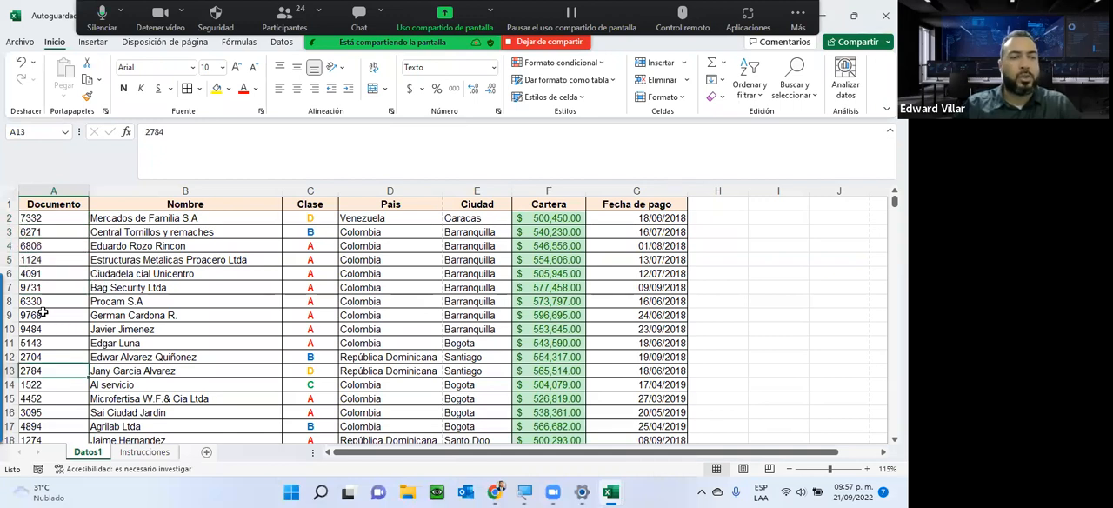
pyautogui.click(43, 291)
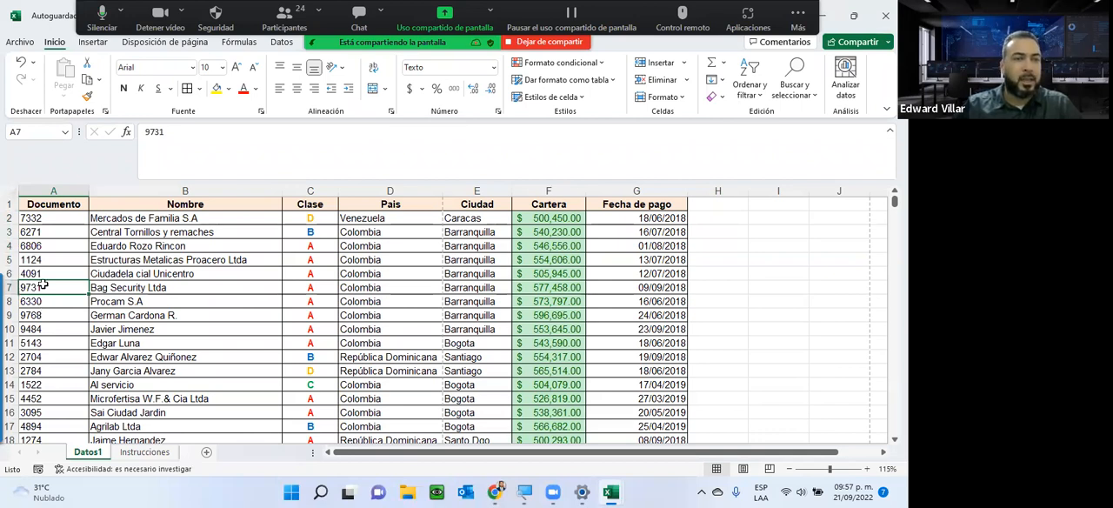
# Apply a duplicate-values conditional format with light red fill and dark red text to Documento cells A2:A630.
pyautogui.click(62, 224)
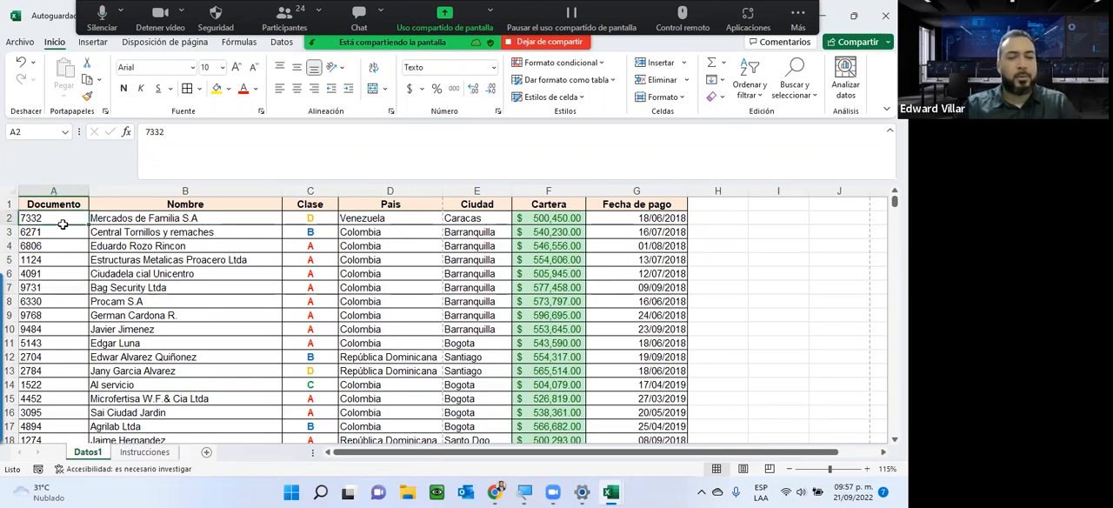
pyautogui.hotkey('ctrl', 'shift', 'Down')
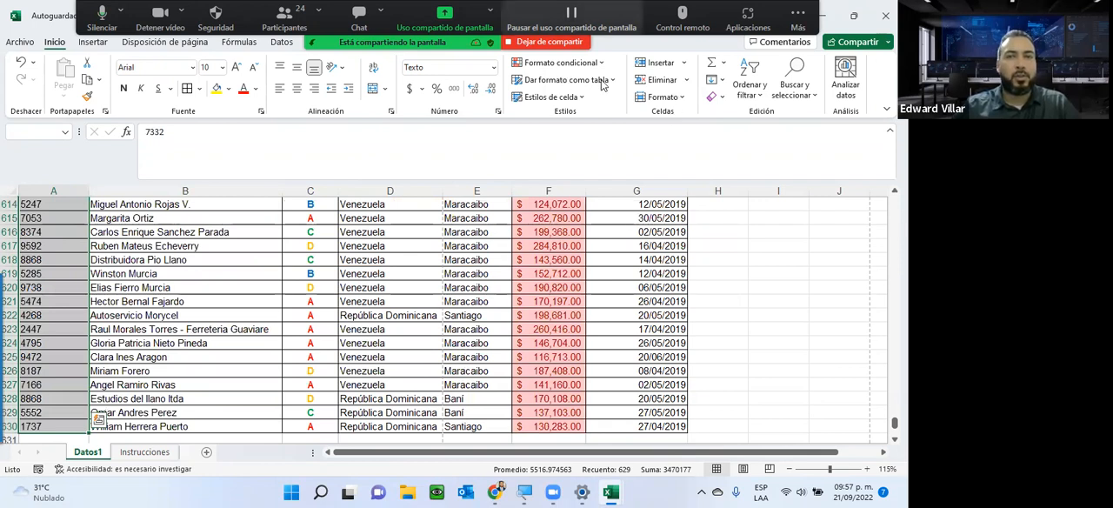
pyautogui.click(561, 63)
pyautogui.moveTo(601, 88)
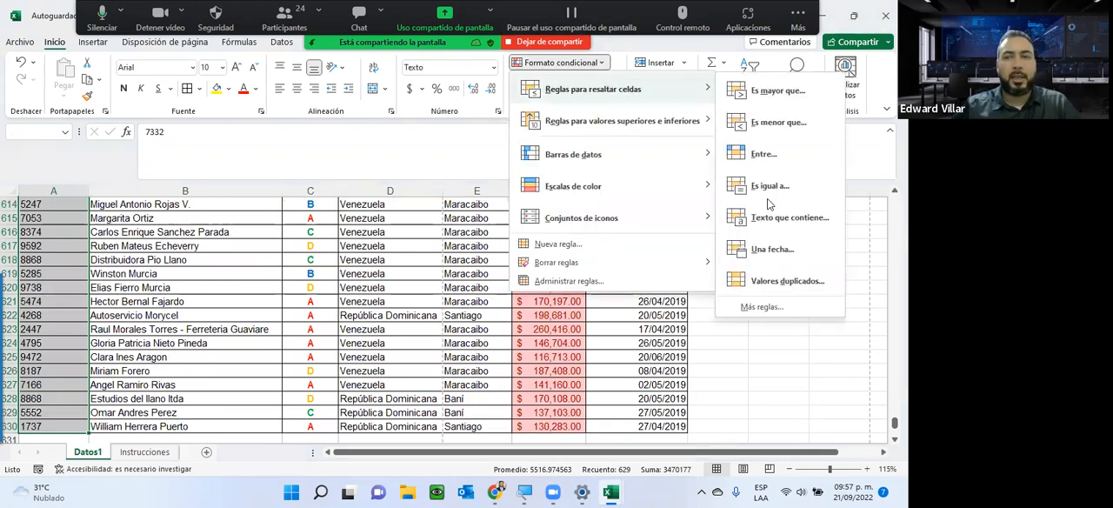
pyautogui.click(780, 283)
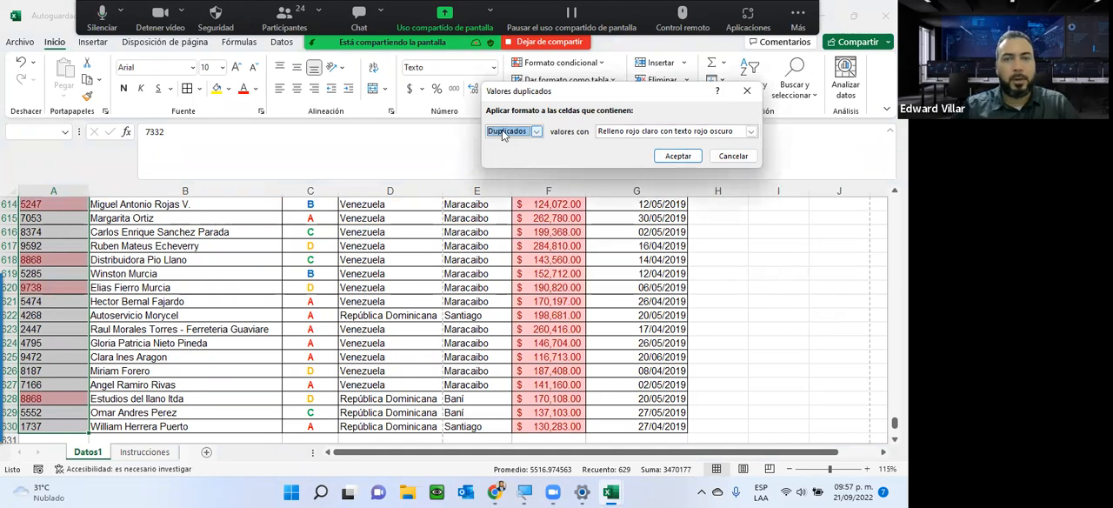
pyautogui.click(648, 132)
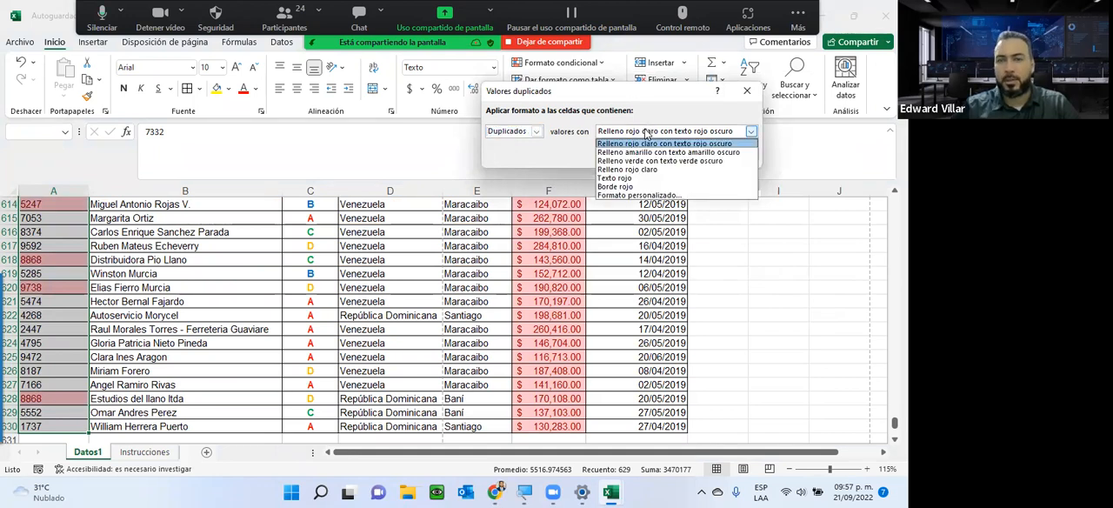
pyautogui.click(646, 131)
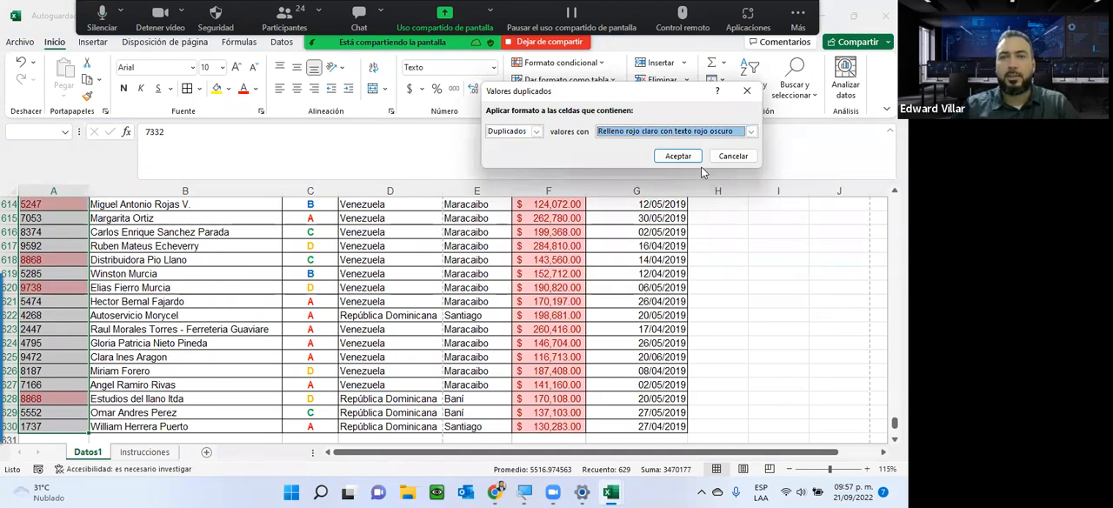
pyautogui.click(693, 159)
# Examine the highlighted duplicate Documento values from the end of column A back up to the first rows.
pyautogui.scroll(20, 419, 181)
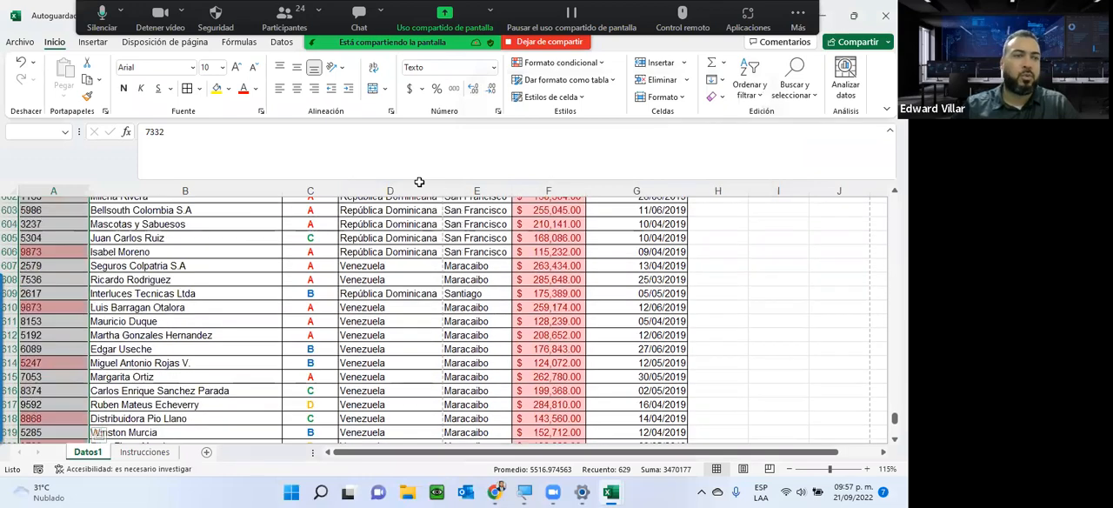
pyautogui.scroll(10, 96, 308)
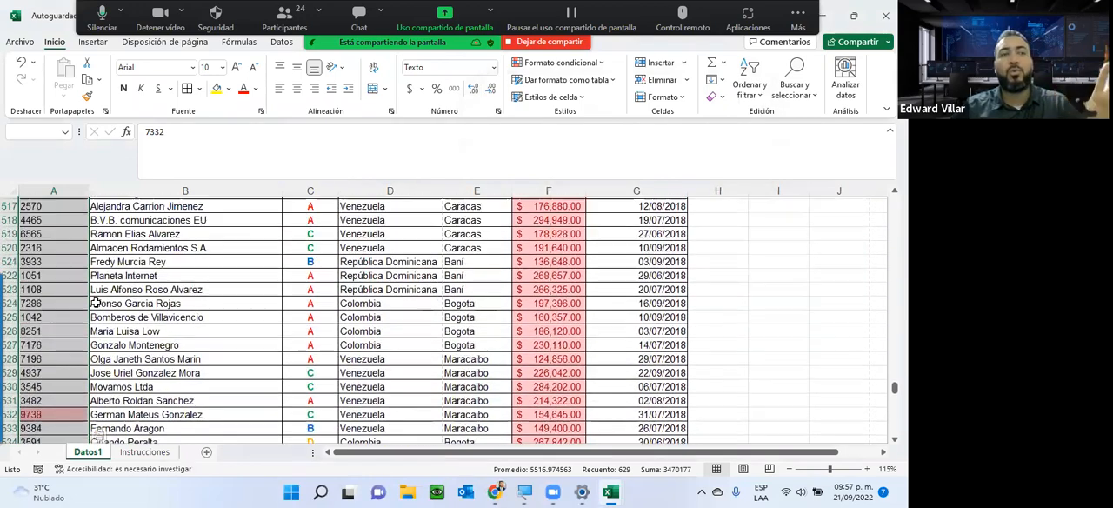
pyautogui.scroll(5, 87, 285)
pyautogui.scroll(20, 87, 285)
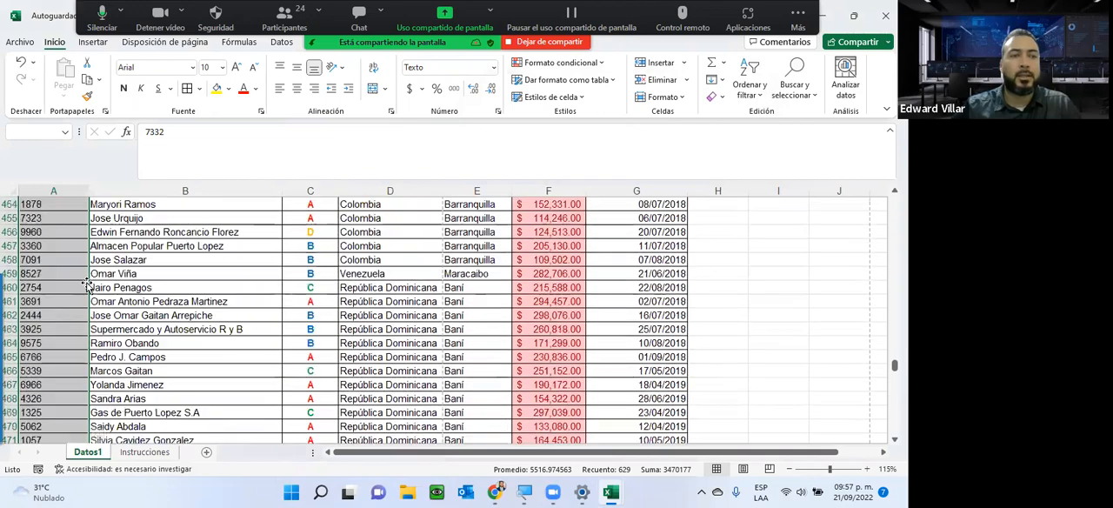
pyautogui.scroll(20, 87, 284)
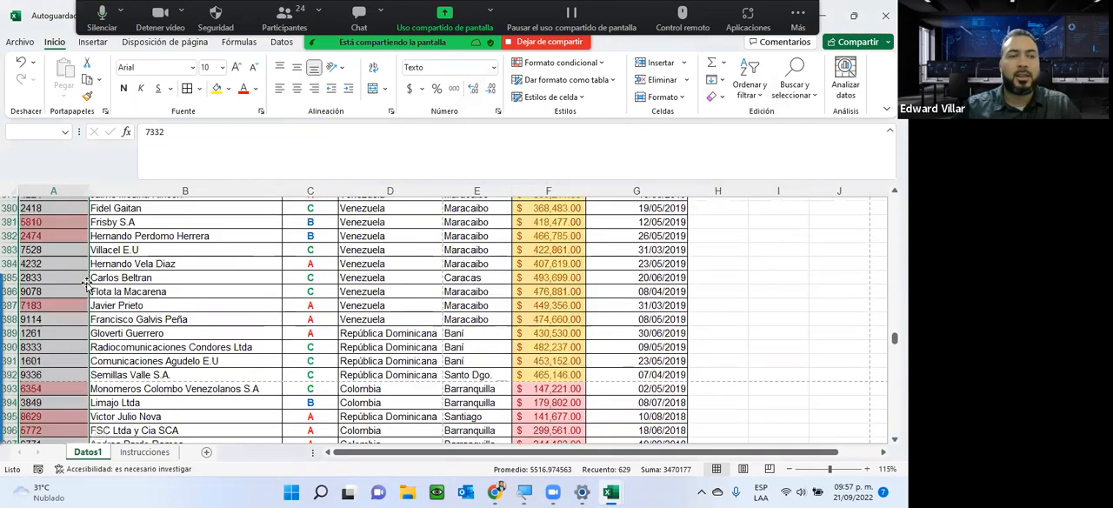
pyautogui.scroll(15, 87, 285)
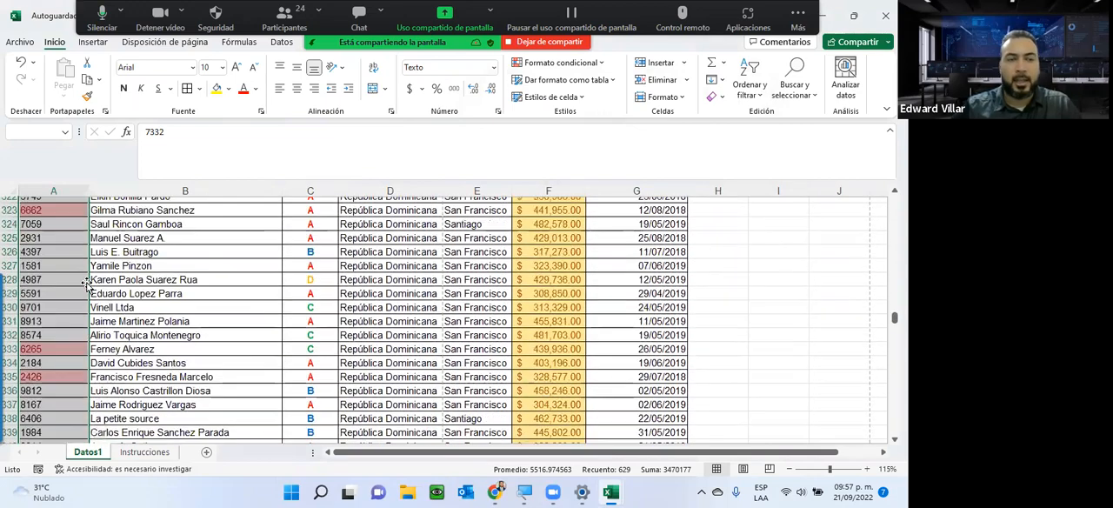
pyautogui.moveTo(895, 312); pyautogui.dragTo(895, 198)
pyautogui.click(167, 312)
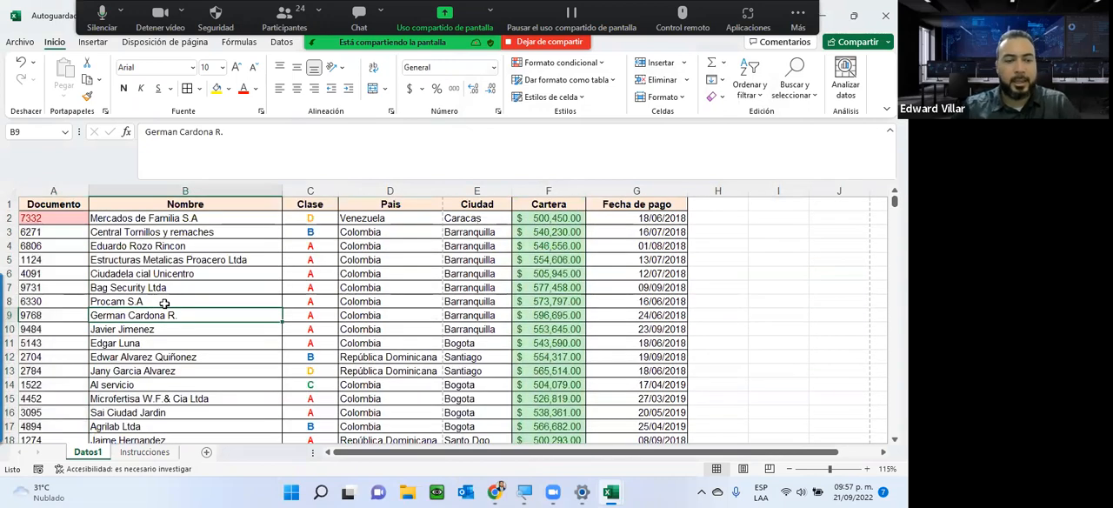
# Search the Datos1 sheet for the unhighlighted Documento value of cell A3, stepping through matches to check whether it repeats.
pyautogui.hotkey('ctrl', 'b')
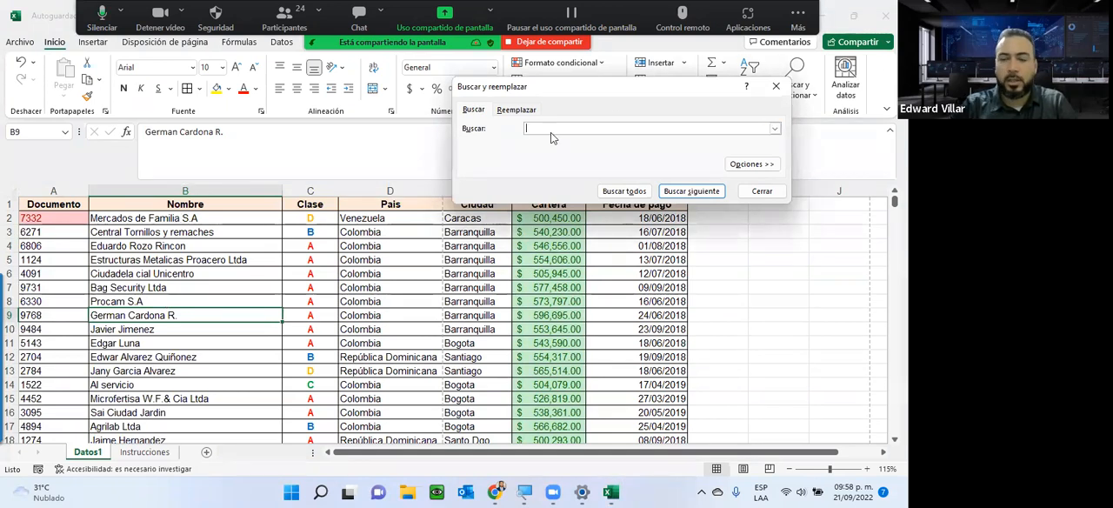
pyautogui.click(709, 192)
pyautogui.click(714, 194)
pyautogui.click(714, 193)
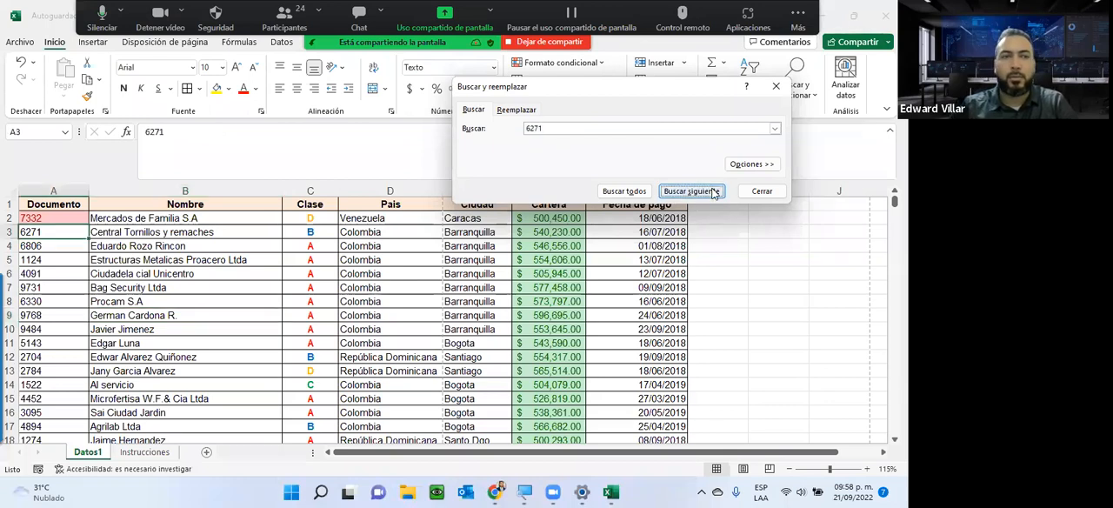
pyautogui.click(714, 194)
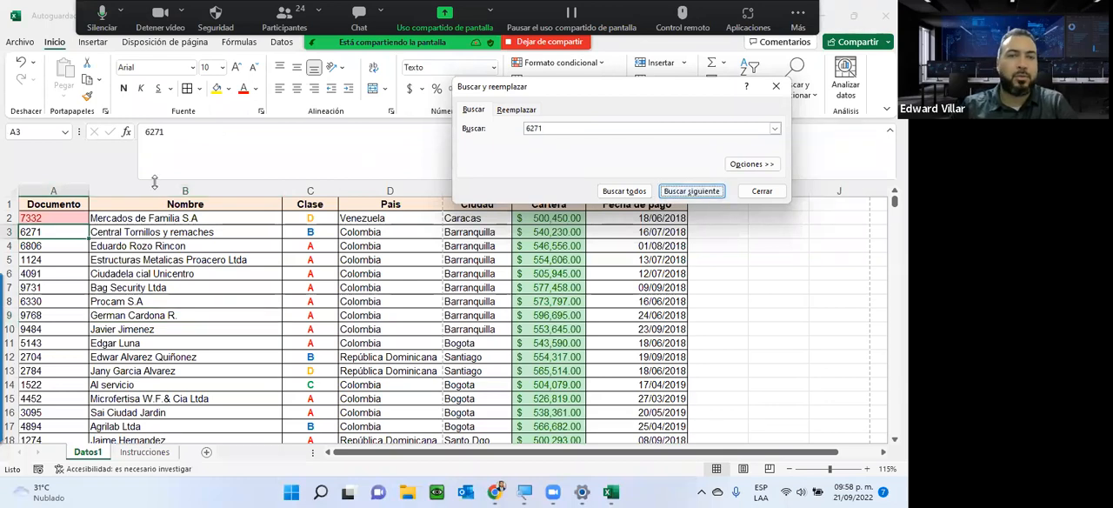
# Search for the unhighlighted Documento value of cell A4, look for further matches, and close the search.
pyautogui.moveTo(560, 128); pyautogui.dragTo(358, 117)
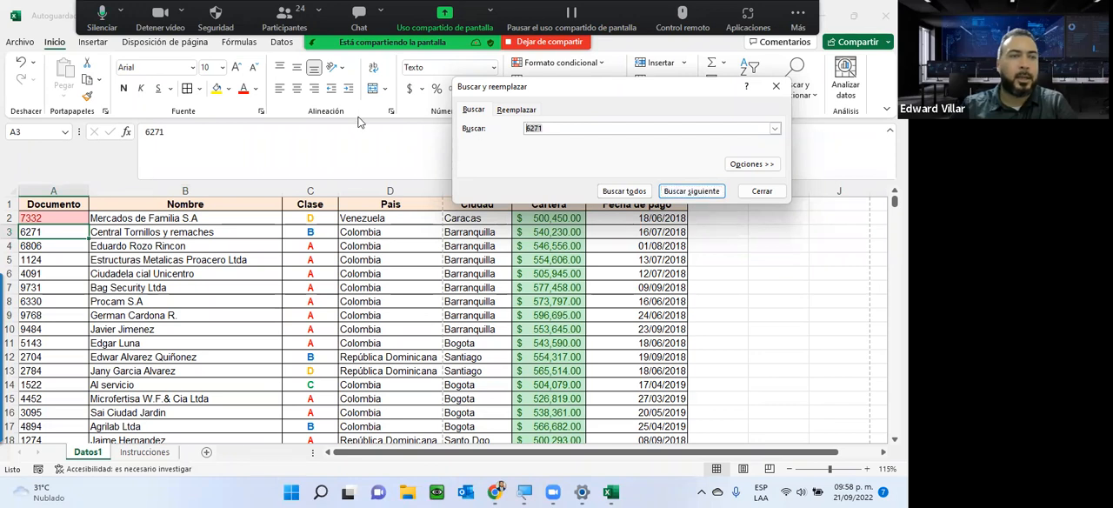
pyautogui.write('6806')
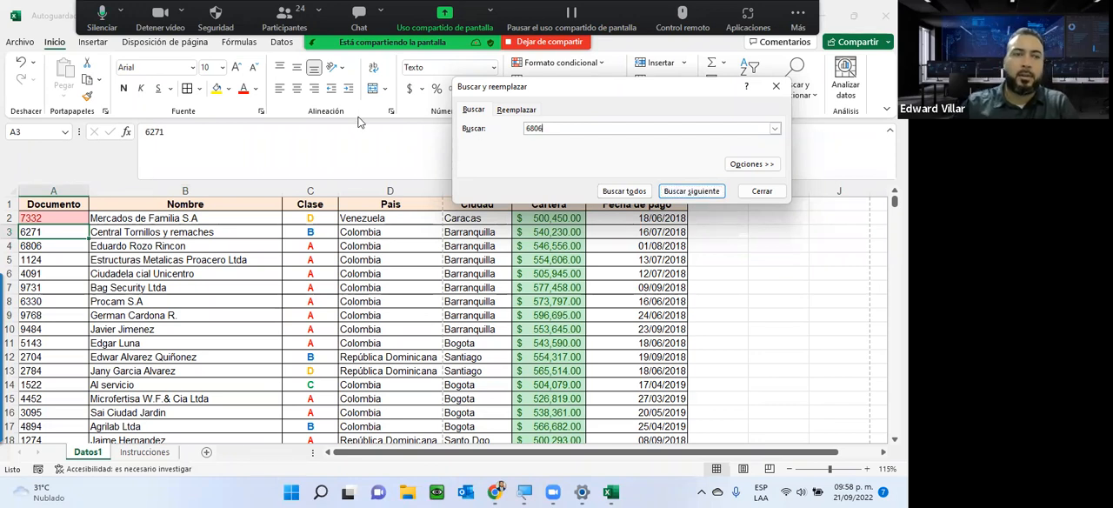
pyautogui.click(689, 190)
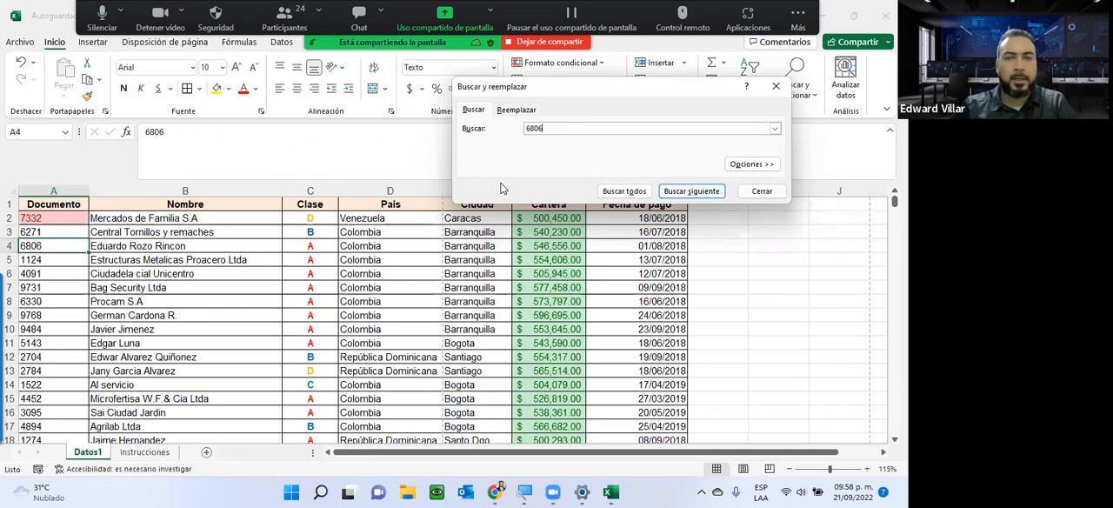
pyautogui.click(696, 194)
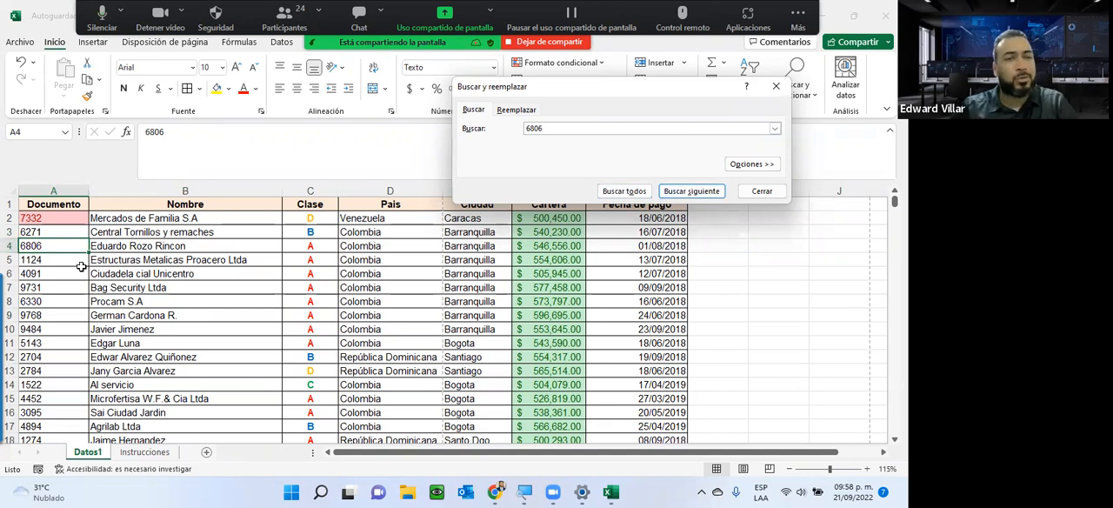
pyautogui.click(761, 192)
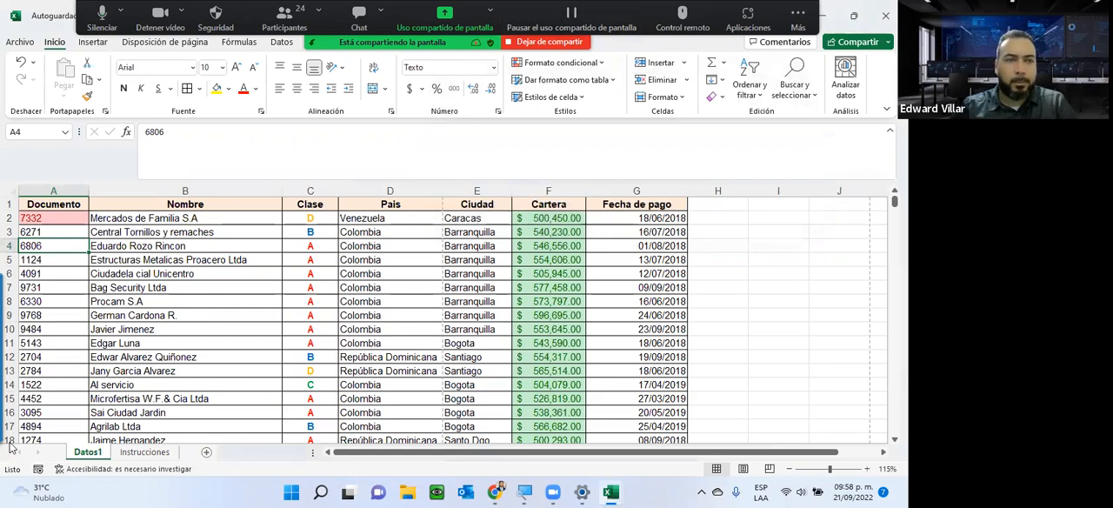
pyautogui.click(561, 63)
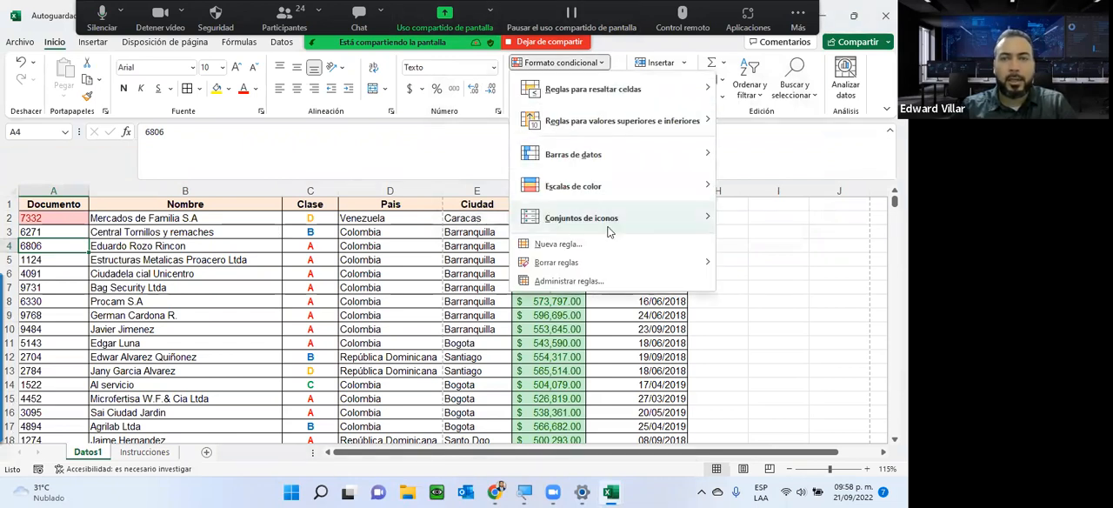
pyautogui.moveTo(687, 89)
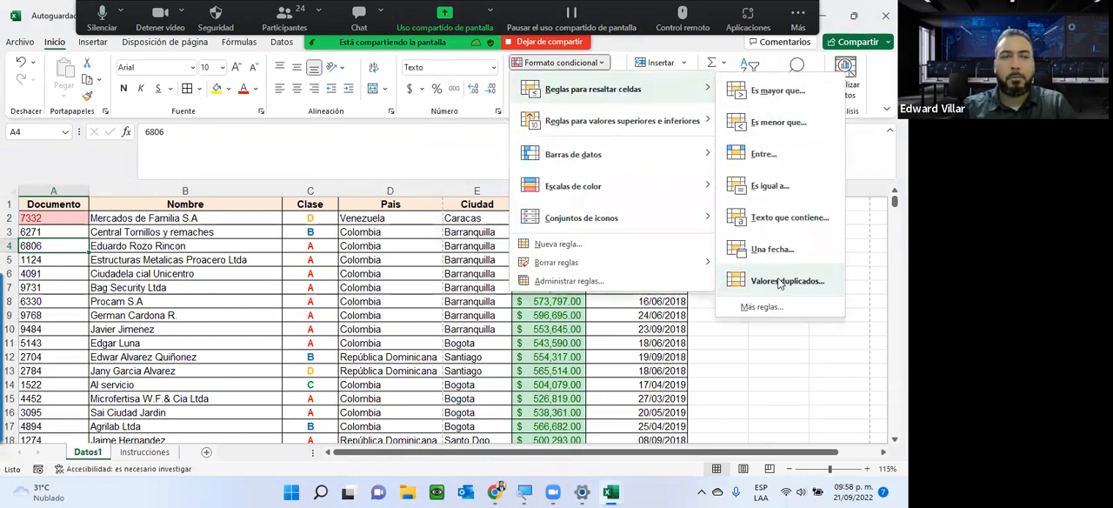
pyautogui.click(233, 302)
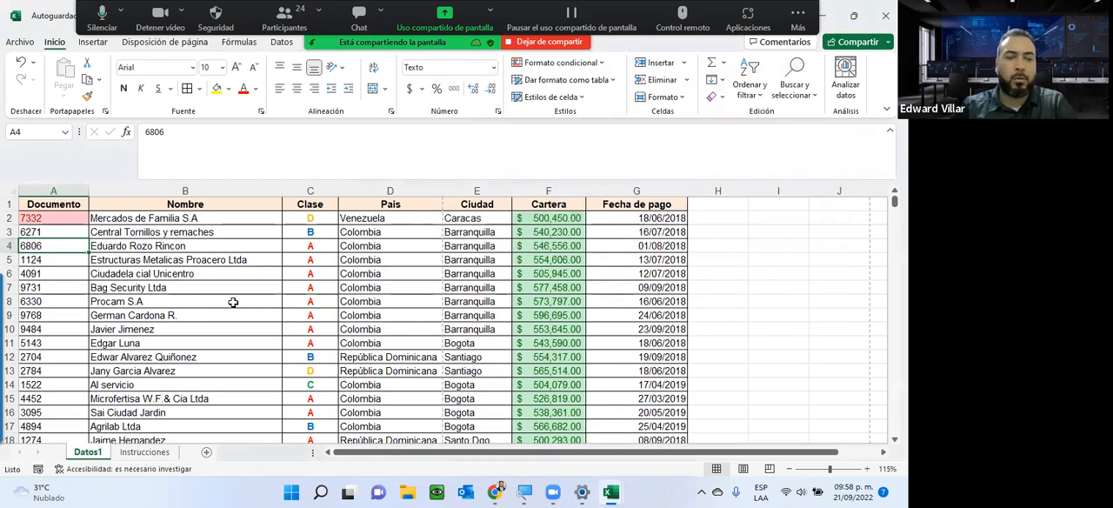
# Search for the highlighted Documento value of cell A2, step through every match on the sheet, and close the search.
pyautogui.hotkey('ctrl', 'b')
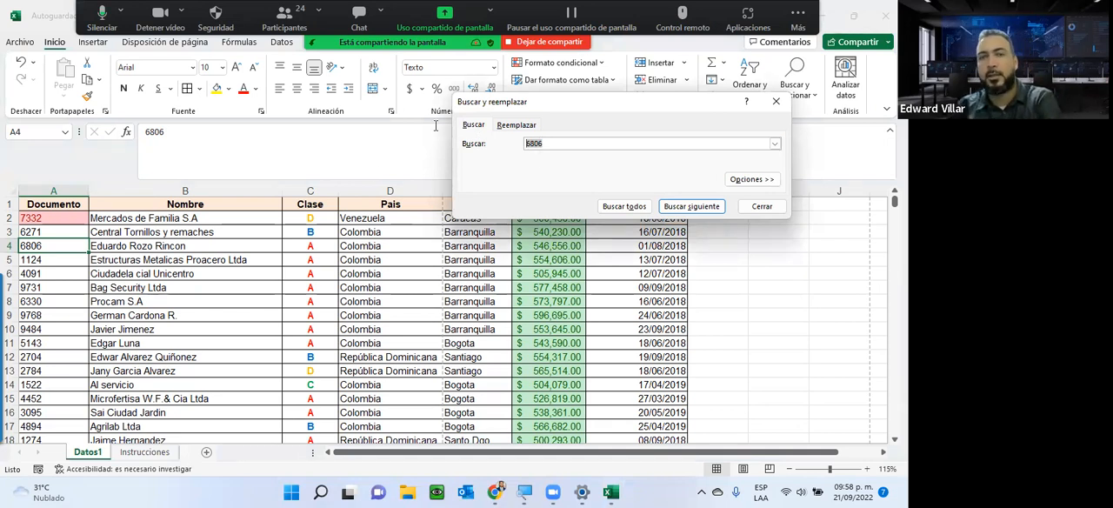
pyautogui.write('7332')
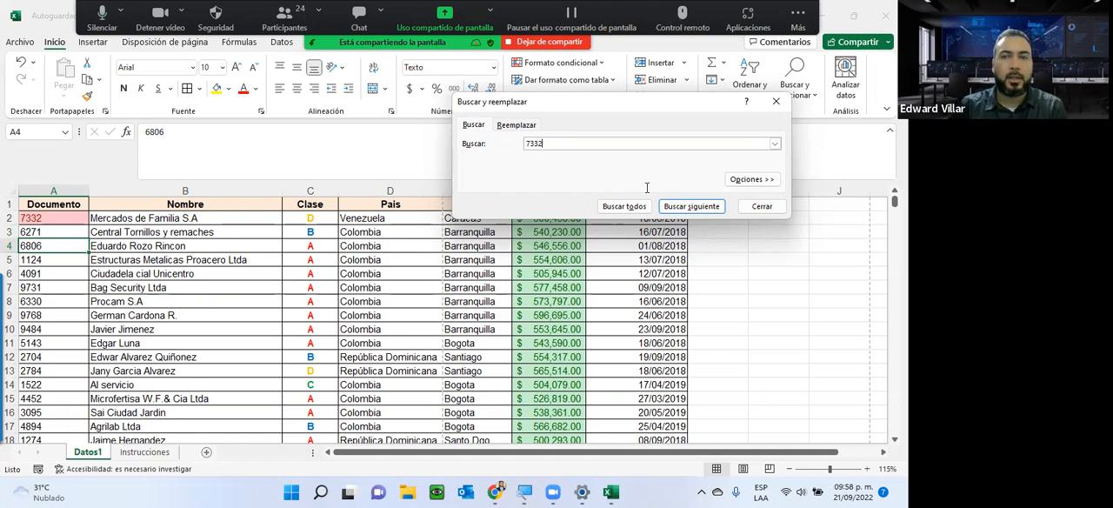
pyautogui.click(674, 206)
pyautogui.click(669, 206)
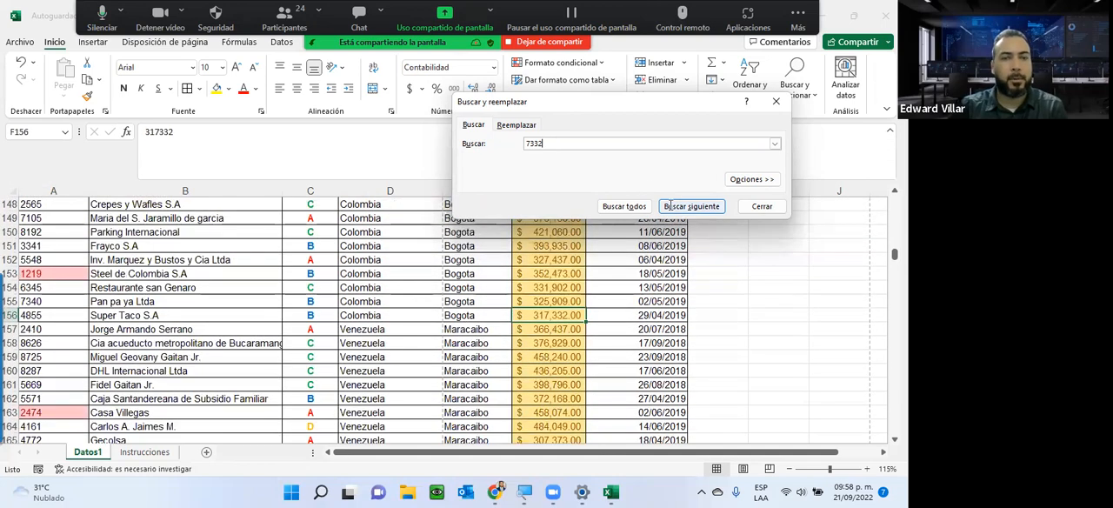
pyautogui.scroll(-2, 480, 218)
pyautogui.scroll(2, 480, 217)
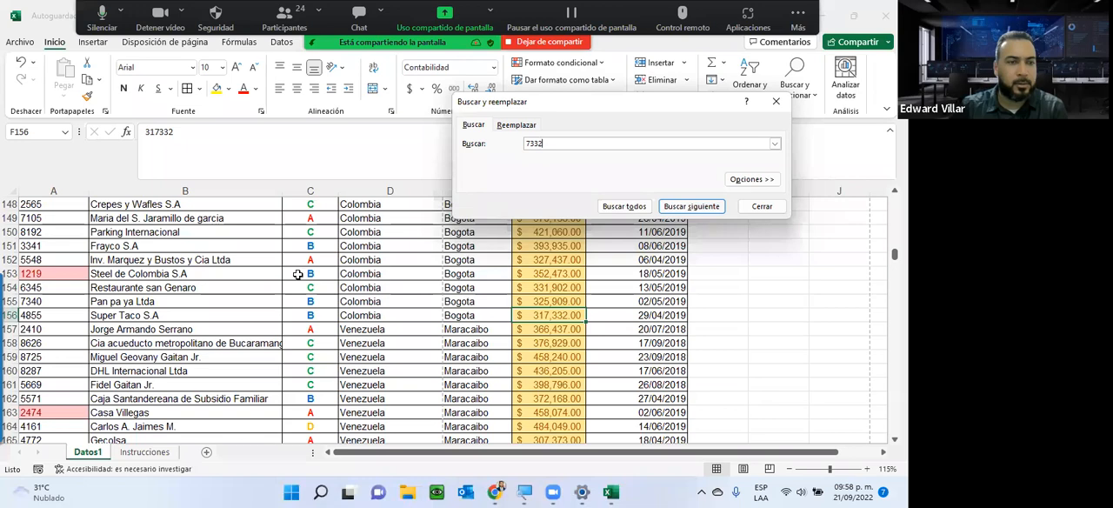
pyautogui.click(682, 209)
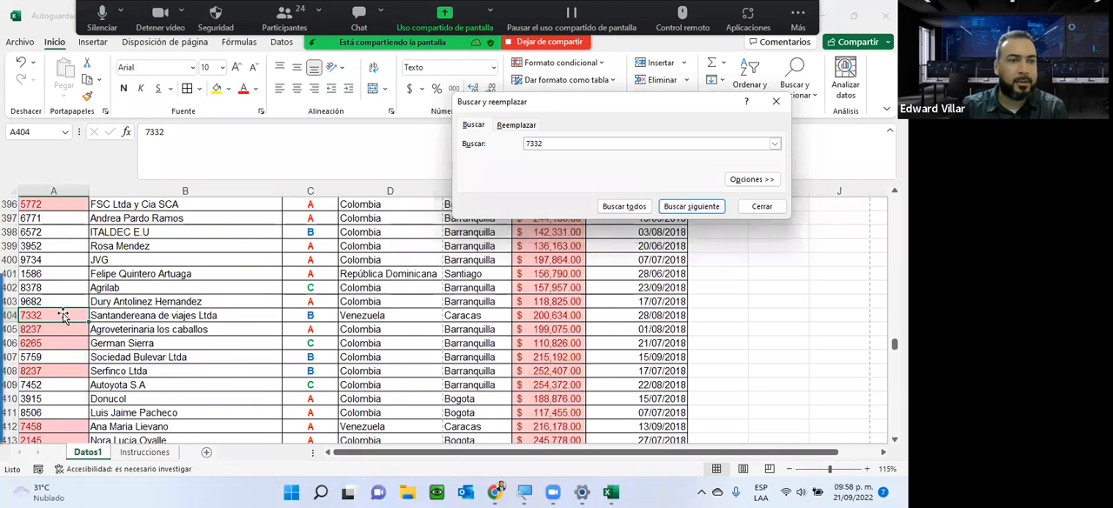
pyautogui.click(671, 209)
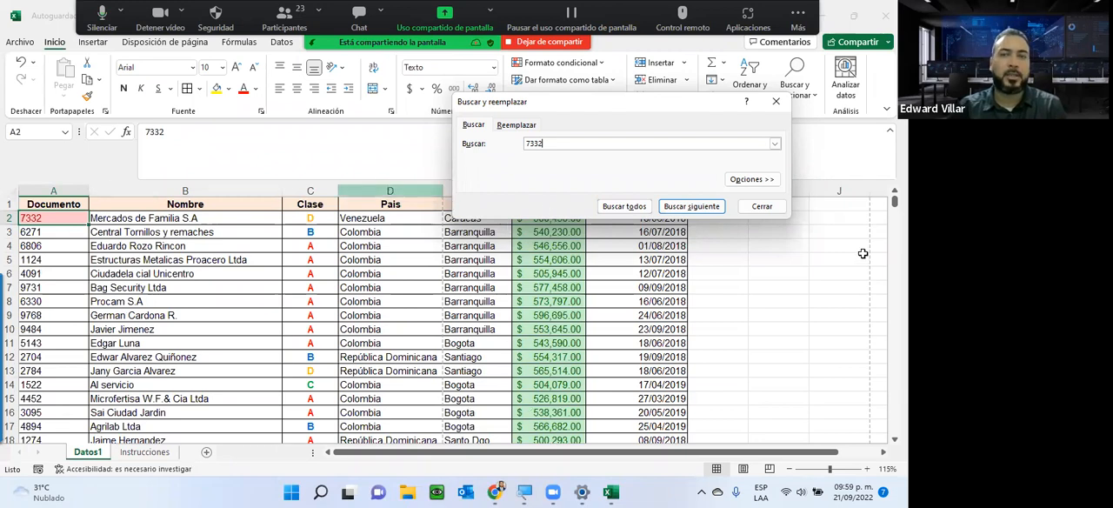
pyautogui.click(748, 209)
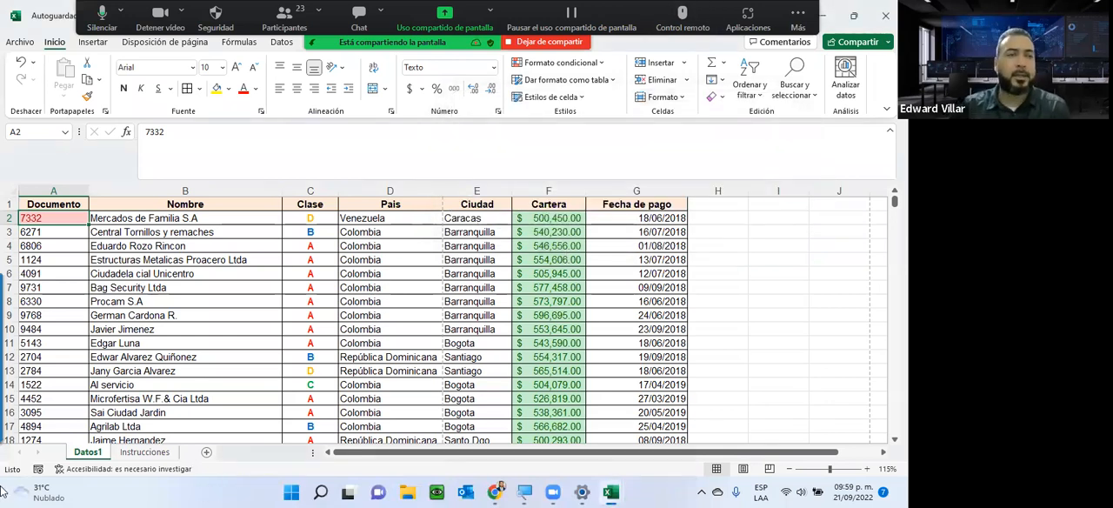
# Look over the formatted rows further down Datos1, and review the duplicate DOCUMENTO instruction on the Instrucciones sheet.
pyautogui.scroll(-3, 418, 318)
pyautogui.scroll(-5, 429, 325)
pyautogui.click(556, 276)
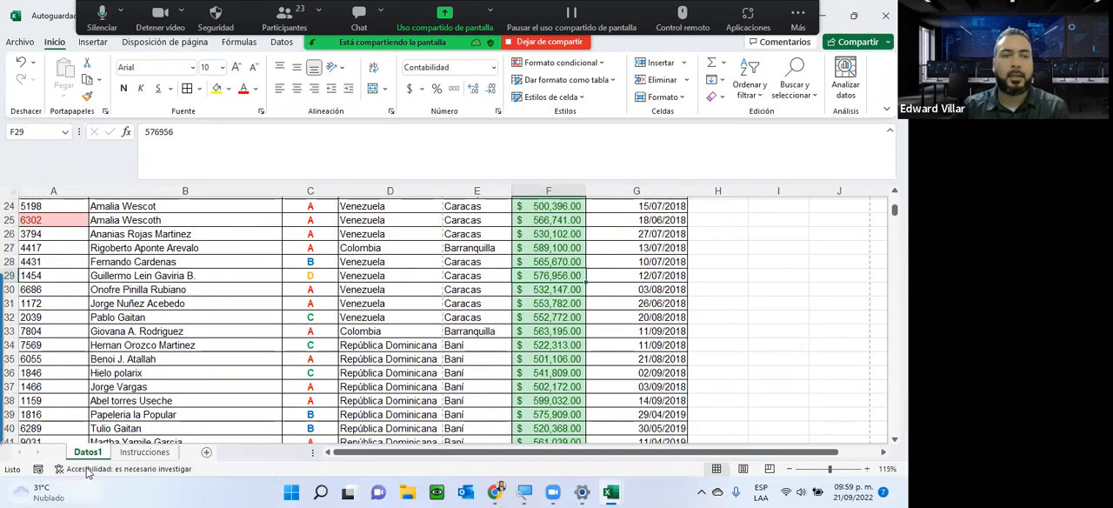
pyautogui.hotkey('ctrl', 'pagedown')
pyautogui.scroll(-1, 166, 380)
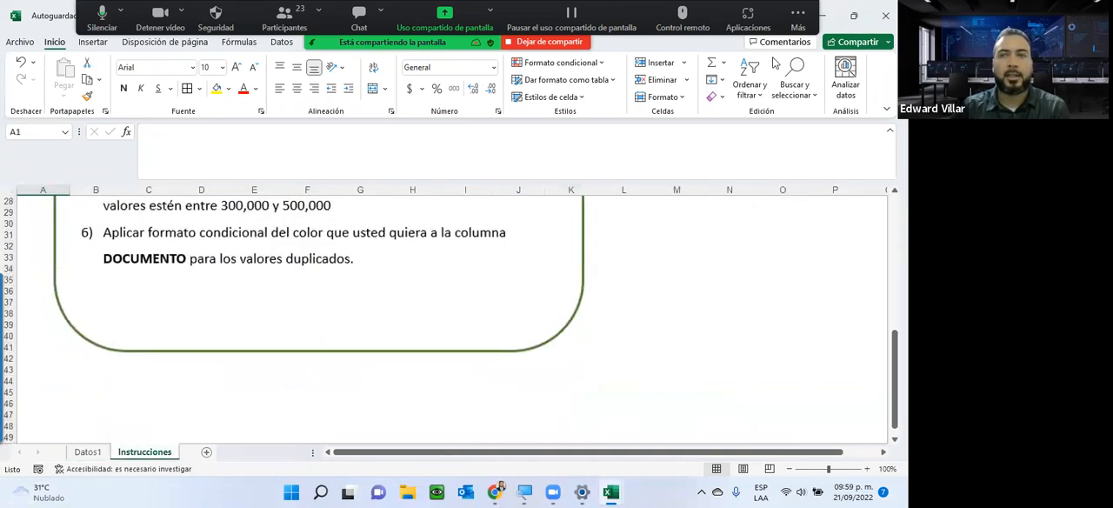
# Minimise both open Excel workbooks to return to the course page in Chrome, and review its assignments, due dates and next virtual meeting.
pyautogui.click(823, 16)
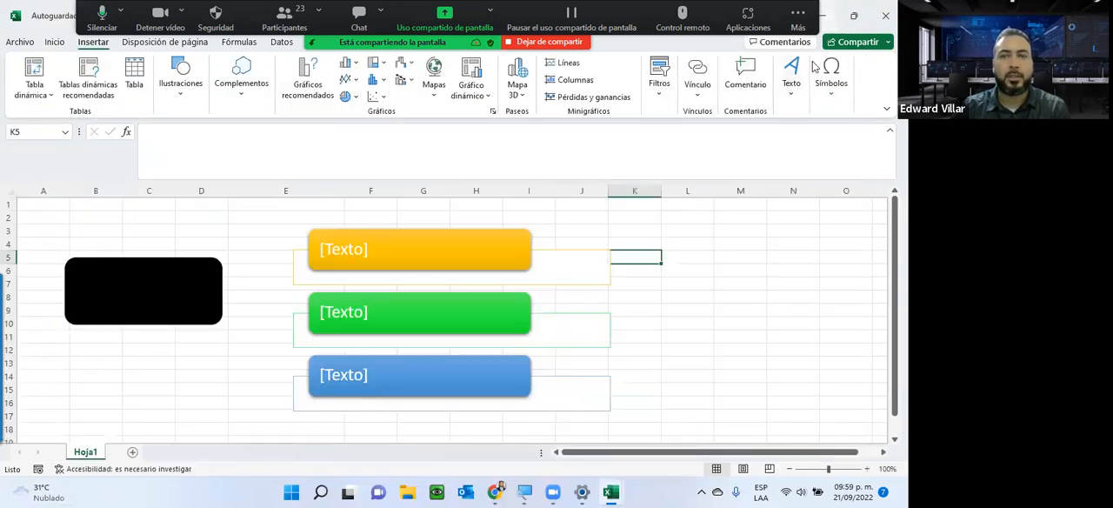
pyautogui.click(826, 14)
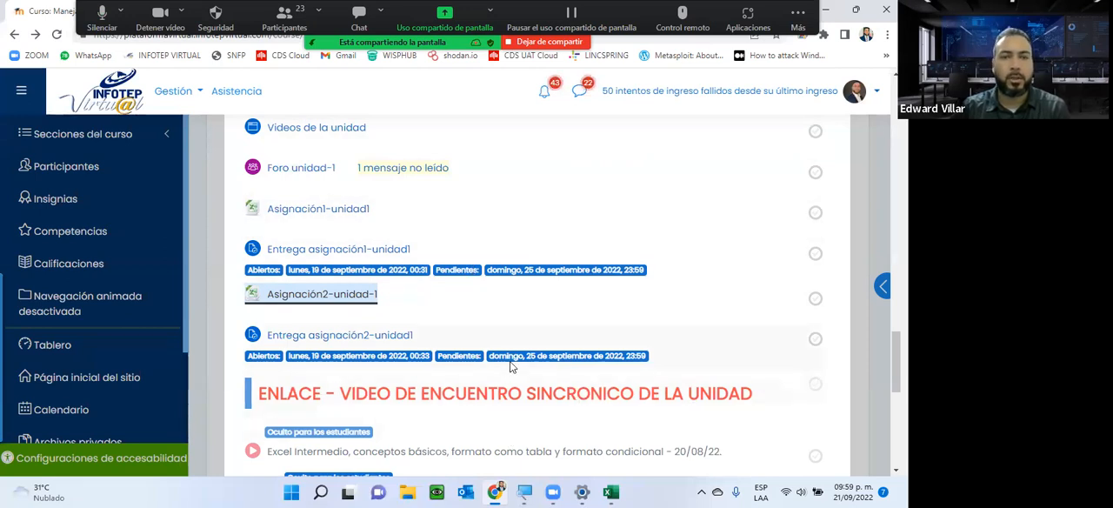
pyautogui.scroll(-3, 369, 323)
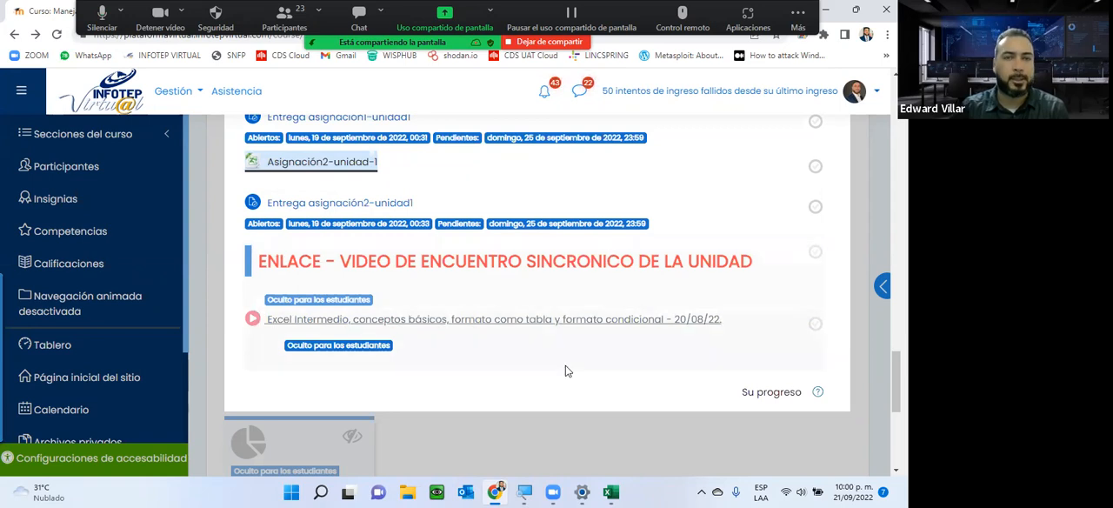
pyautogui.scroll(-3, 552, 416)
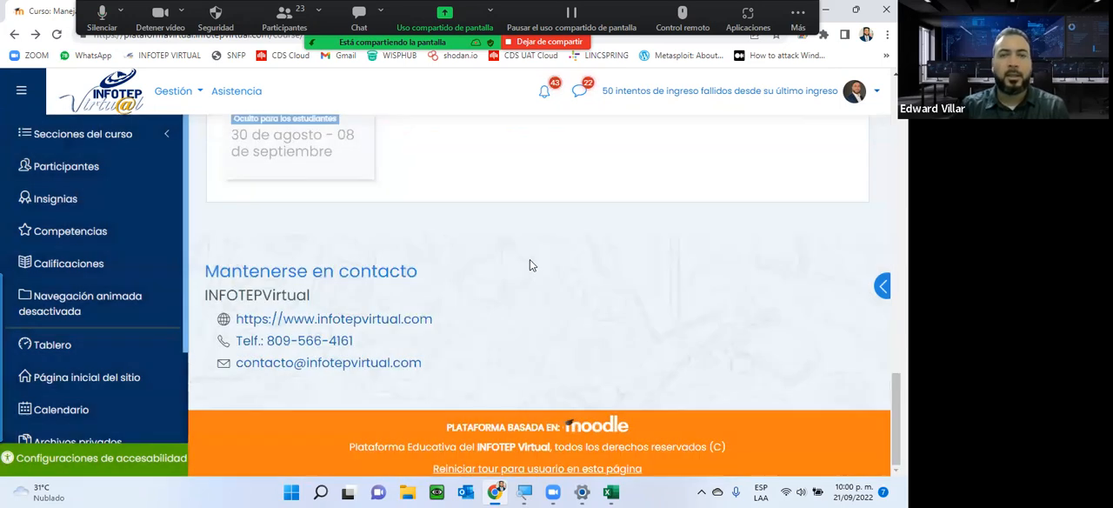
pyautogui.scroll(3, 532, 265)
pyautogui.scroll(1, 532, 264)
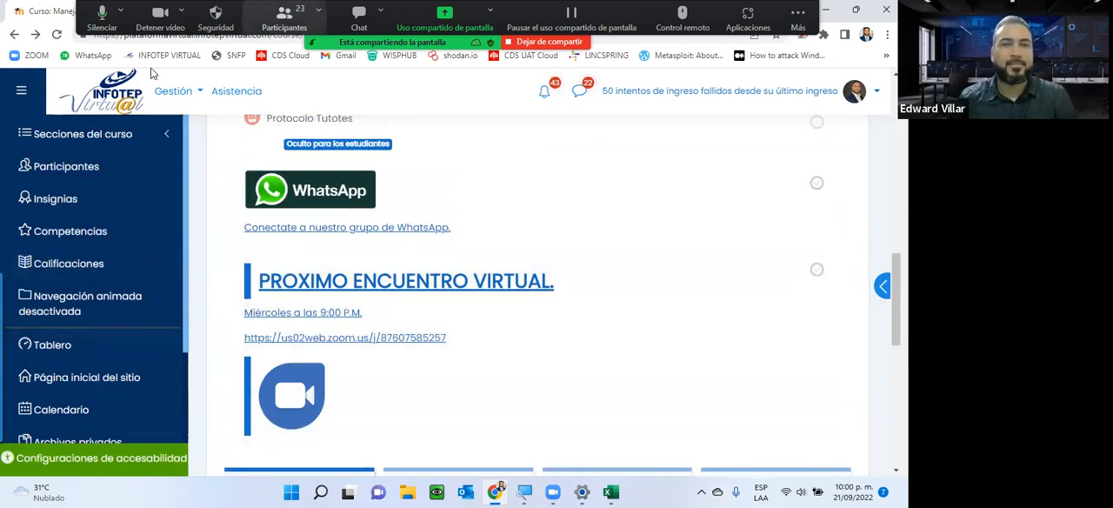
# Check the Zoom meeting's participant list and chat, and return to the unit tiles on the course page.
pyautogui.click(284, 17)
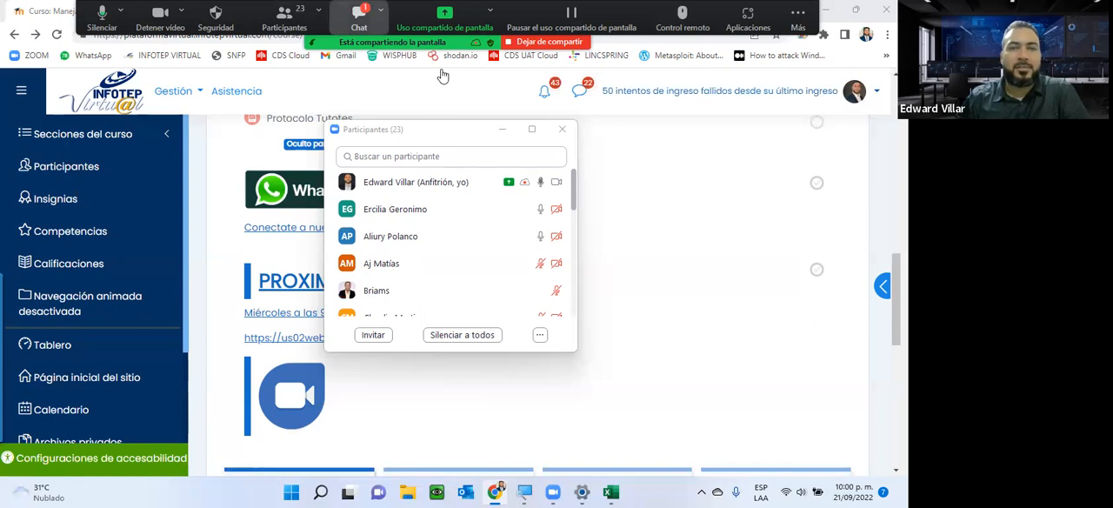
pyautogui.click(359, 18)
pyautogui.click(552, 119)
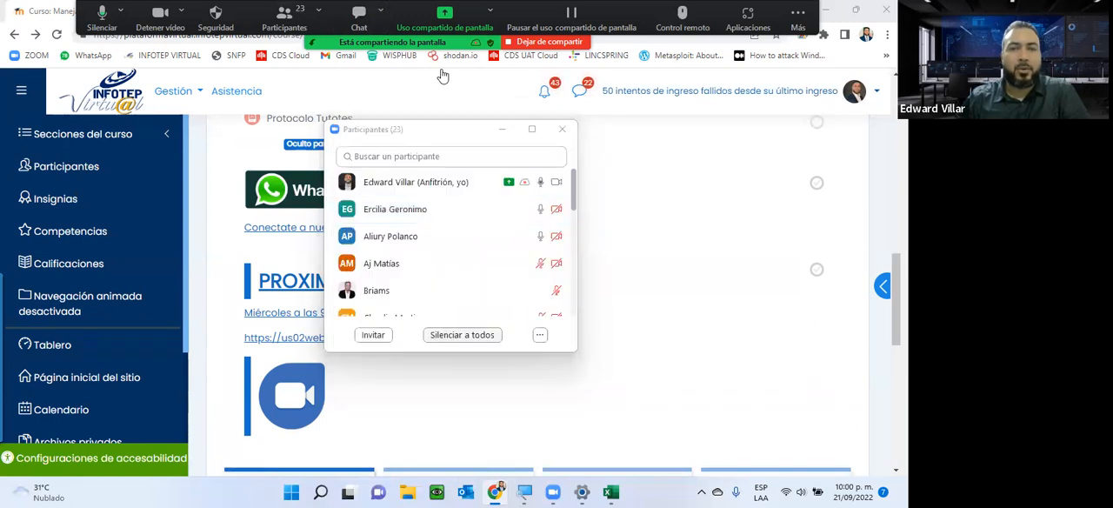
pyautogui.scroll(-3, 374, 292)
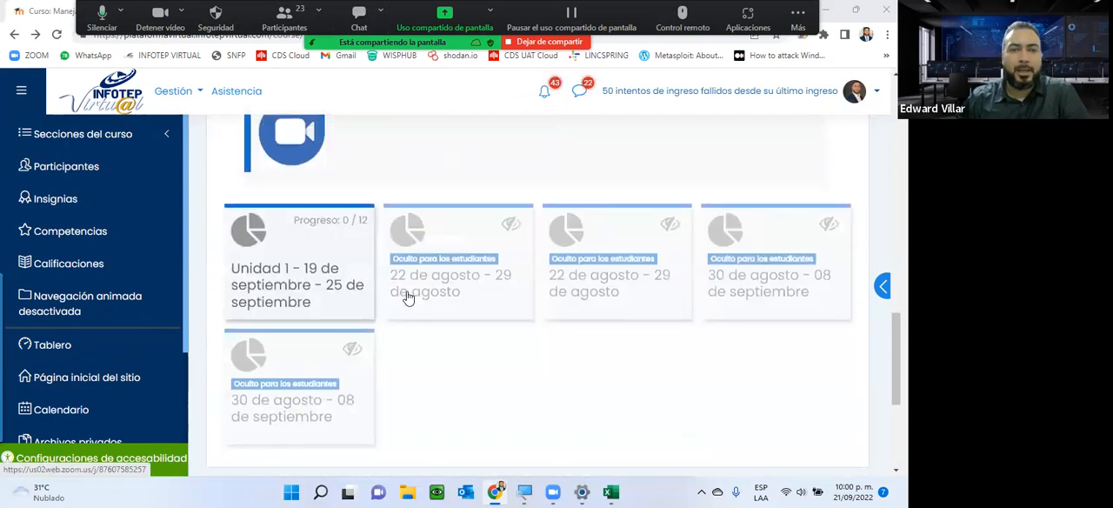